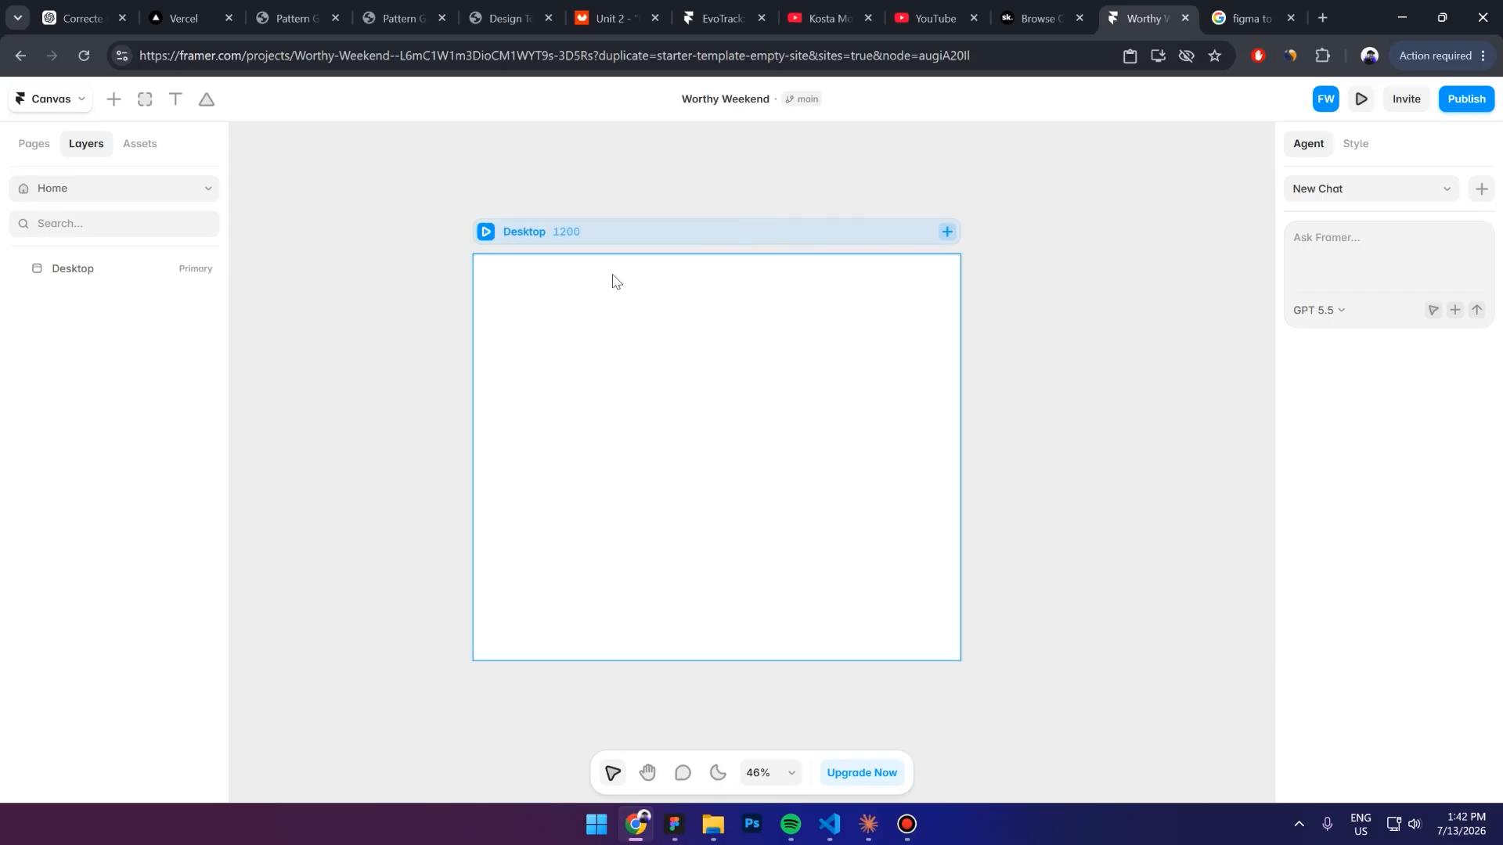
Switch to Figma and copy the Home frame of the Positivus landing page using the Figma to HTML with Framer plugin
left_click(674, 824)
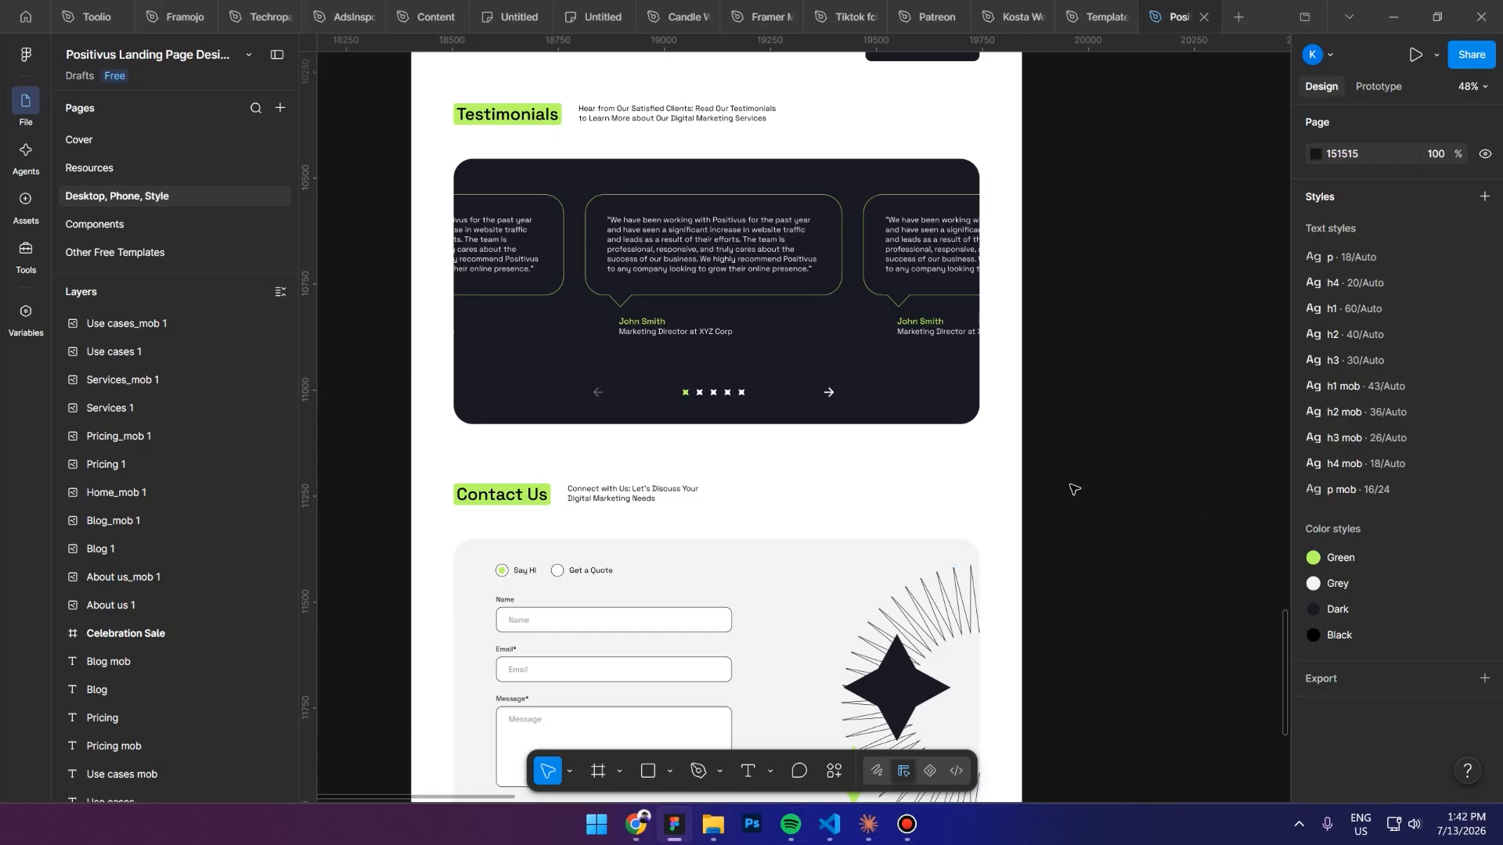
scroll(574, 430, "down", 3, "ctrl")
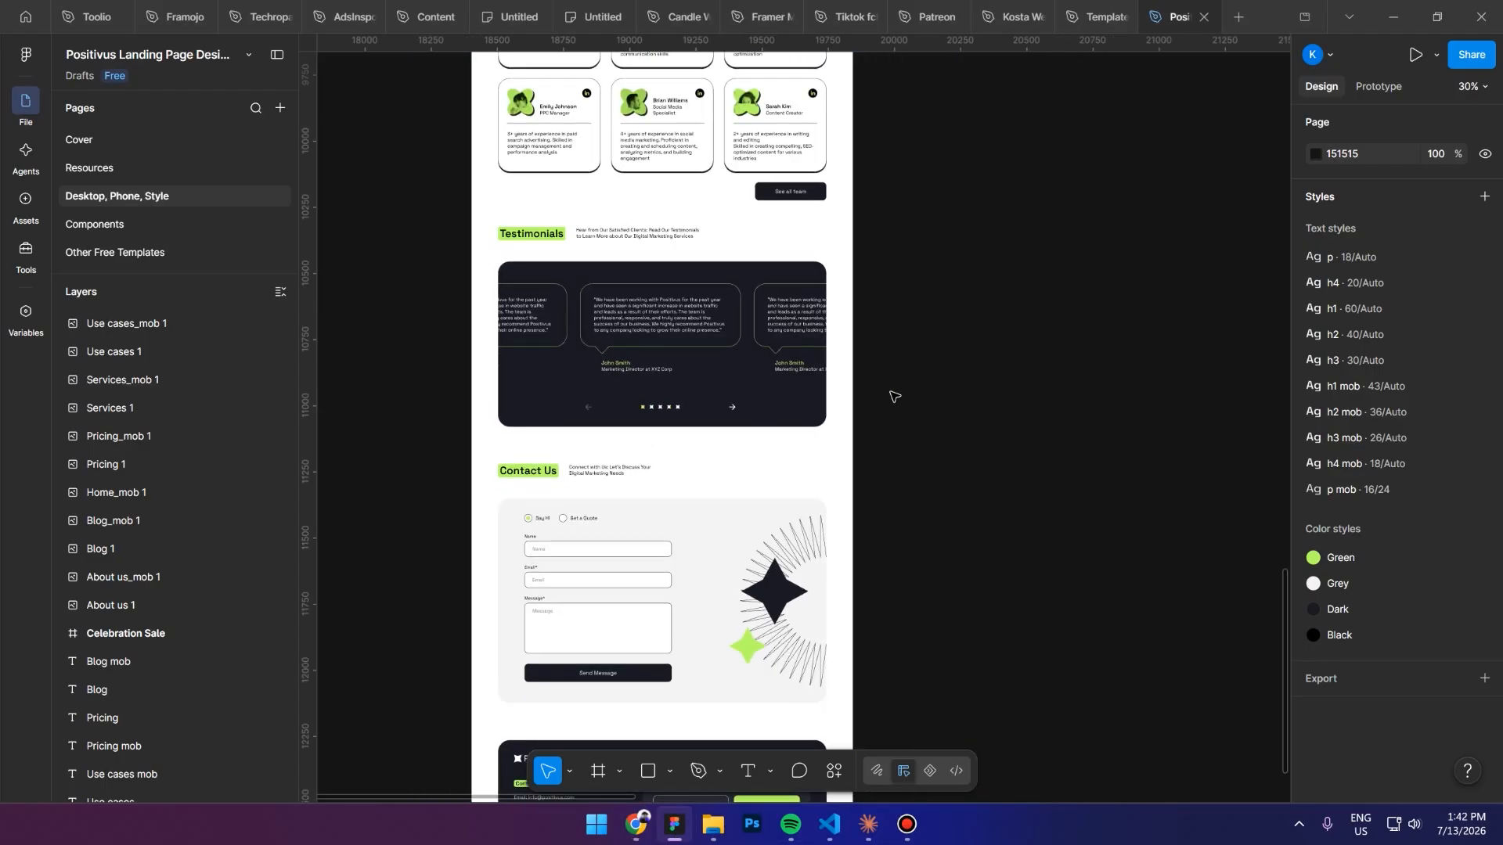
scroll(869, 439, "up", 10)
scroll(881, 460, "up", 10)
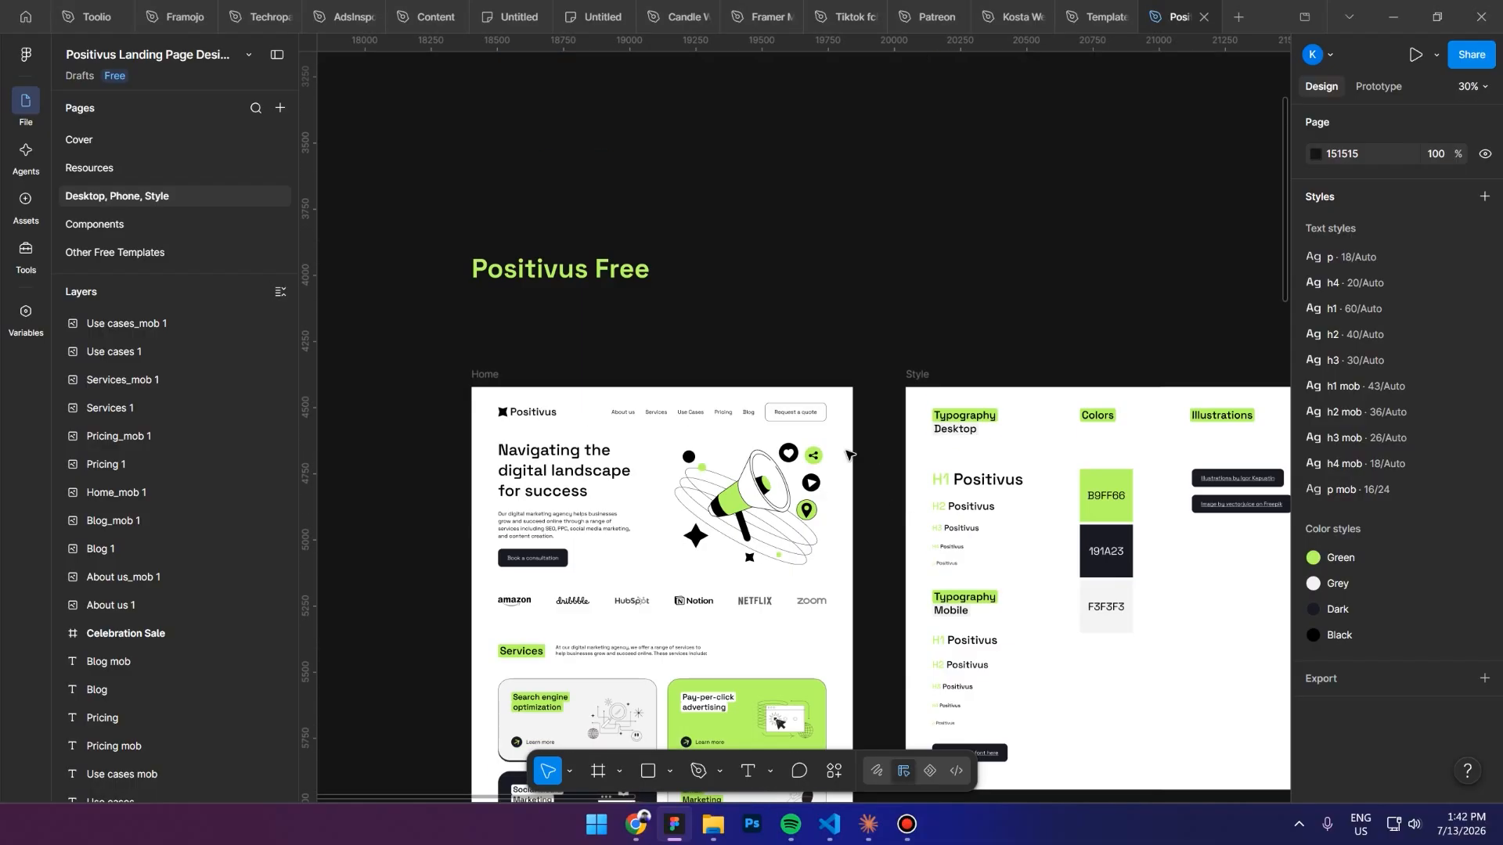
scroll(662, 430, "up", 1, "ctrl")
scroll(661, 430, "up", 1, "ctrl")
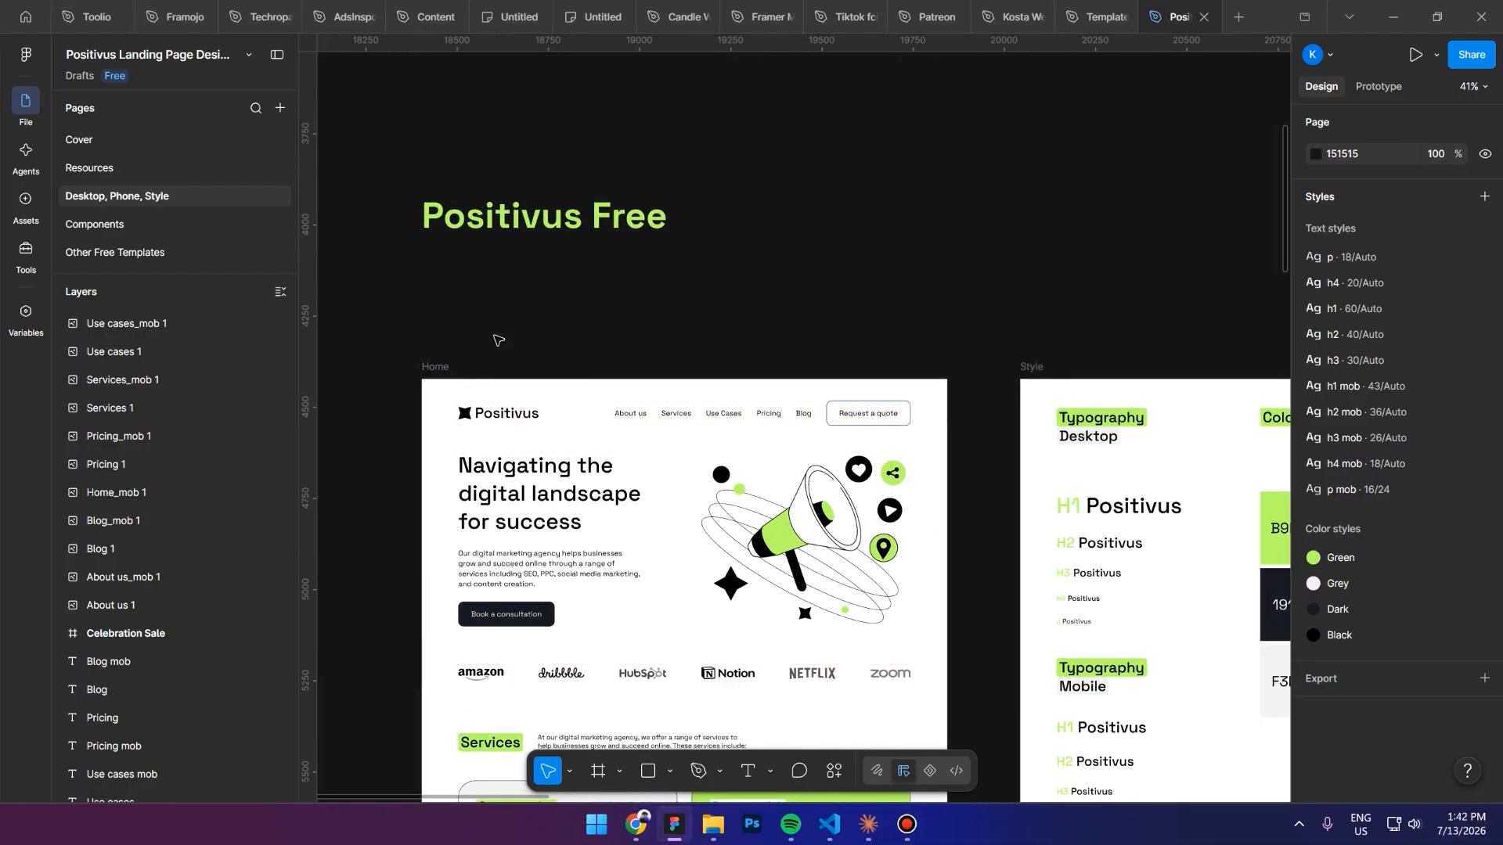
left_click(436, 366)
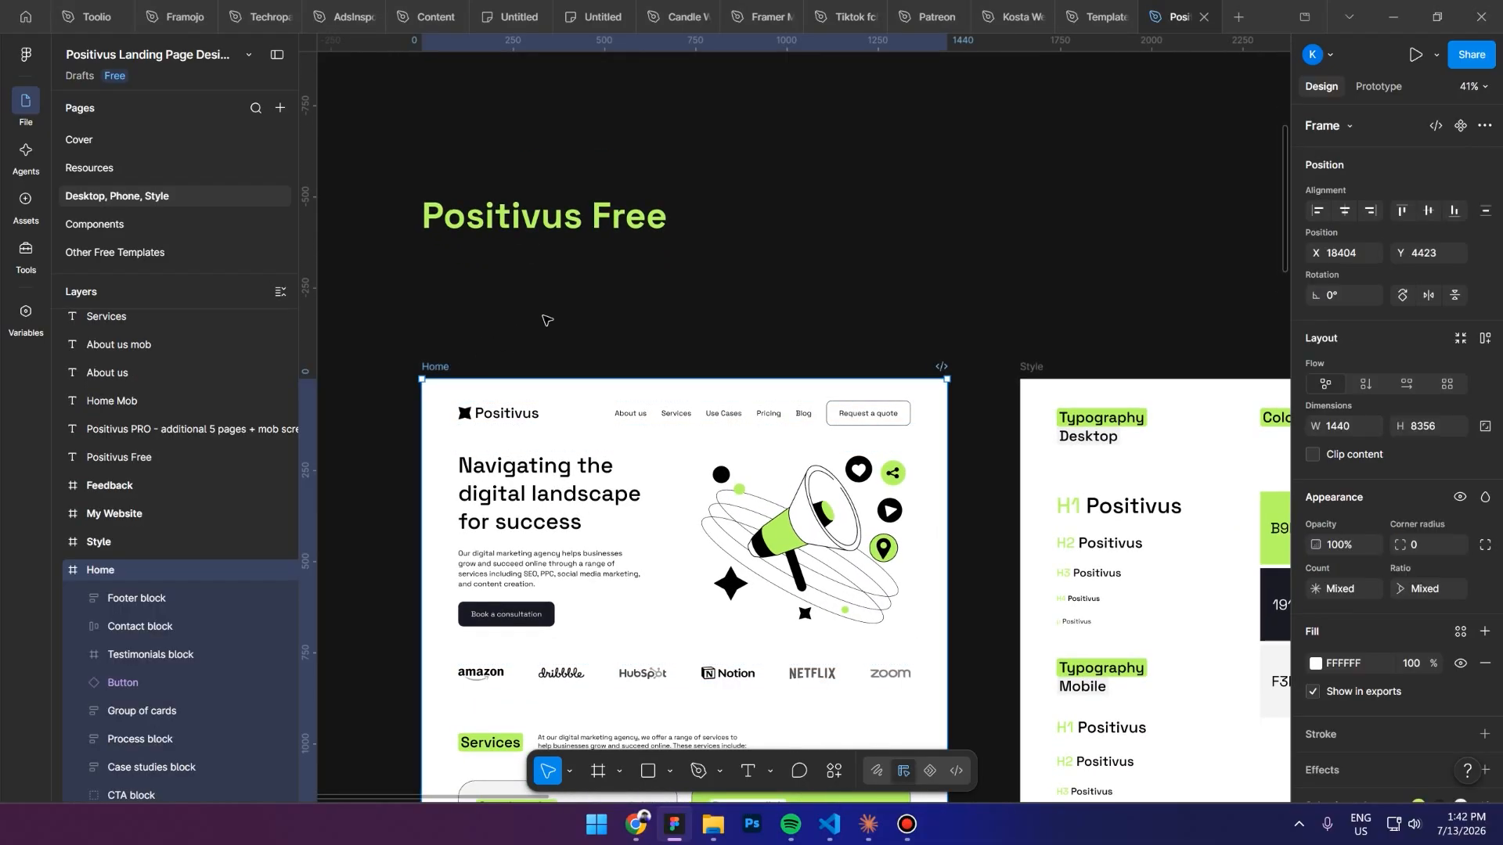
key("ctrl+k")
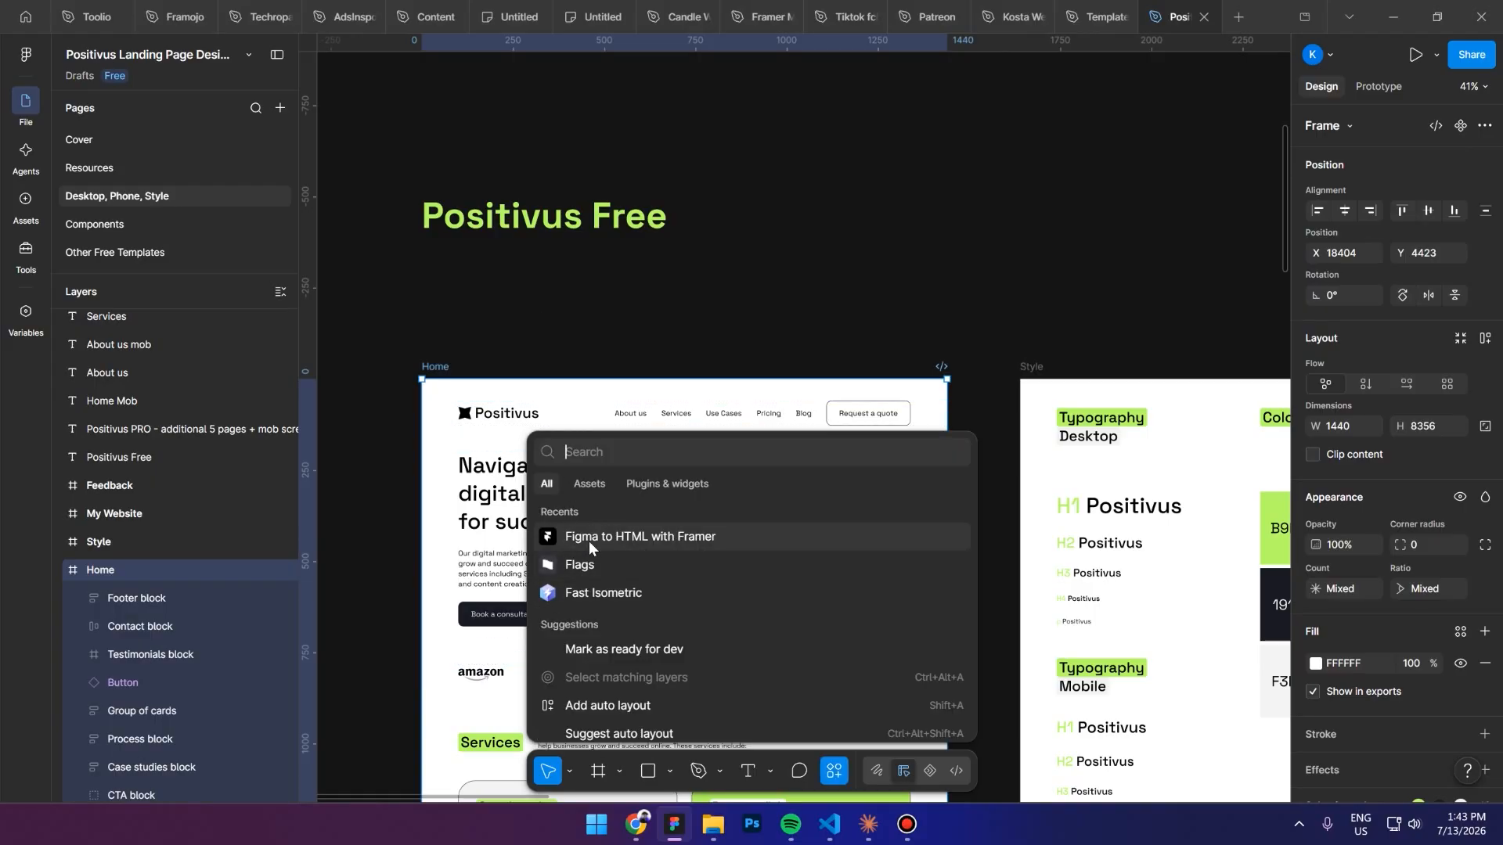
left_click(664, 537)
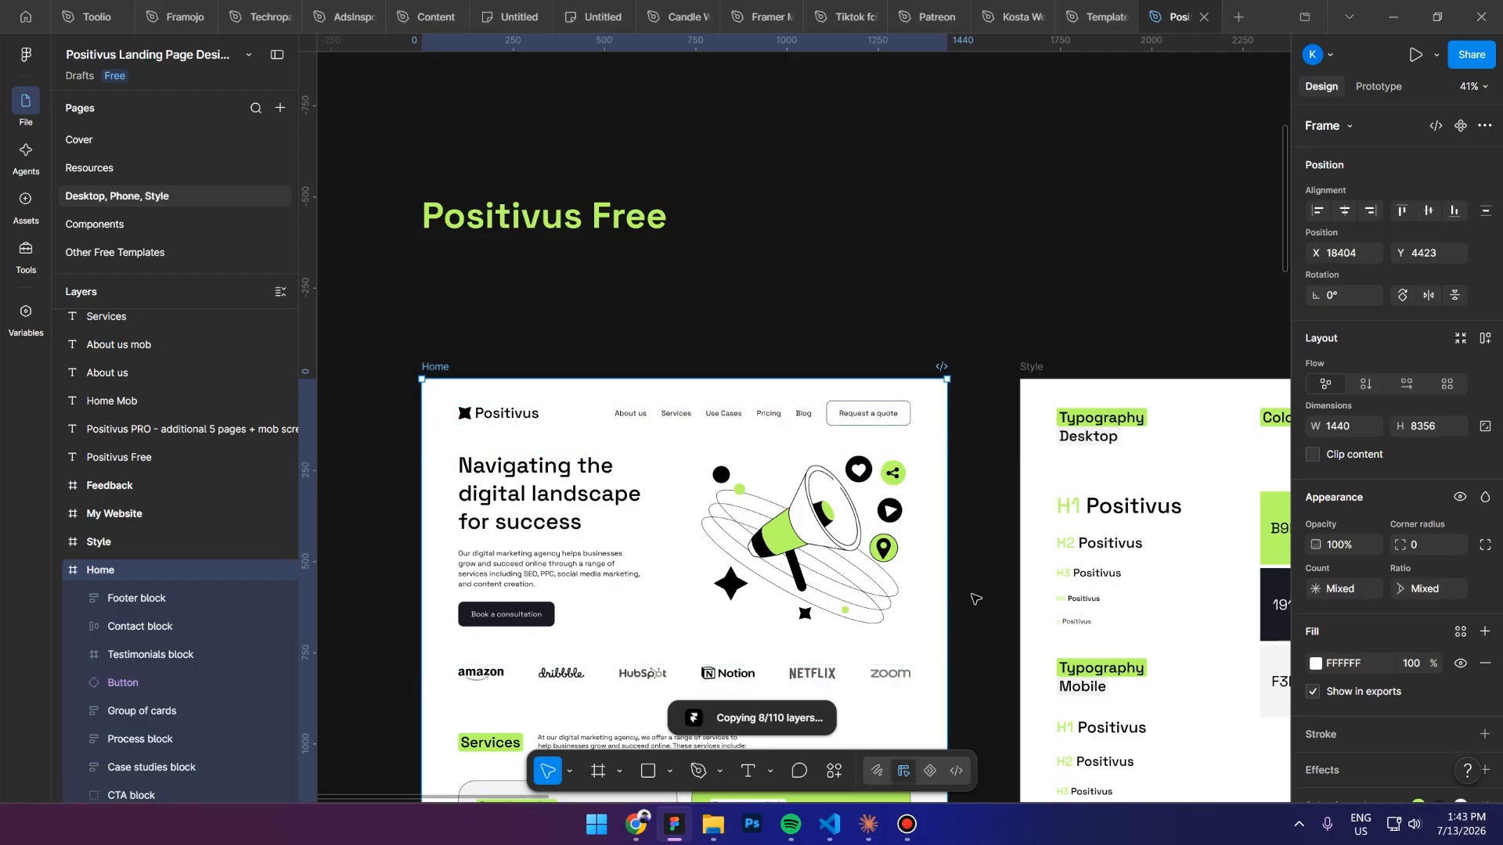
scroll(619, 610, "down", 4)
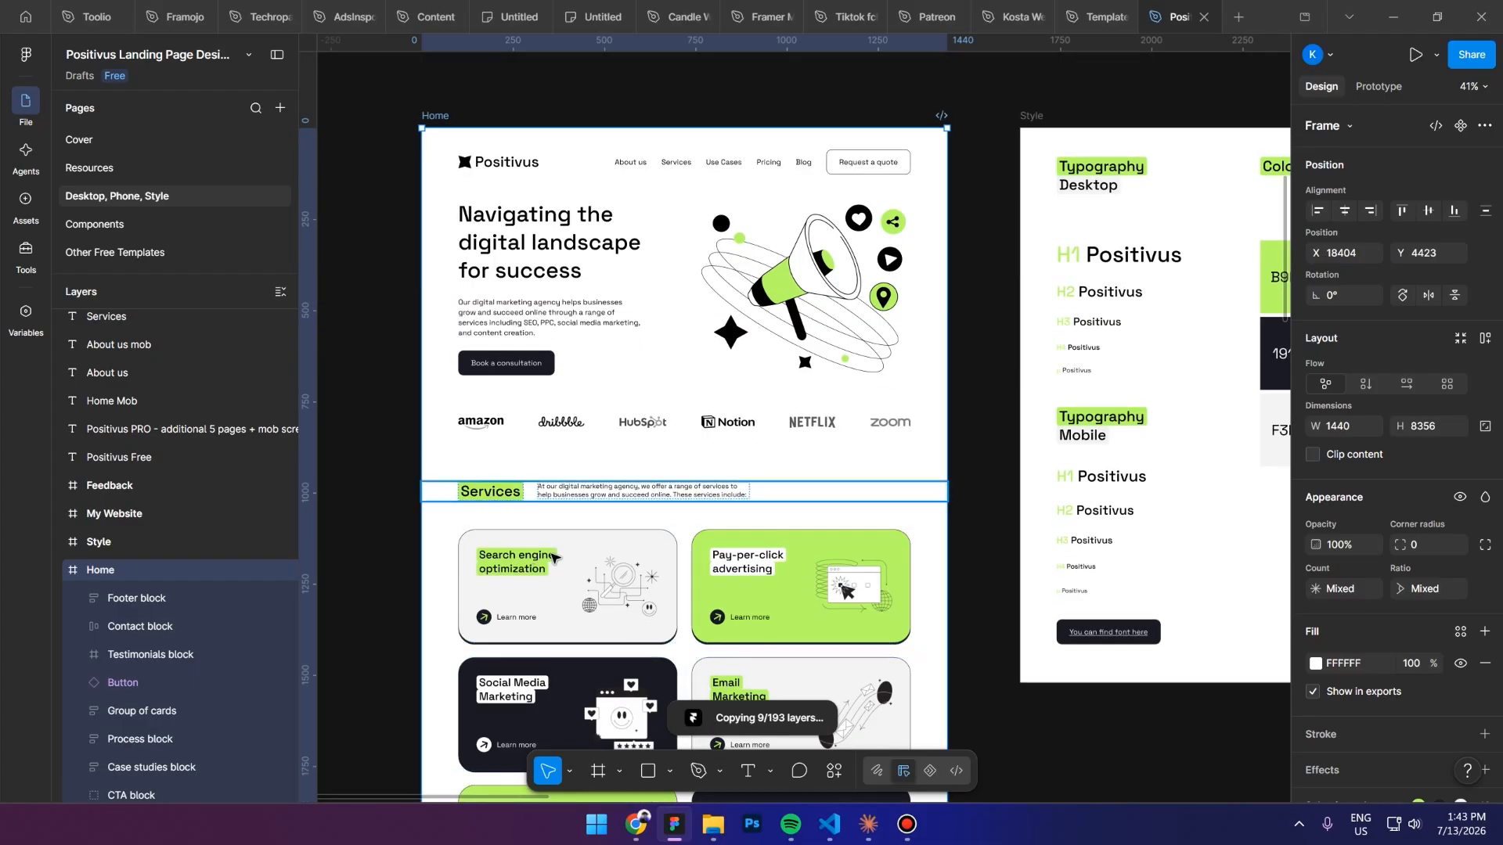
scroll(521, 579, "down", 2)
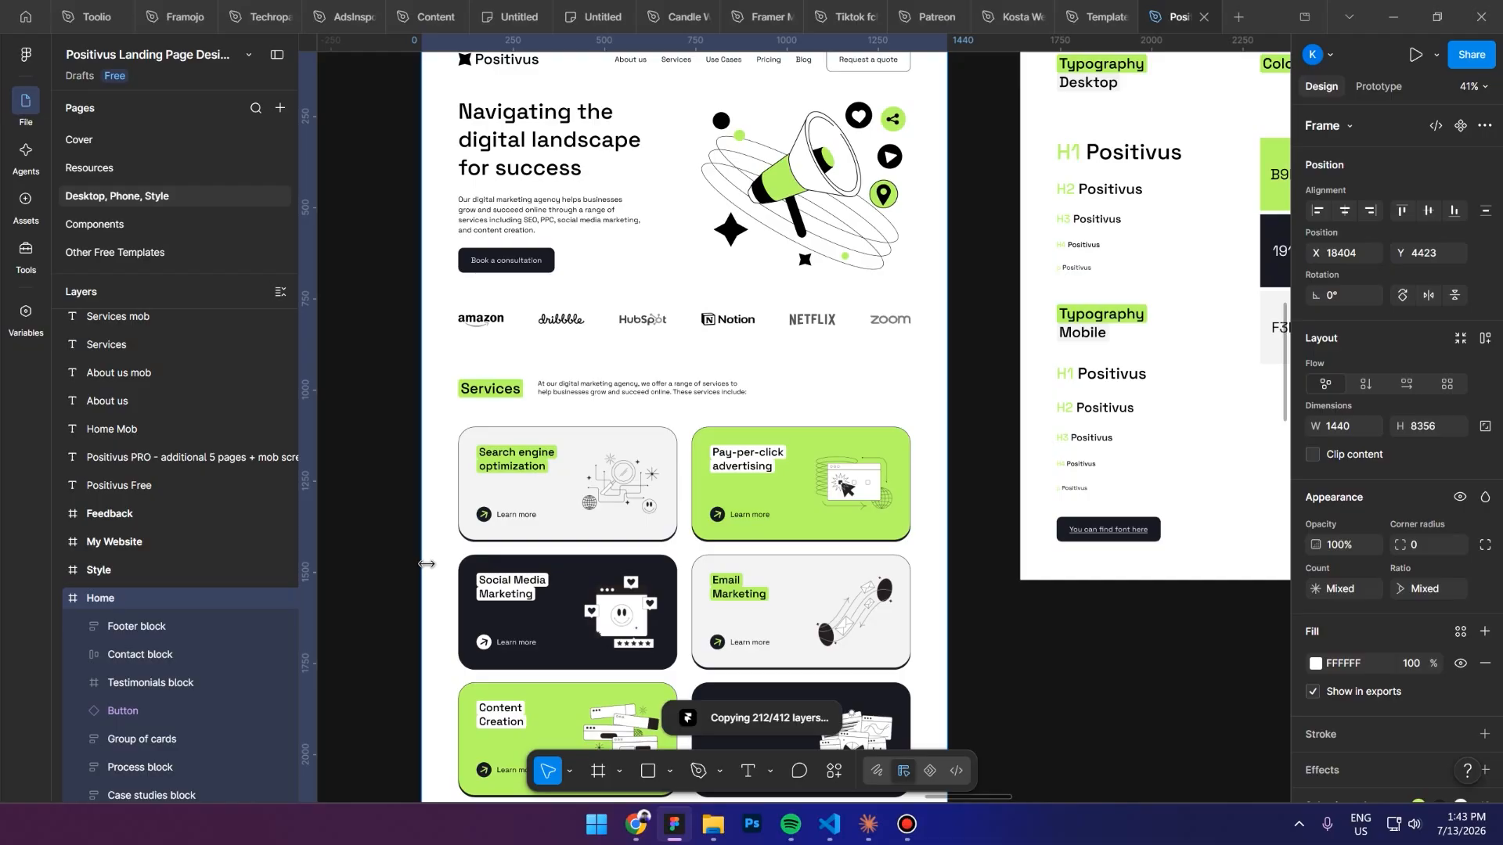
left_click(947, 378)
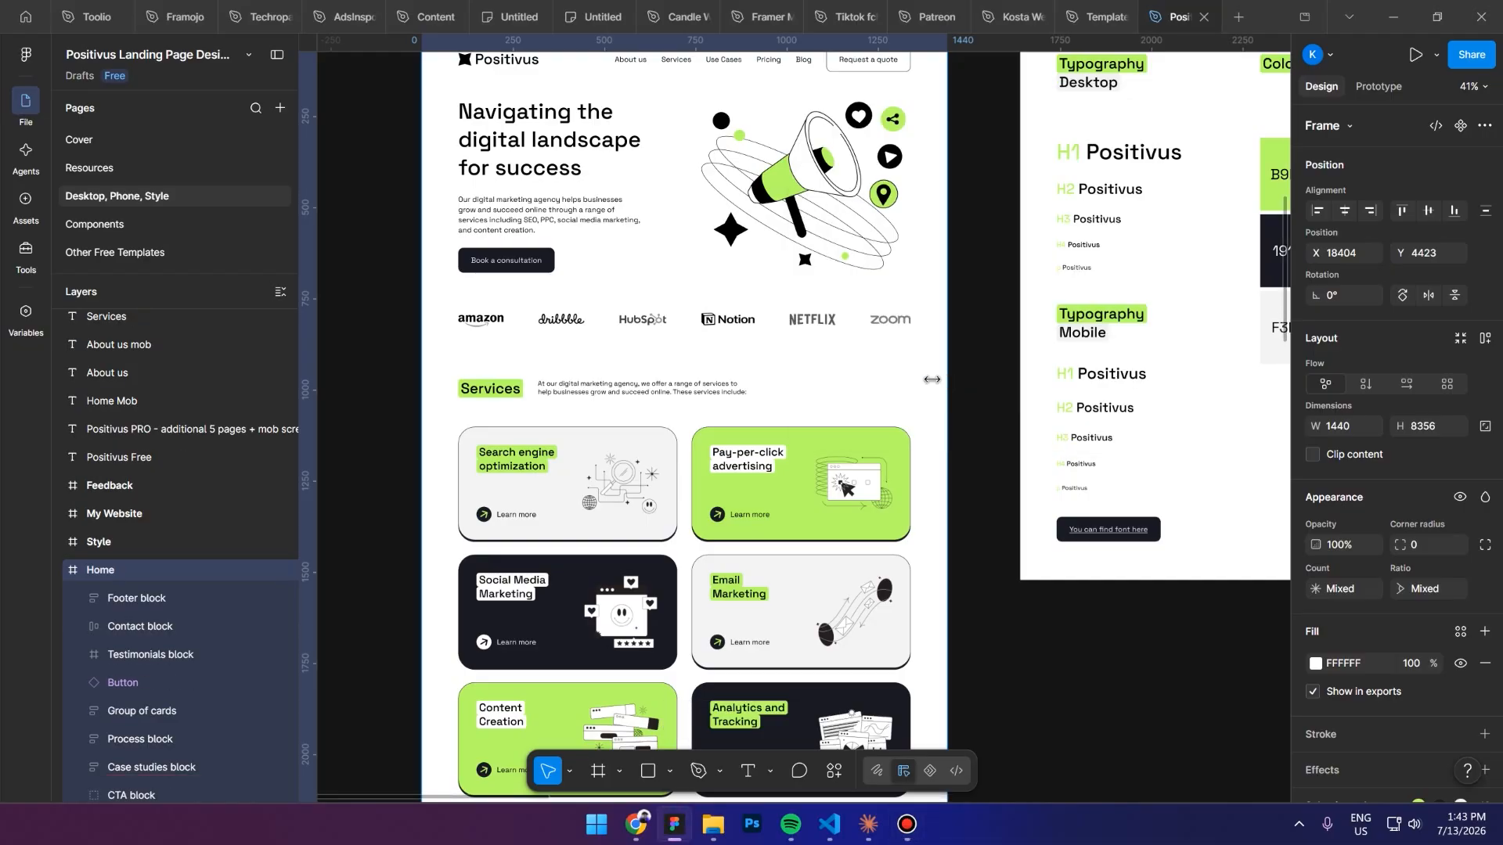
Switch back to the Framer project and paste the copied Home frame into the Desktop breakpoint
left_click(637, 824)
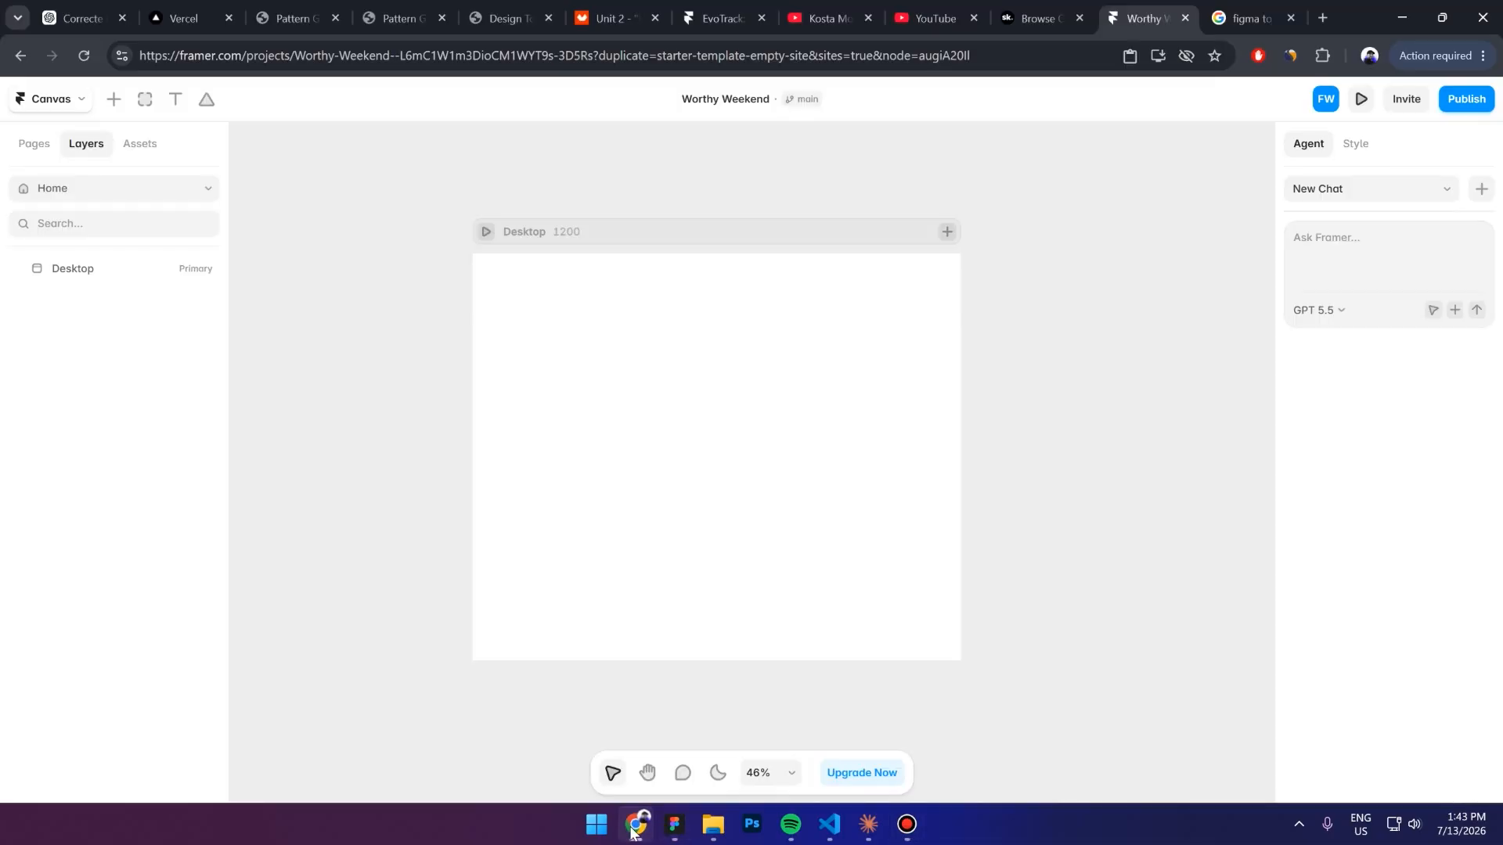
left_click(645, 237)
key("ctrl+v")
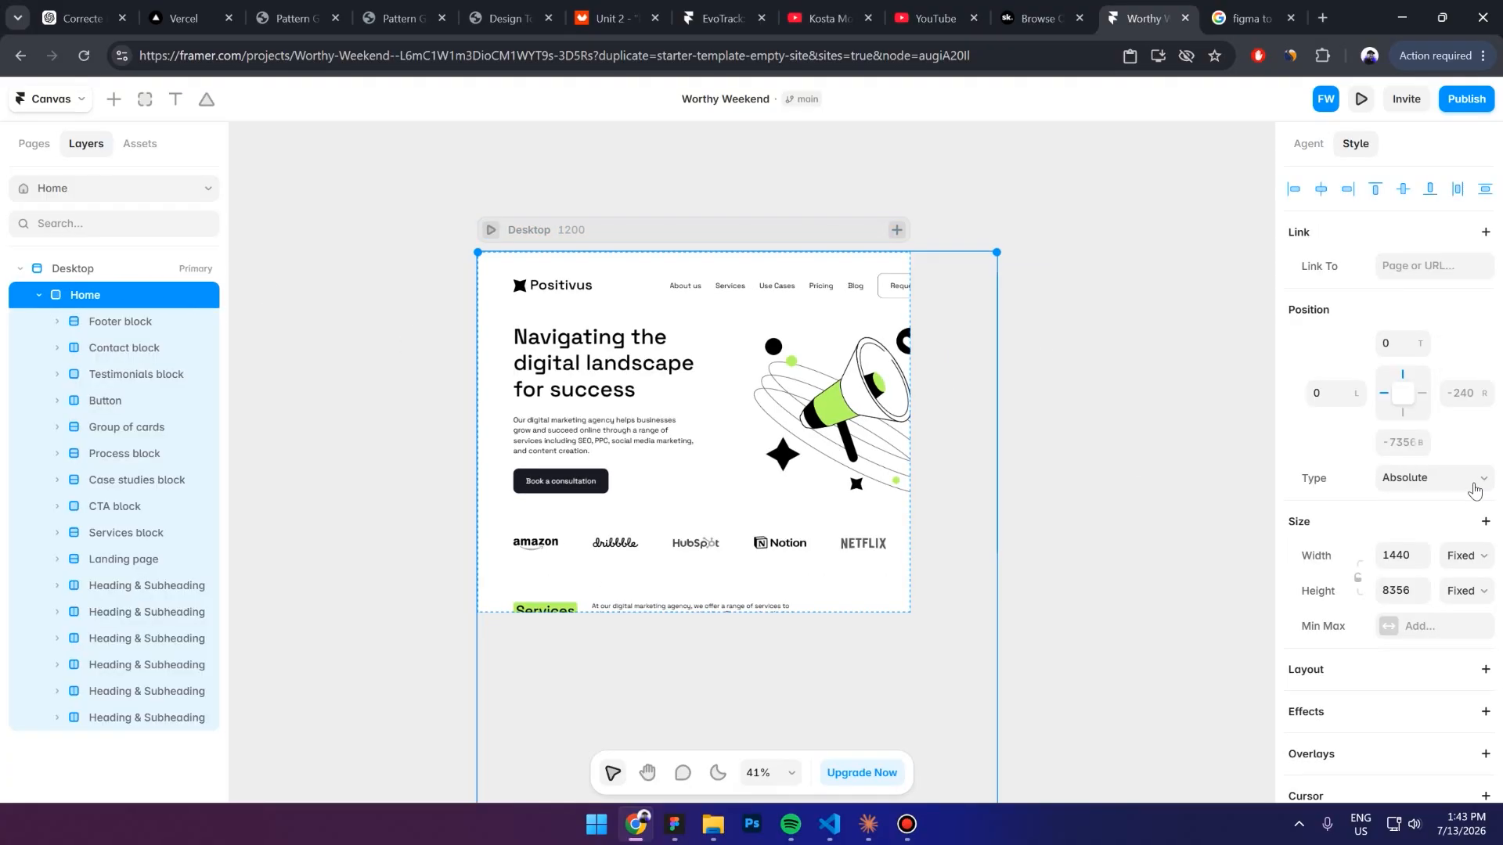
Add a vertical Stack layout to the Desktop breakpoint, with the Home frame set to fill its width
left_click(572, 231)
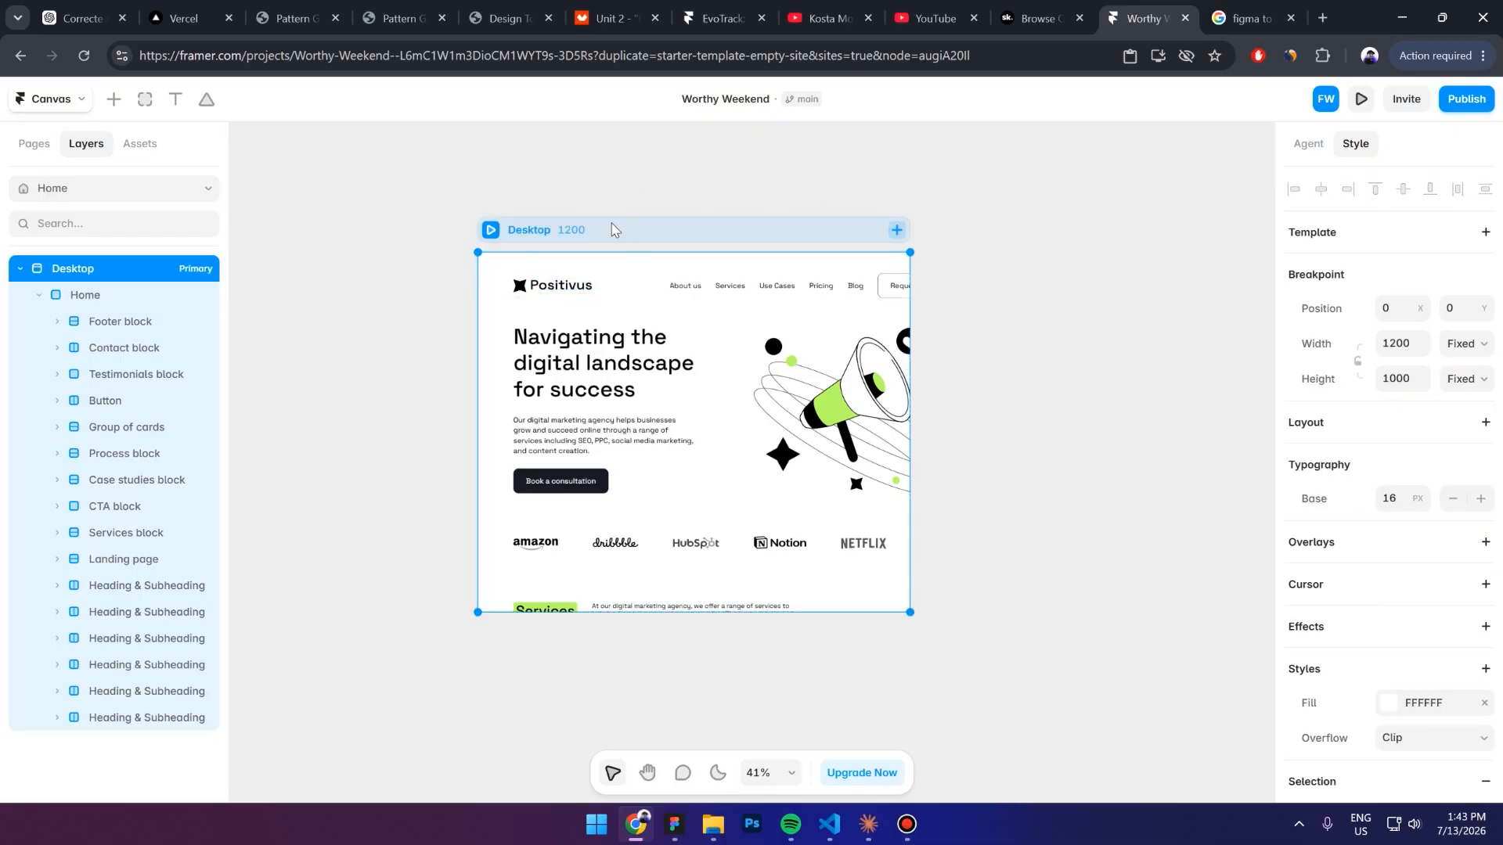
left_click(1485, 422)
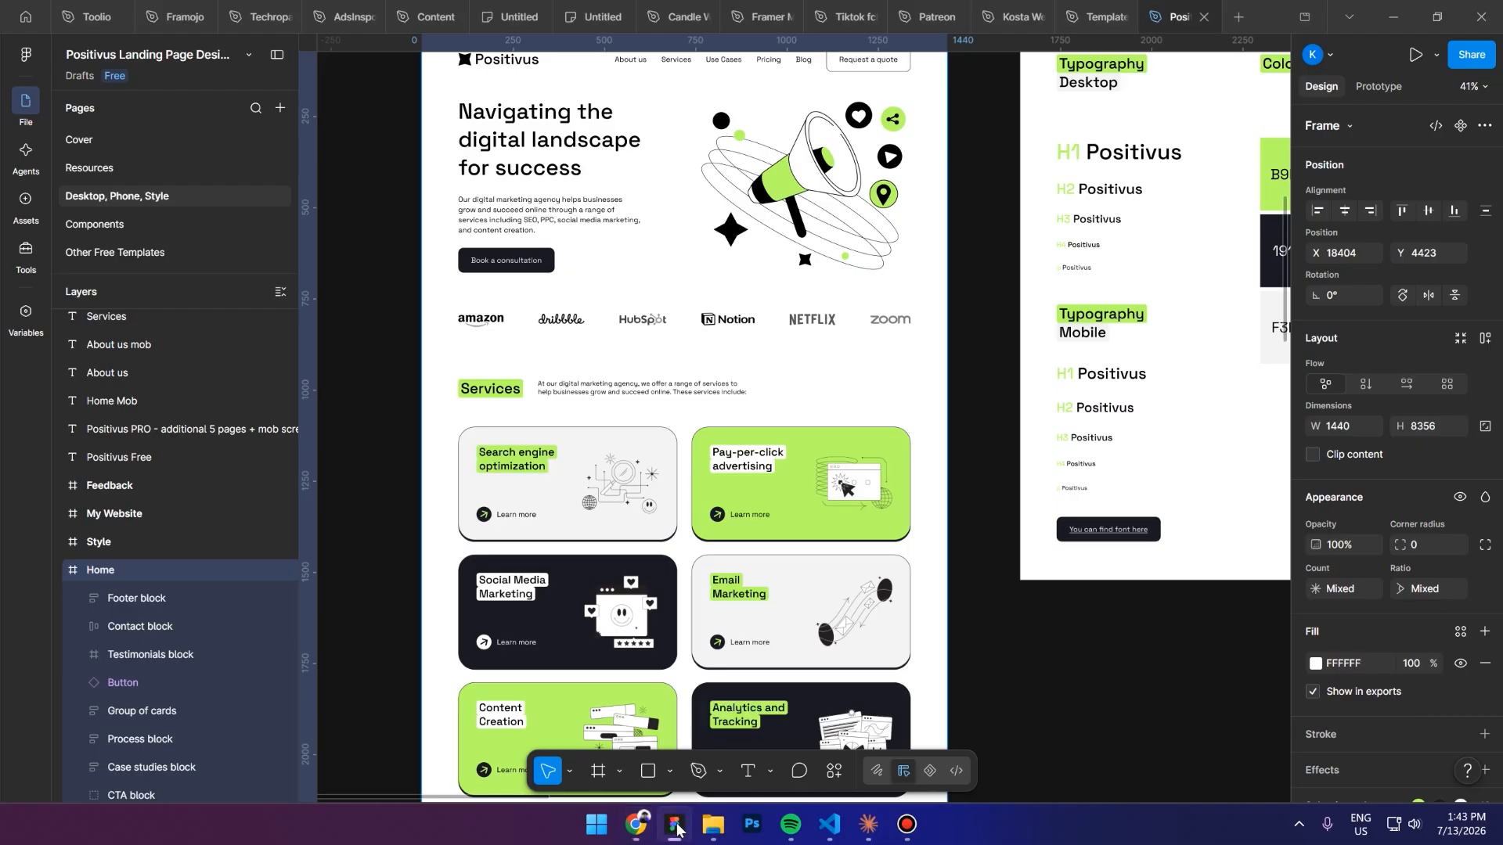
scroll(445, 650, "up", 5)
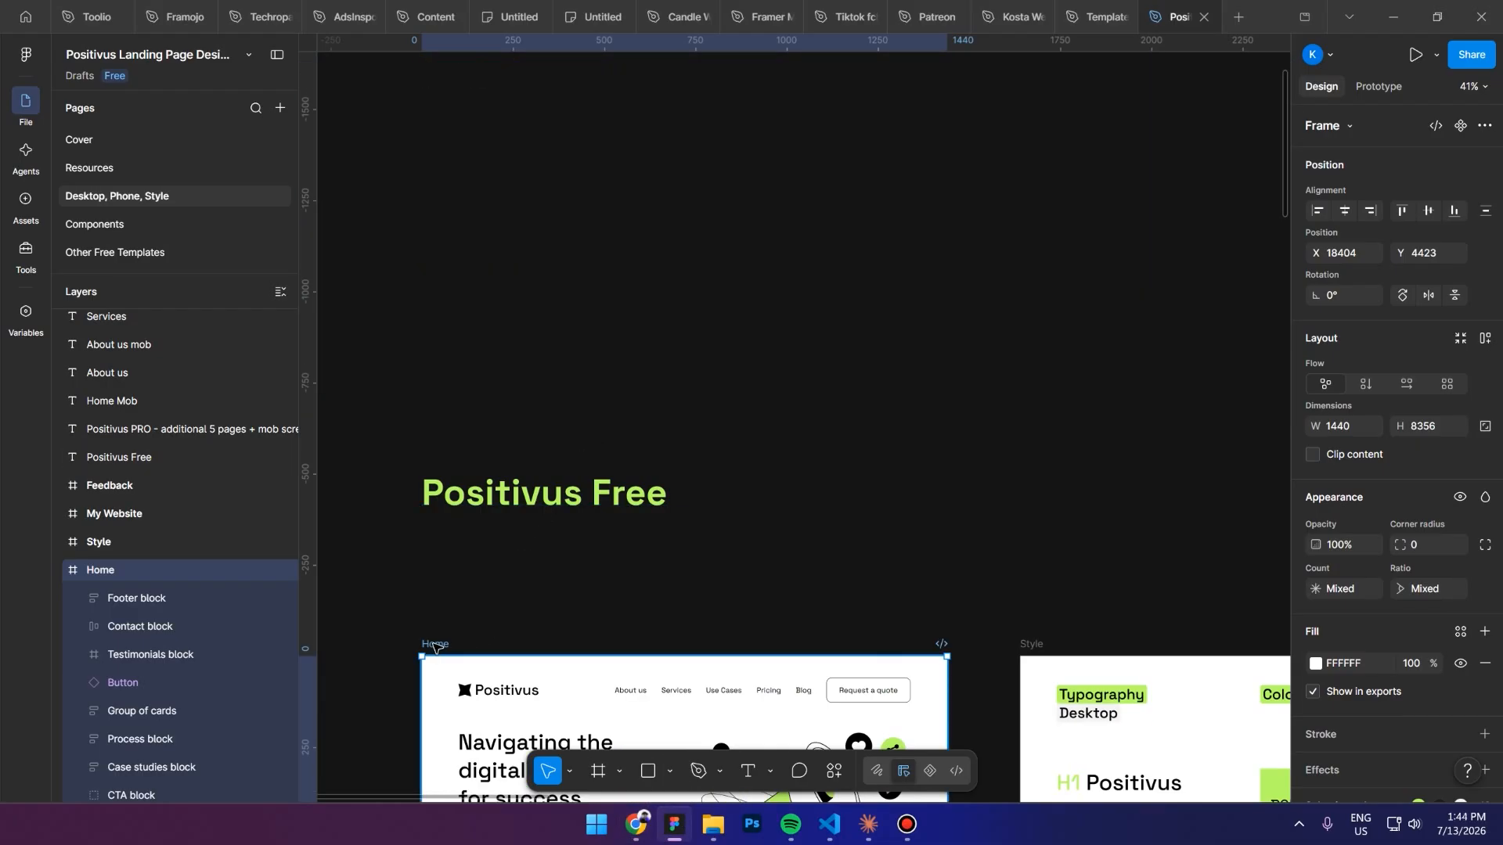
left_click(636, 824)
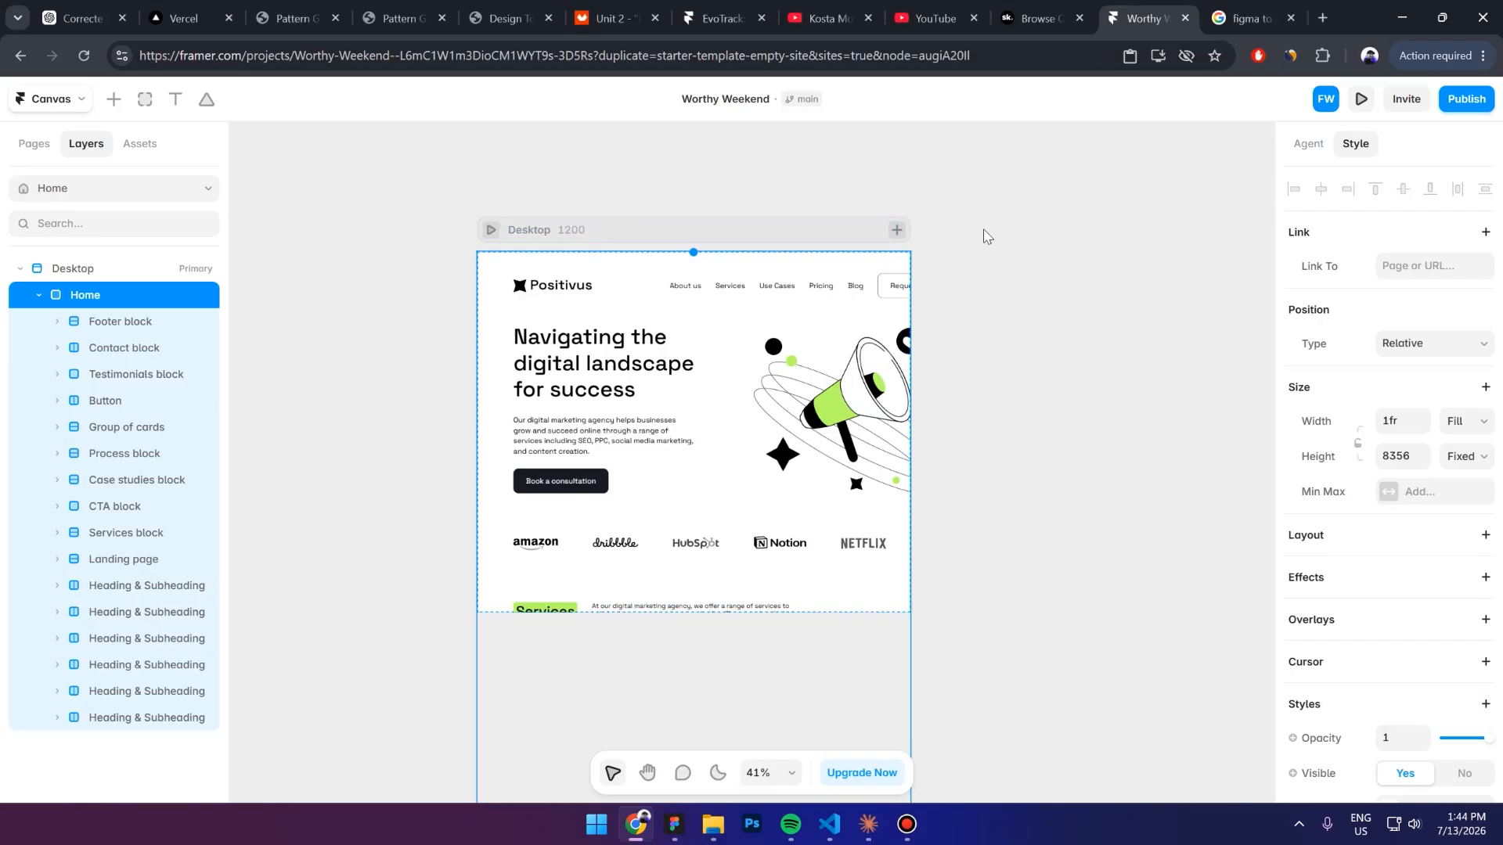
Set the Desktop breakpoint's width to 1440 and its height to Fit Content
left_click(713, 230)
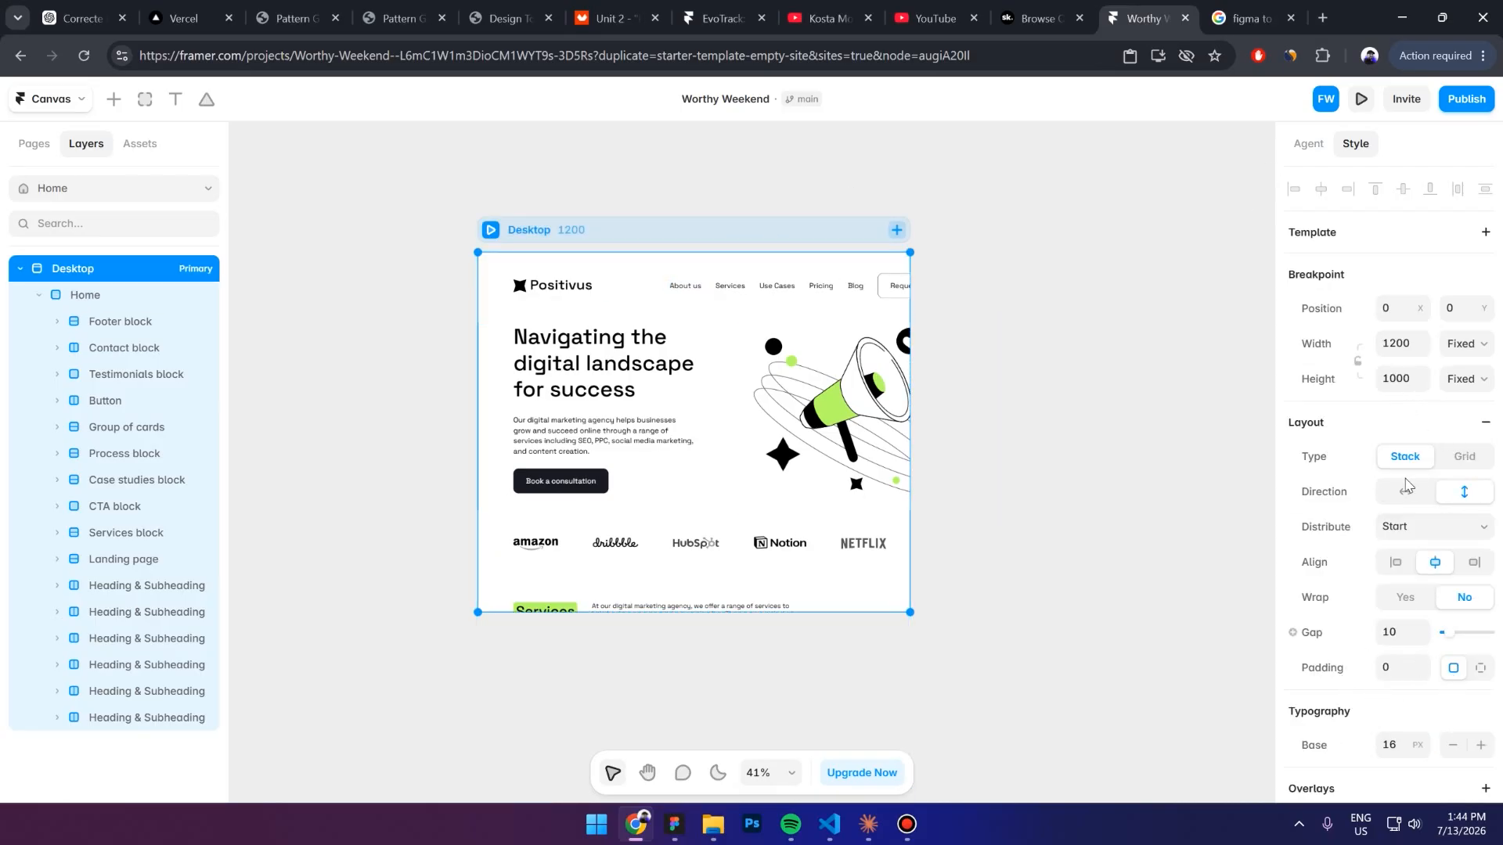
left_click(1398, 340)
key("Return")
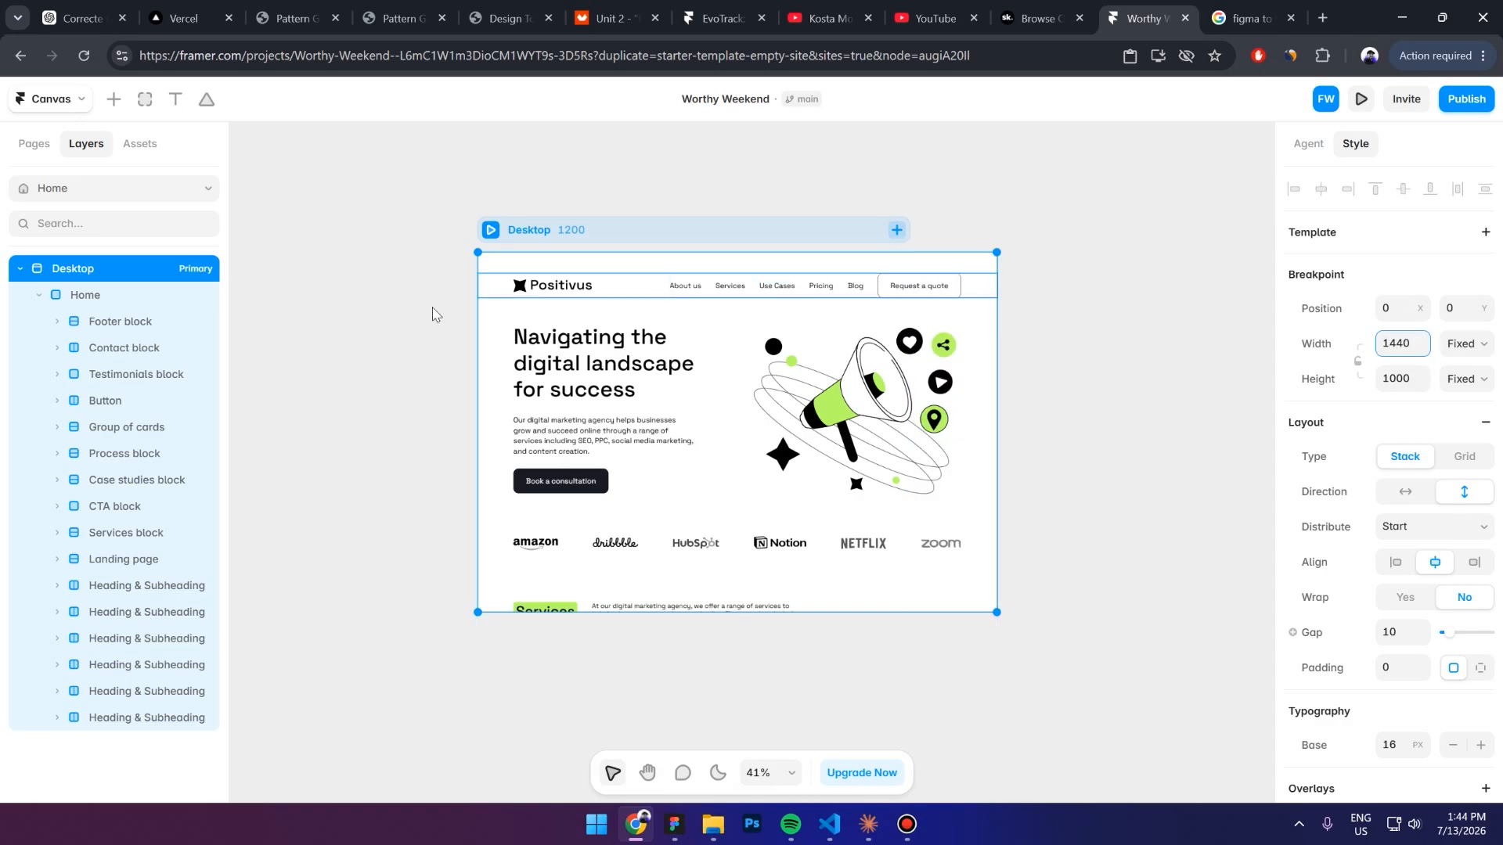
left_click(395, 357)
left_click(798, 258)
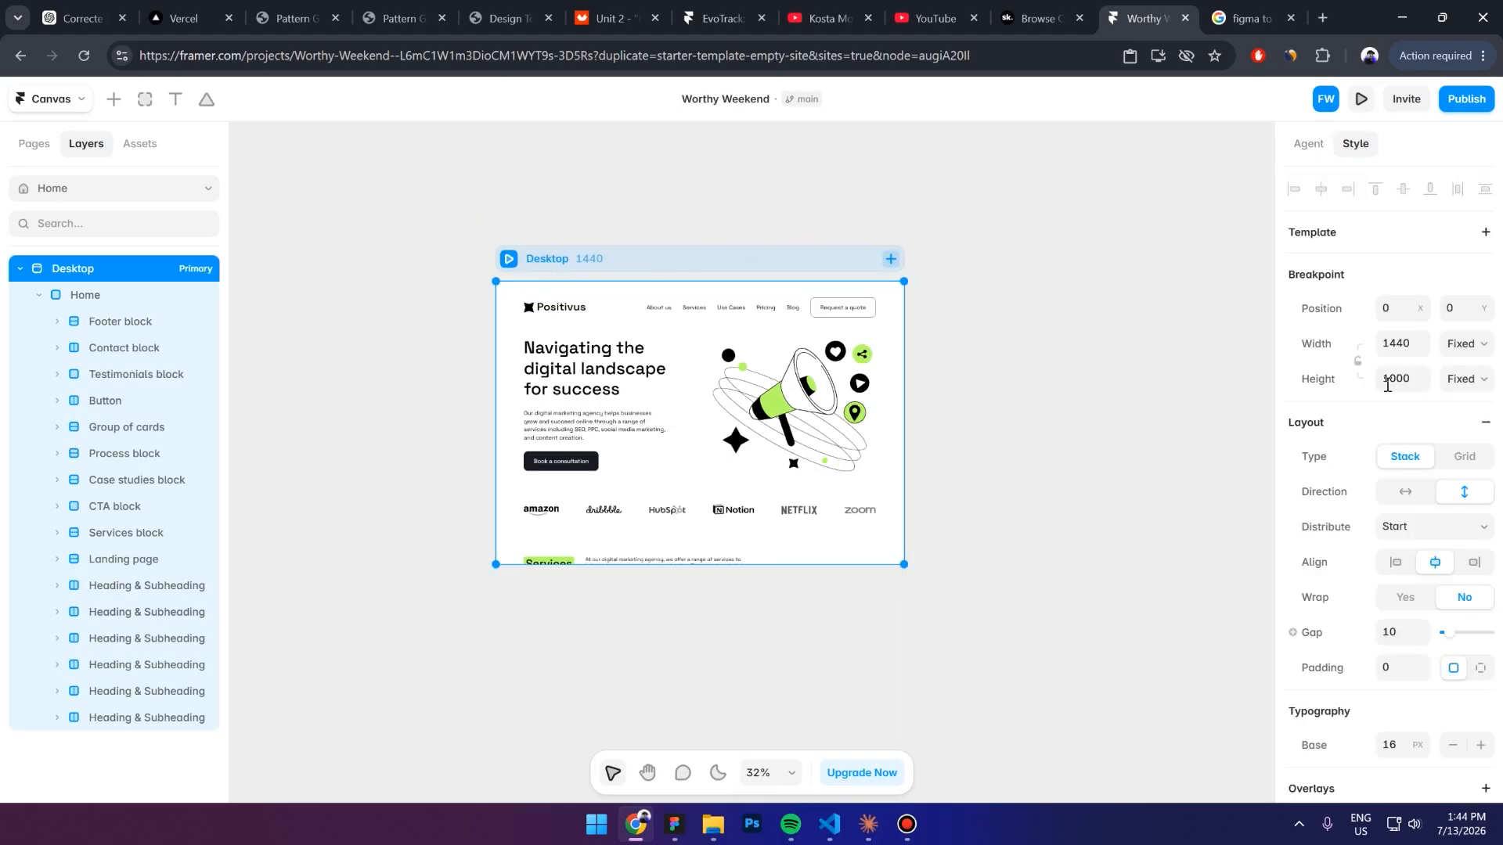
left_click(1477, 385)
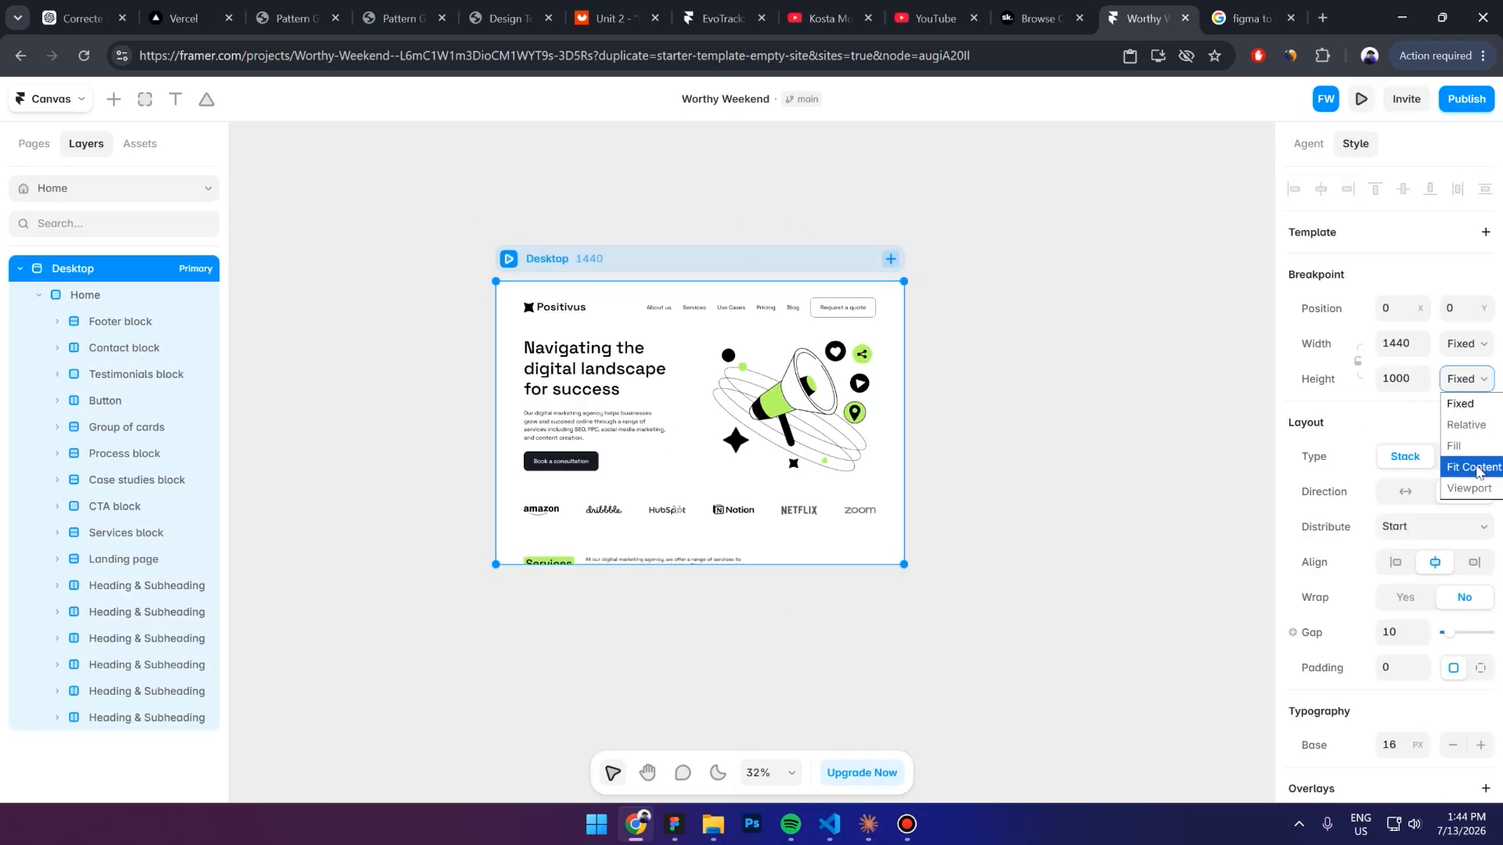
left_click(1471, 468)
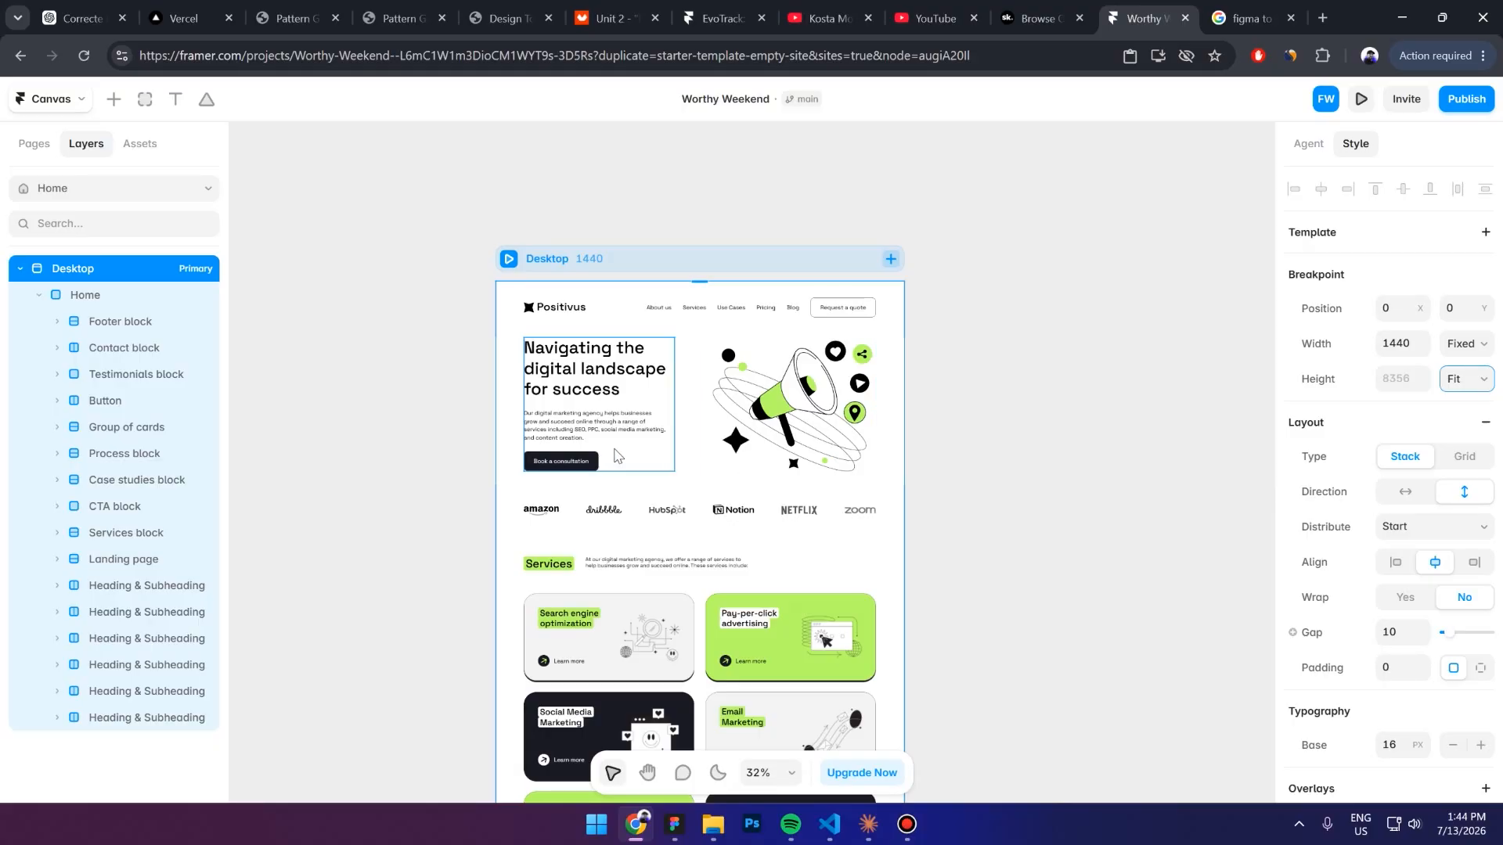
Examine the pasted page in the Desktop breakpoint from the hero section down to the footer
scroll(610, 451, "down", 3)
scroll(609, 452, "down", 20)
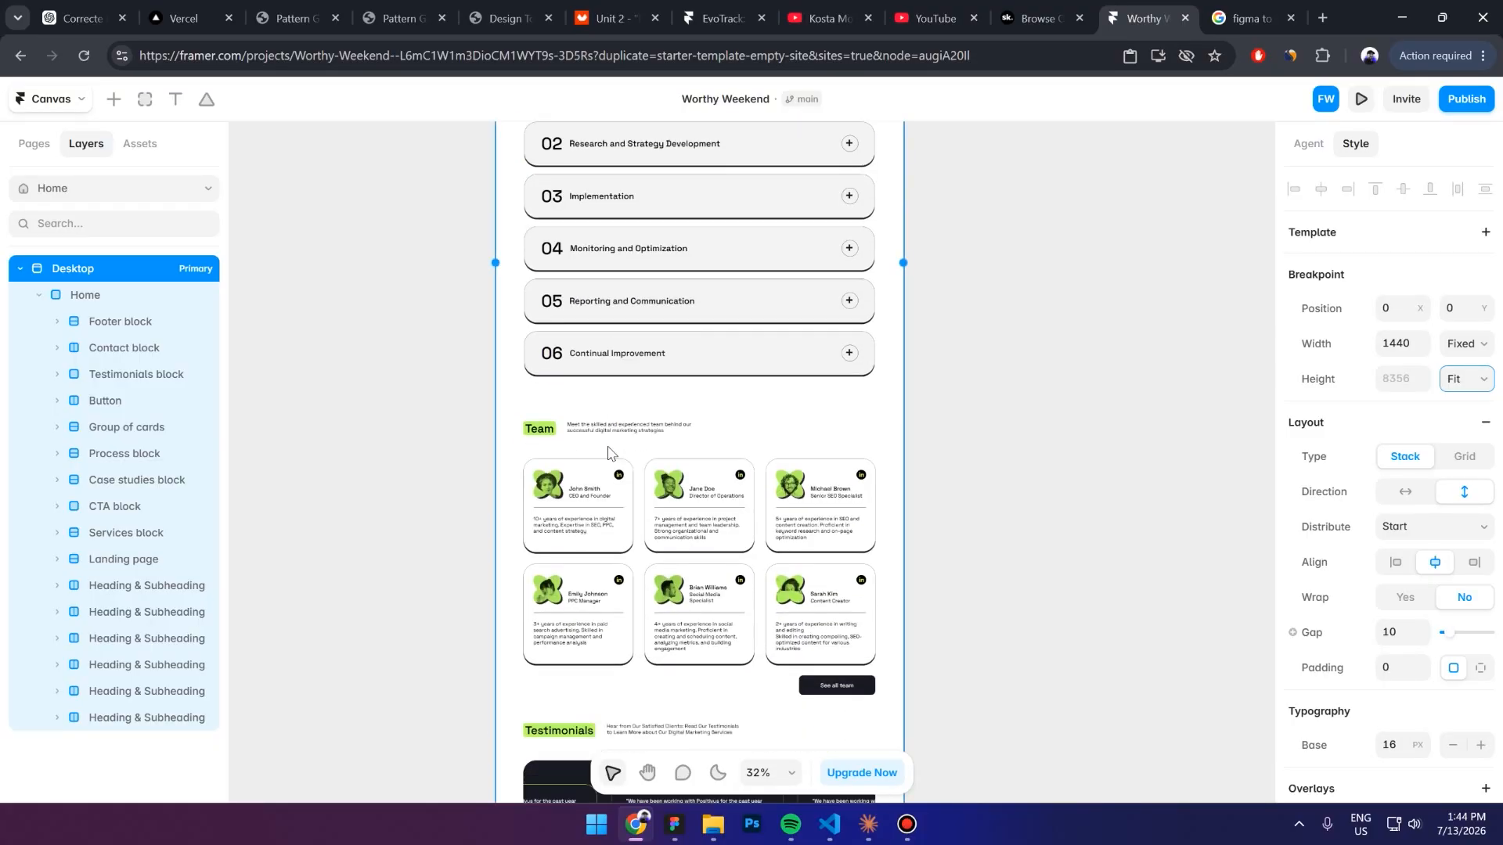
scroll(610, 451, "down", 8)
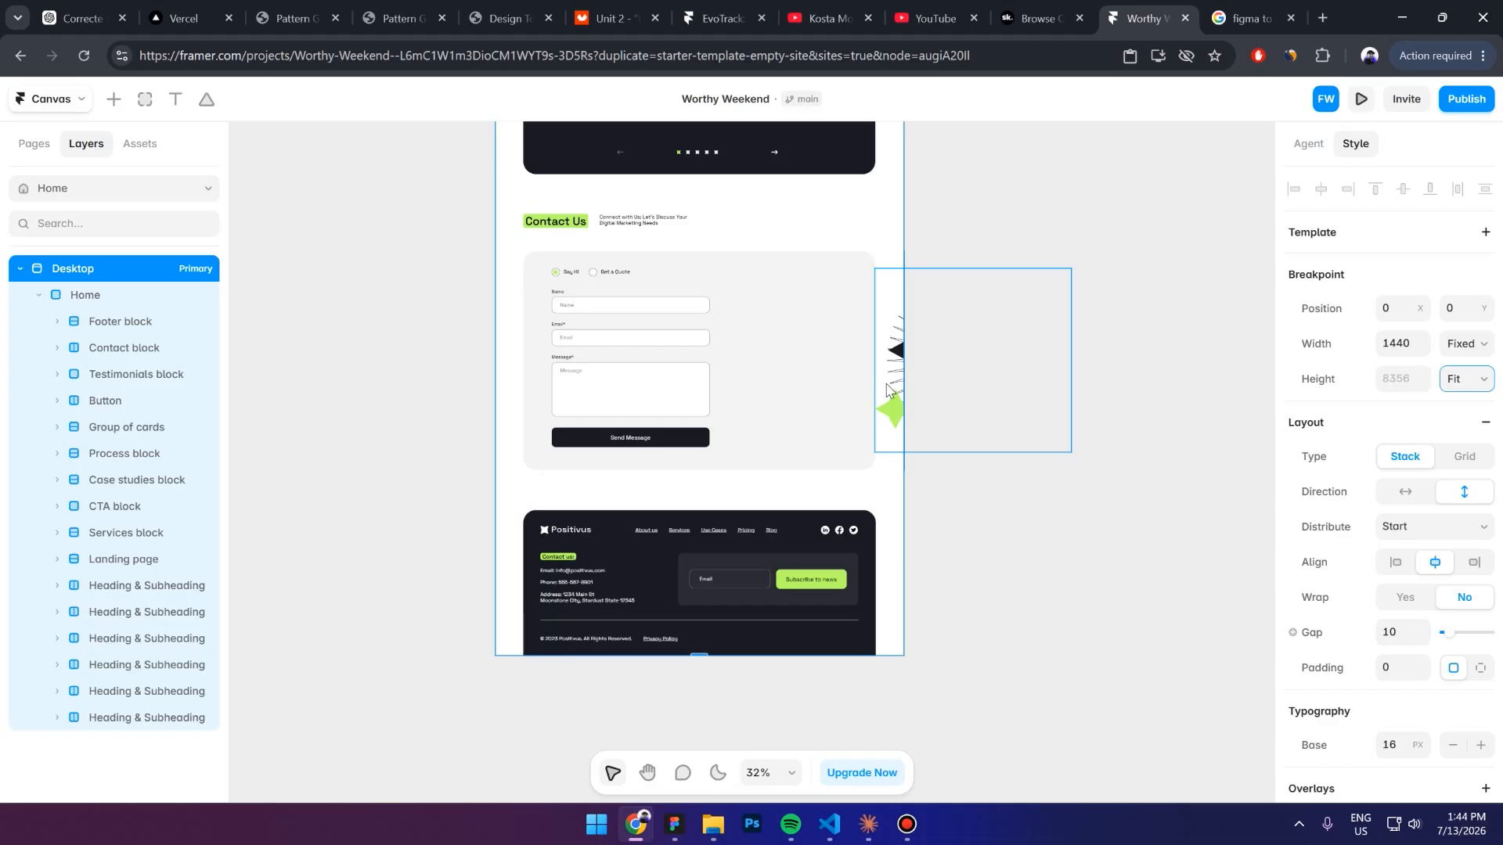
scroll(879, 336, "up", 3)
scroll(652, 436, "down", 7)
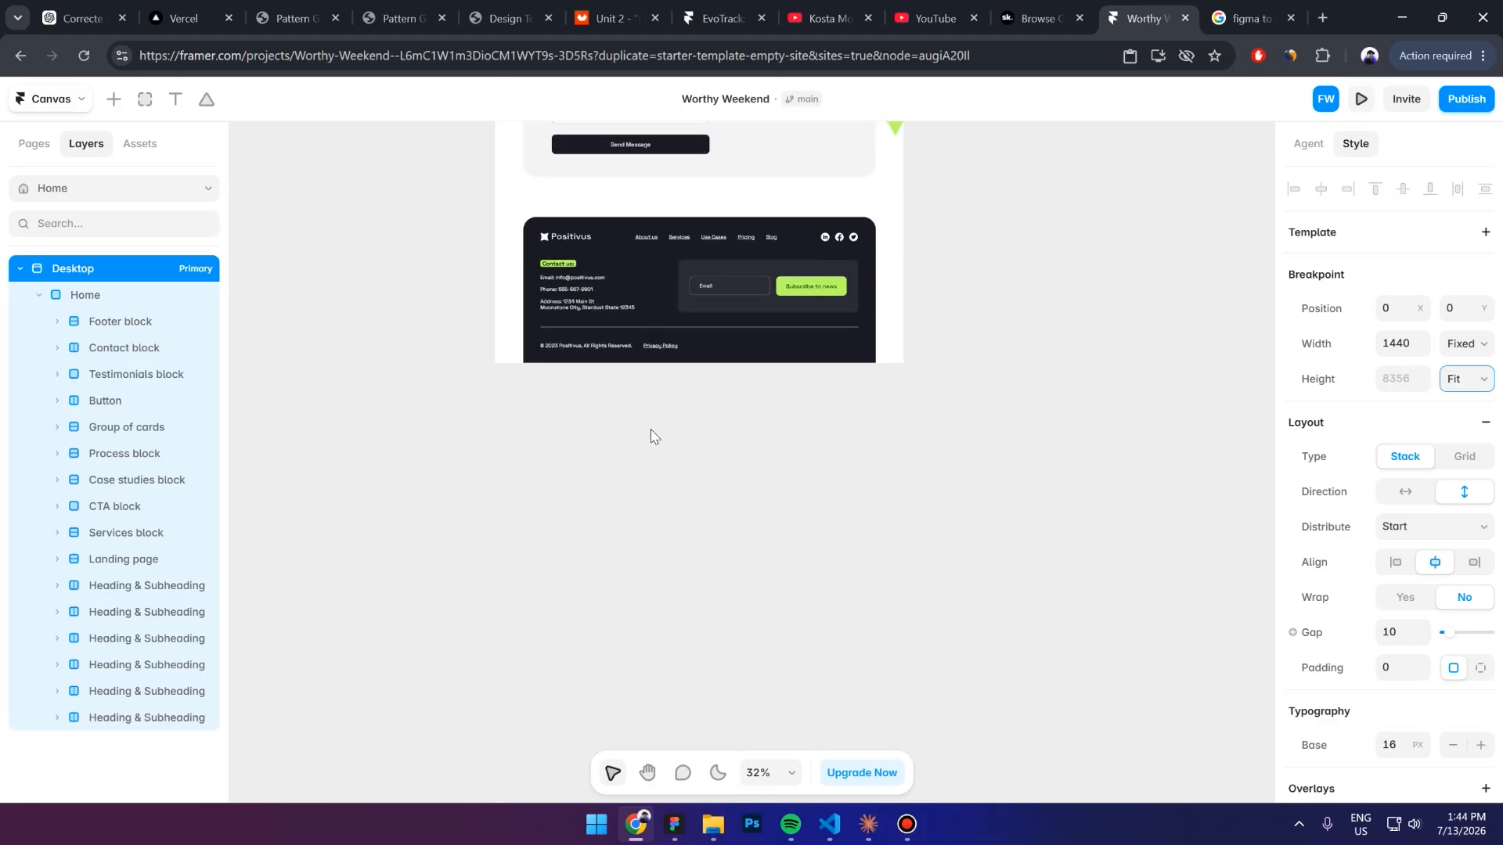
scroll(654, 436, "up", 15)
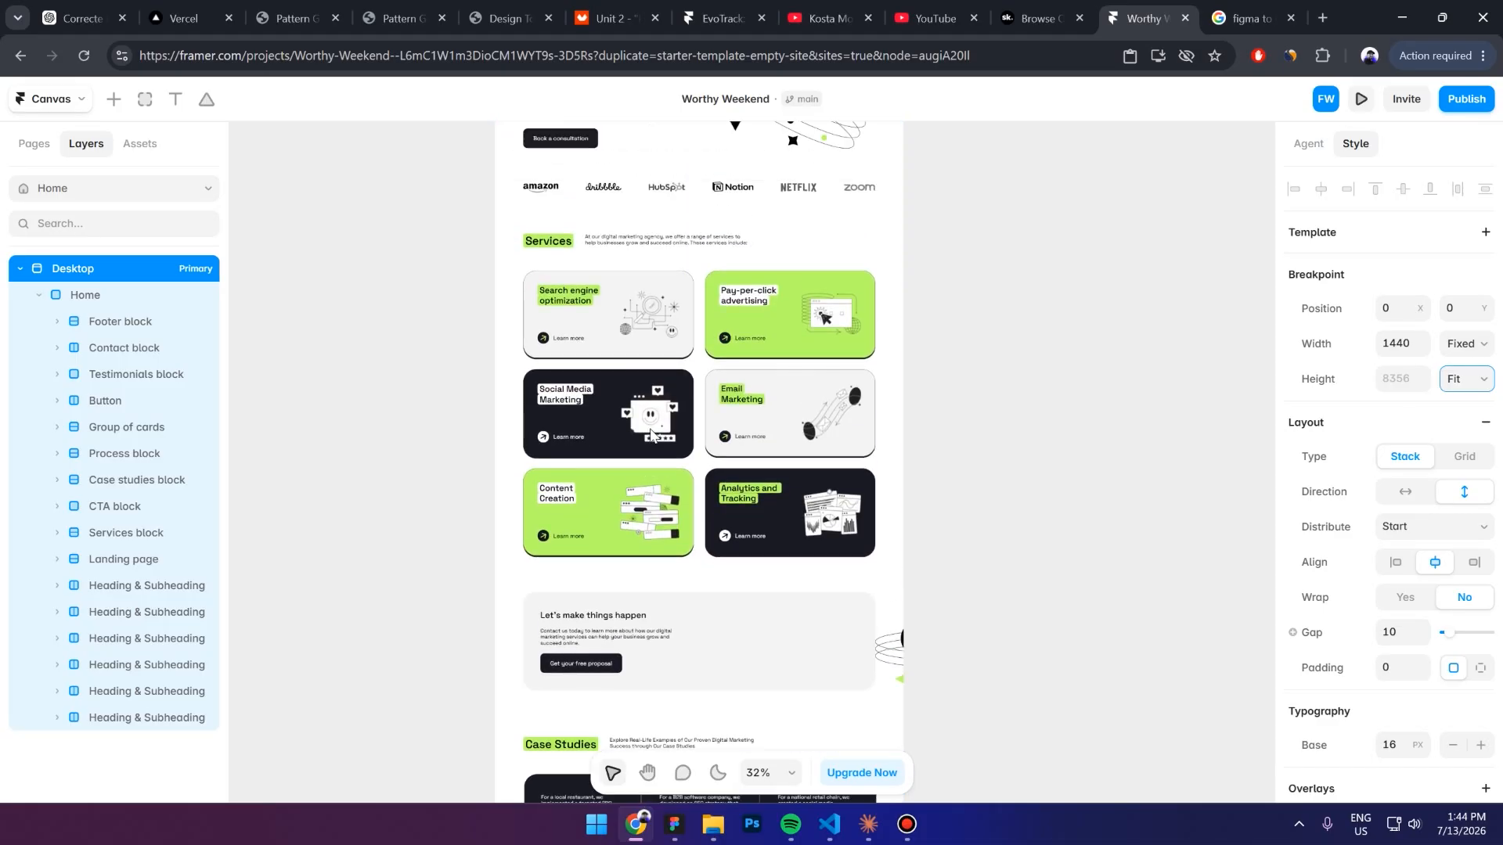
scroll(652, 436, "up", 5)
With the Desktop breakpoint selected, send the agent the prompt "Make this design fully responsive."
left_click(297, 329)
left_click(640, 270)
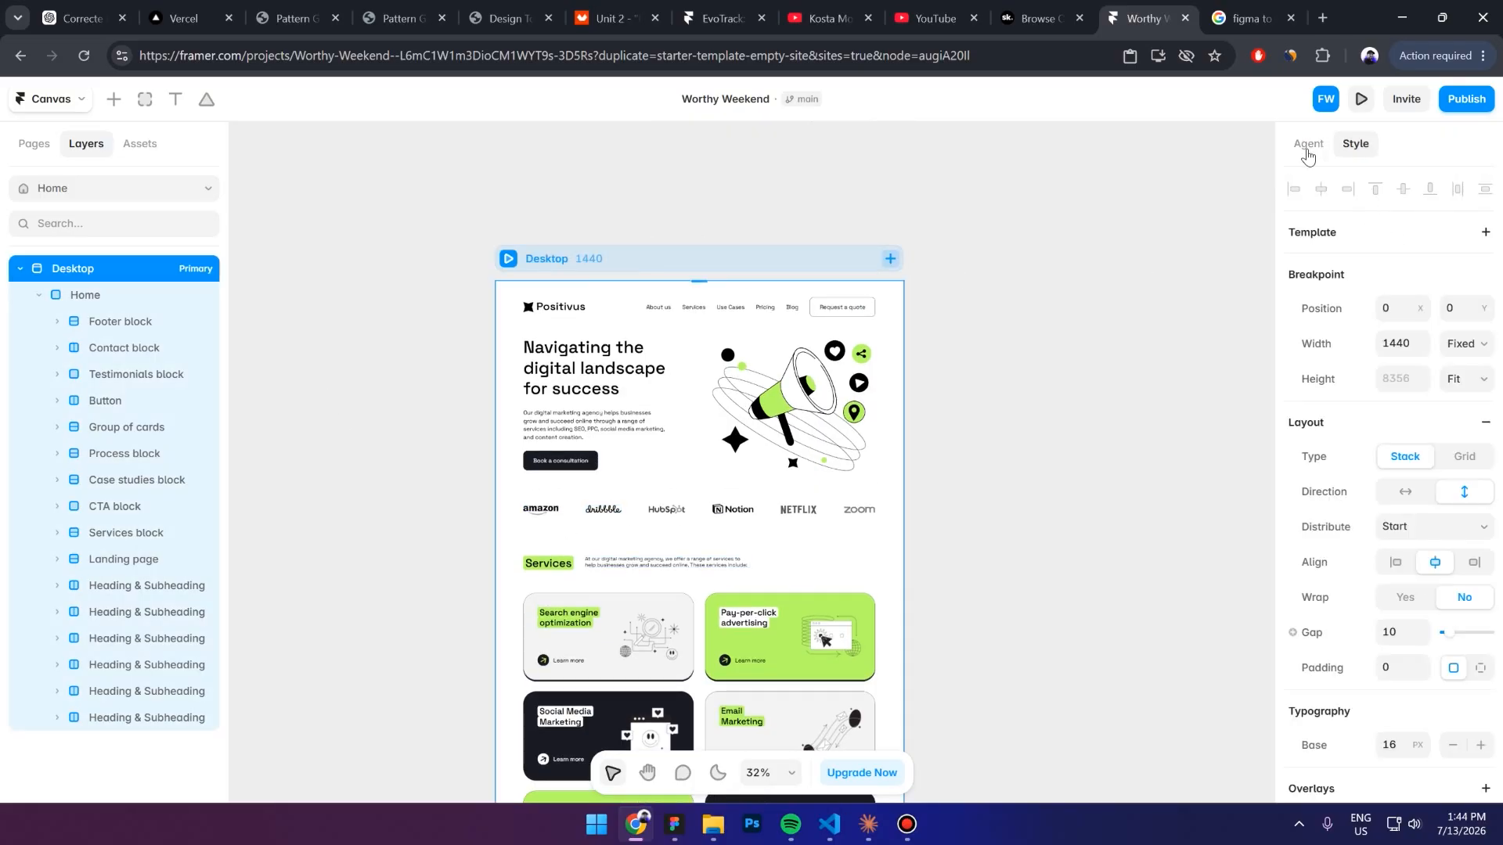
left_click(1307, 145)
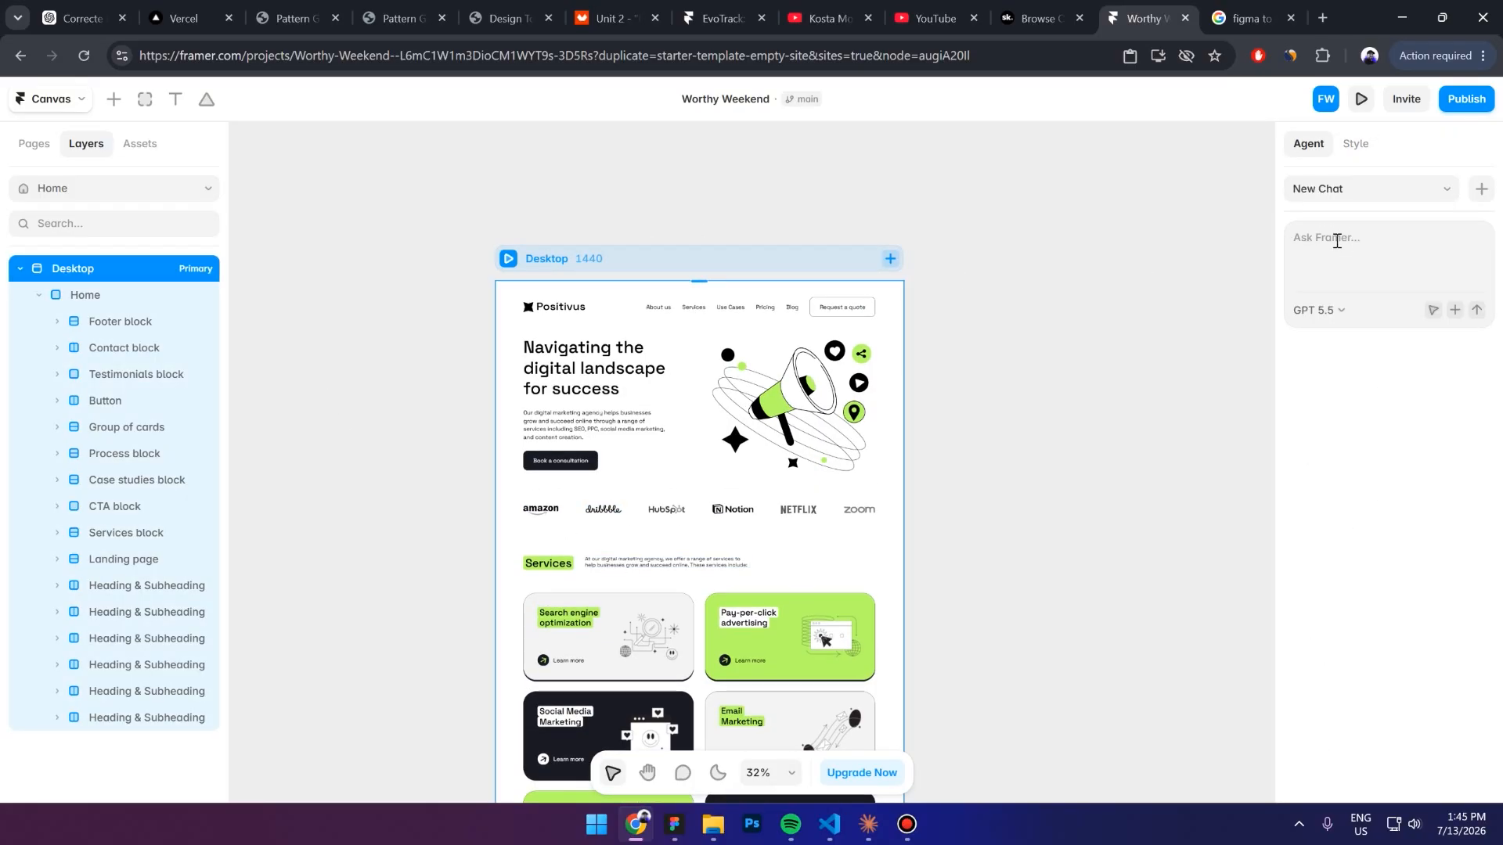
key("ctrl+super")
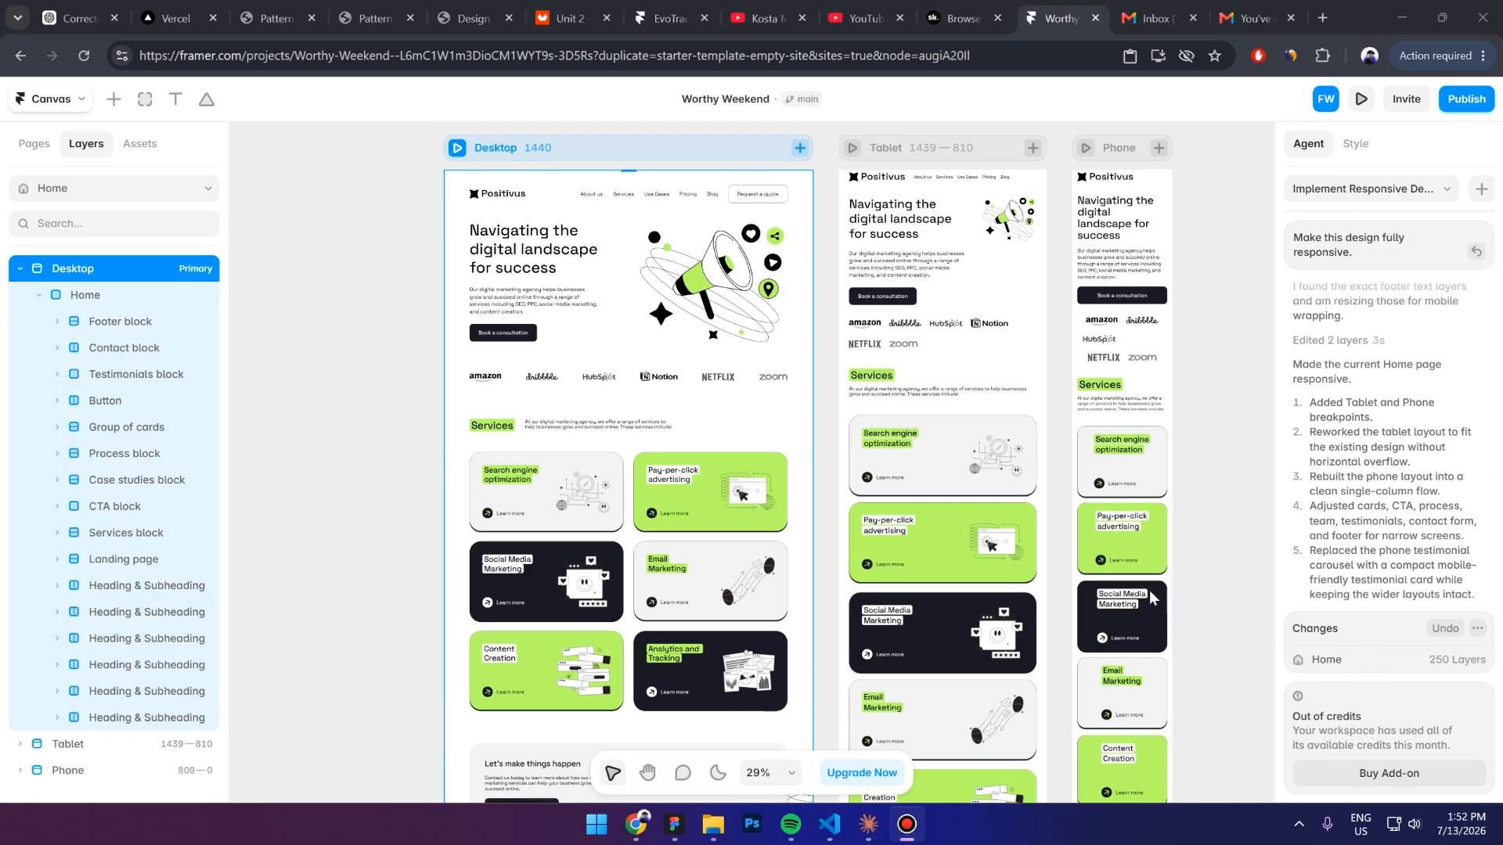
Inspect the Desktop, Tablet and Phone breakpoints side by side, including the Phone layout's working process section
scroll(486, 415, "down", 5)
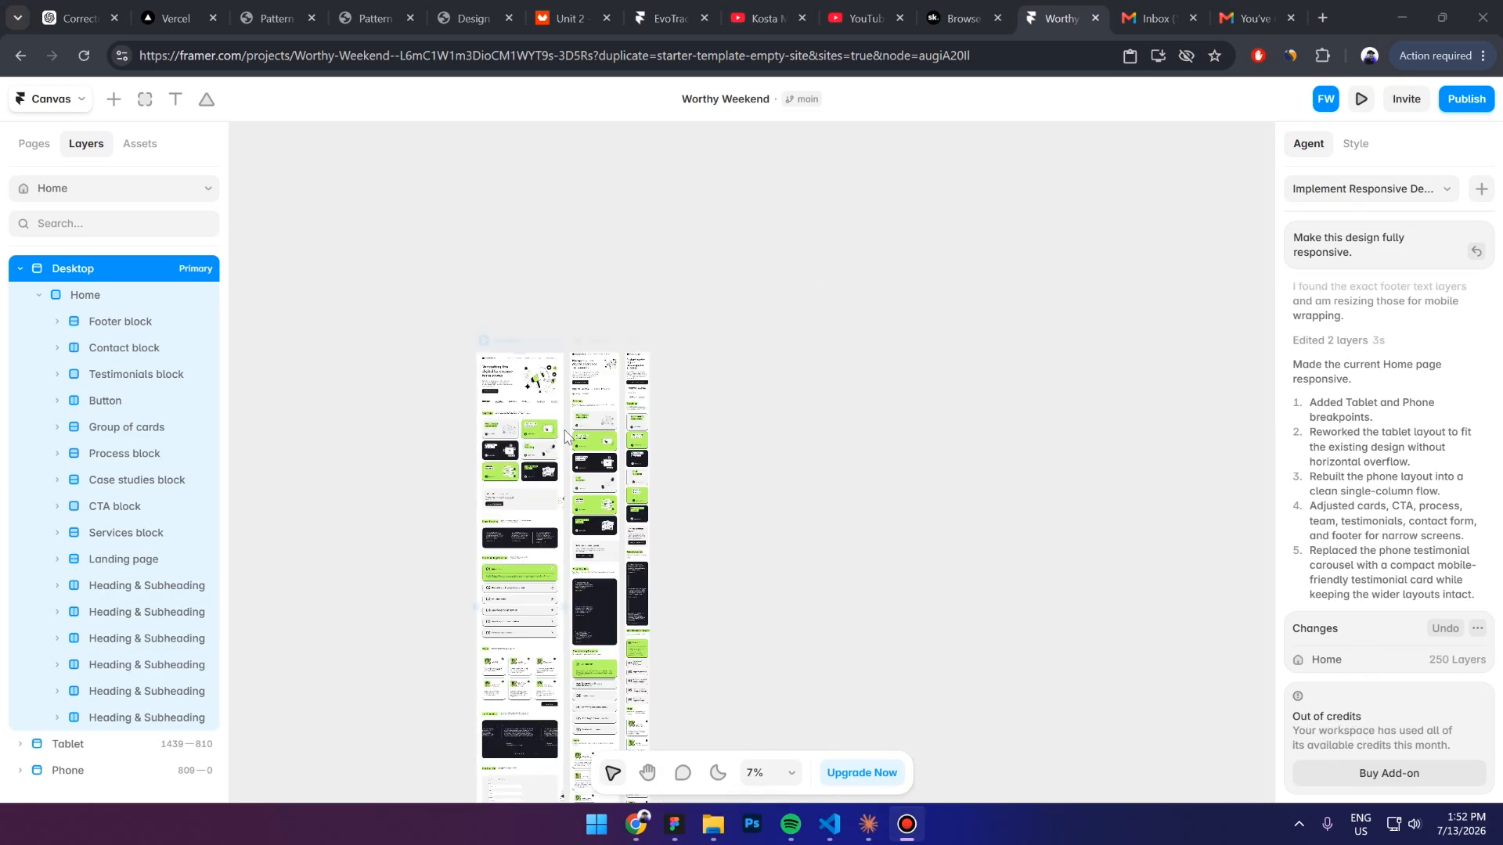
scroll(550, 662, "up", 5)
scroll(986, 559, "down", 1)
scroll(986, 559, "up", 5)
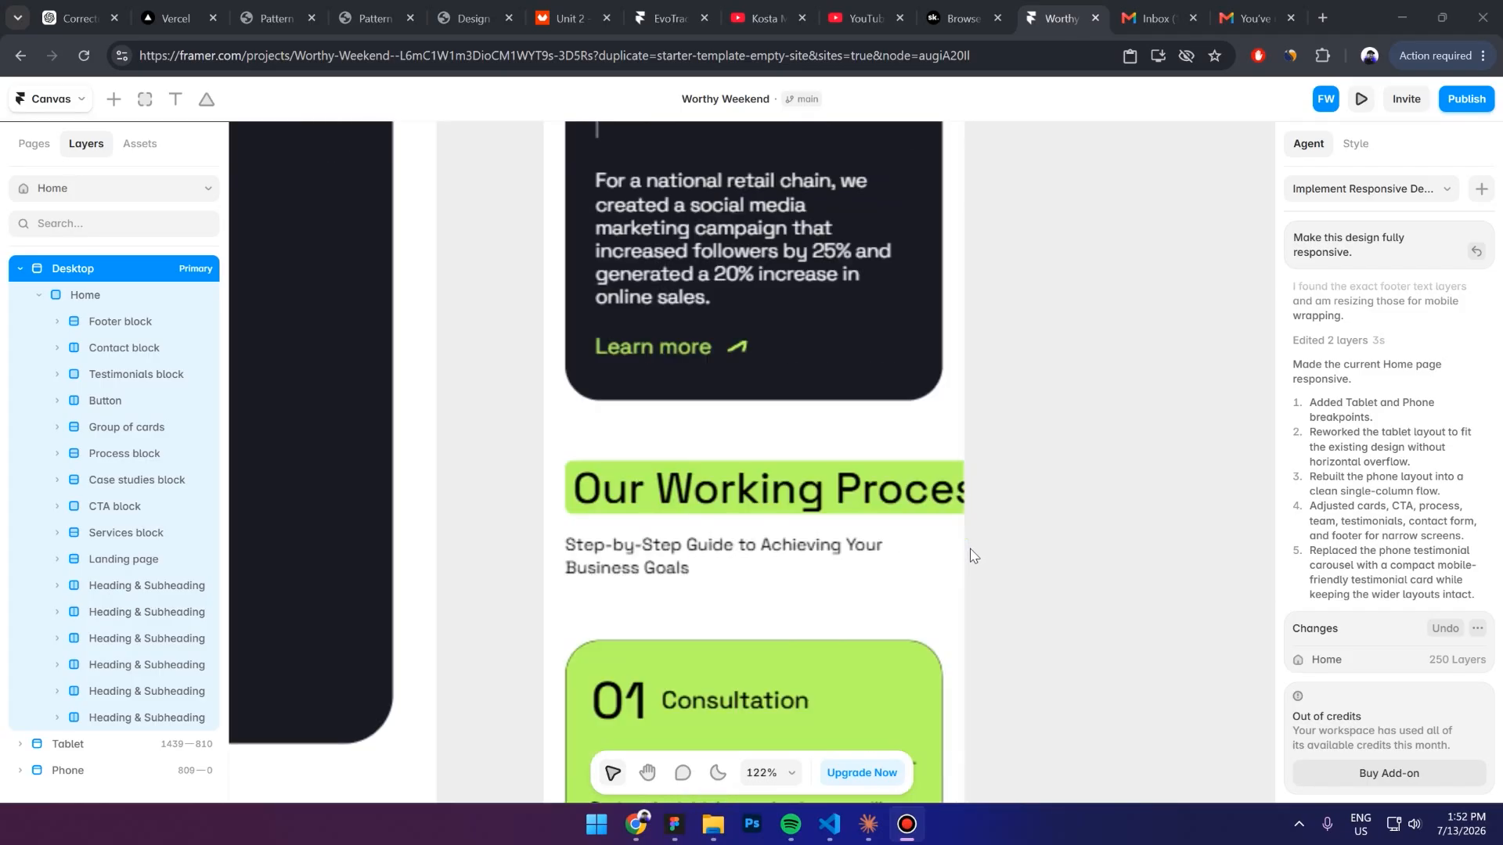
scroll(875, 487, "down", 10)
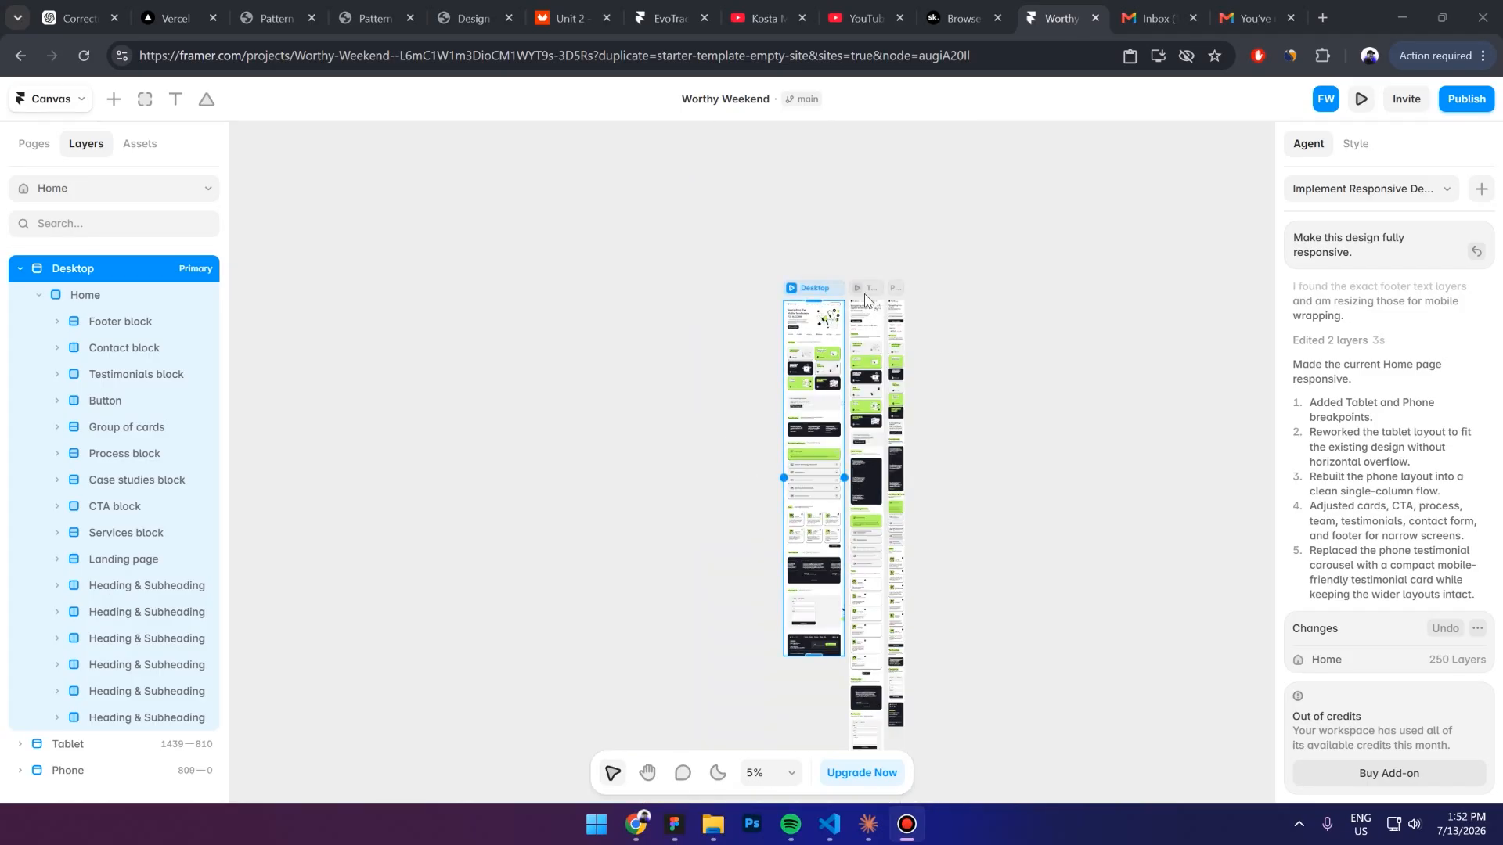
scroll(790, 305, "up", 4)
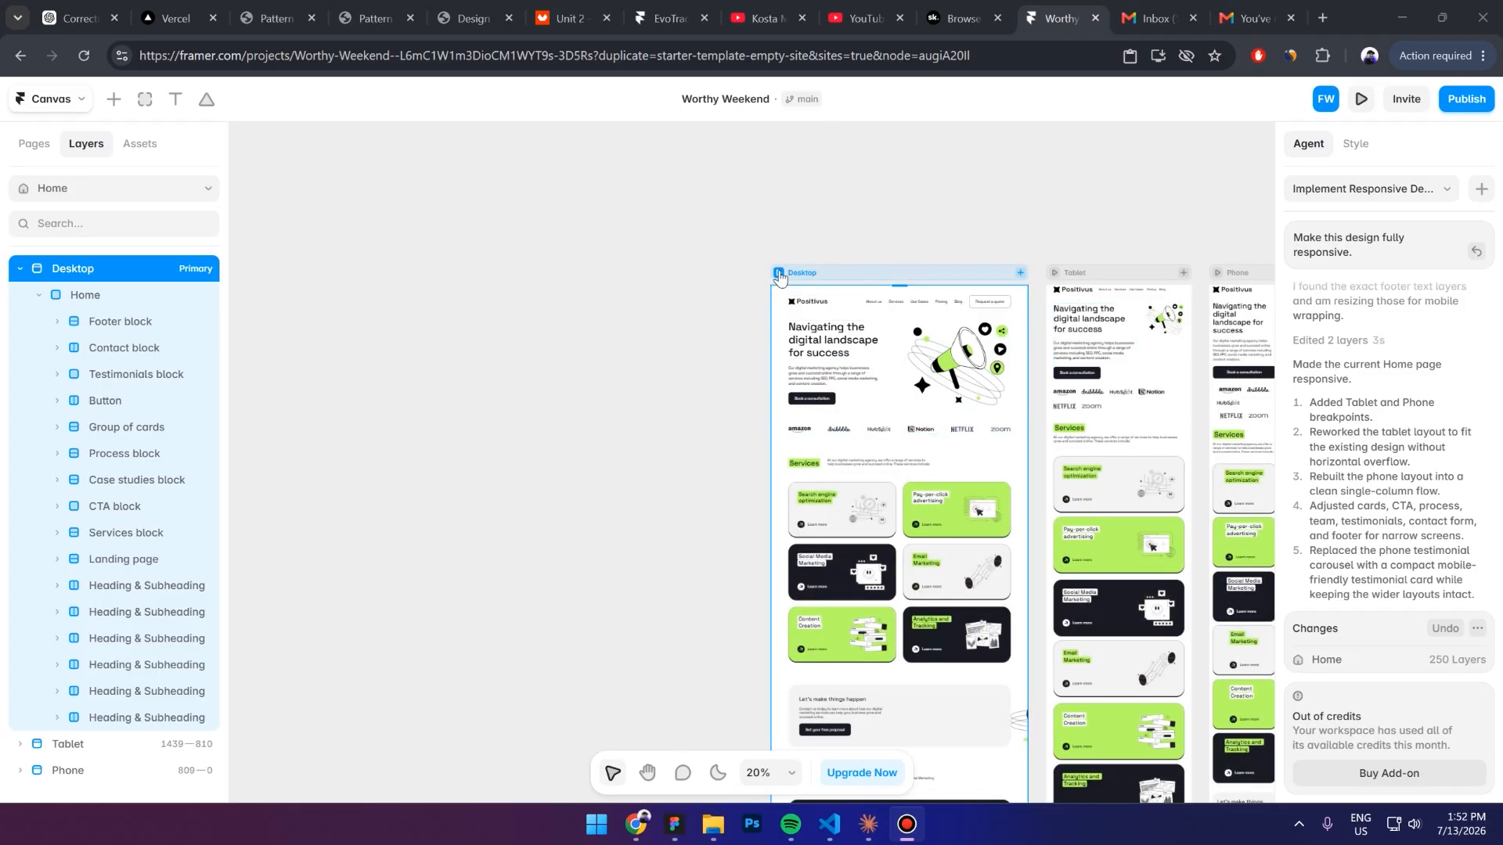
Preview the Desktop breakpoint, then narrow the preview to a width of 402 to check the Phone layout
left_click(779, 273)
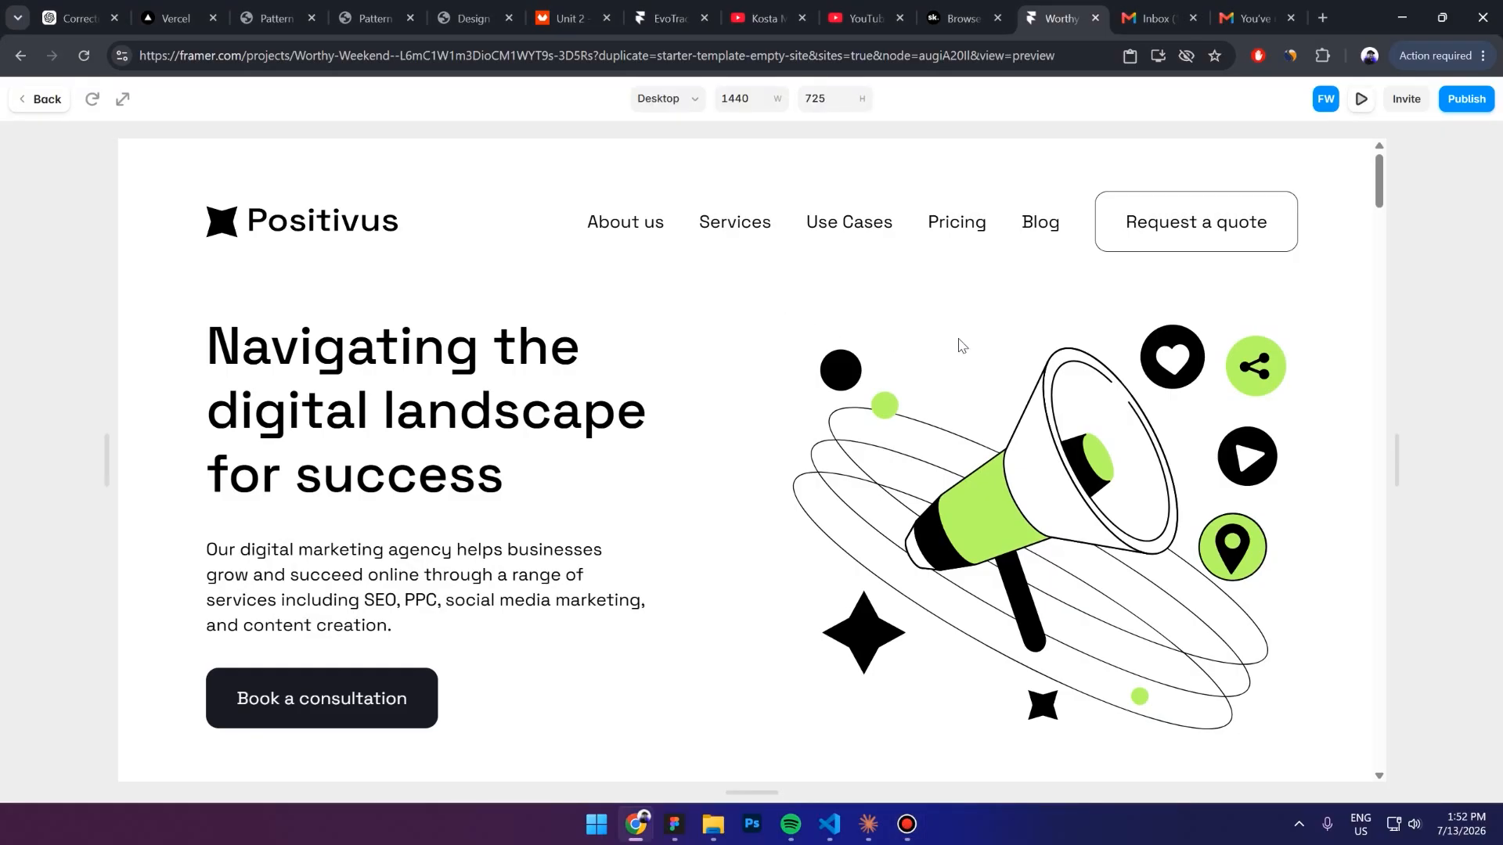
scroll(1166, 449, "down", 8)
scroll(1114, 430, "up", 8)
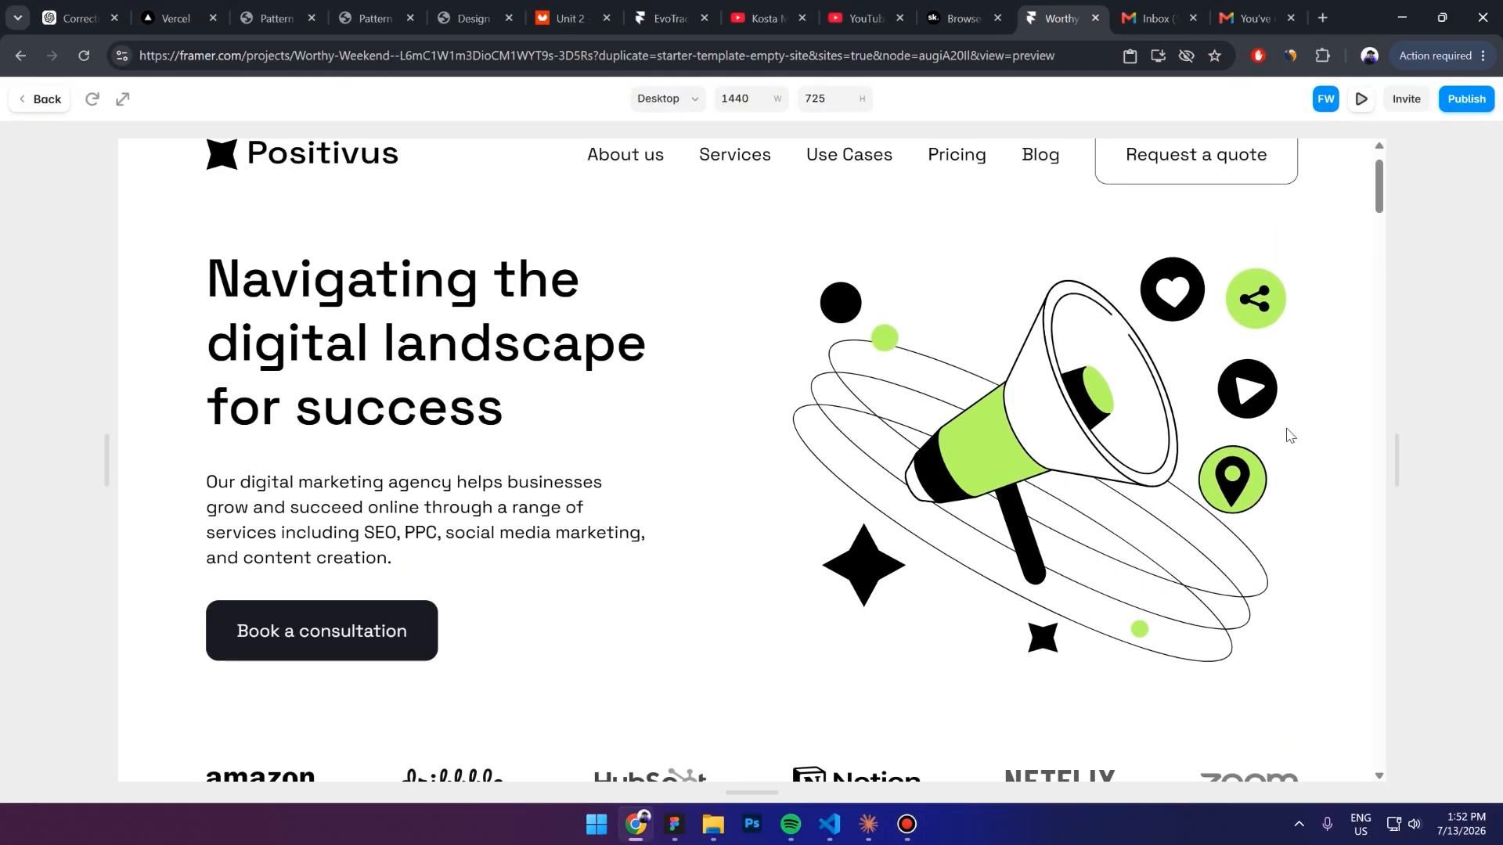
left_click_drag(1390, 438, 939, 458)
scroll(881, 491, "down", 12)
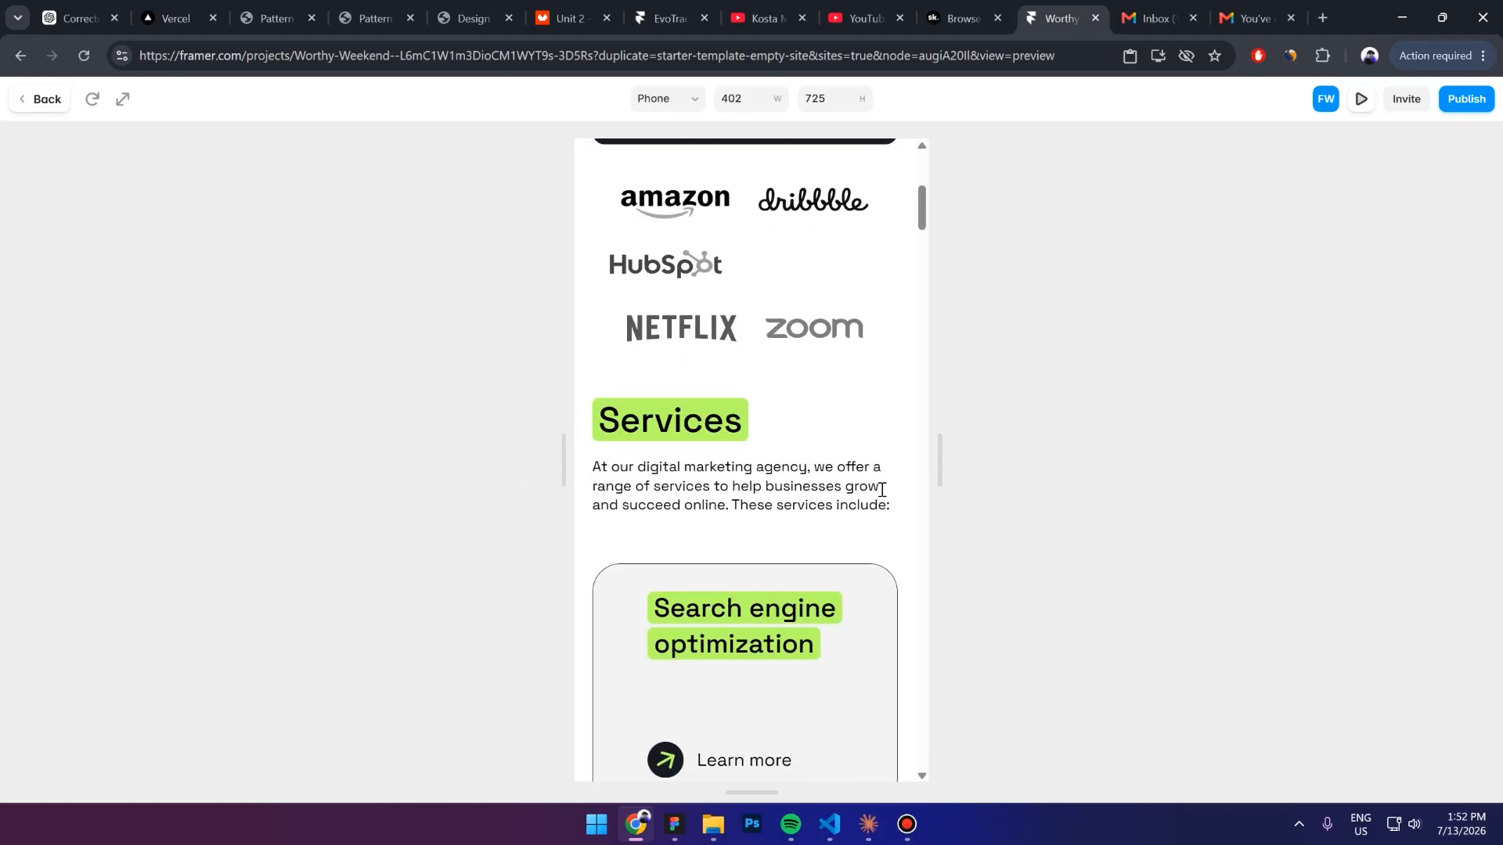
Check the previewed Phone layout from the Services section through the case studies to the working process heading and cards
scroll(900, 489, "down", 18)
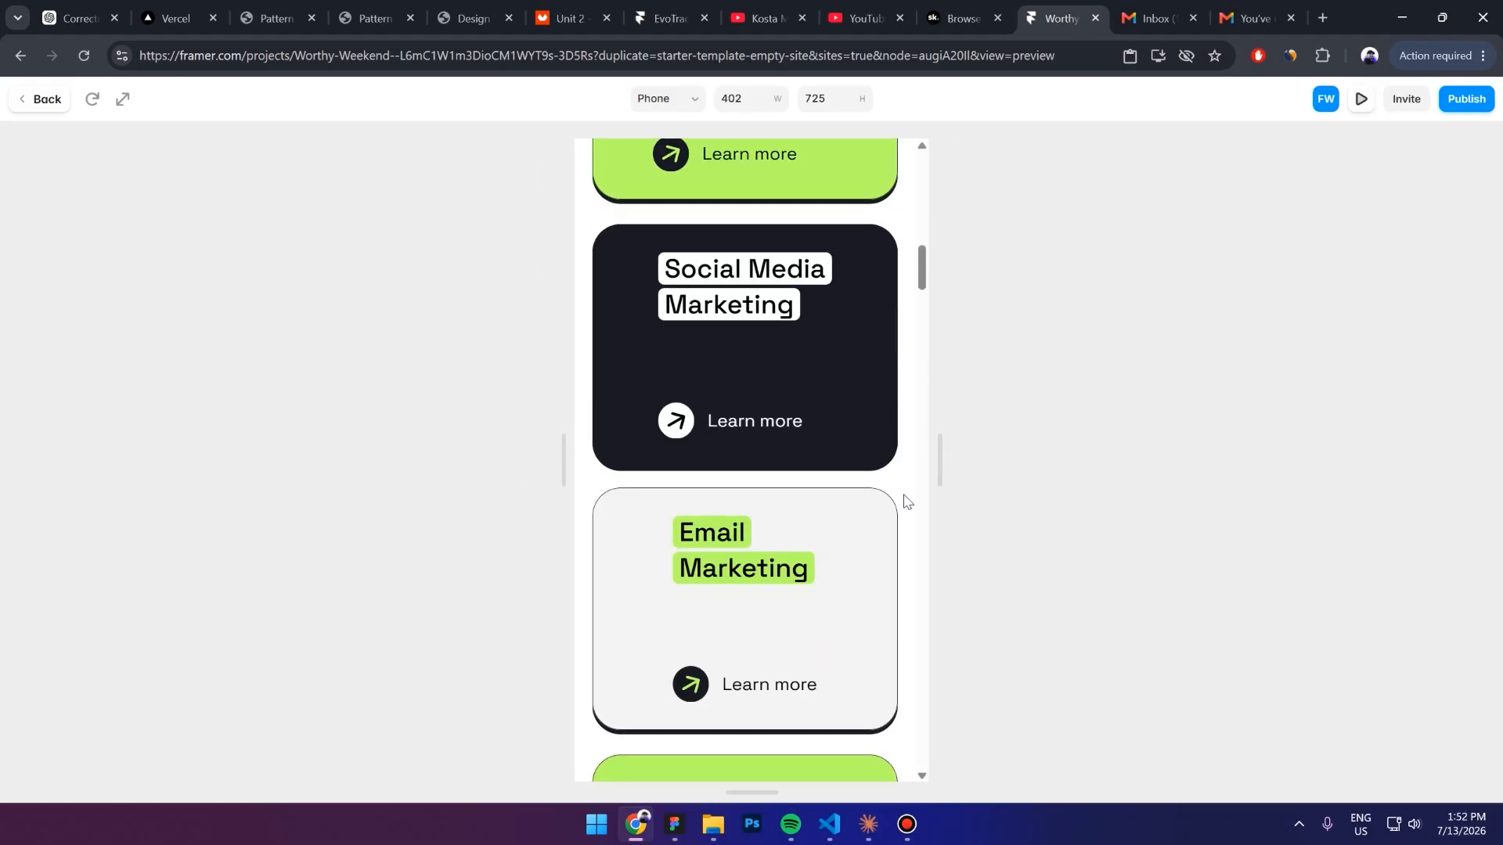
scroll(904, 508, "up", 5)
scroll(906, 512, "down", 9)
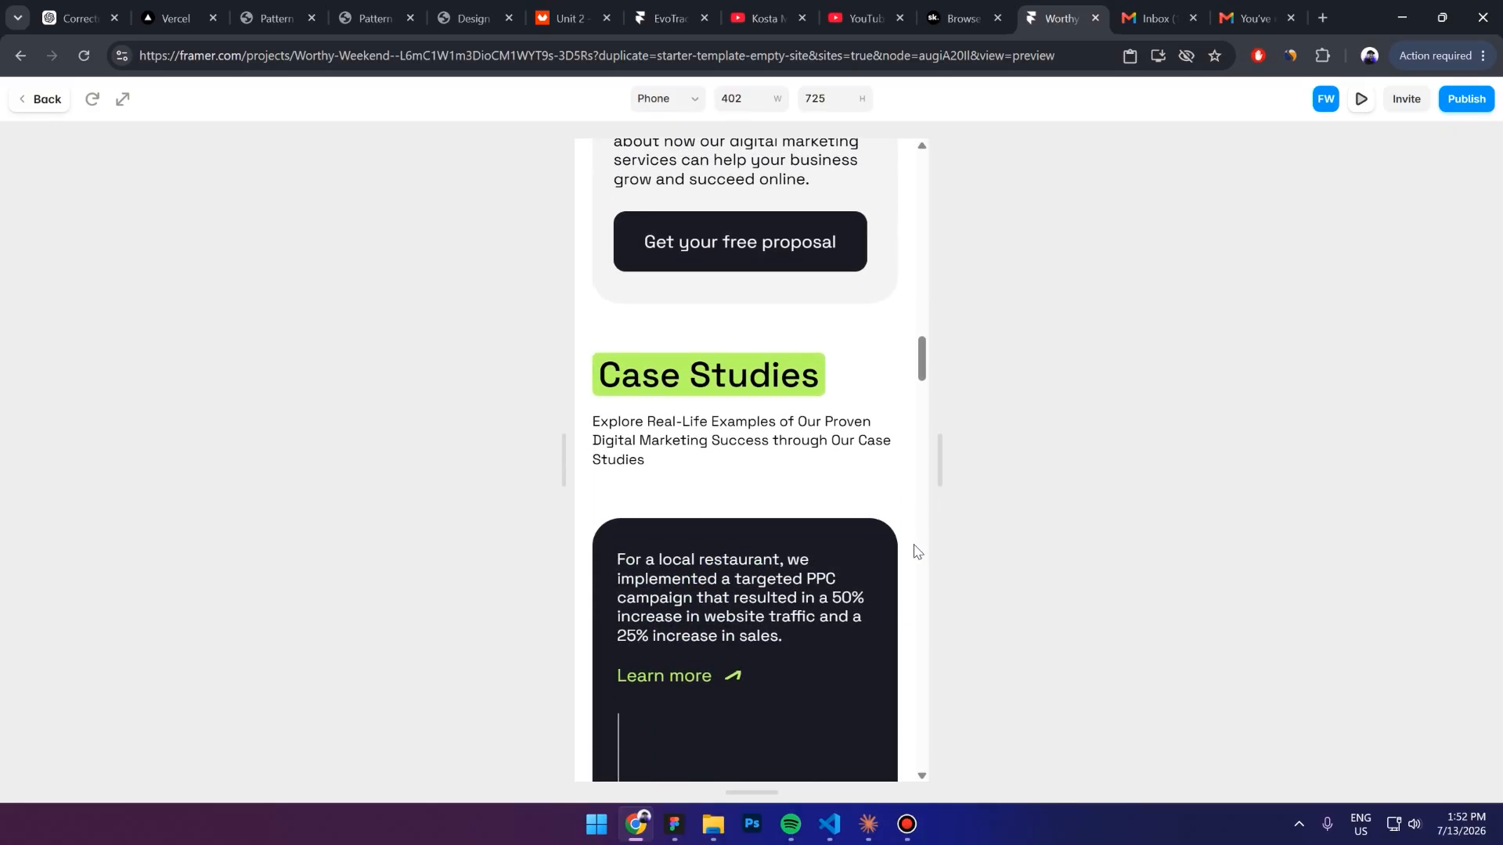
scroll(744, 480, "up", 5)
scroll(649, 526, "up", 5)
scroll(681, 500, "down", 10)
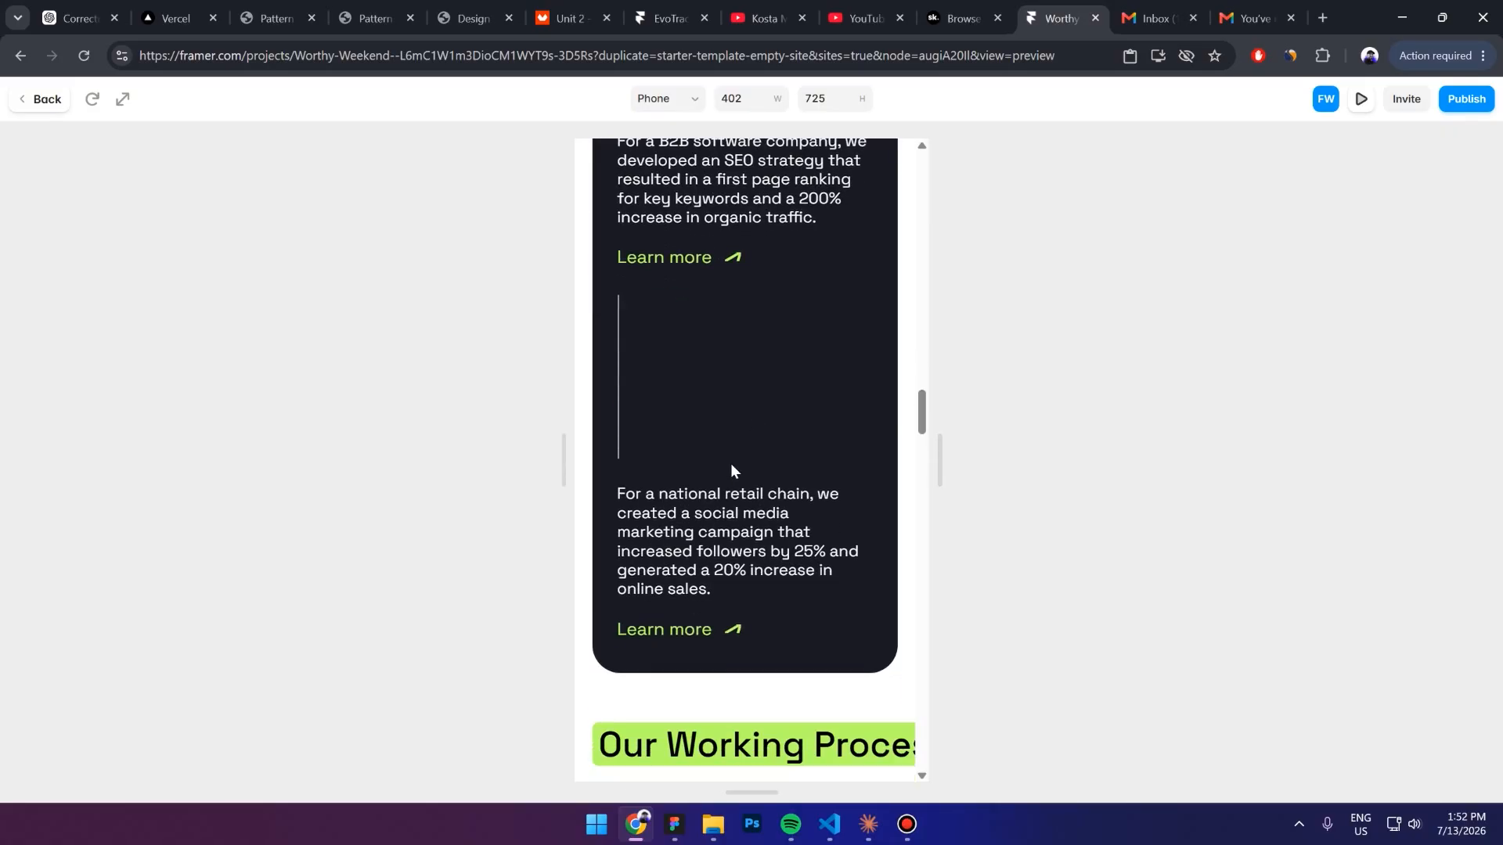
scroll(732, 465, "down", 6)
scroll(729, 468, "up", 1)
left_click_drag(607, 376, 773, 374)
left_click(824, 368)
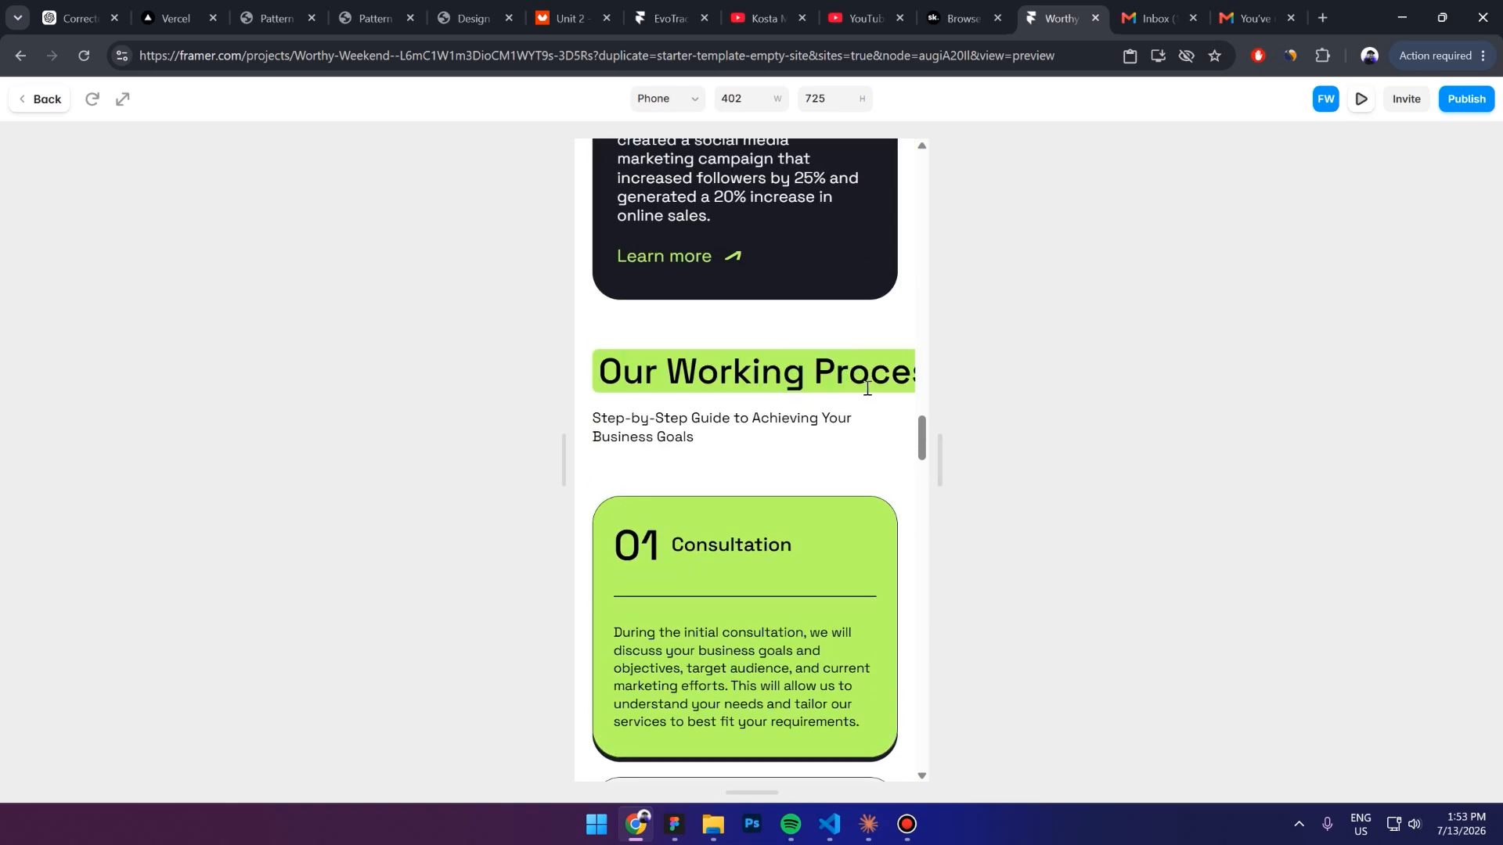
scroll(705, 470, "down", 9)
scroll(660, 496, "up", 3)
scroll(839, 418, "up", 4)
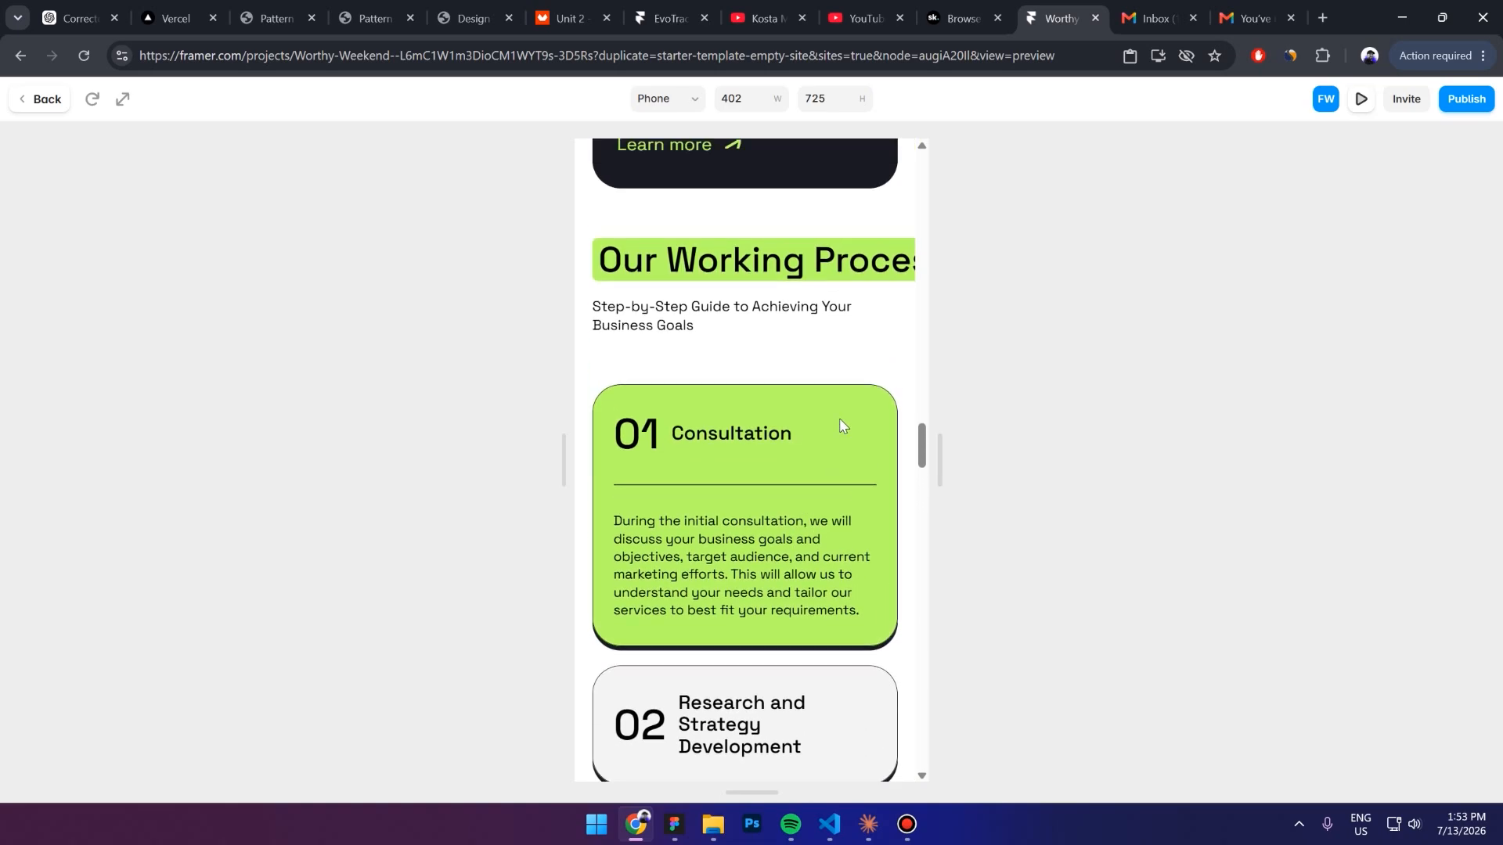
Review the rest of the Phone preview from the Team section to the footer, and return to the canvas
scroll(699, 466, "down", 9)
scroll(692, 467, "down", 8)
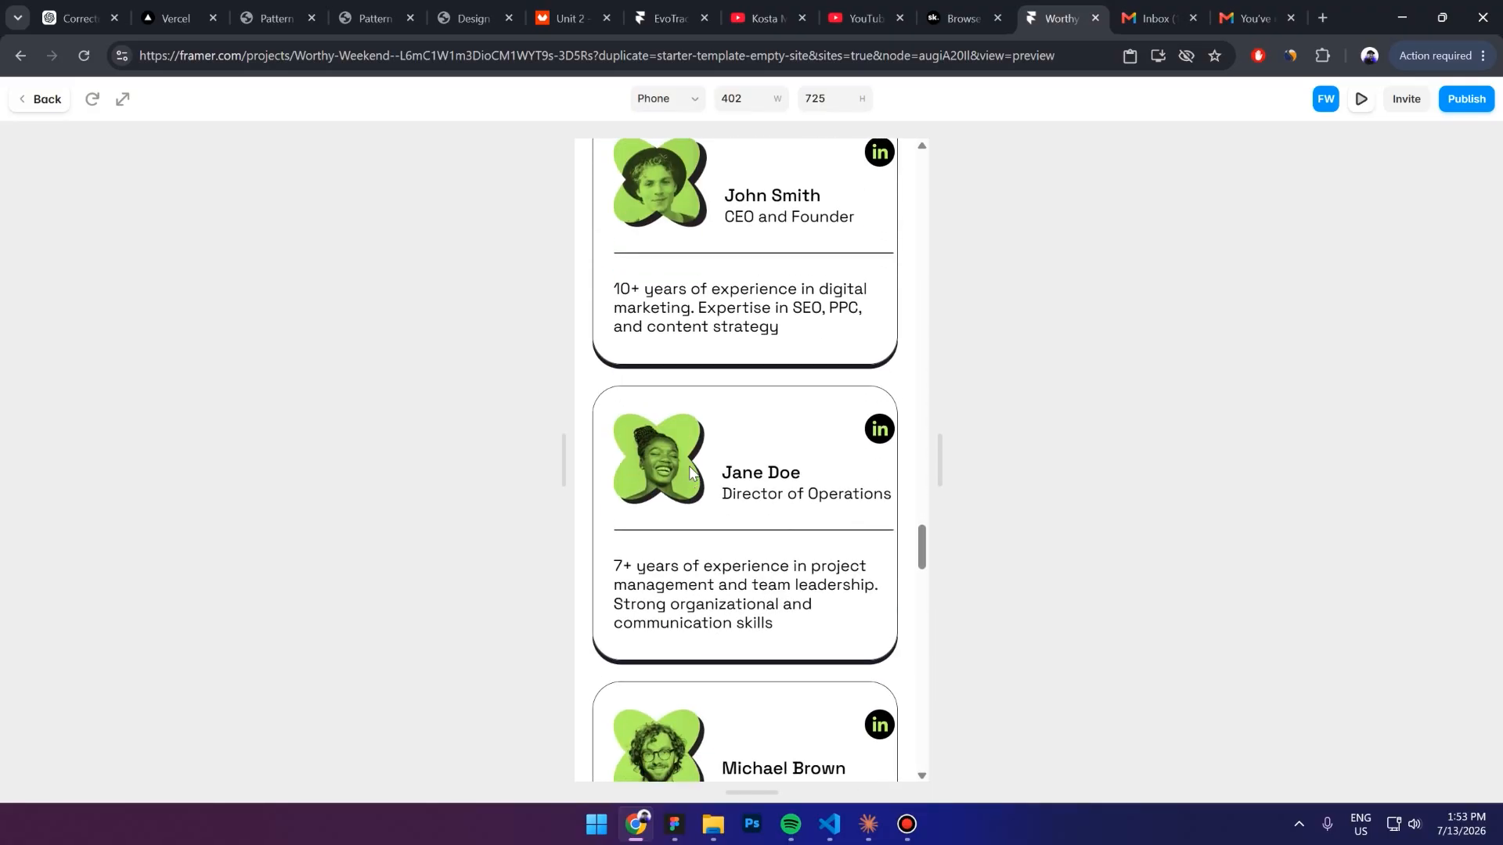
scroll(736, 465, "down", 11)
scroll(736, 465, "down", 6)
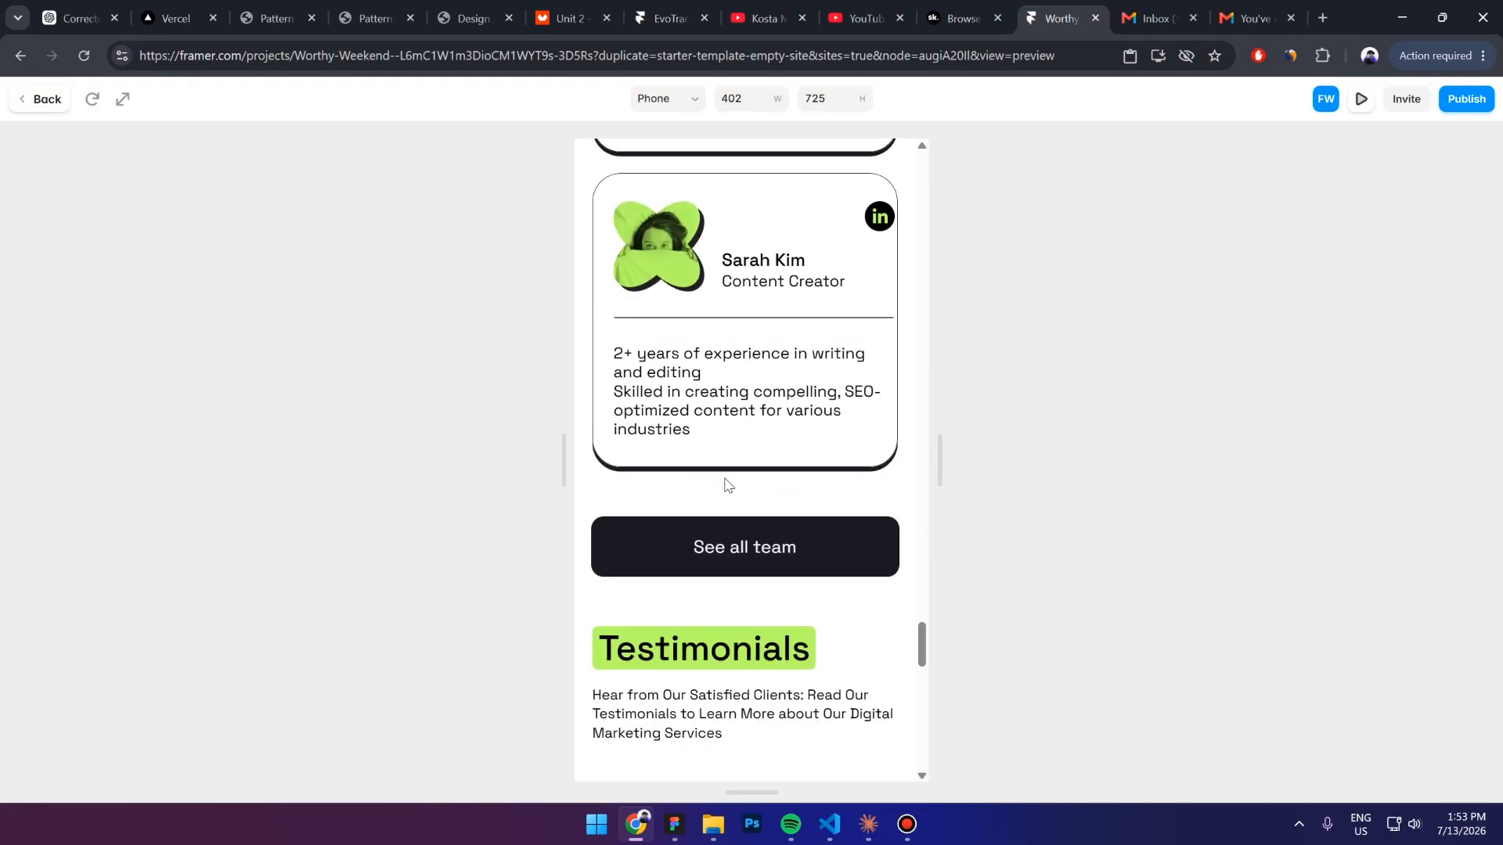
scroll(767, 729, "up", 2)
scroll(662, 587, "down", 12)
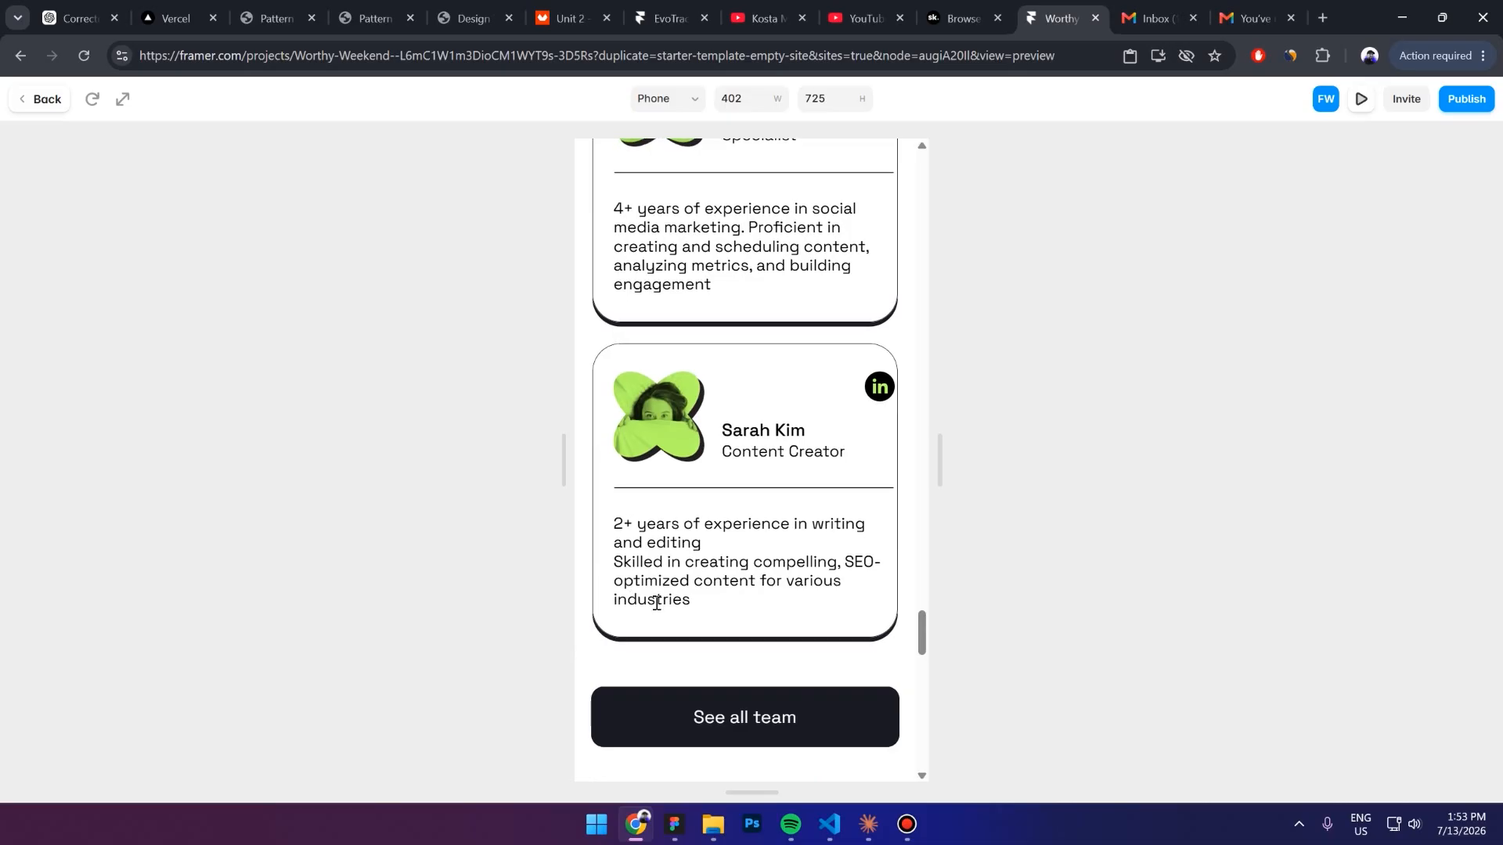
scroll(780, 523, "down", 7)
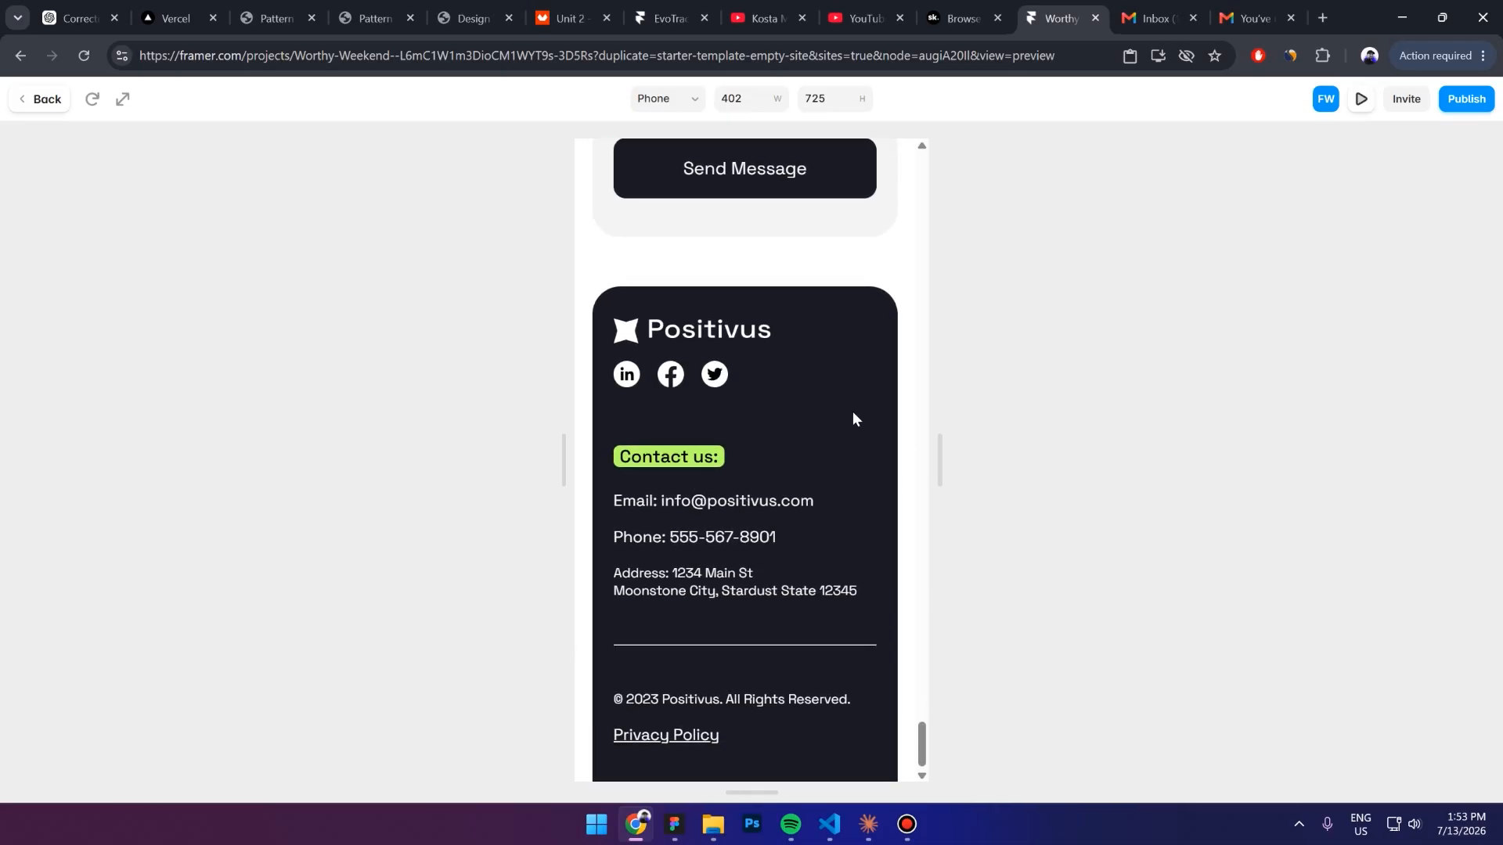
key("Escape")
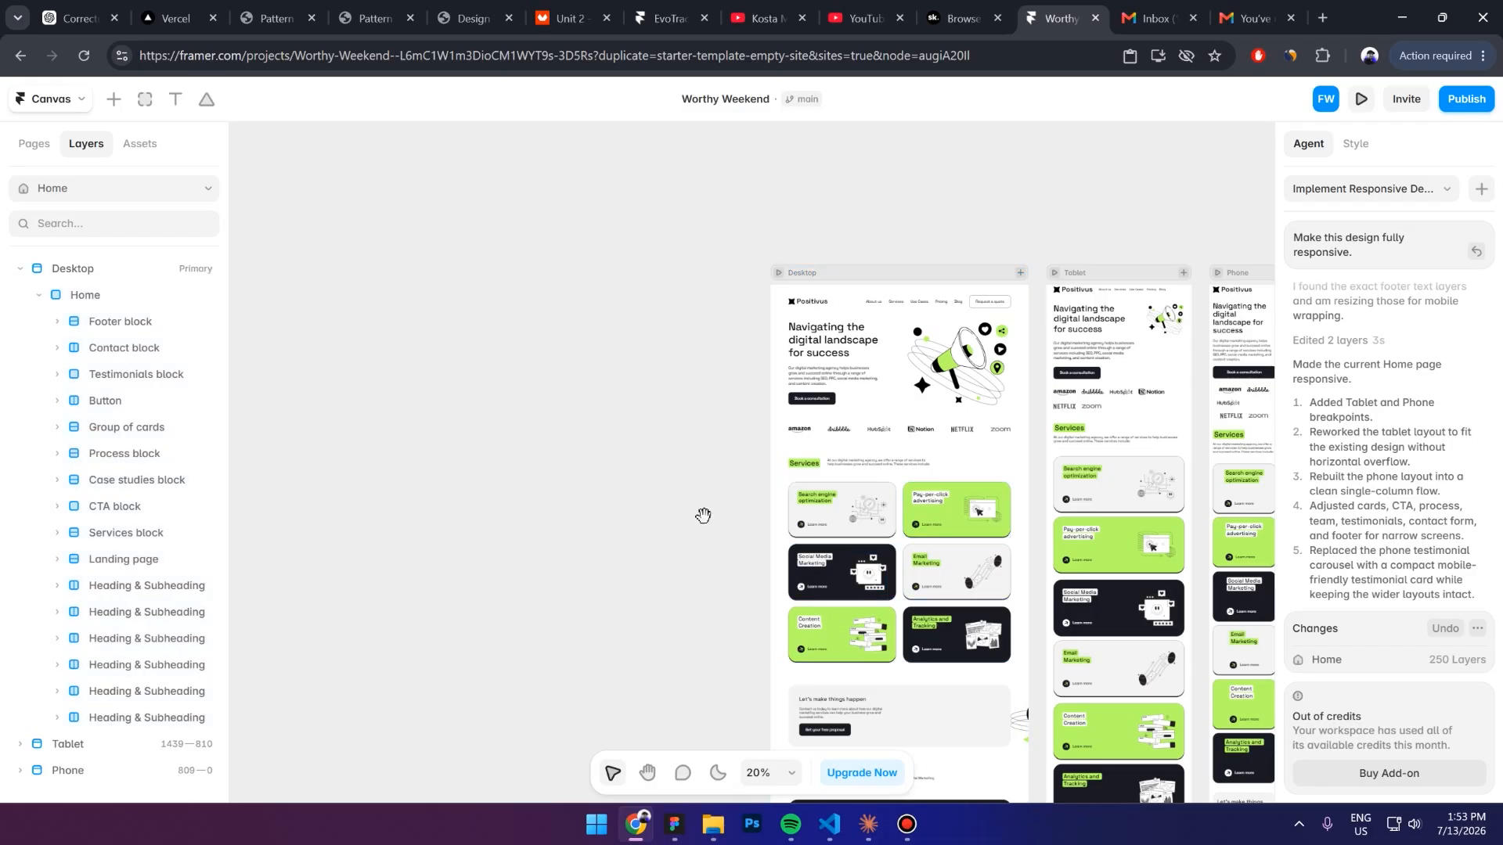
Give the Tablet breakpoint's Landing page stack individual side paddings, with a top padding of 40
left_click_drag(716, 526, 436, 533)
scroll(837, 290, "up", 5)
left_click(628, 361)
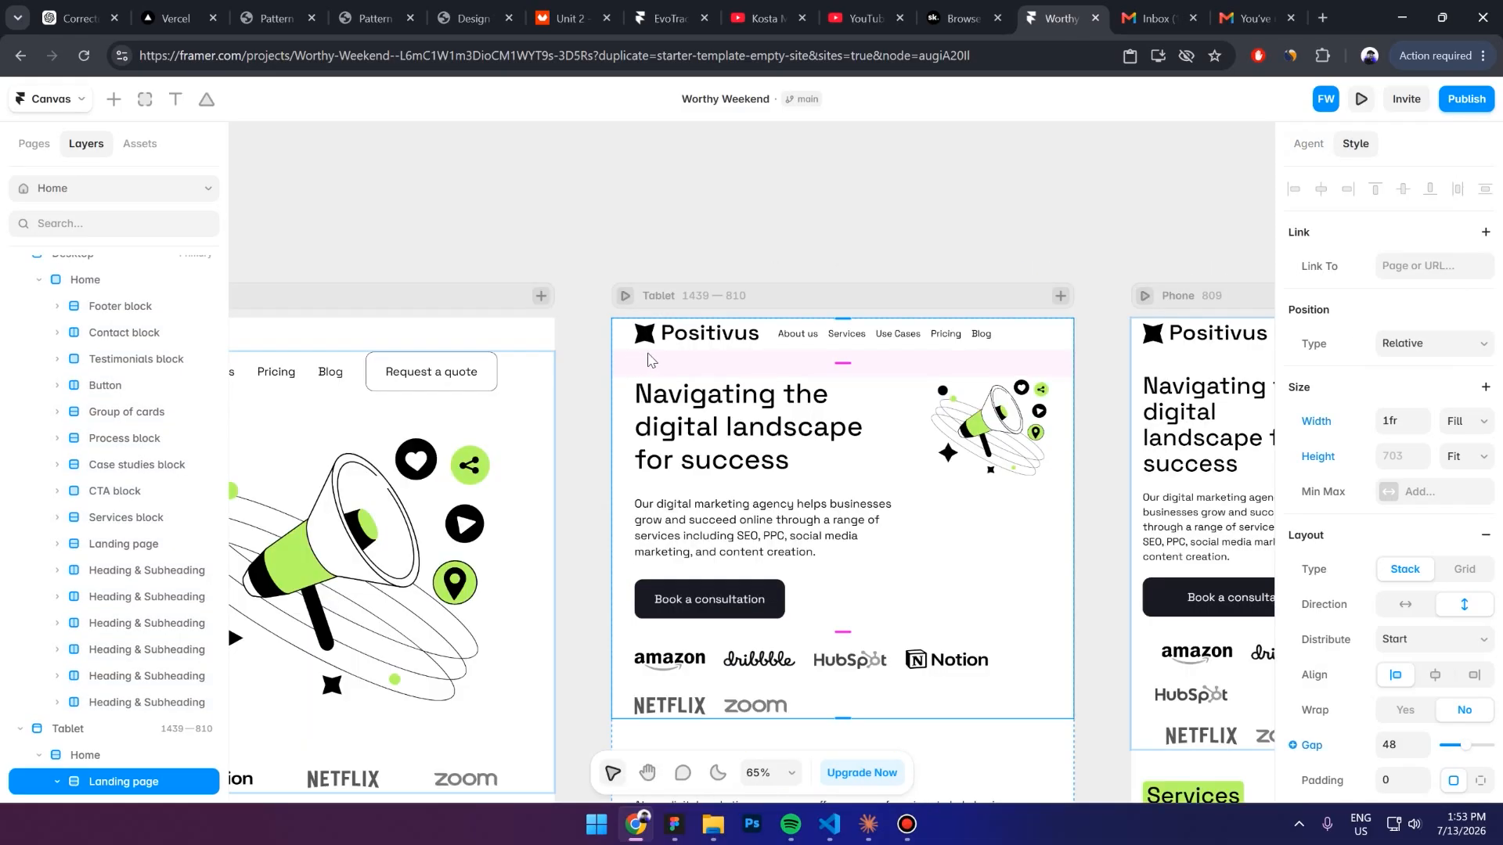
scroll(1371, 727, "down", 1)
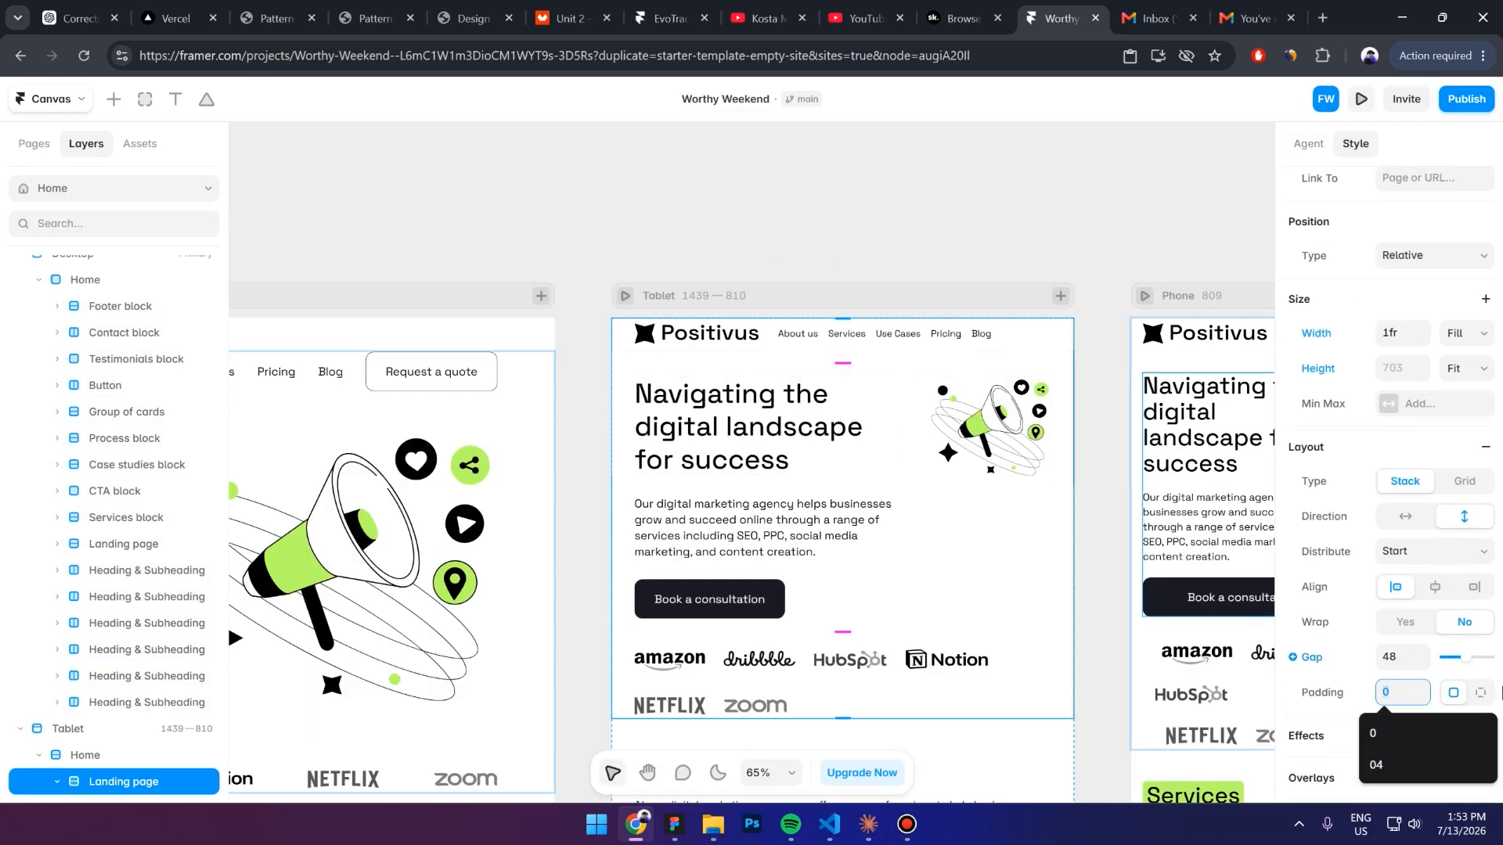
left_click(1480, 692)
scroll(194, 725, "down", 1)
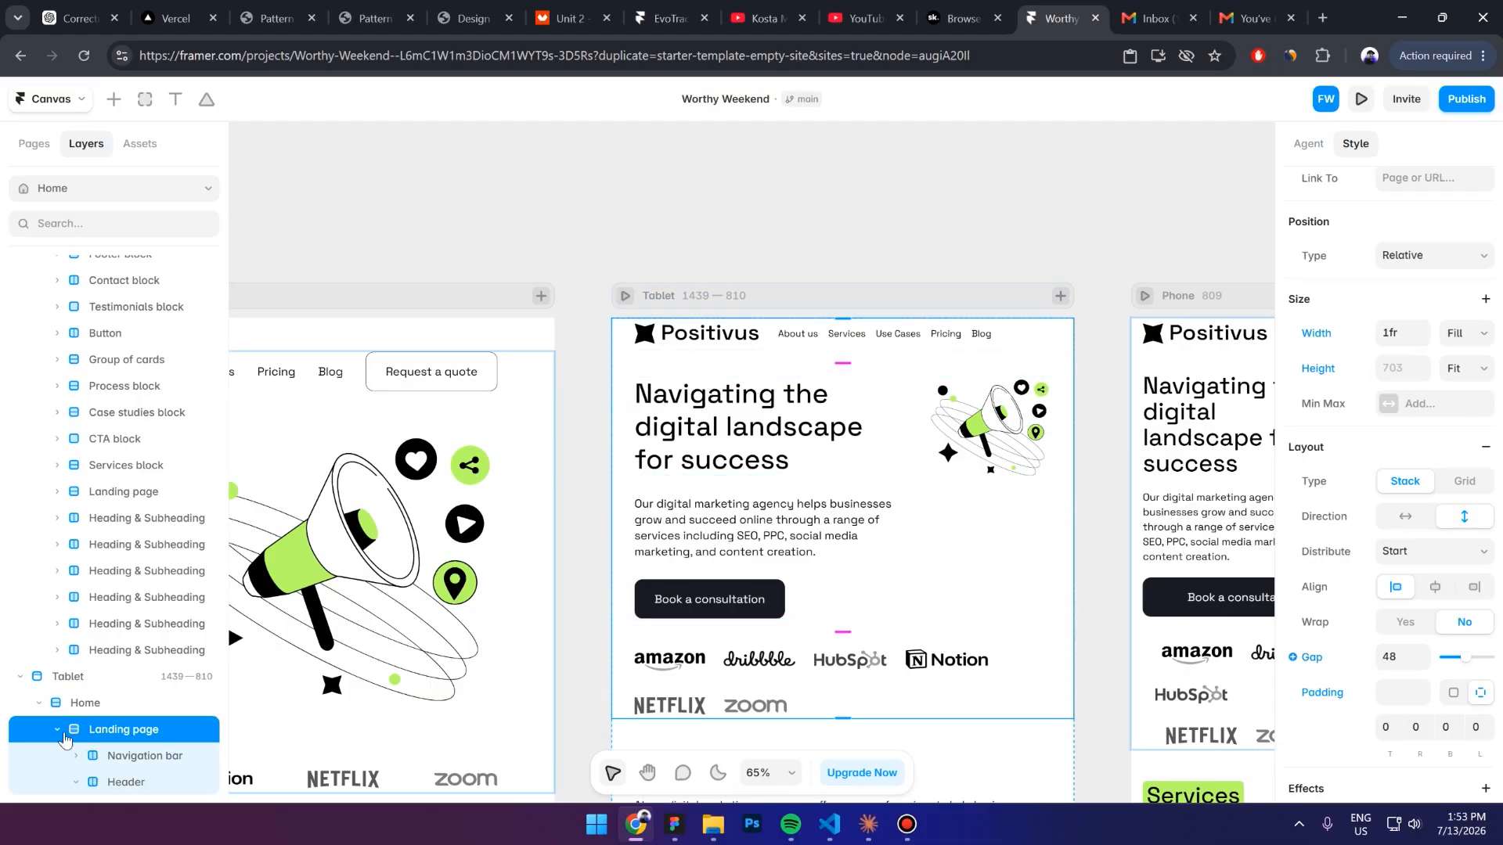
scroll(1423, 562, "down", 2)
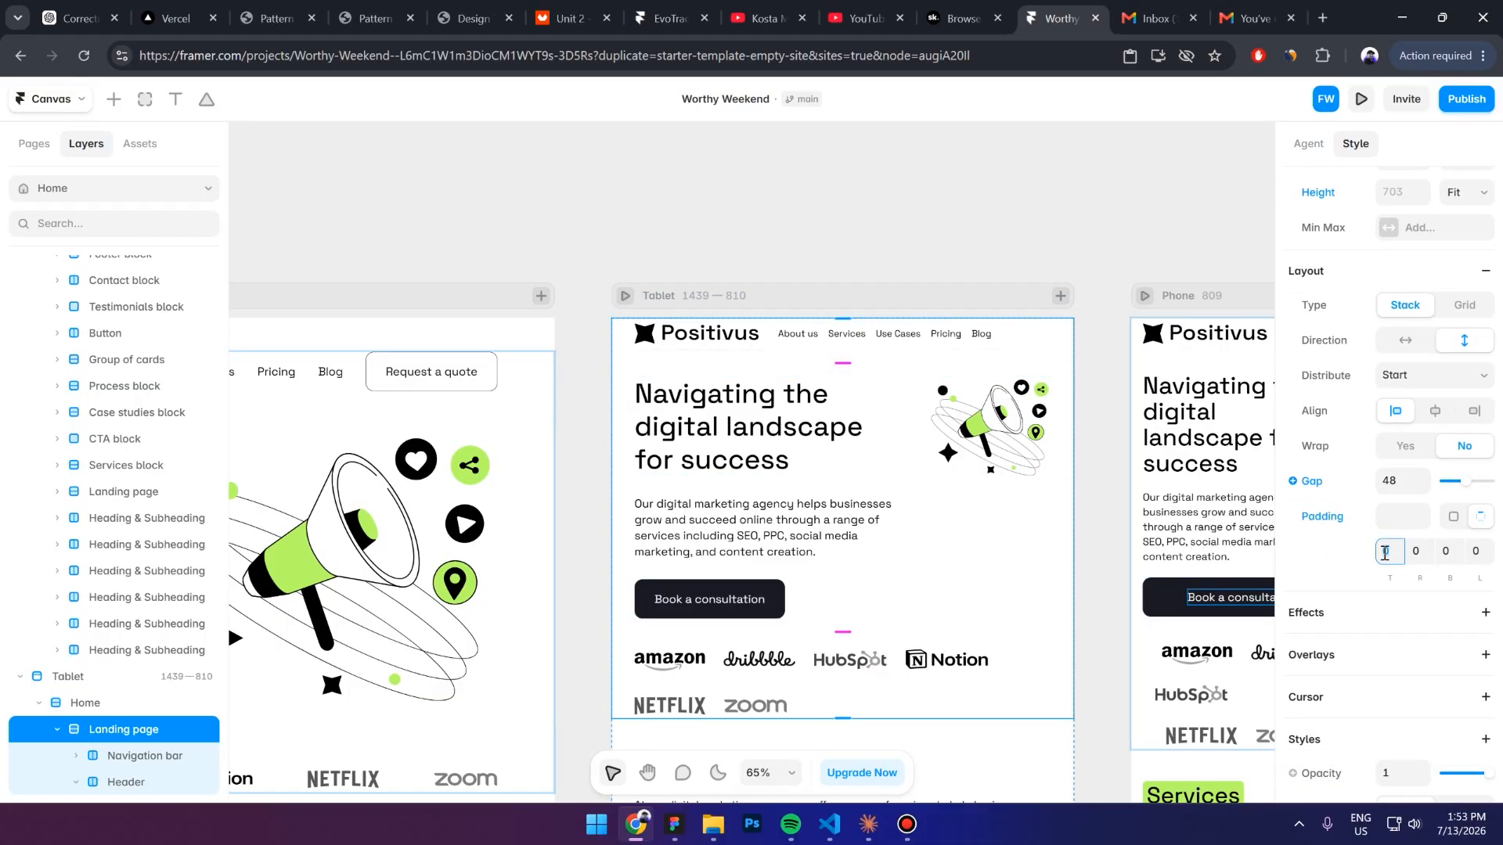
type("40")
key("Return")
Set the gap of the Tablet breakpoint's Landing page stack to 64
scroll(913, 314, "down", 3)
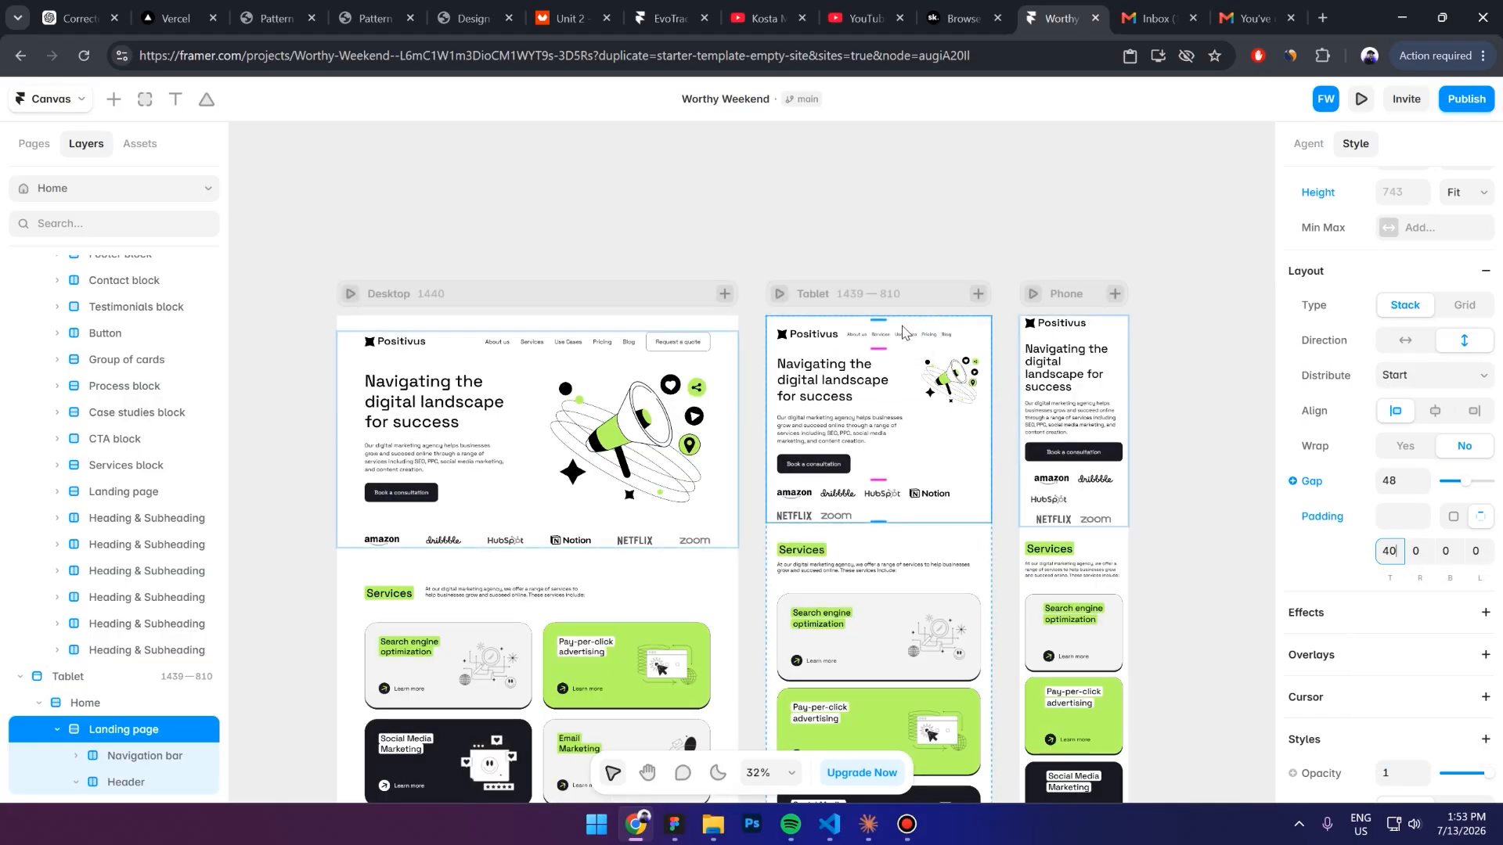
scroll(983, 368, "up", 3)
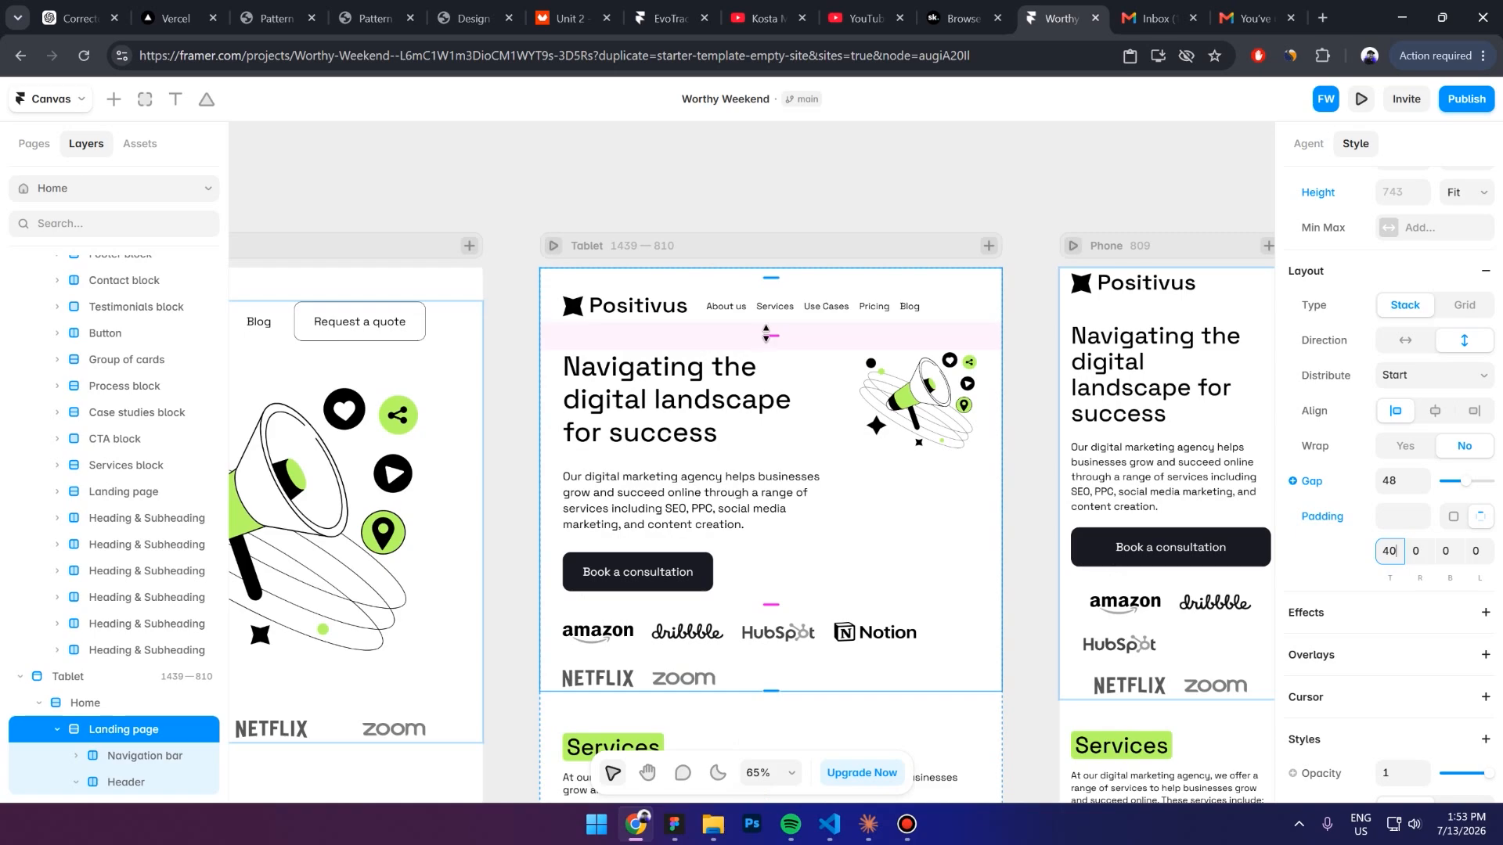
left_click_drag(767, 335, 768, 345)
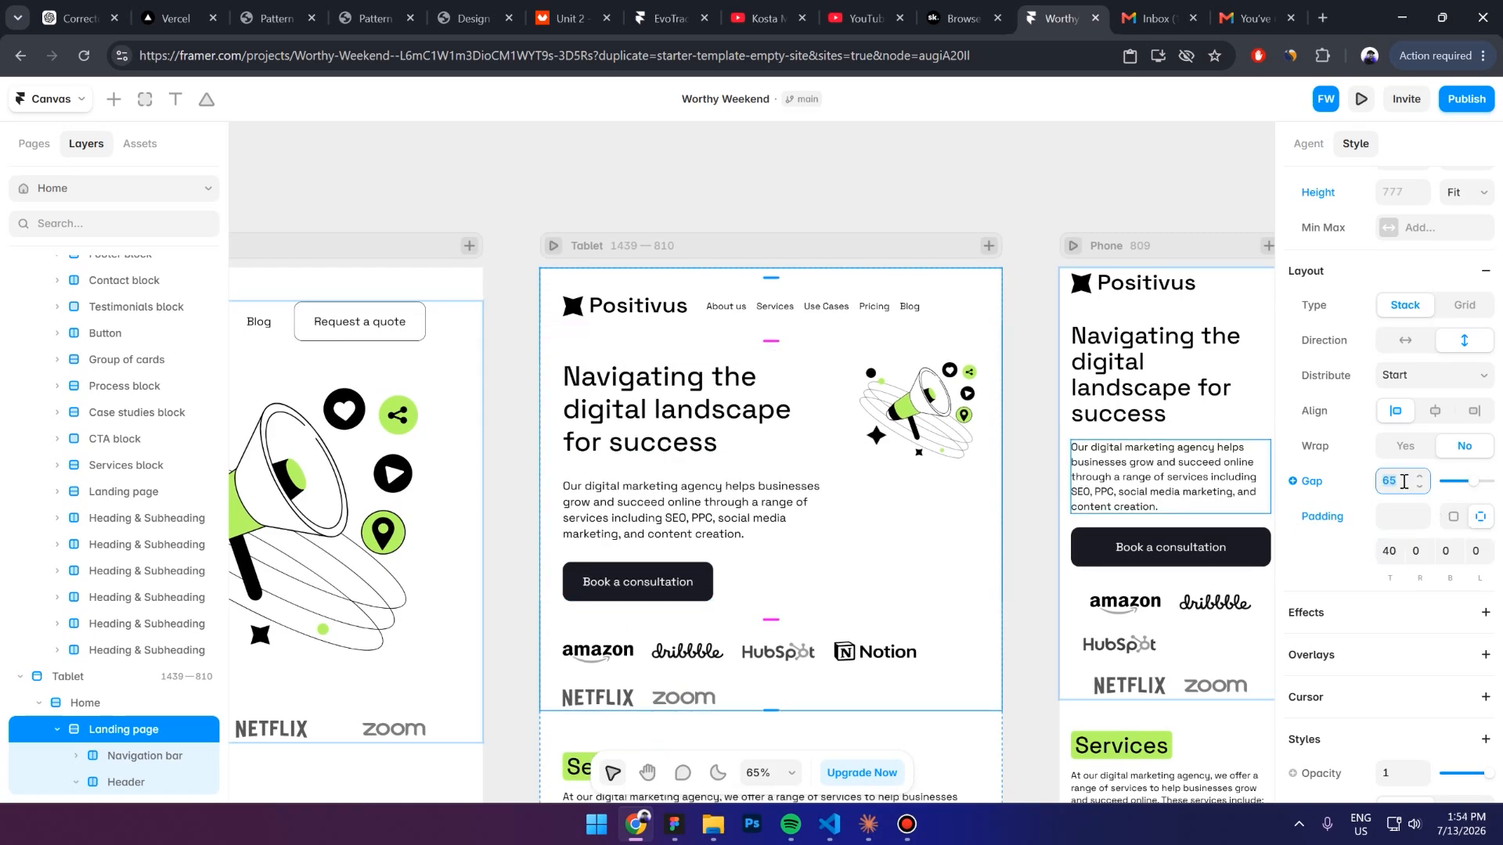
type("64")
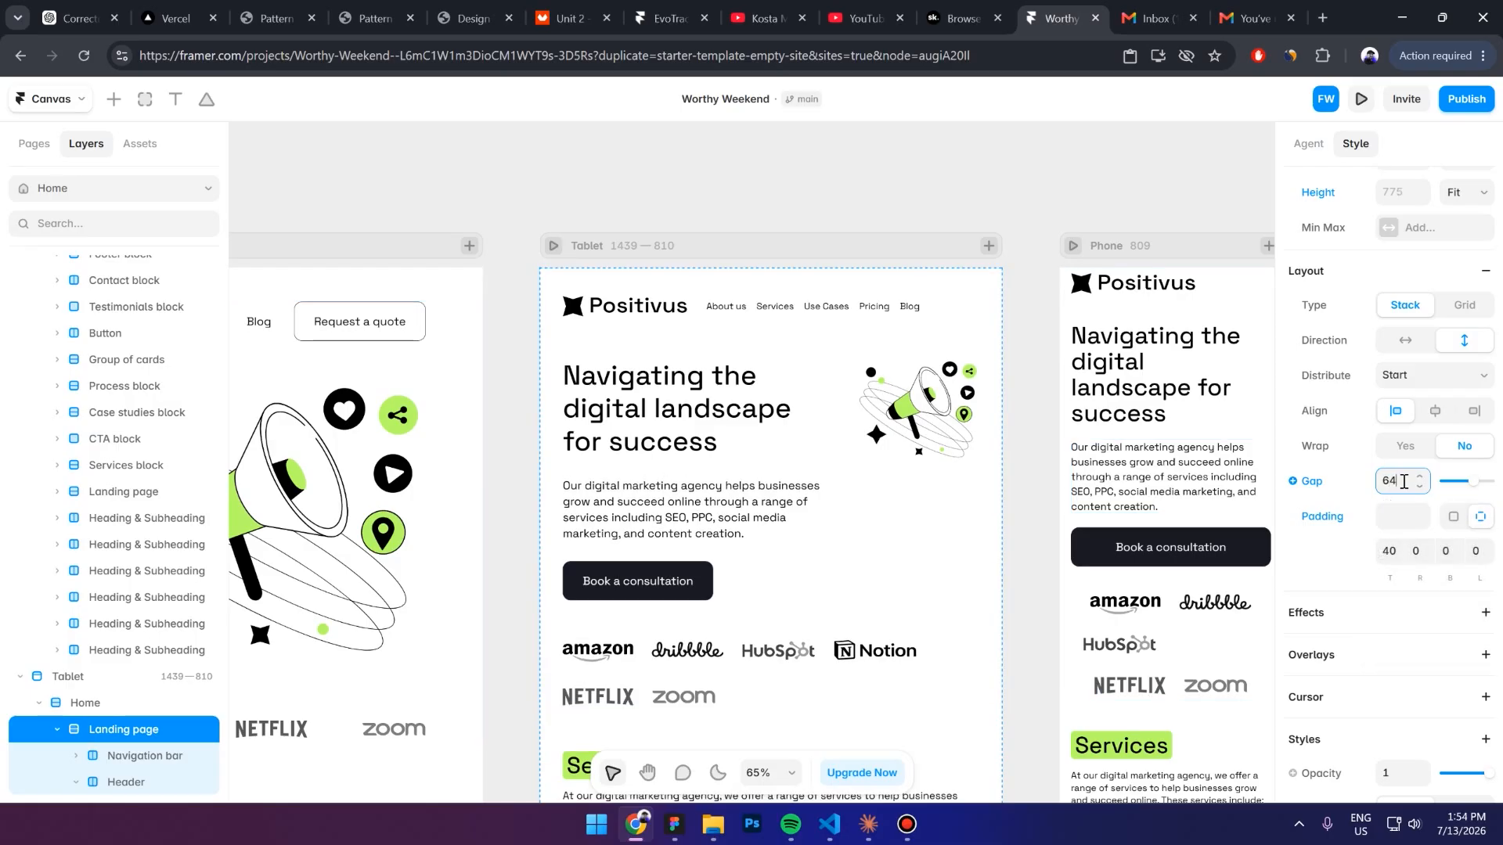
left_click(521, 438)
Change the Tablet breakpoint's Header stack direction to vertical so the illustration sits below the hero text
scroll(520, 438, "down", 3)
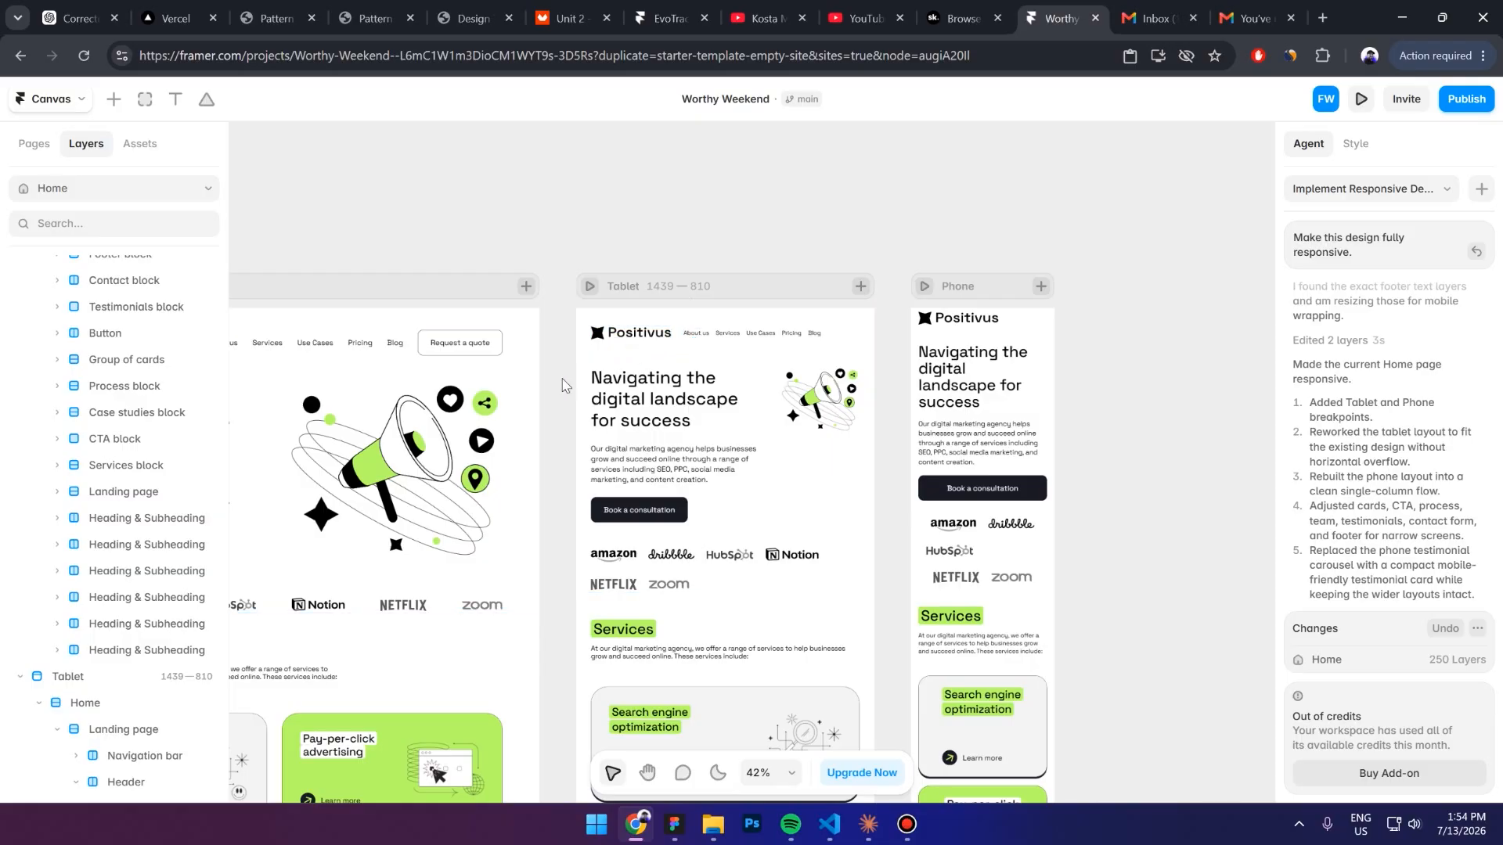
scroll(565, 391, "left", 3)
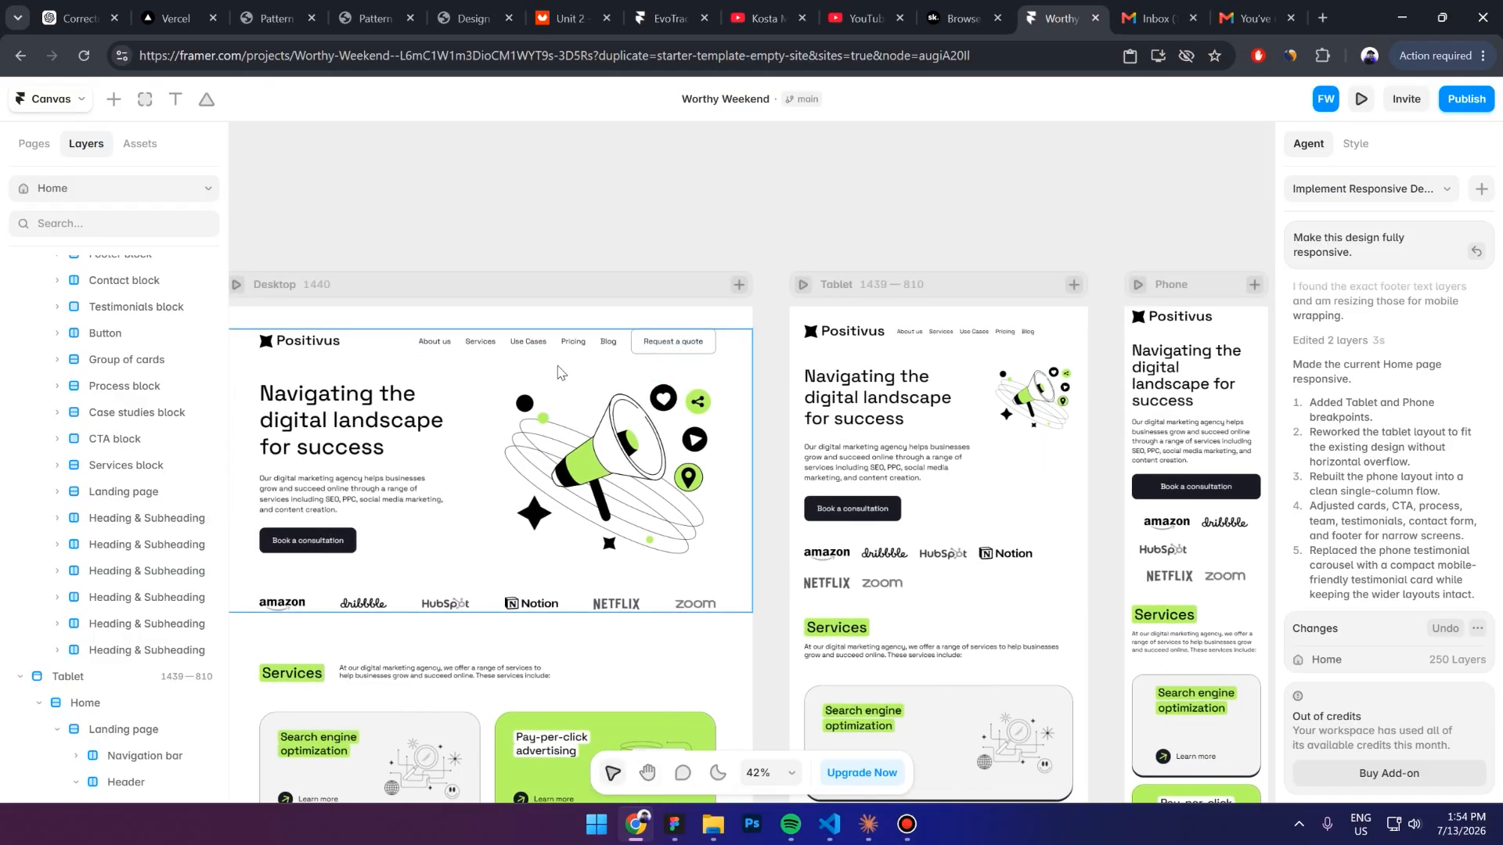
scroll(574, 376, "right", 2)
left_click(924, 395)
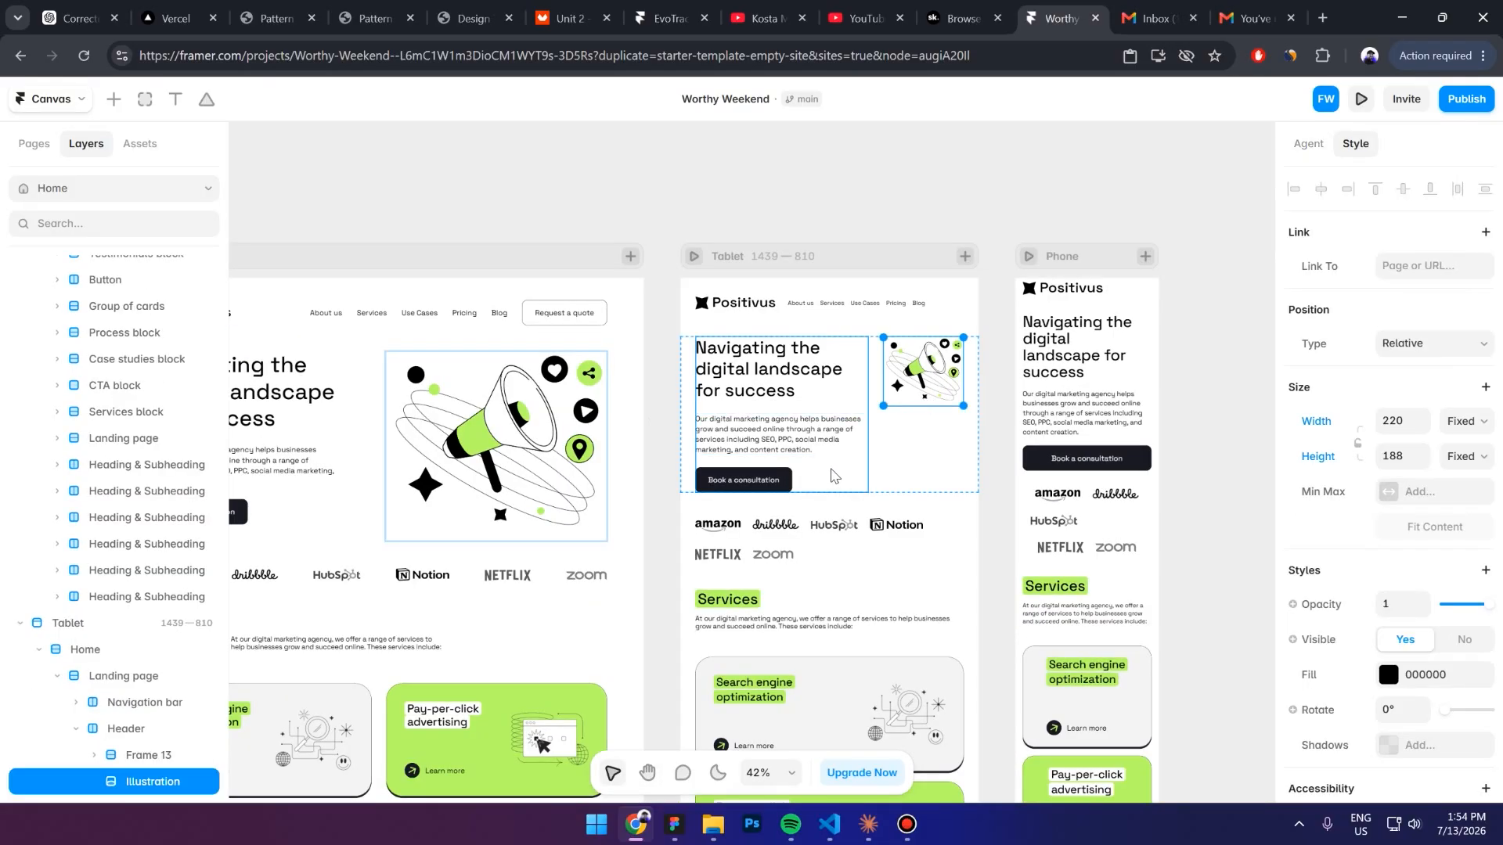
left_click(891, 449)
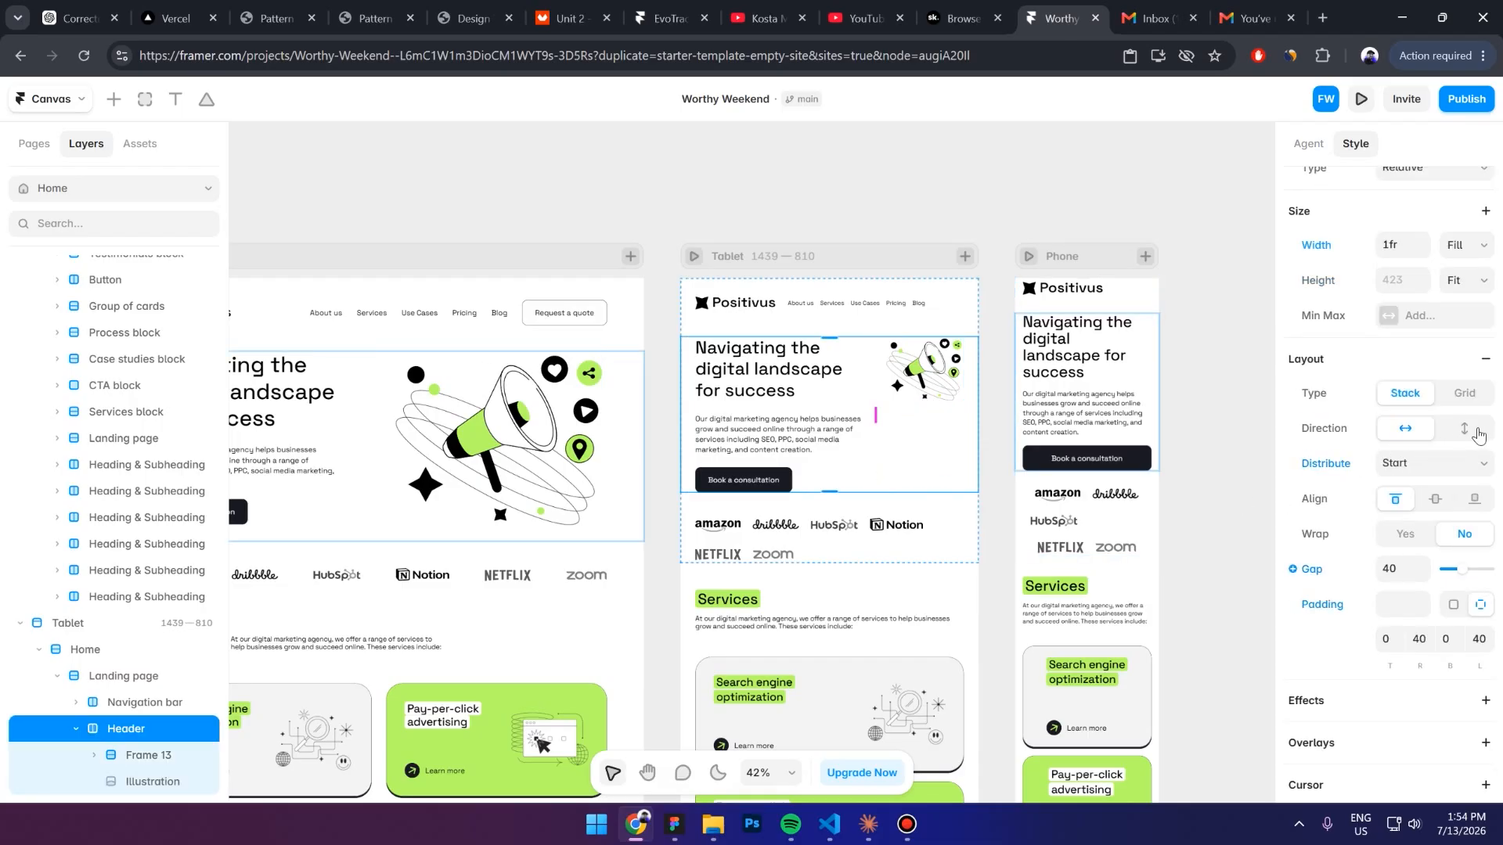
left_click(1464, 437)
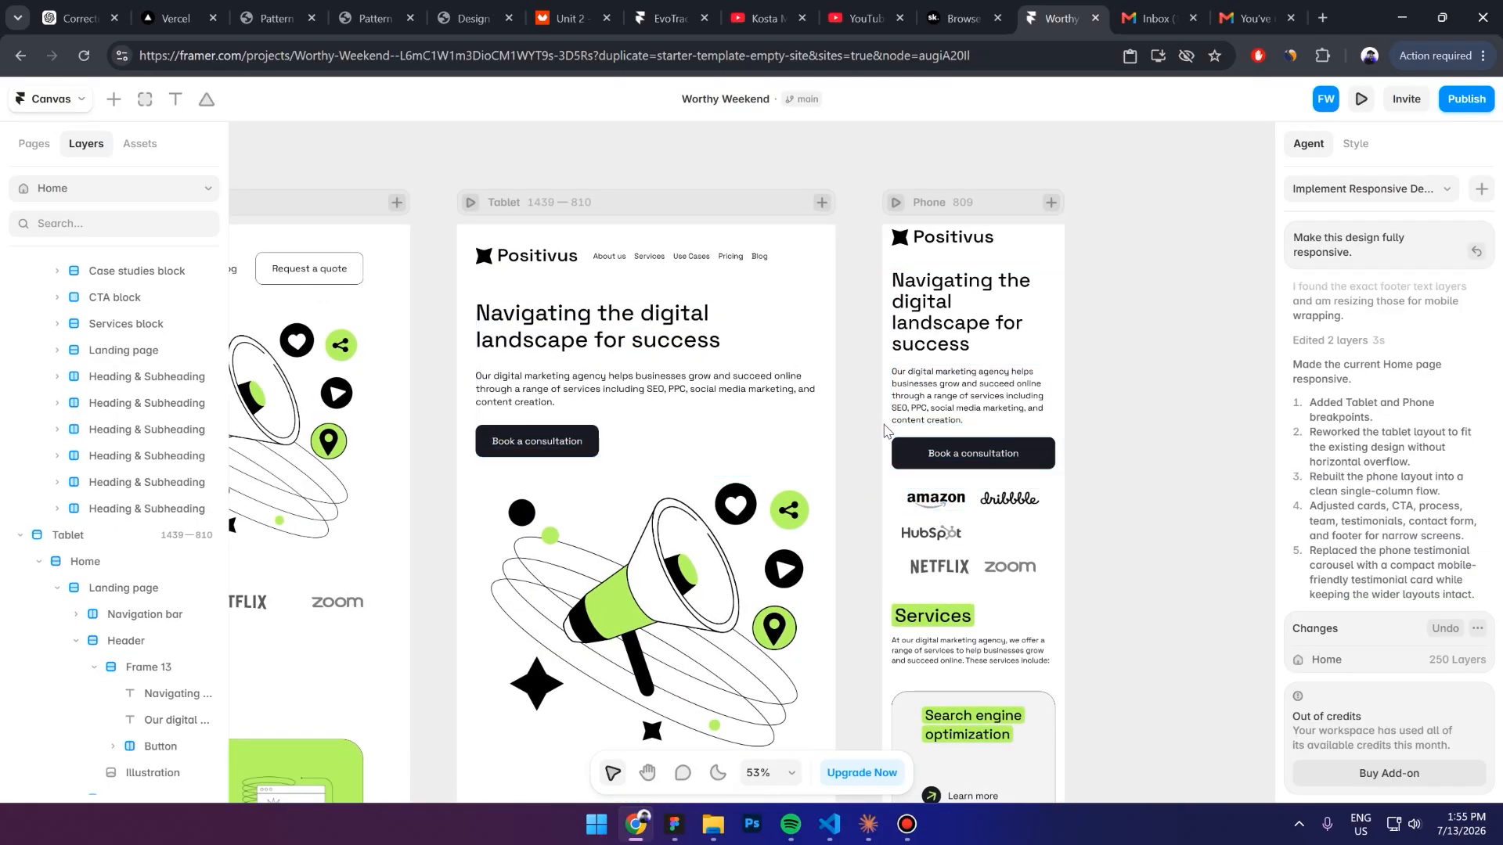
Make the hidden Illustration in the Phone breakpoint's Header visible and size it to span the available width
left_click(900, 462)
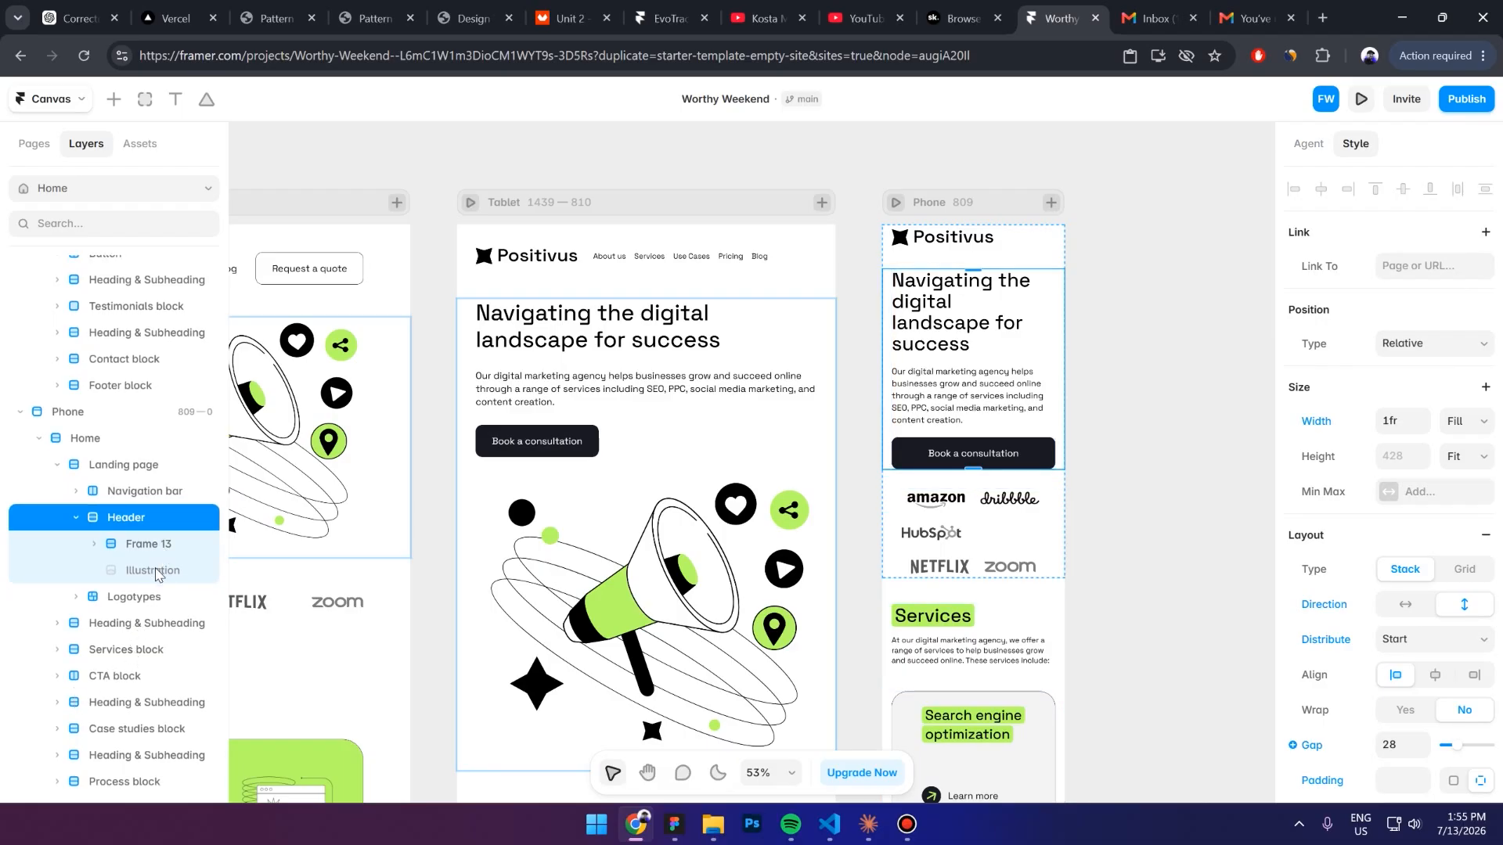
left_click(149, 571)
left_click(1405, 624)
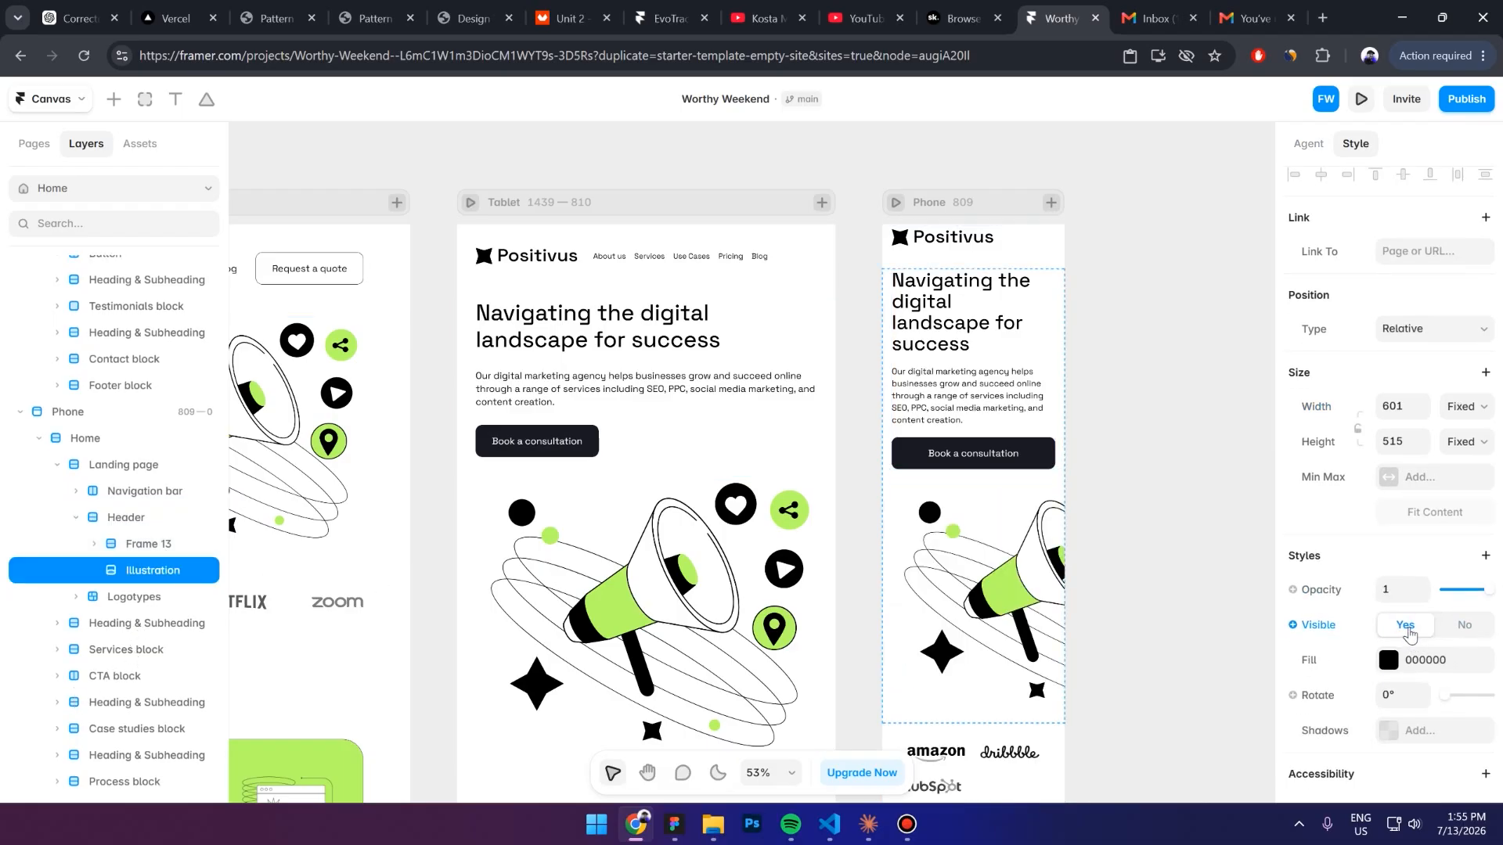
scroll(1088, 516, "up", 2)
left_click(1483, 430)
left_click(1464, 465)
left_click(1137, 521)
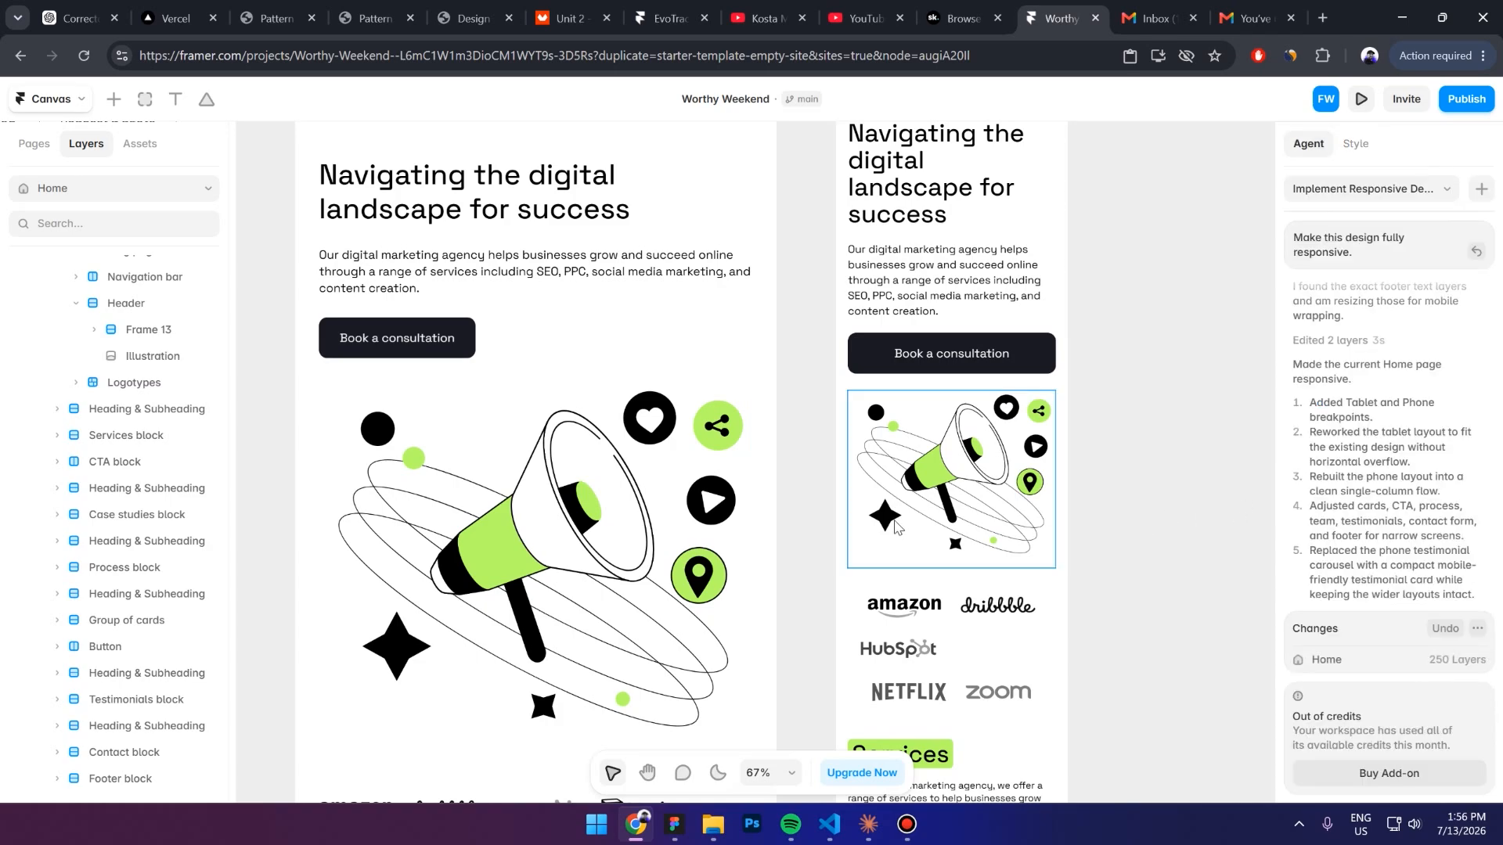
Hide the blank company logo next to HubSpot in the Phone breakpoint's Logotypes group
scroll(900, 529, "down", 3)
left_click(951, 519)
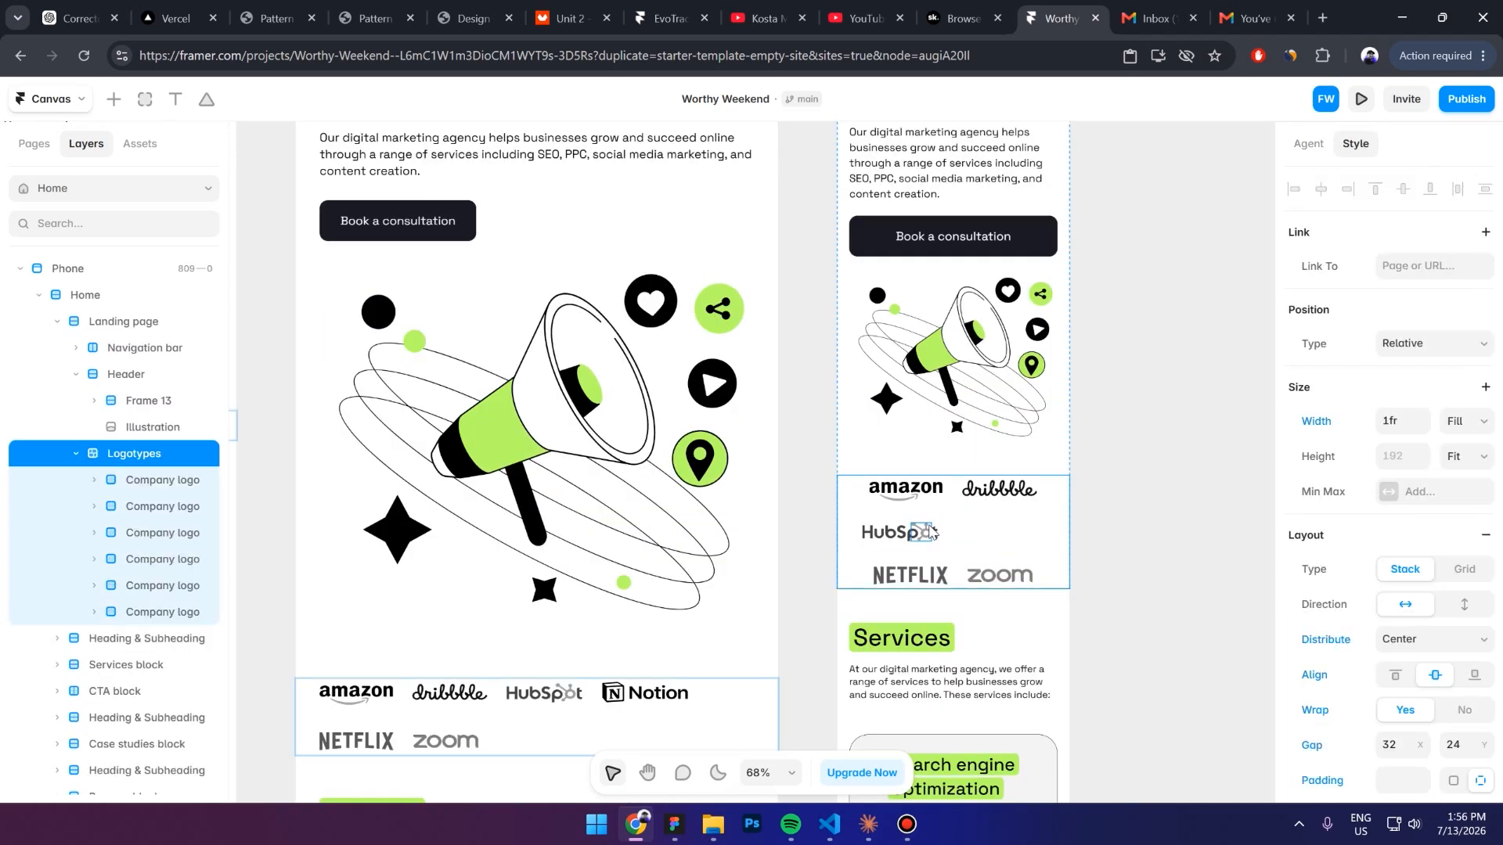
left_click(976, 525)
scroll(987, 520, "down", 1)
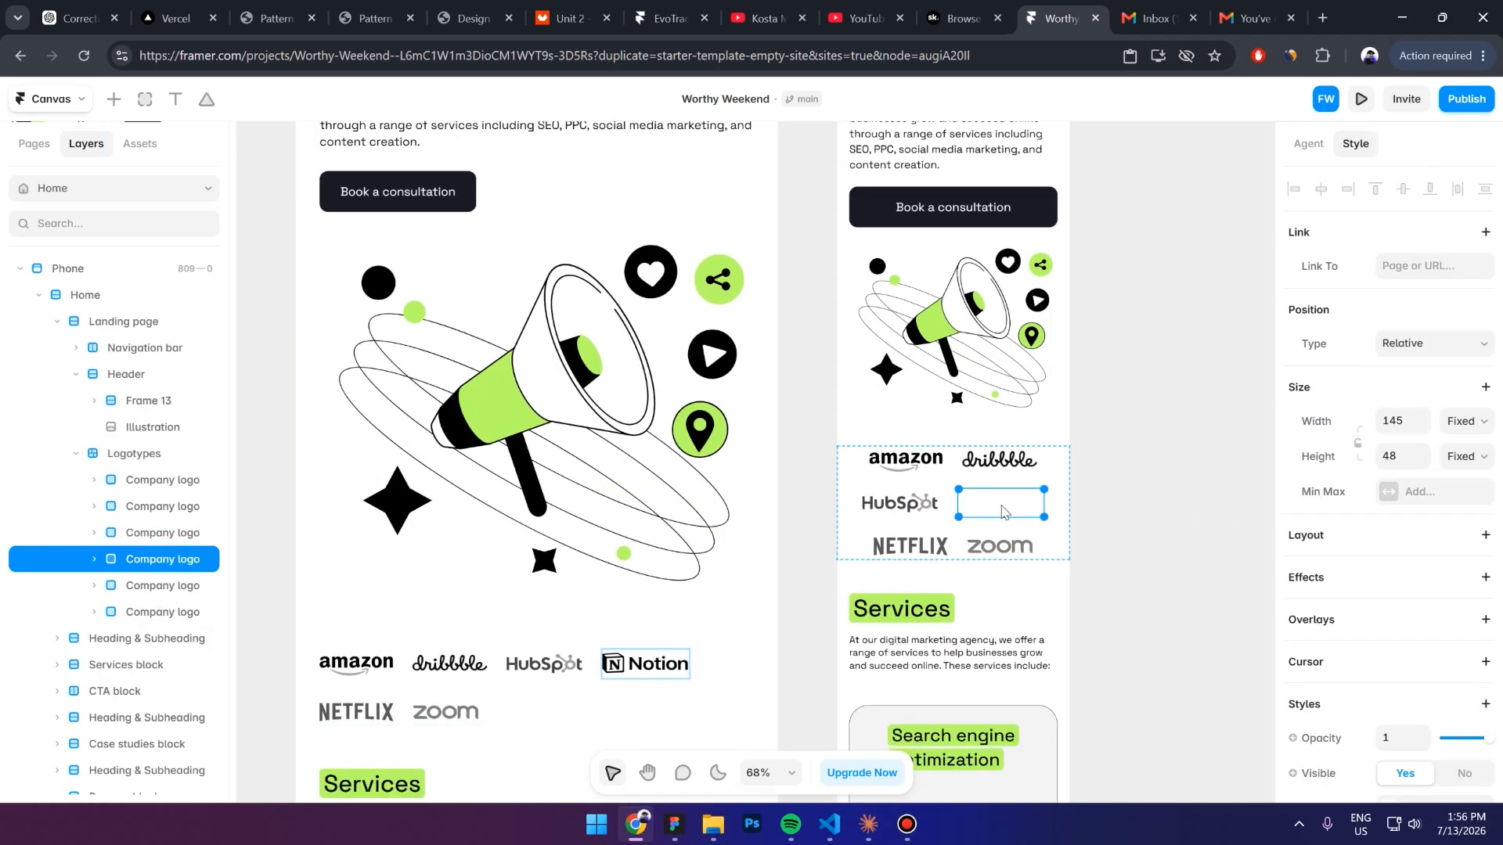
key("ctrl+shift+h")
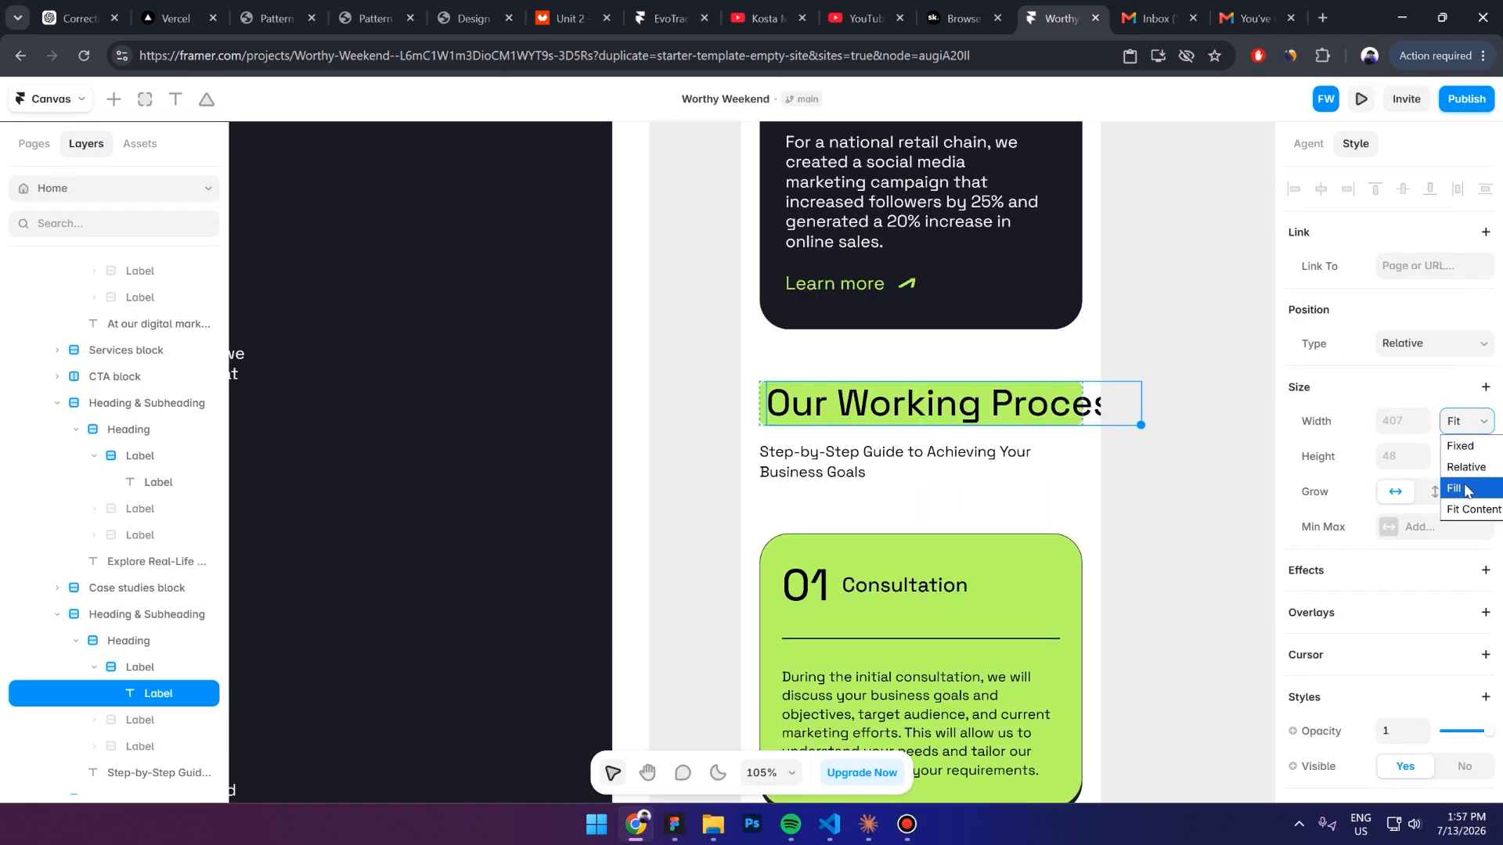
Set the width of the Phone breakpoint's "Our Working Process" heading label to Fill
left_click(1464, 490)
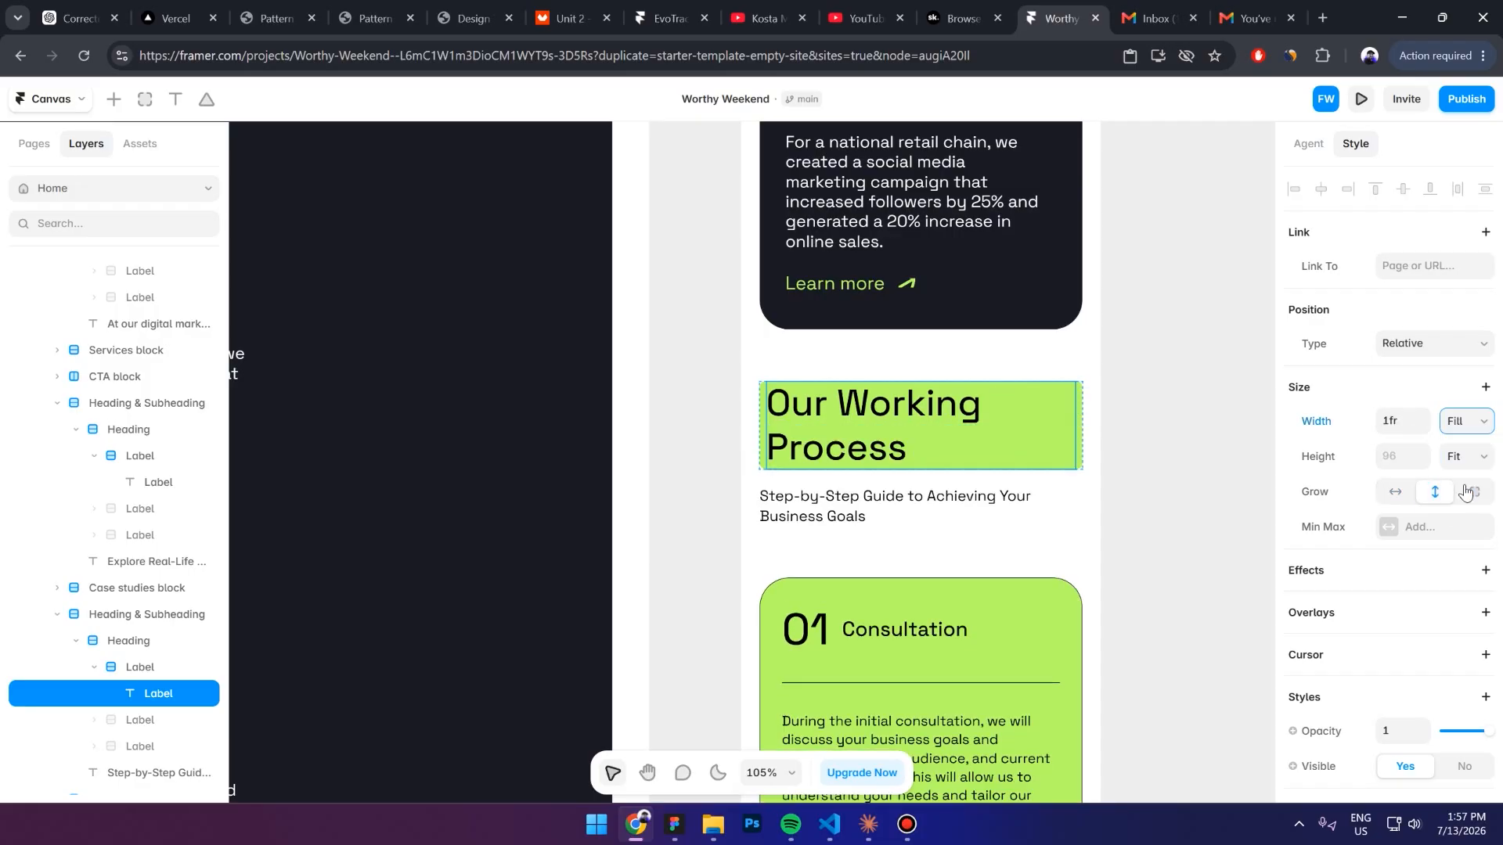
left_click(1150, 474)
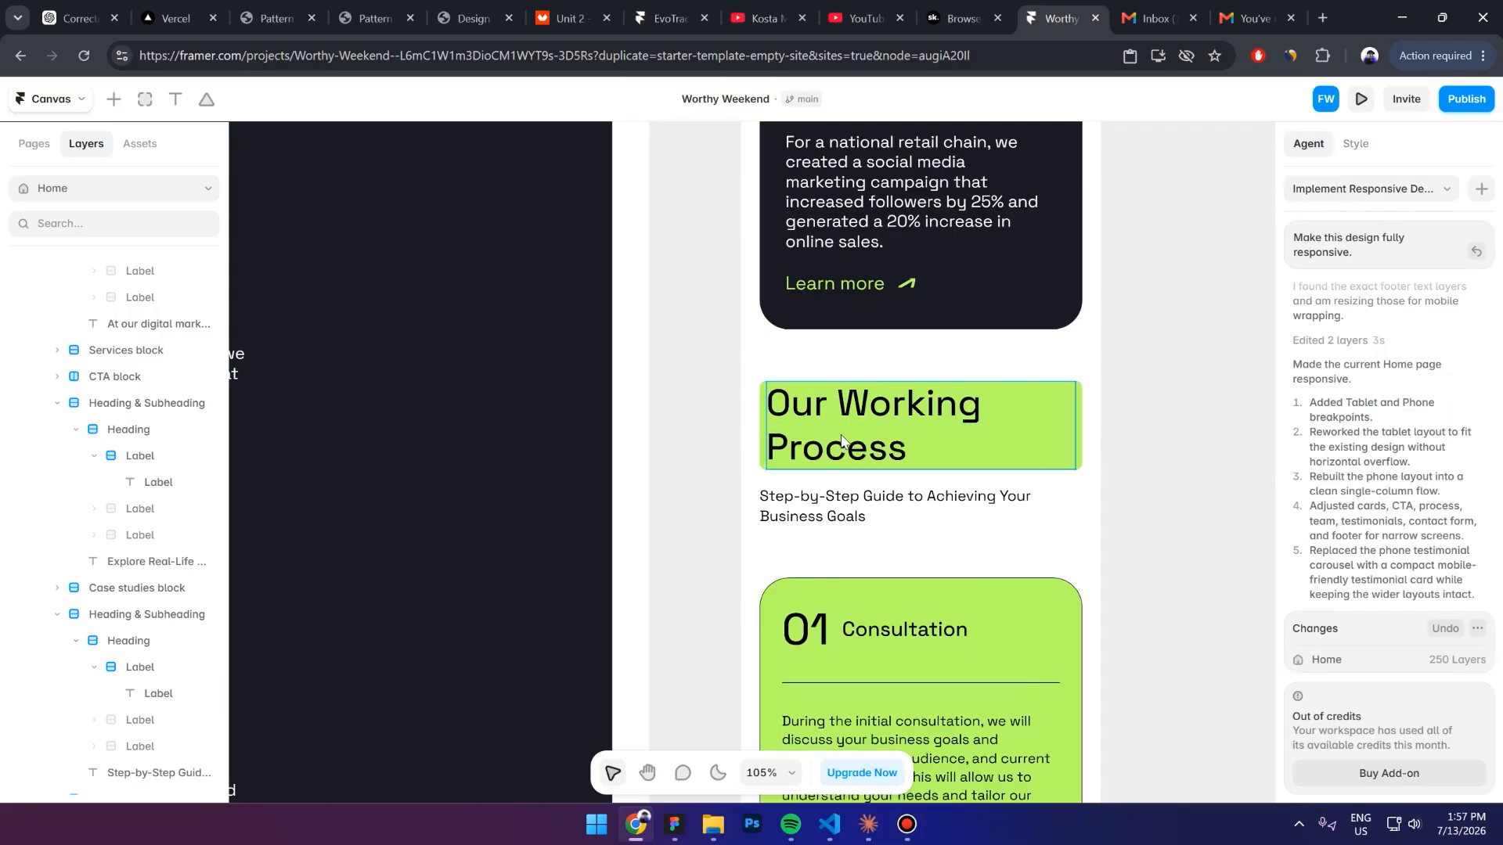
Examine the Phone breakpoint on the canvas from the working process cards down to the Contact Us form
scroll(803, 468, "down", 10)
scroll(801, 467, "down", 15)
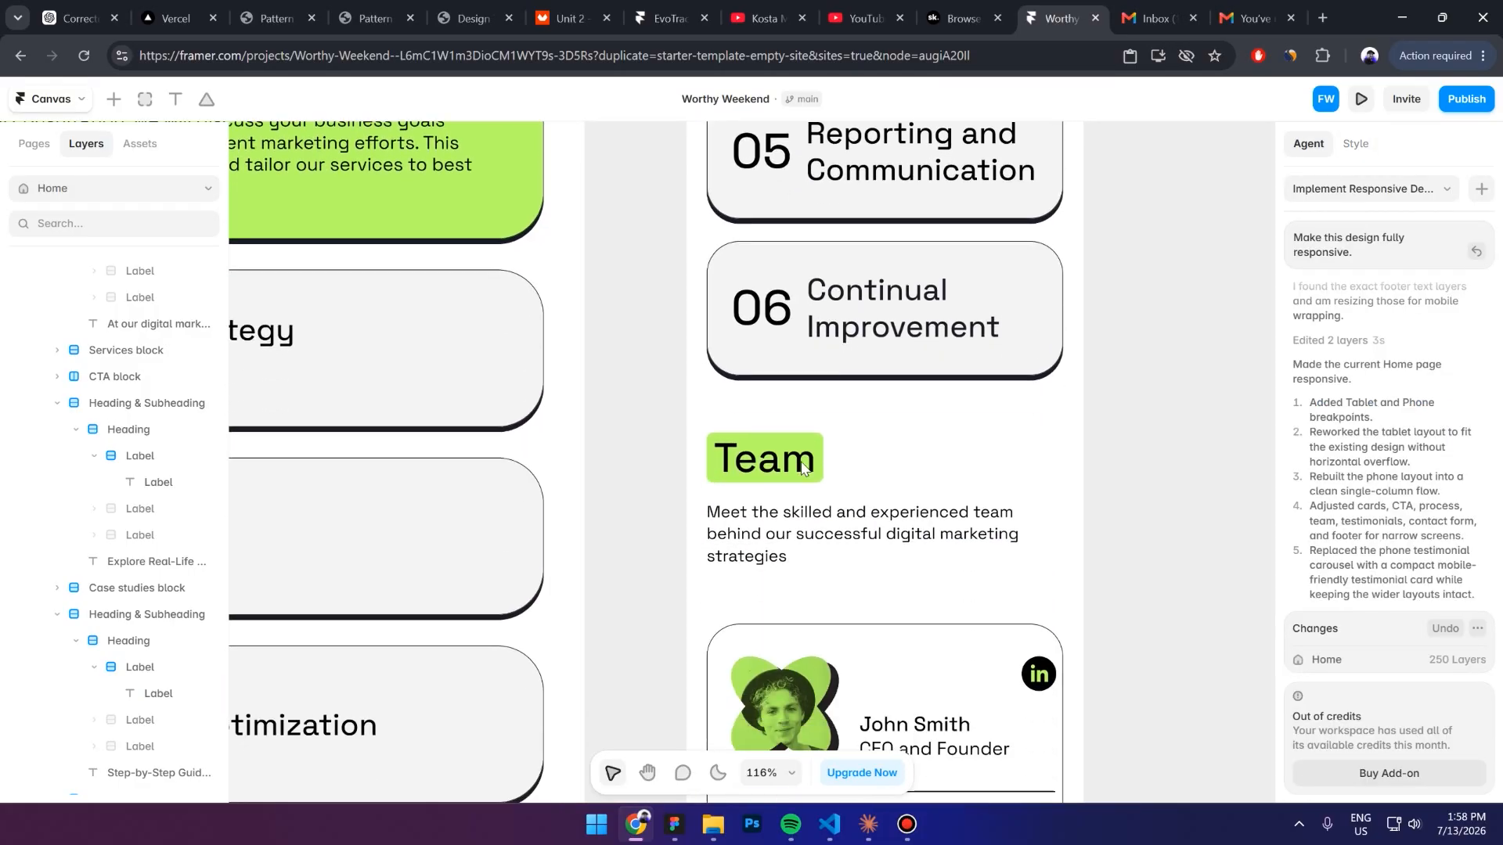
scroll(799, 468, "down", 12)
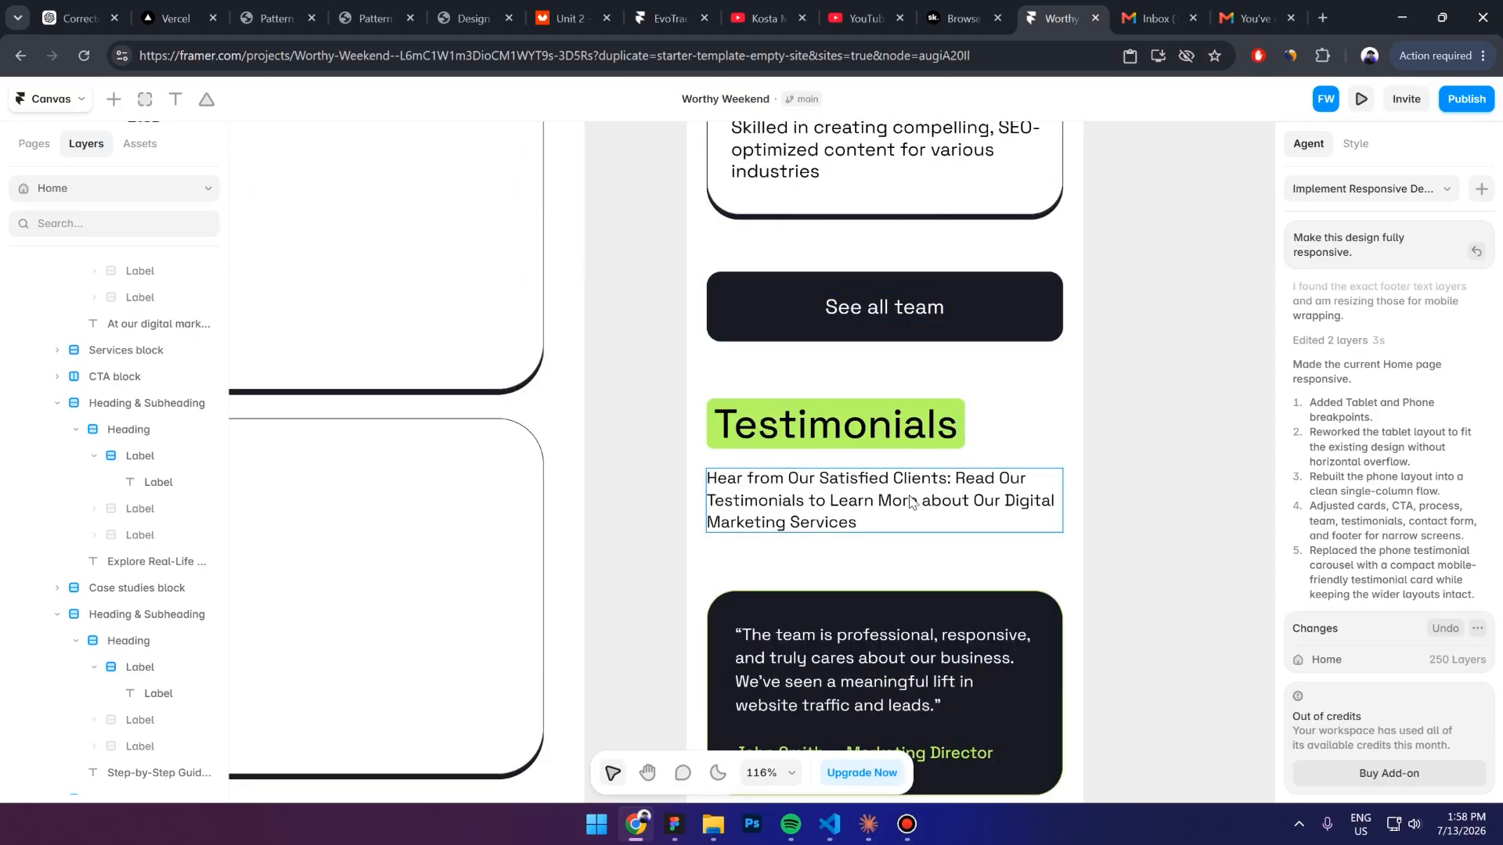
scroll(853, 492, "down", 8)
scroll(852, 494, "down", 5)
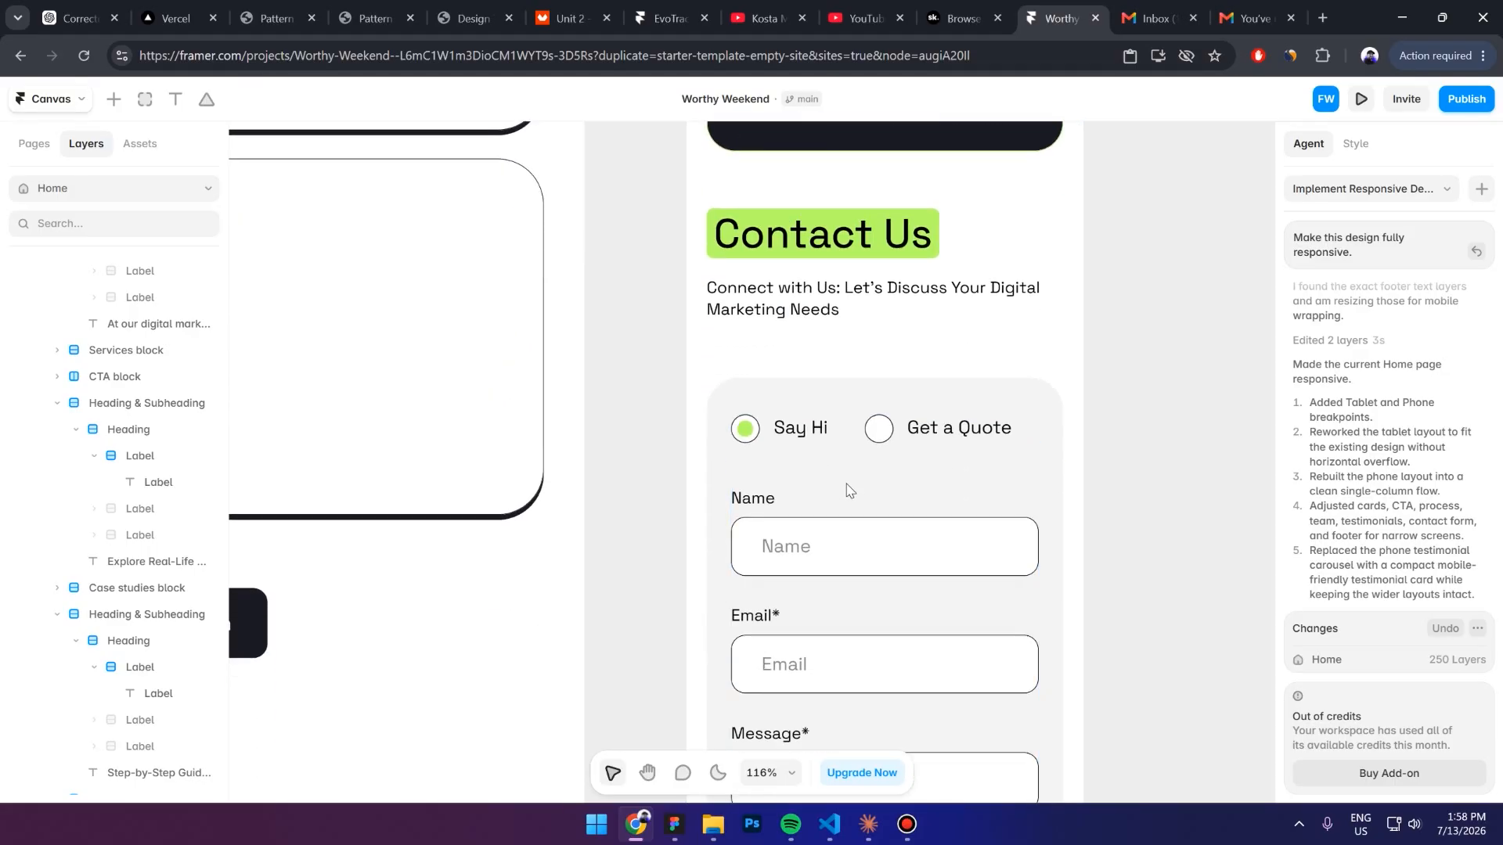
scroll(939, 389, "down", 8)
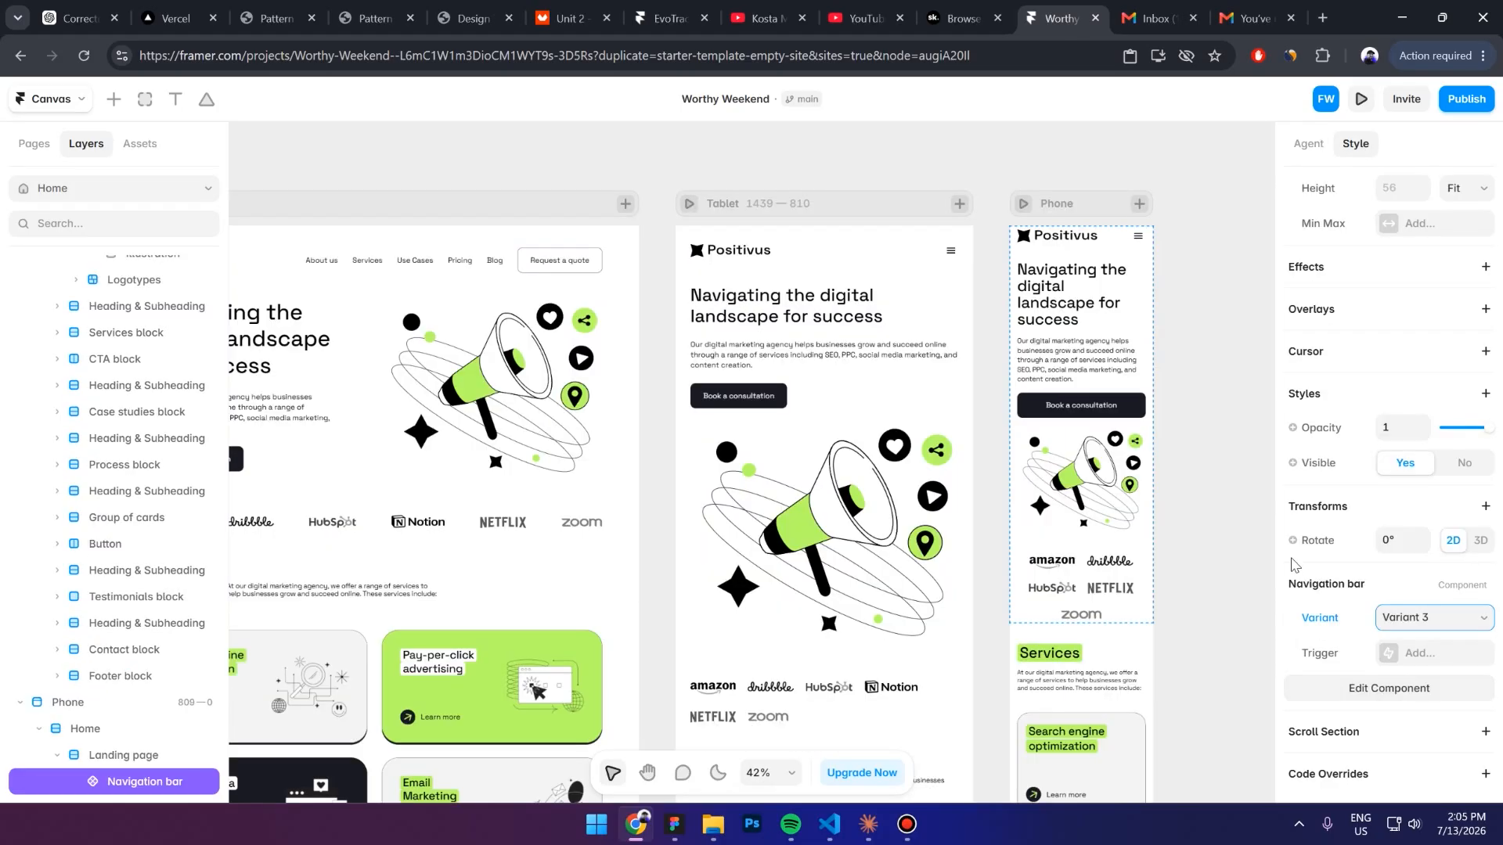
Set the top padding of the Phone breakpoint's Landing page stack to 20
left_click(661, 317)
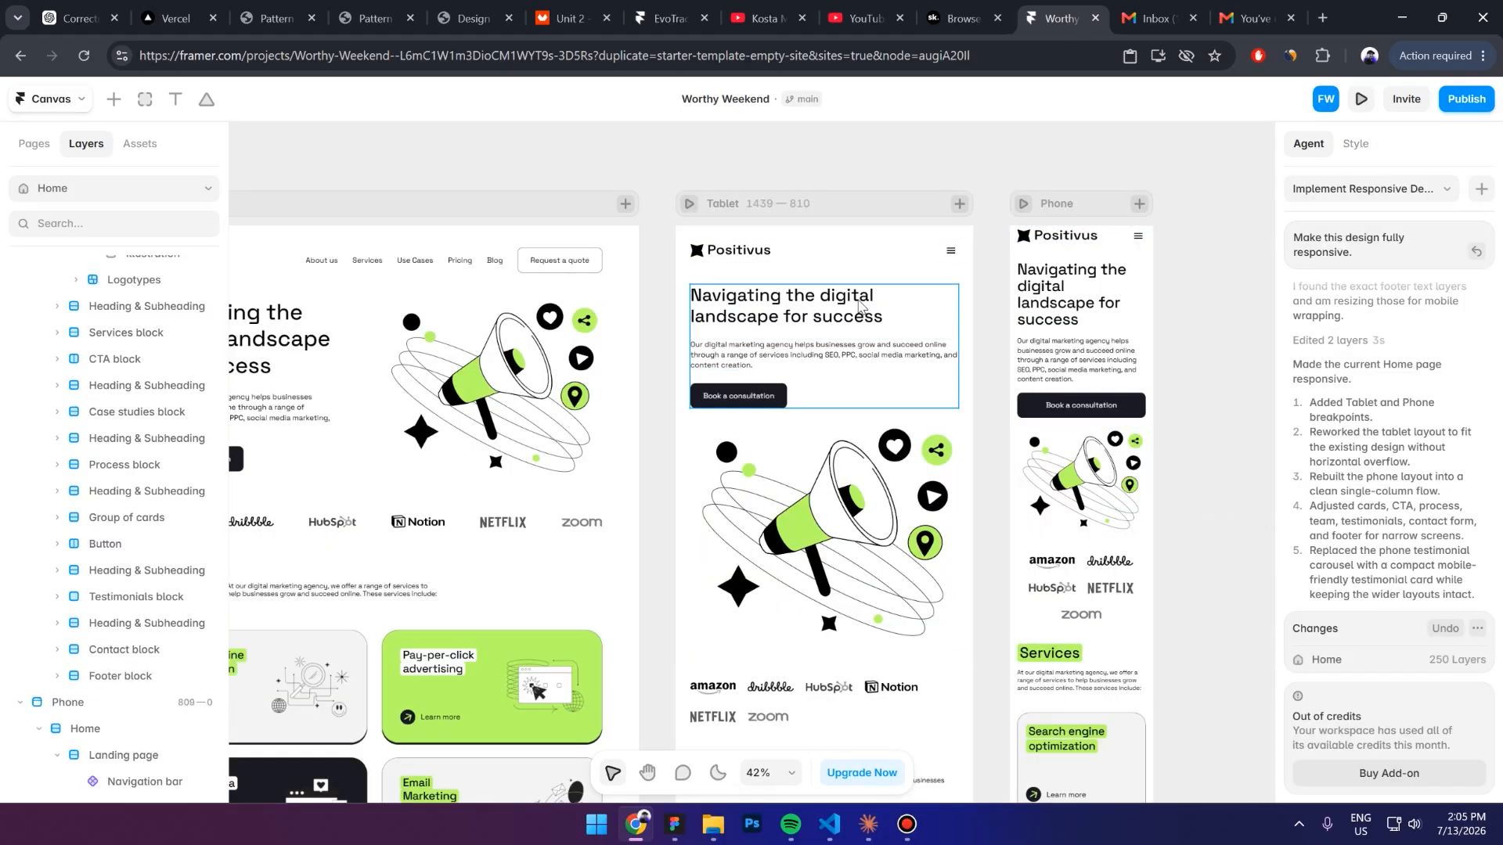
scroll(810, 258, "down", 3)
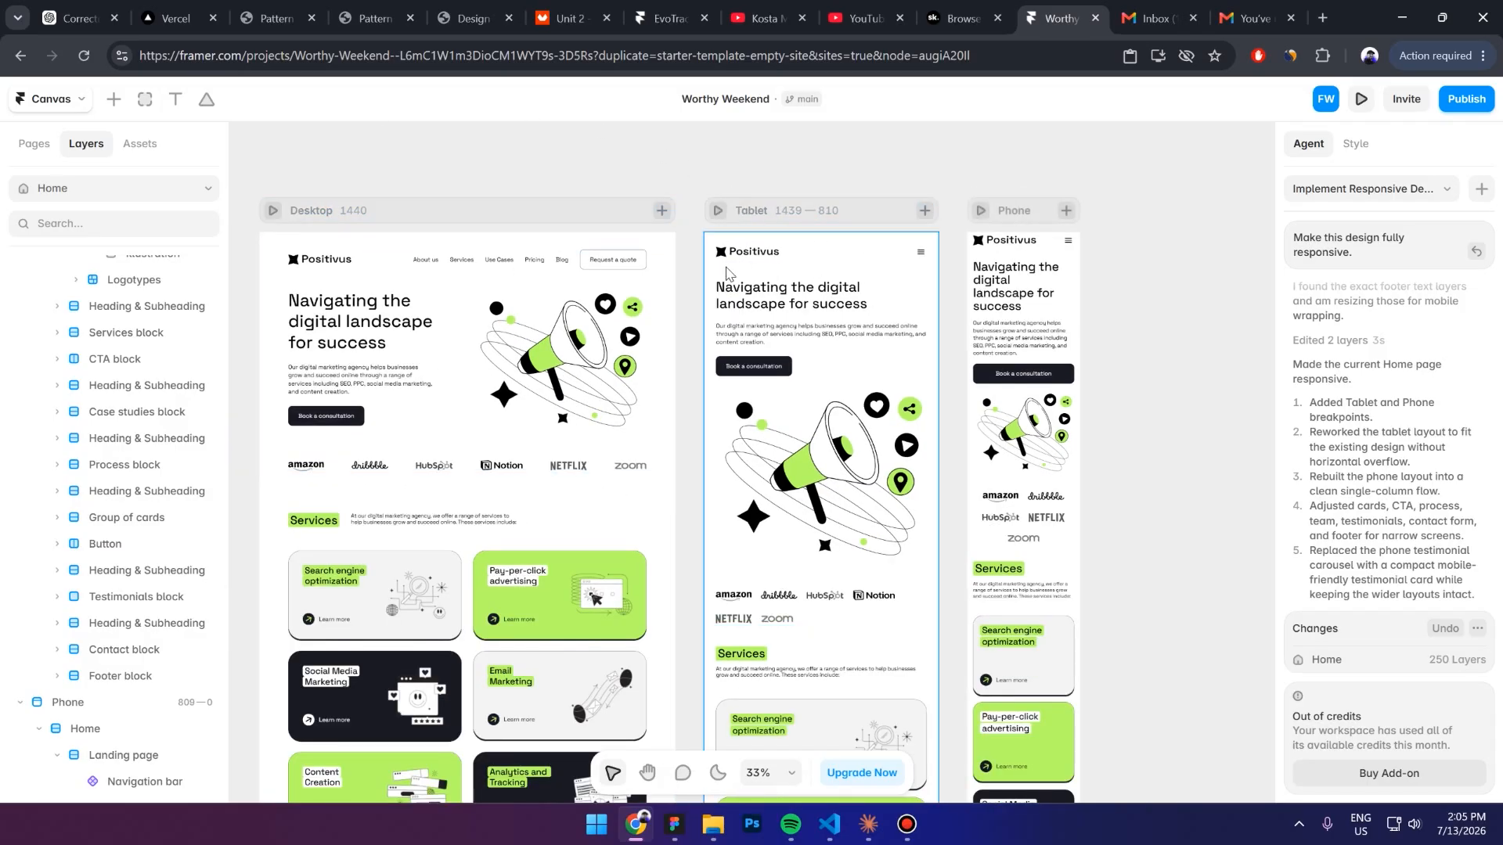
scroll(727, 272, "up", 3)
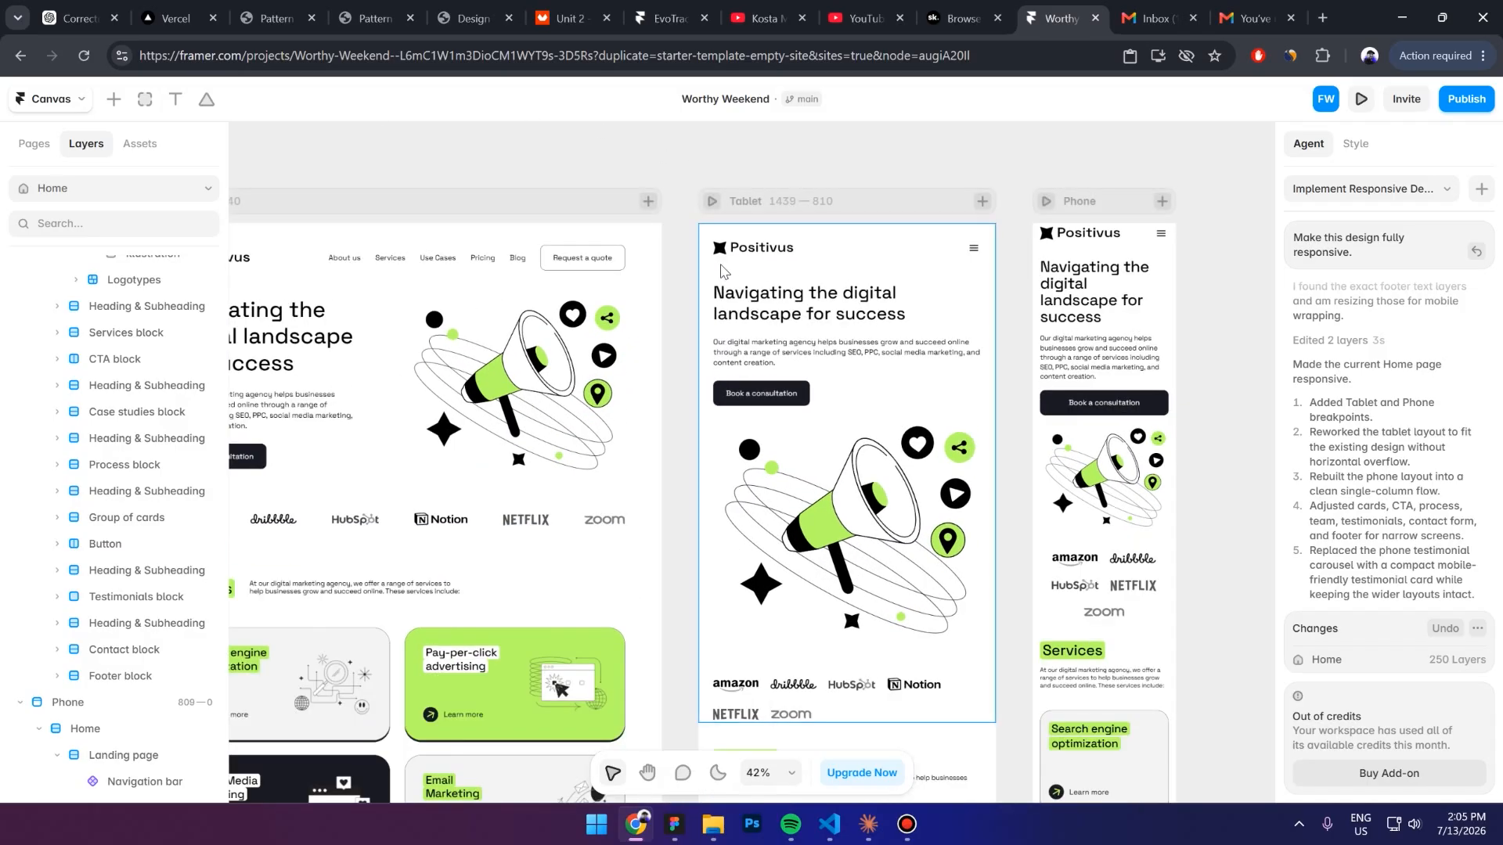
left_click(1039, 260)
scroll(1464, 595, "down", 2)
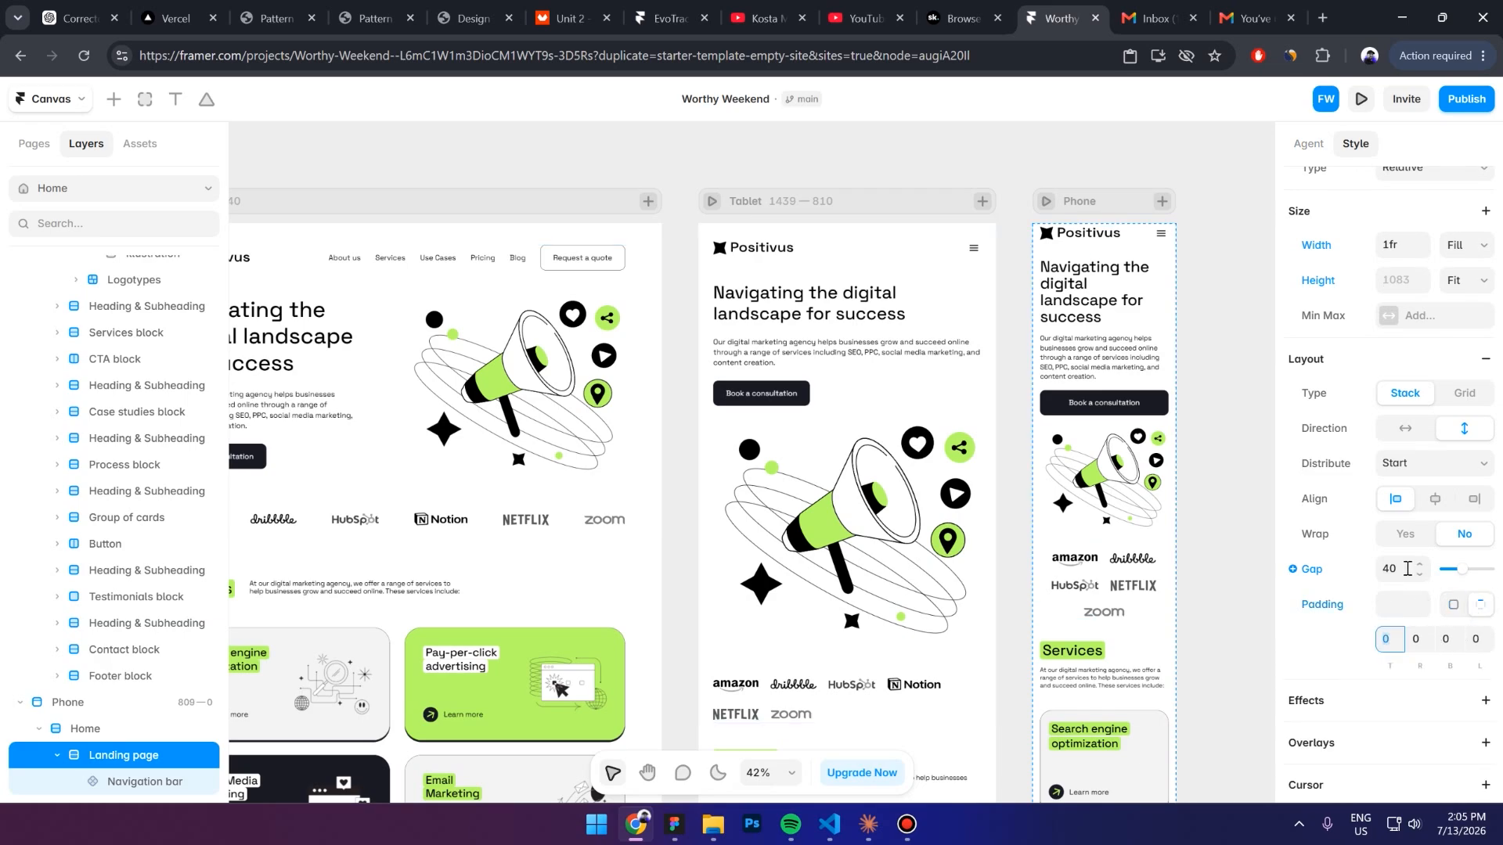
type("20")
left_click(677, 353)
Make the illustration in the Desktop "Let's make things happen" block absolutely positioned and align it to the block's right edge
scroll(677, 352, "down", 2)
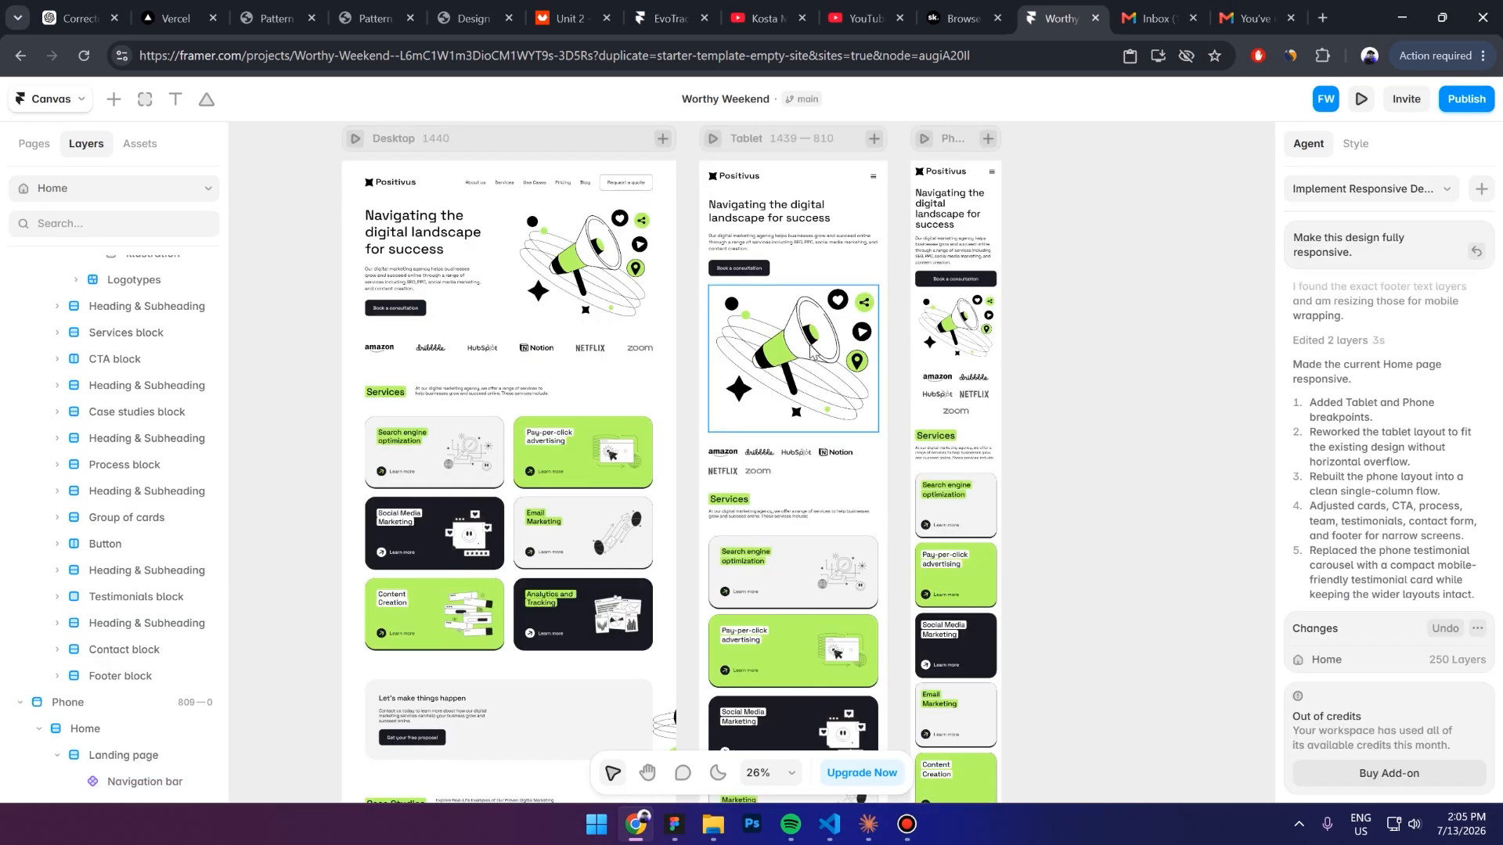
scroll(679, 470, "up", 1)
scroll(853, 456, "up", 3)
scroll(853, 456, "down", 5)
left_click(900, 360)
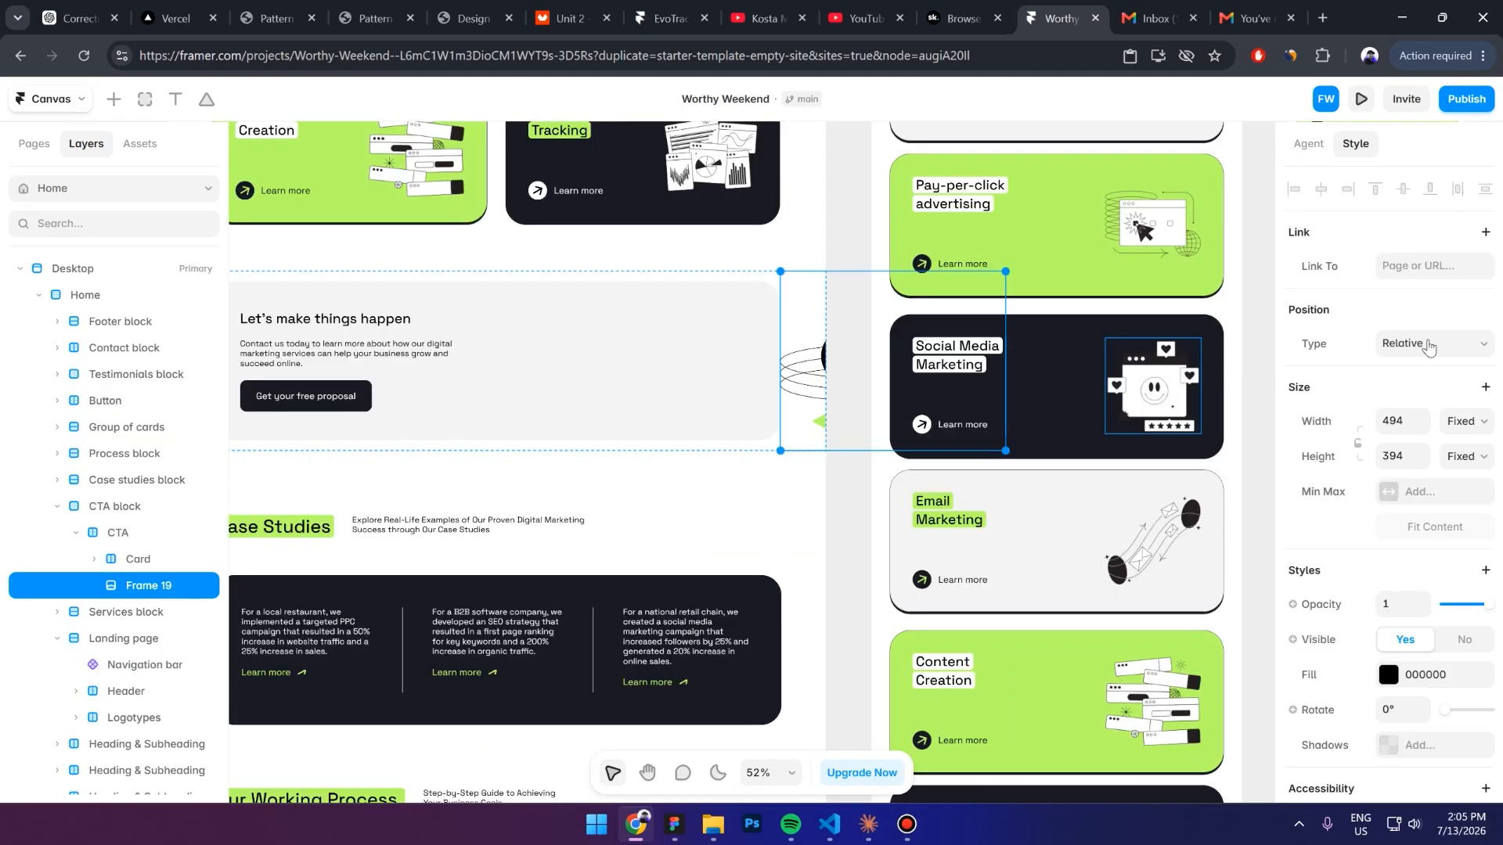
left_click(1432, 342)
left_click(1423, 376)
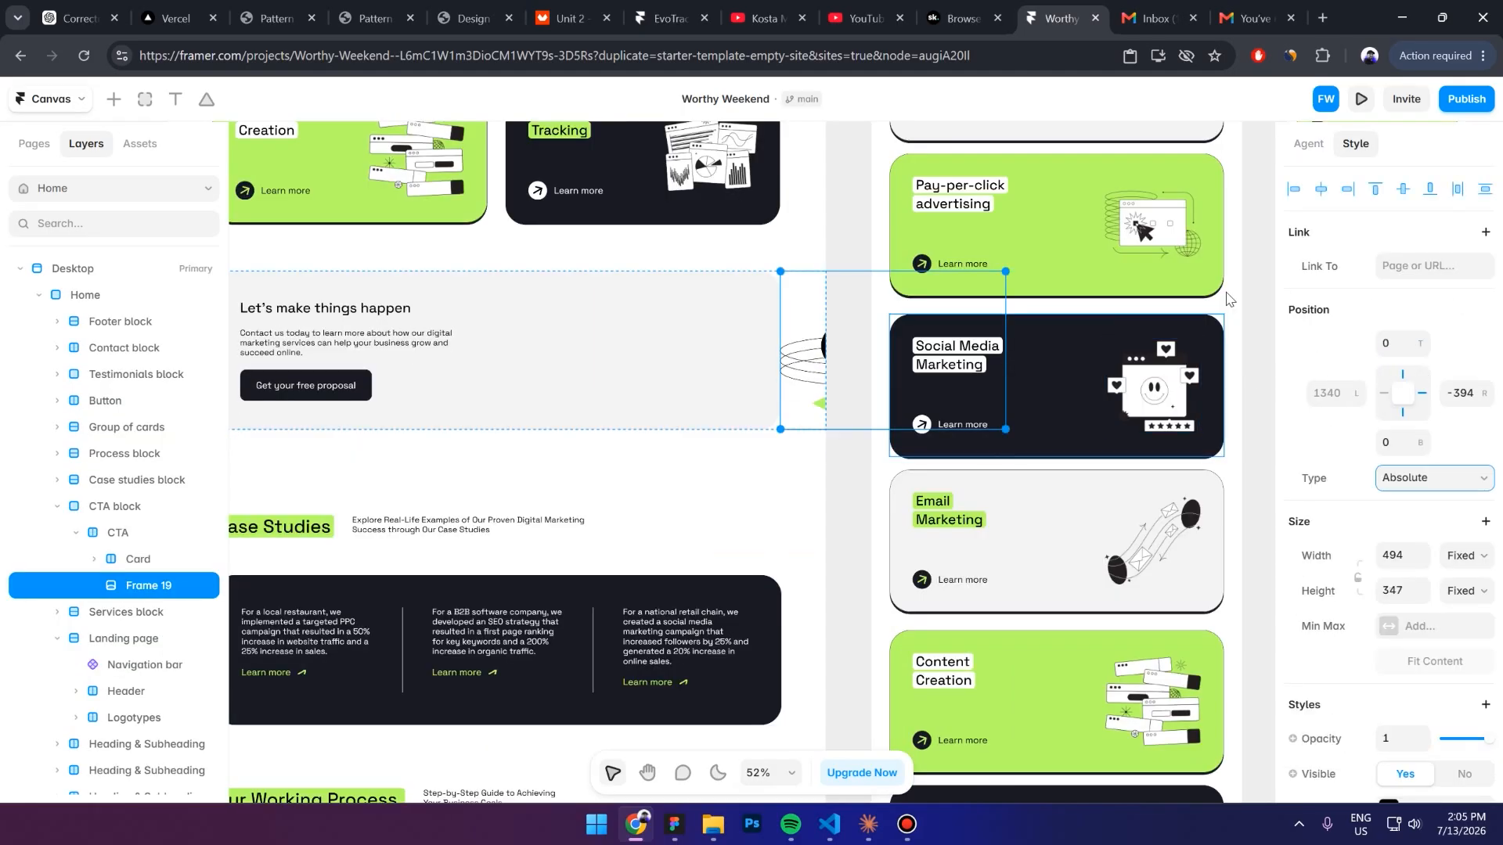
left_click(1348, 190)
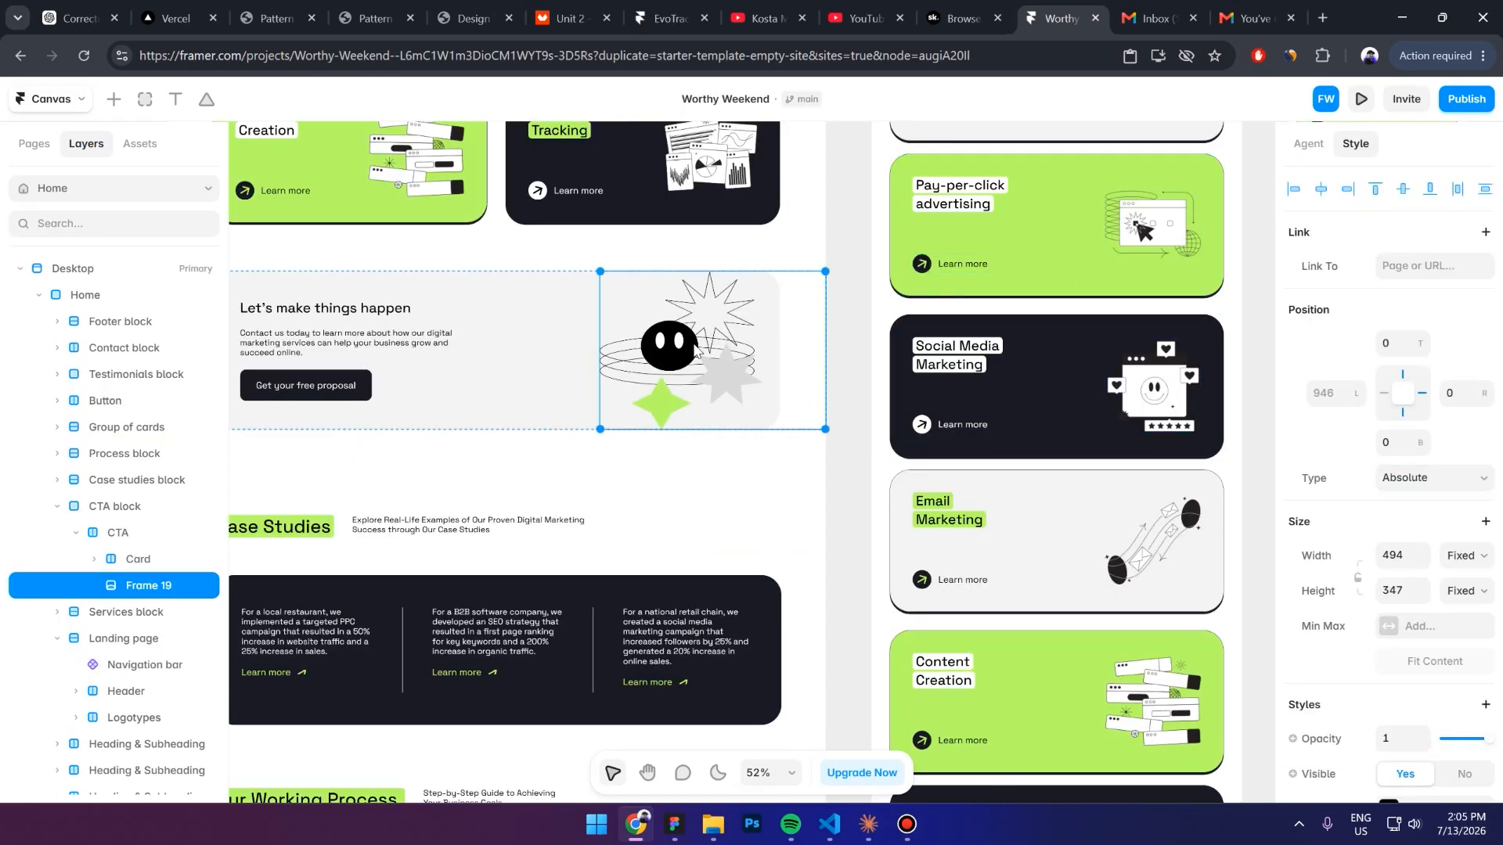
Shrink the Tablet breakpoint's CTA illustration to about 285 by 200 and place it at the card's lower-right corner
scroll(758, 381, "down", 4)
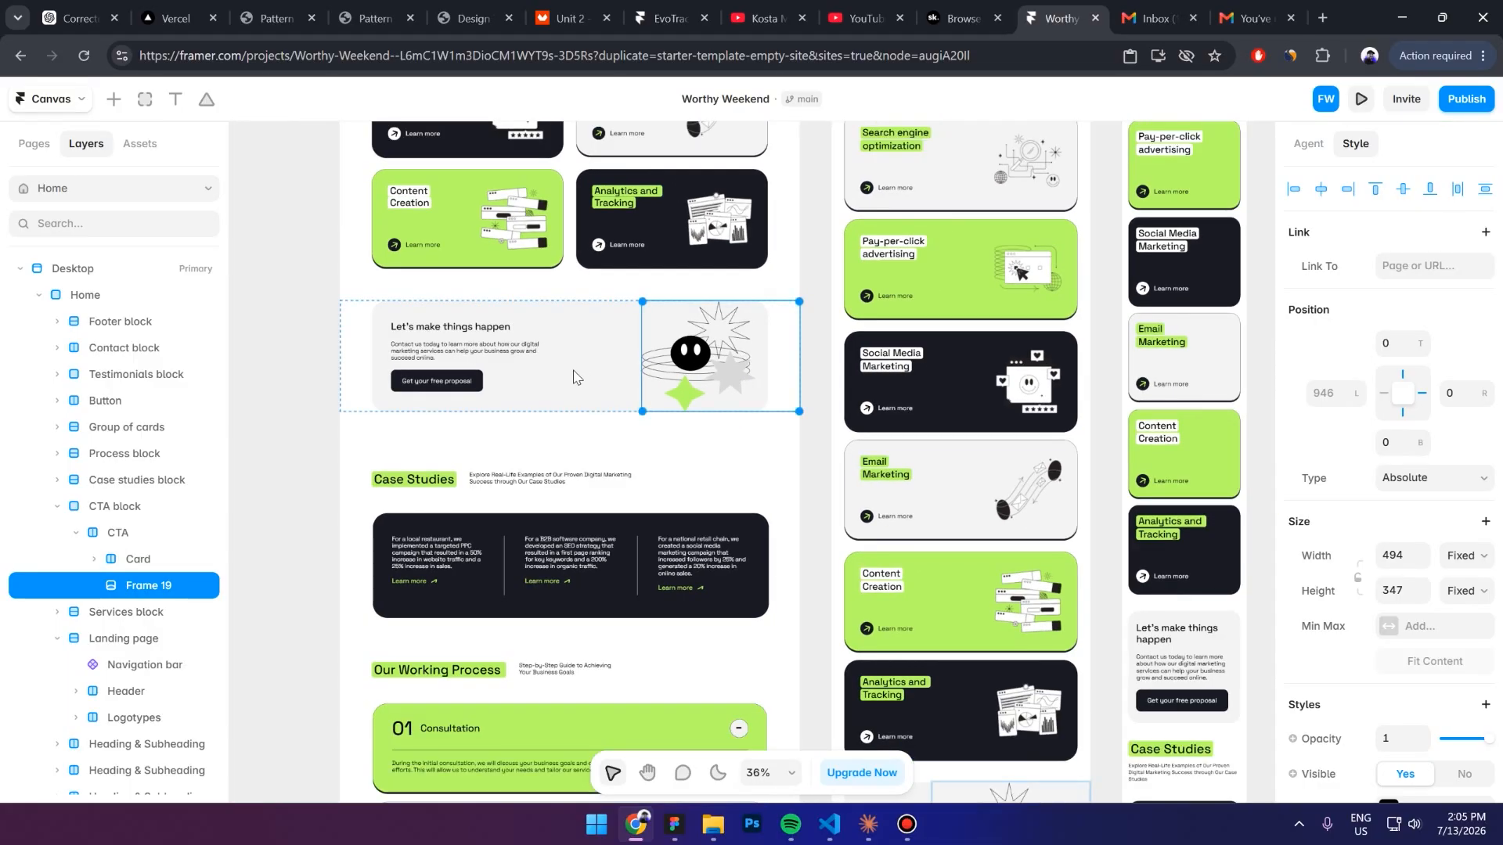
scroll(573, 377, "down", 2)
scroll(573, 376, "down", 5)
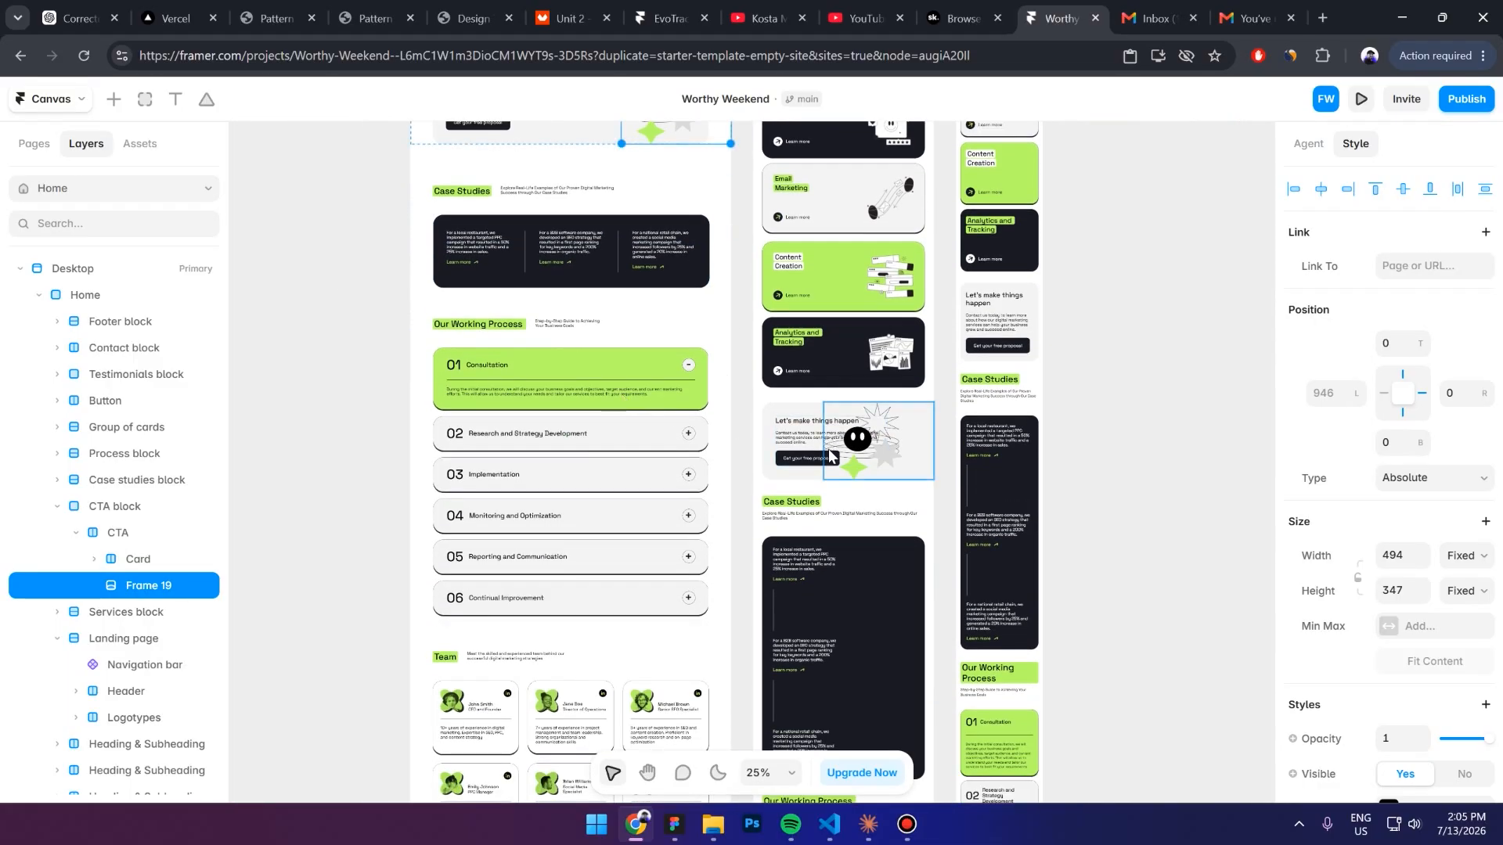
scroll(857, 442, "up", 3)
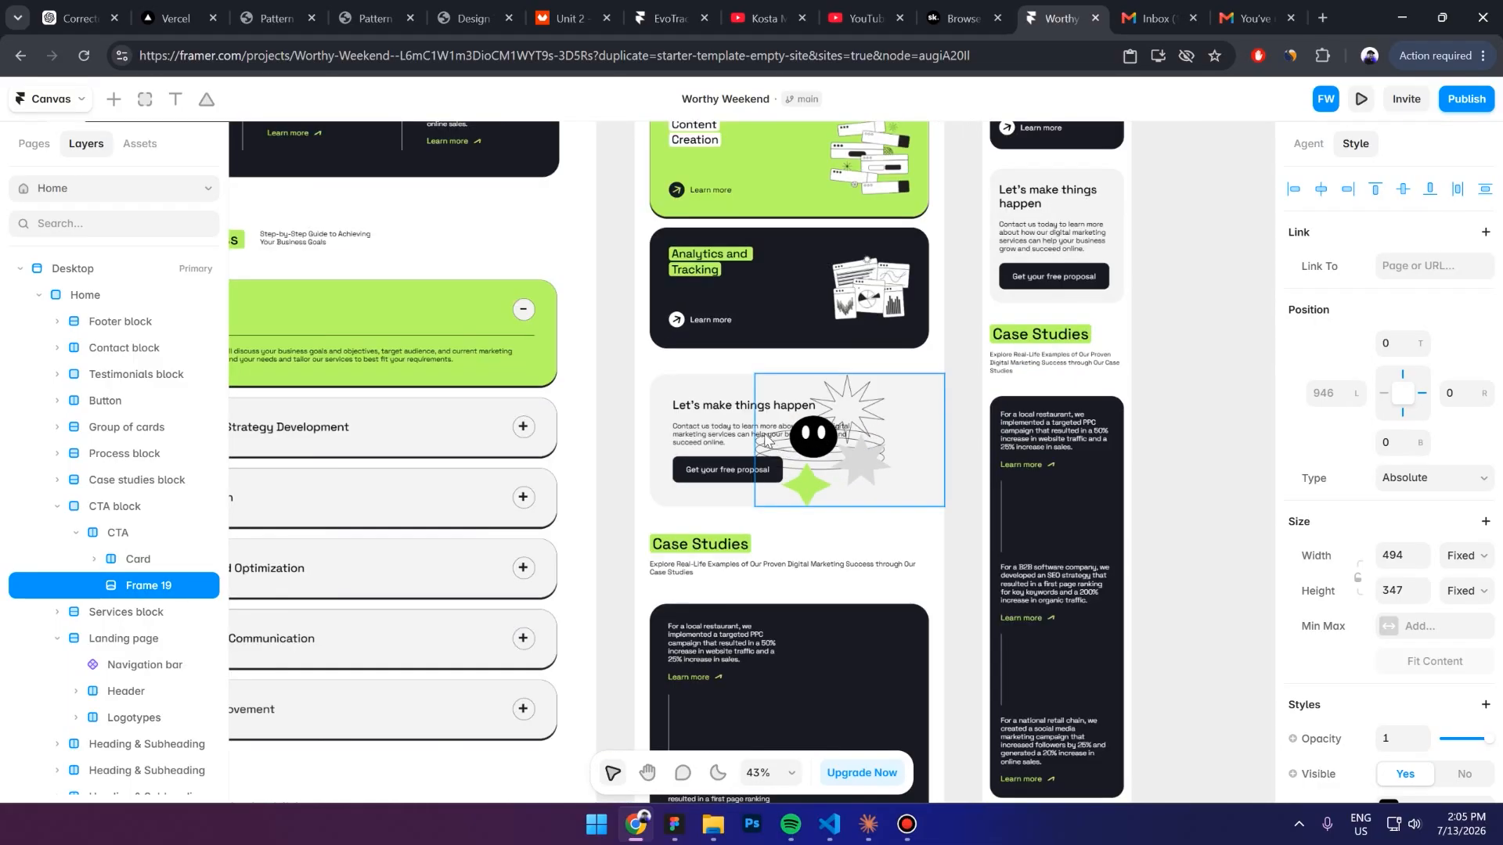
left_click_drag(878, 420, 904, 429)
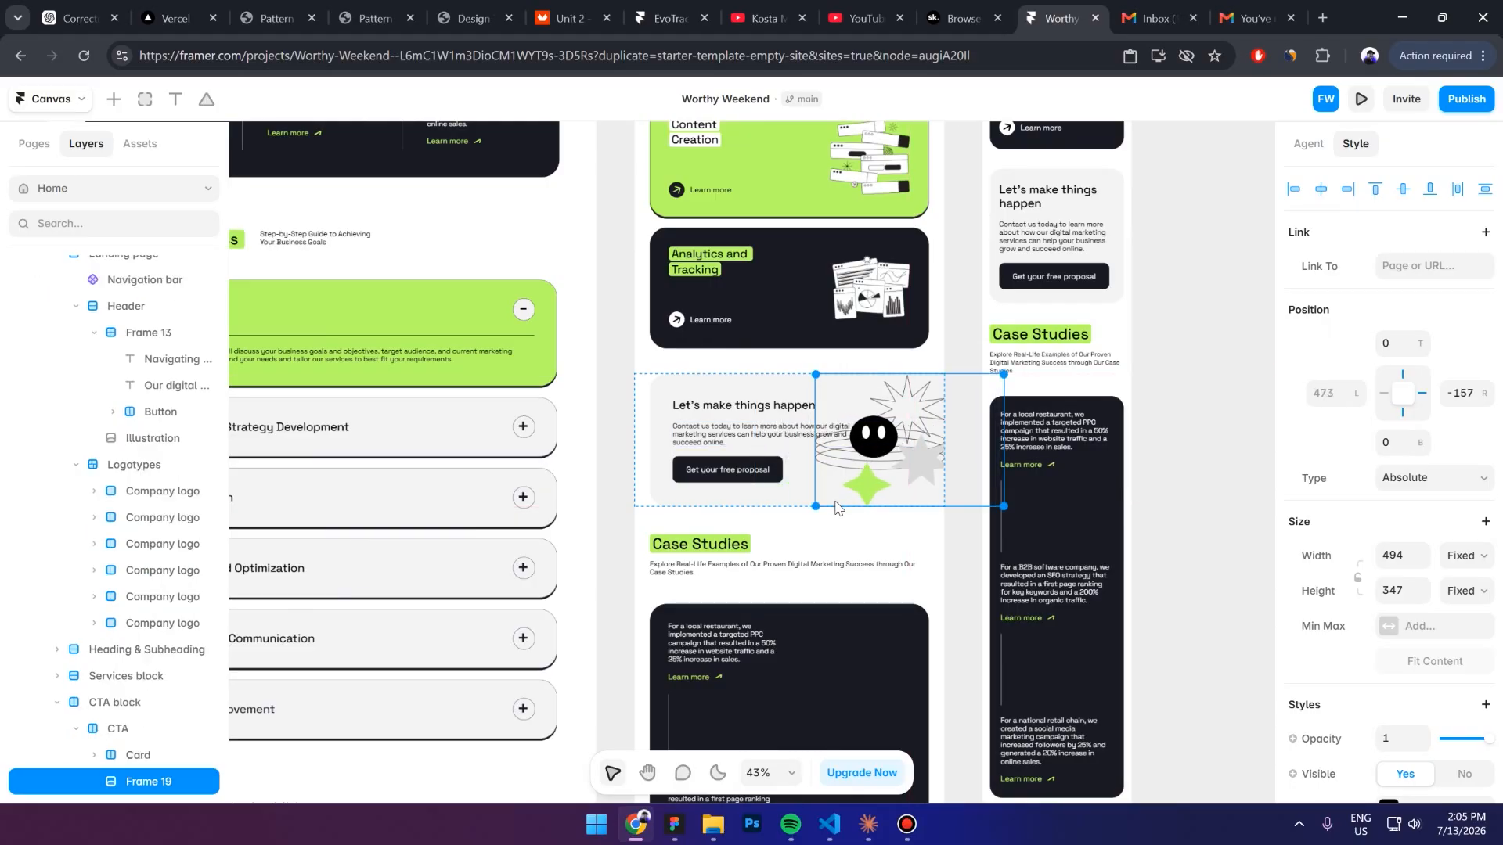
left_click_drag(834, 504, 907, 451)
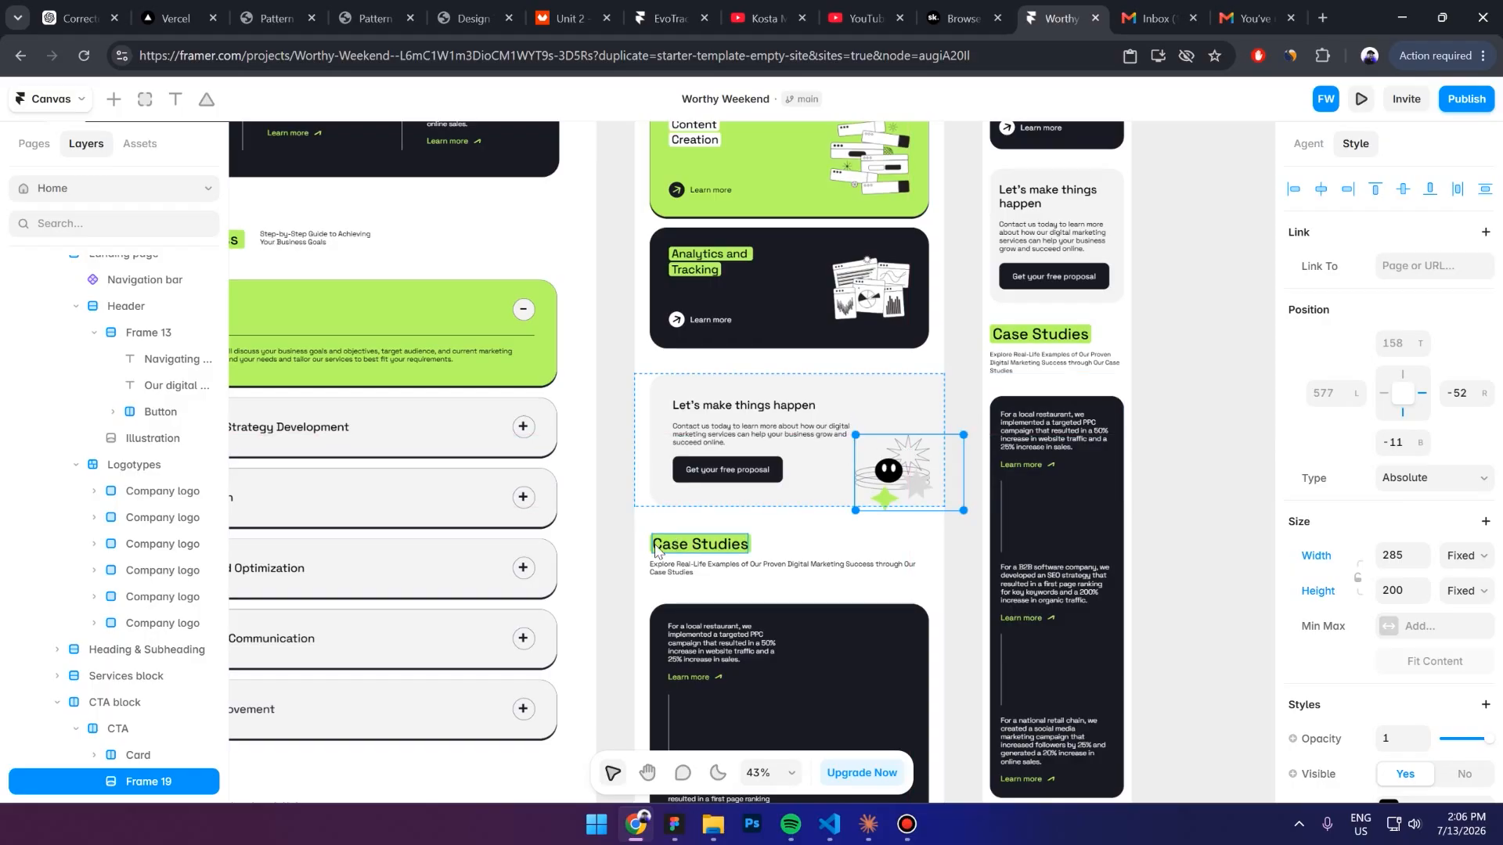
Make the Desktop Contact Us illustration absolutely positioned and place it over the card's right edge, with a right offset of about -207
scroll(675, 491, "down", 5)
scroll(675, 492, "down", 3)
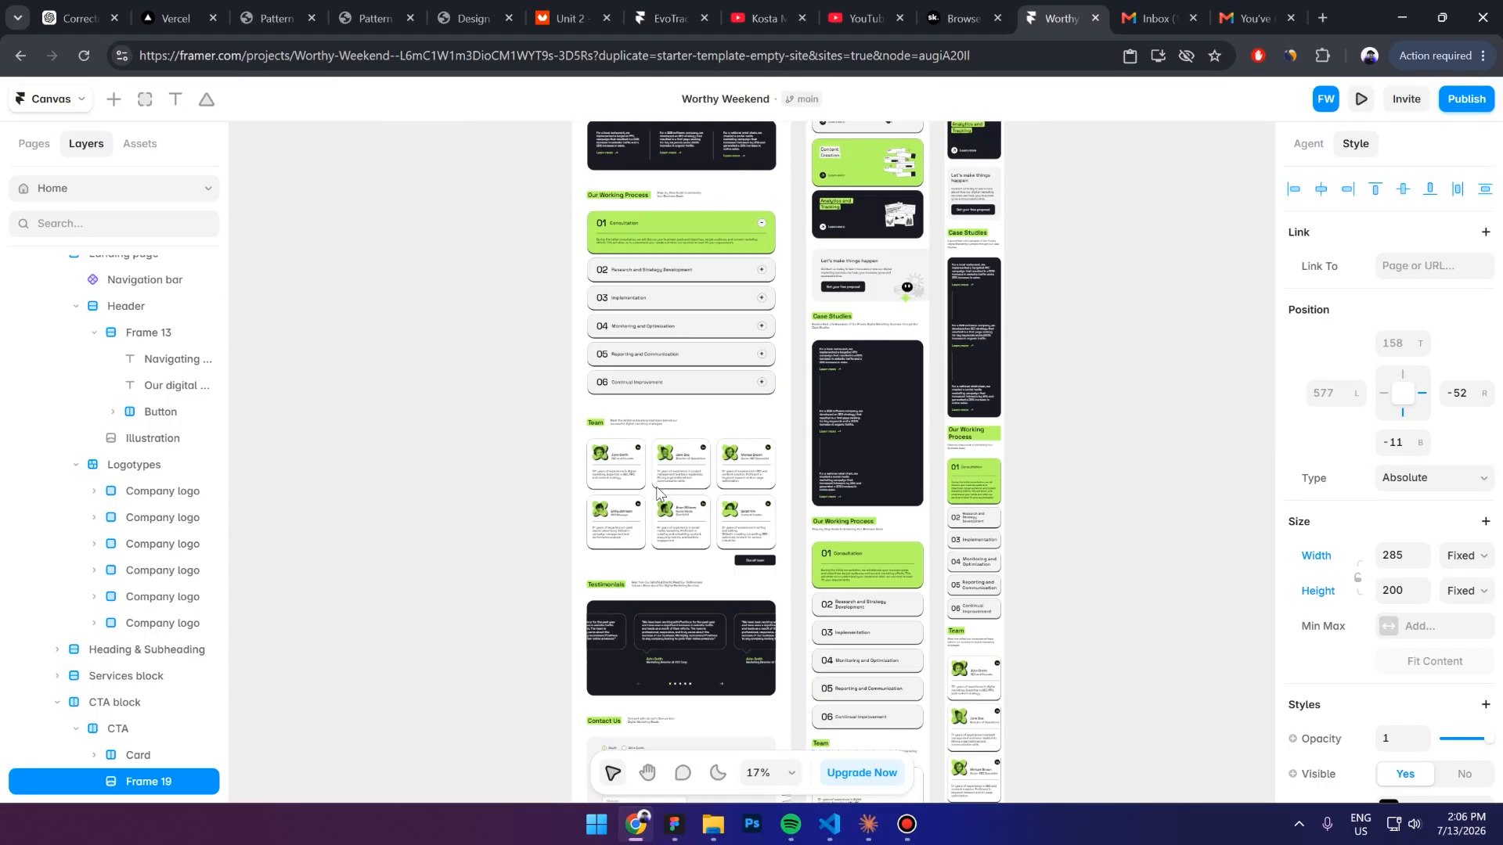
scroll(730, 464, "down", 1)
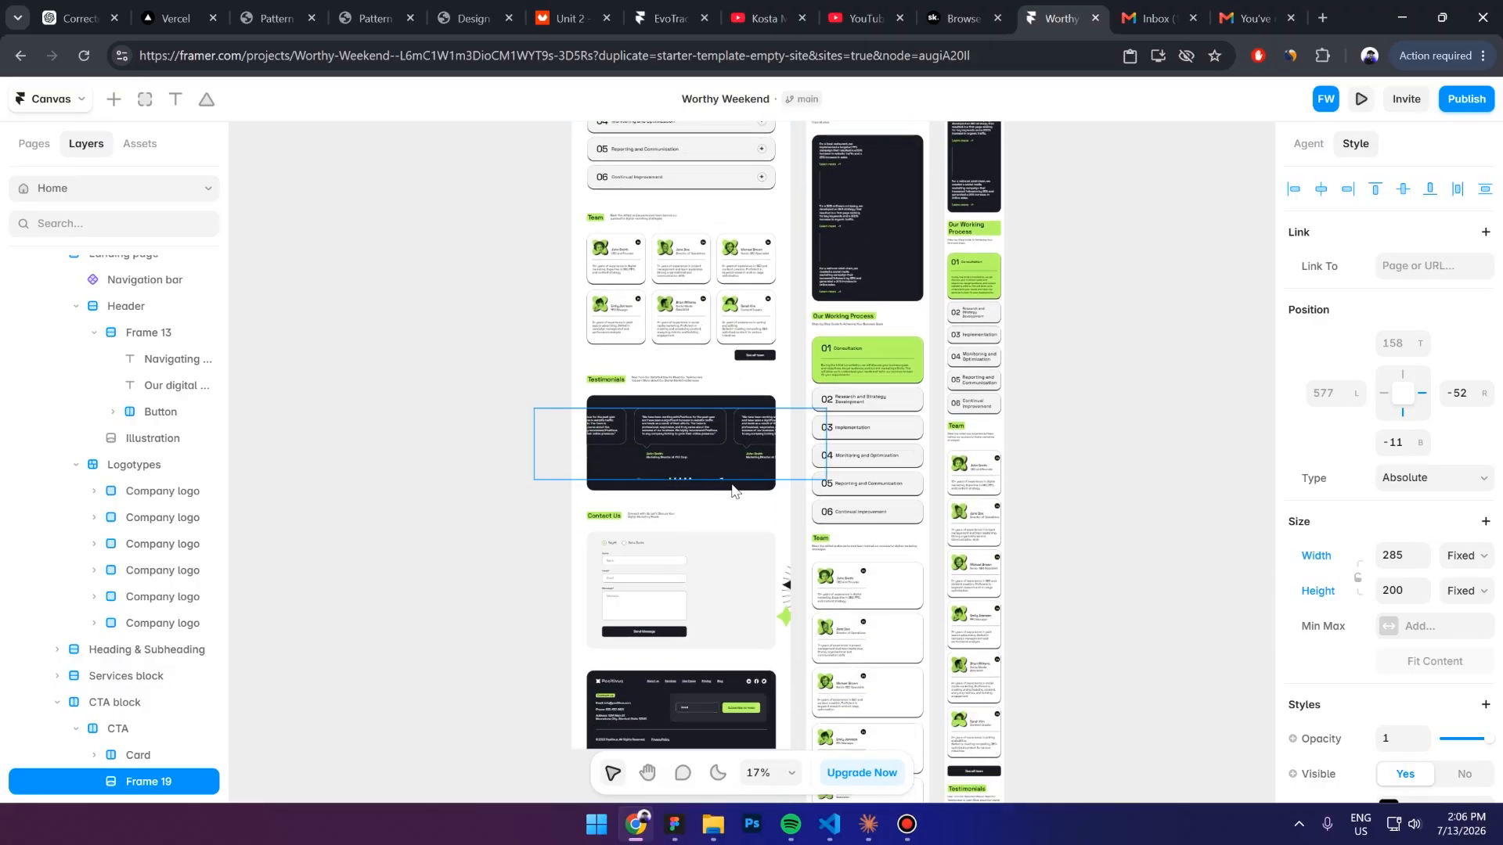
scroll(689, 594, "down", 1)
scroll(657, 582, "up", 5)
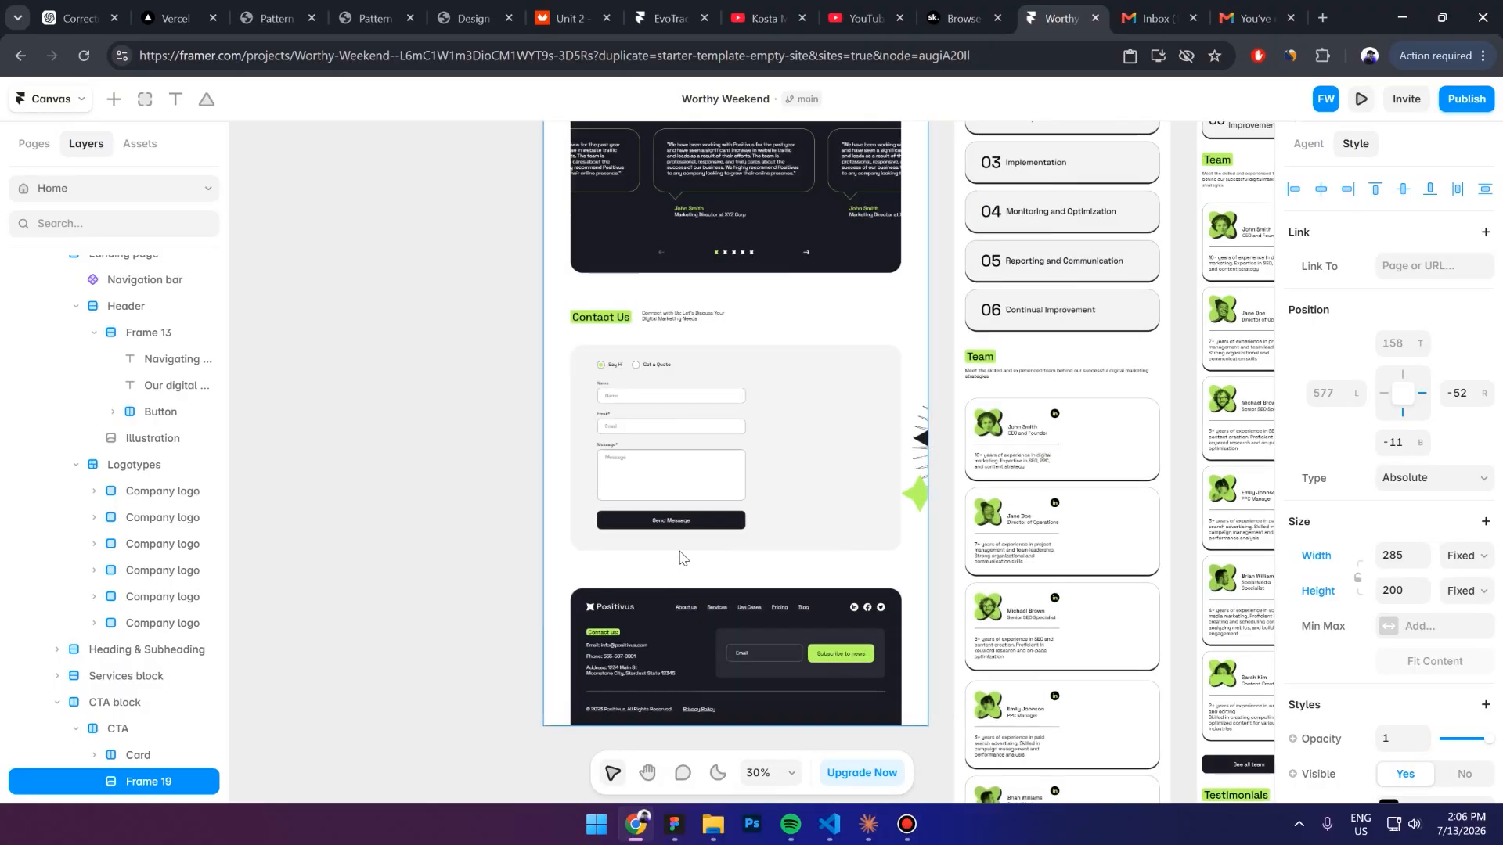
left_click(1021, 447)
left_click(1434, 343)
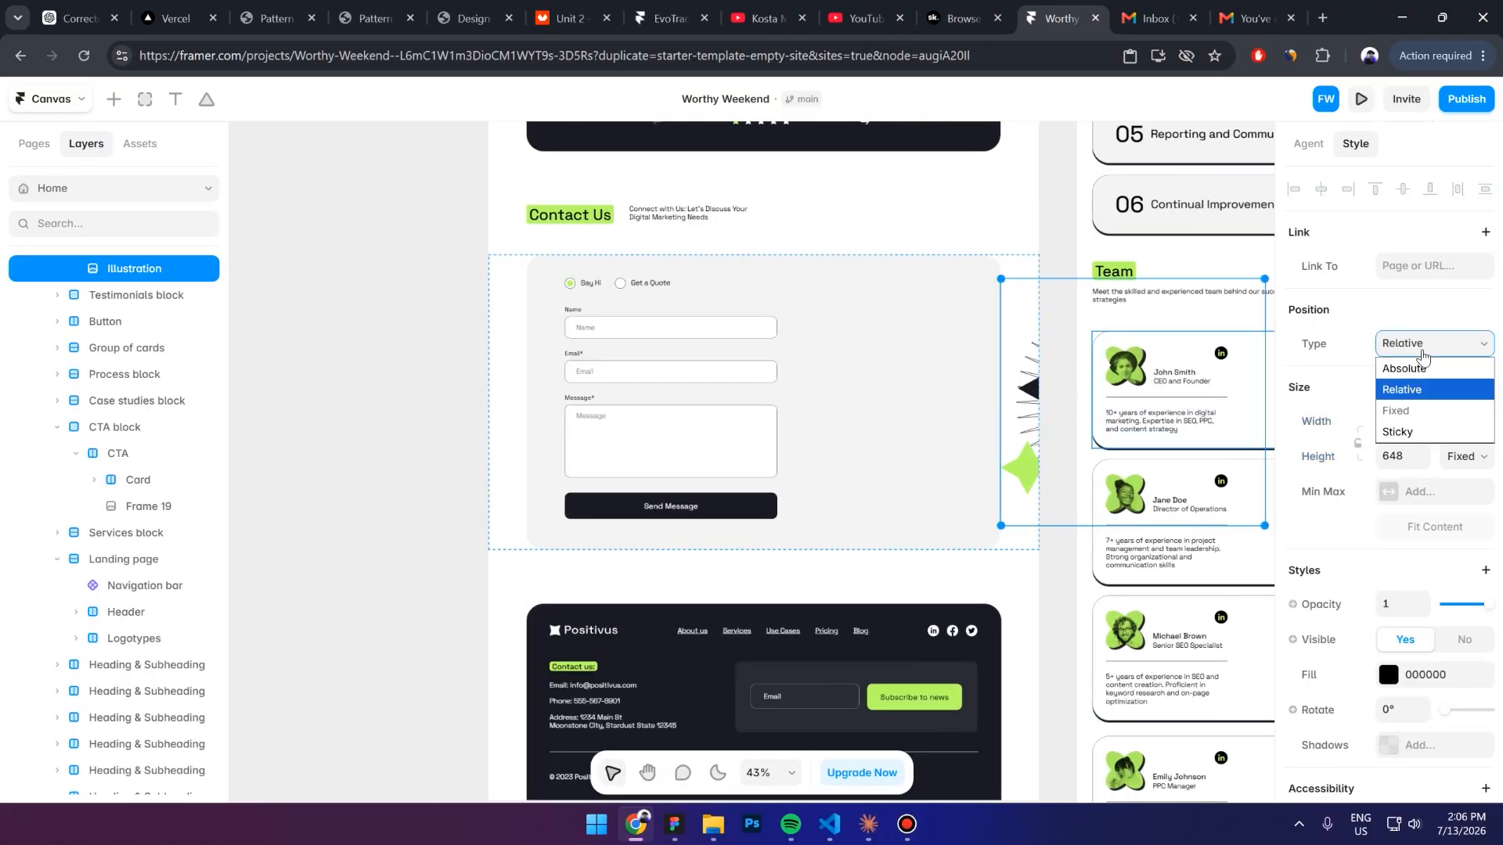
left_click(1405, 362)
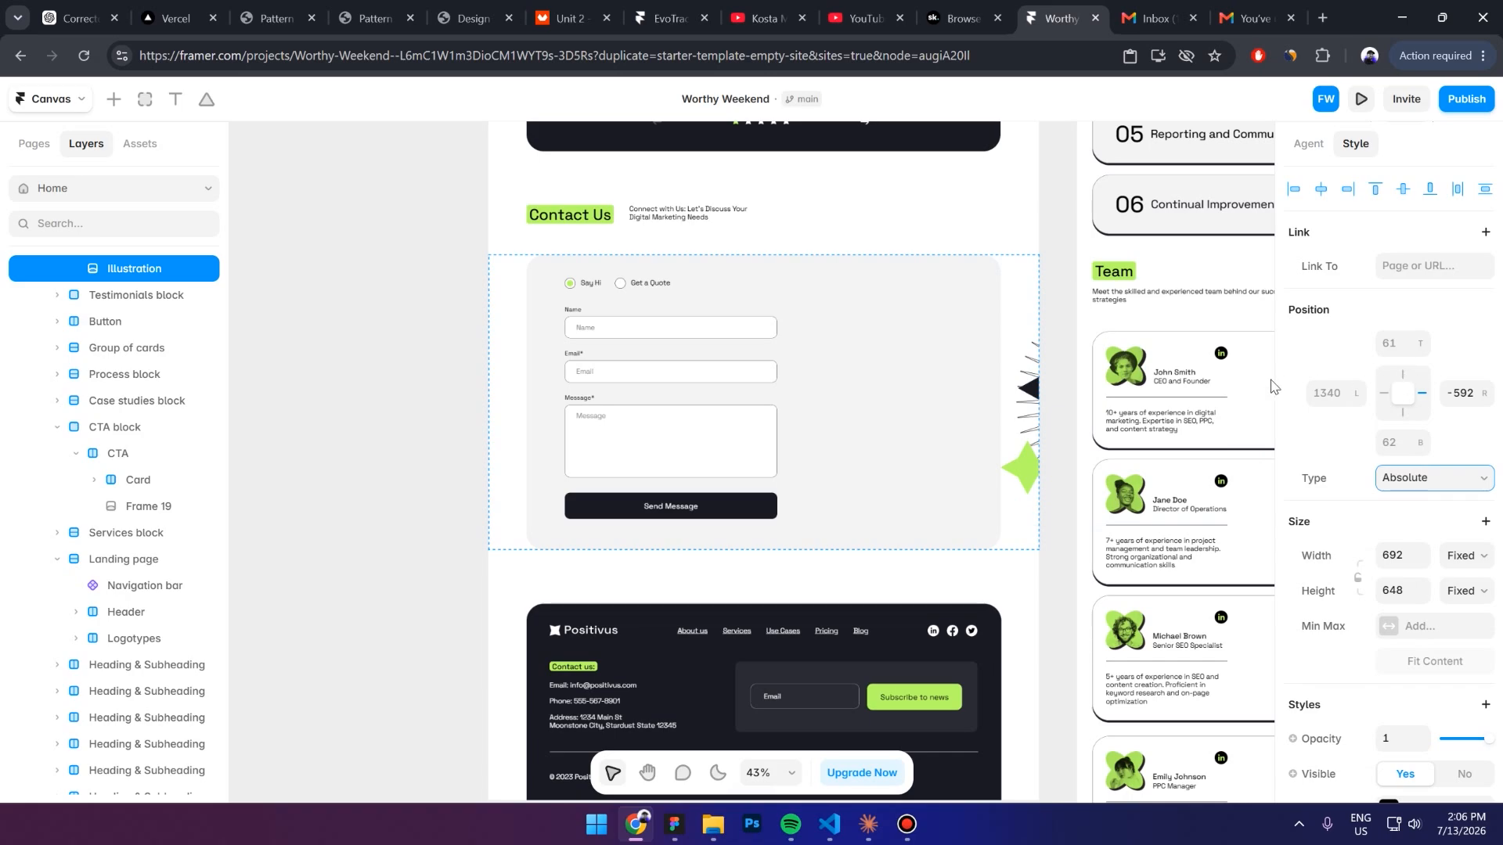
left_click(1347, 188)
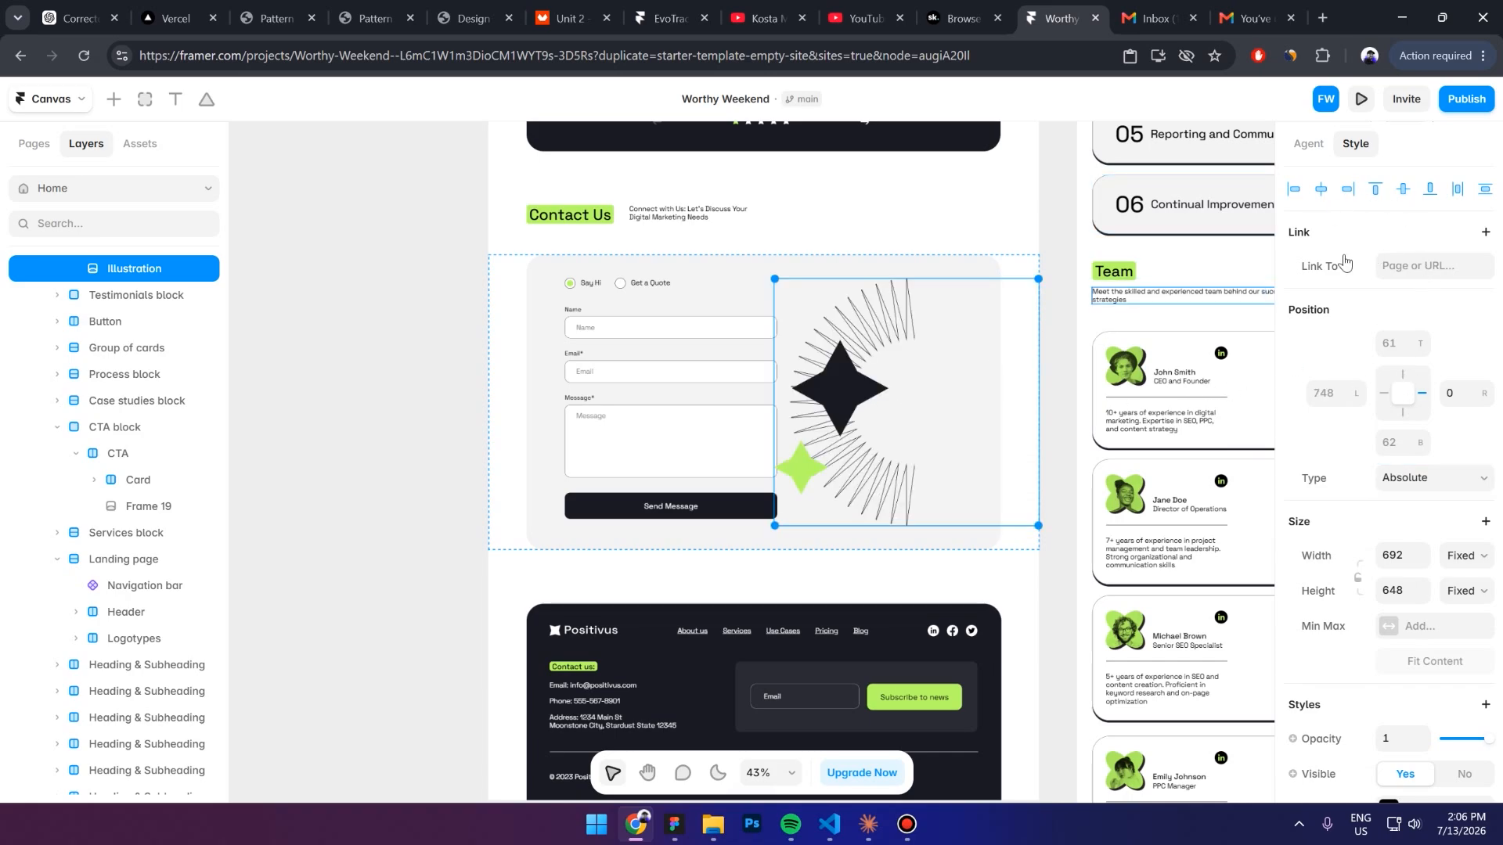
mouse_move(869, 434)
left_mouse_down()
mouse_move(956, 431)
mouse_move(877, 430)
left_mouse_up()
Hide the Illustration in the Tablet breakpoint's Contact block
scroll(595, 429, "down", 3)
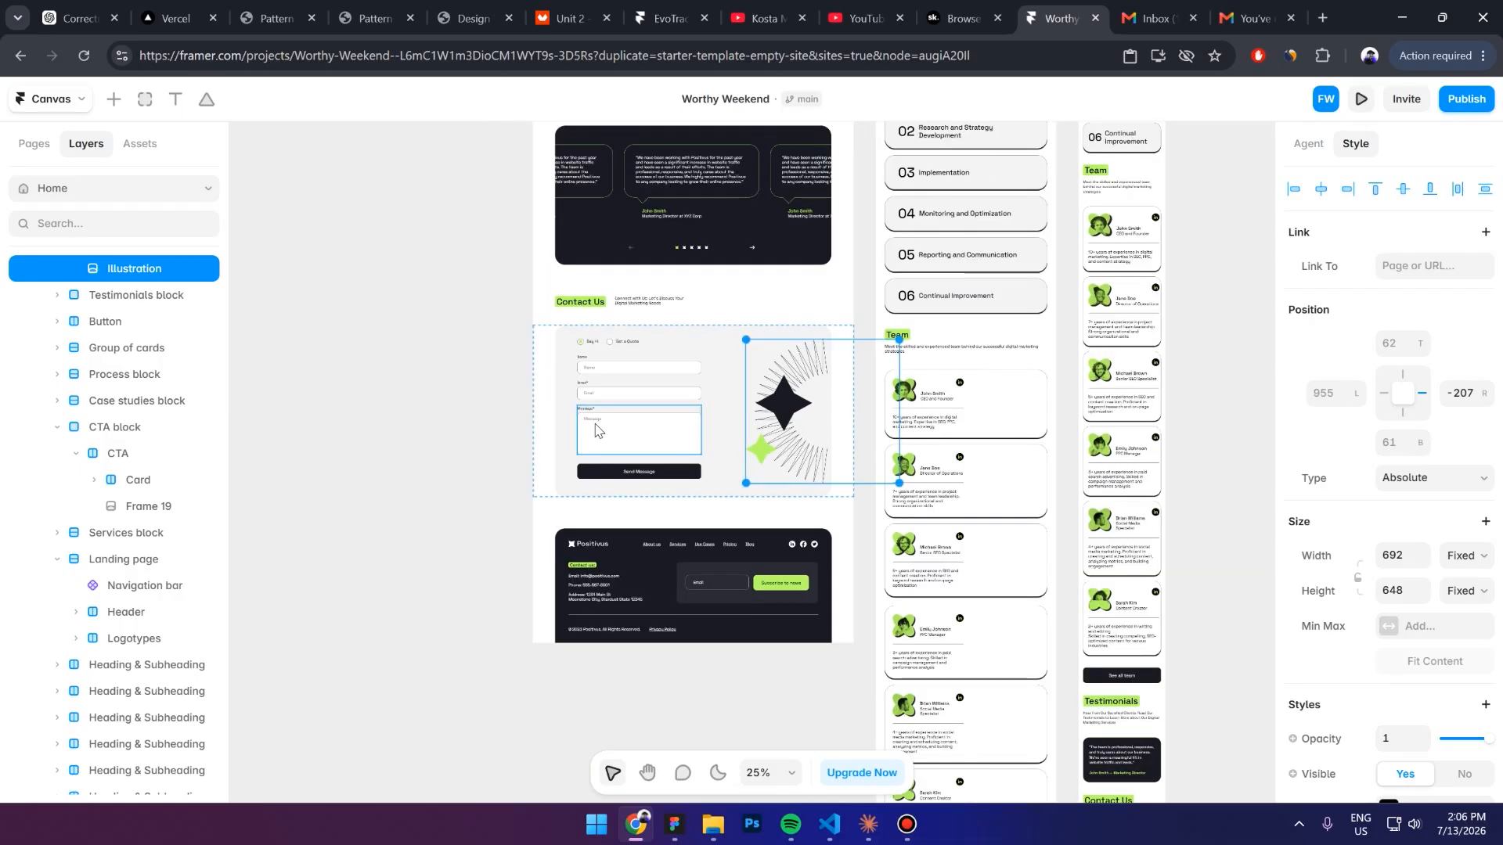
scroll(595, 429, "down", 2)
scroll(861, 430, "down", 2)
left_click(881, 433)
scroll(877, 439, "up", 3)
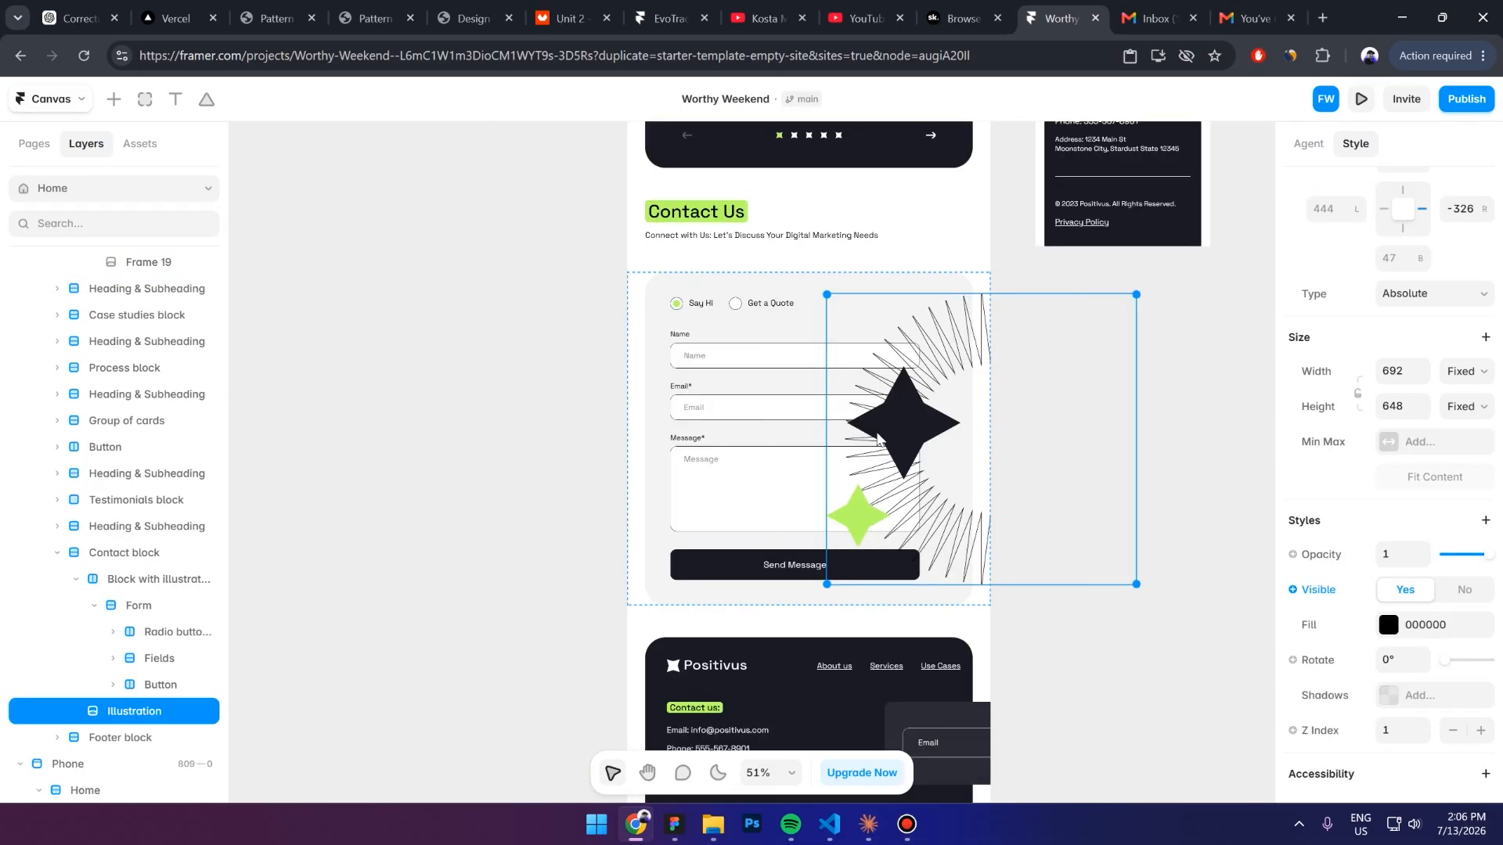
left_click_drag(867, 439, 918, 440)
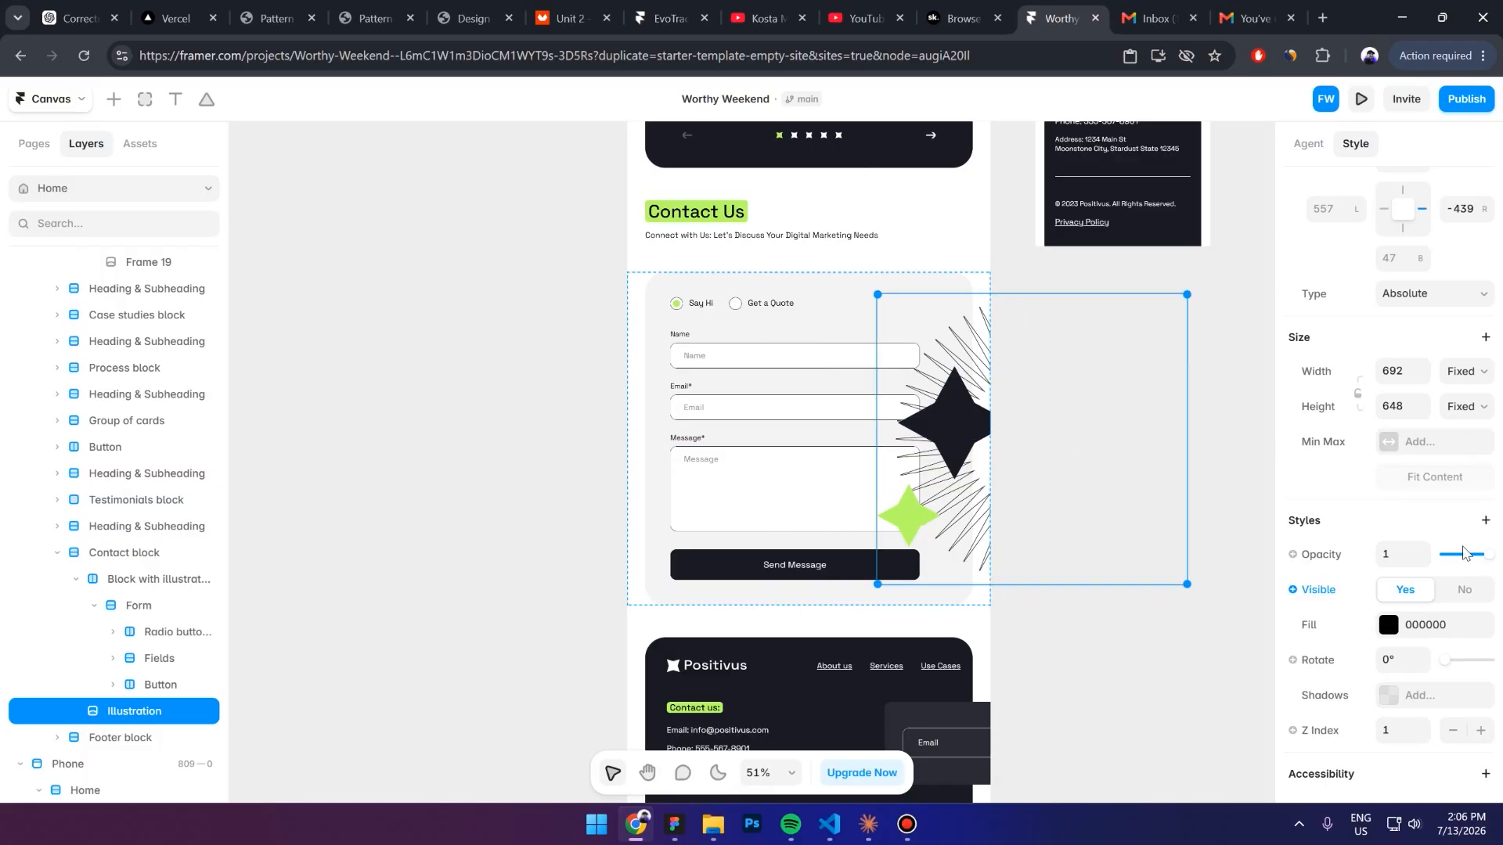
left_click(1463, 591)
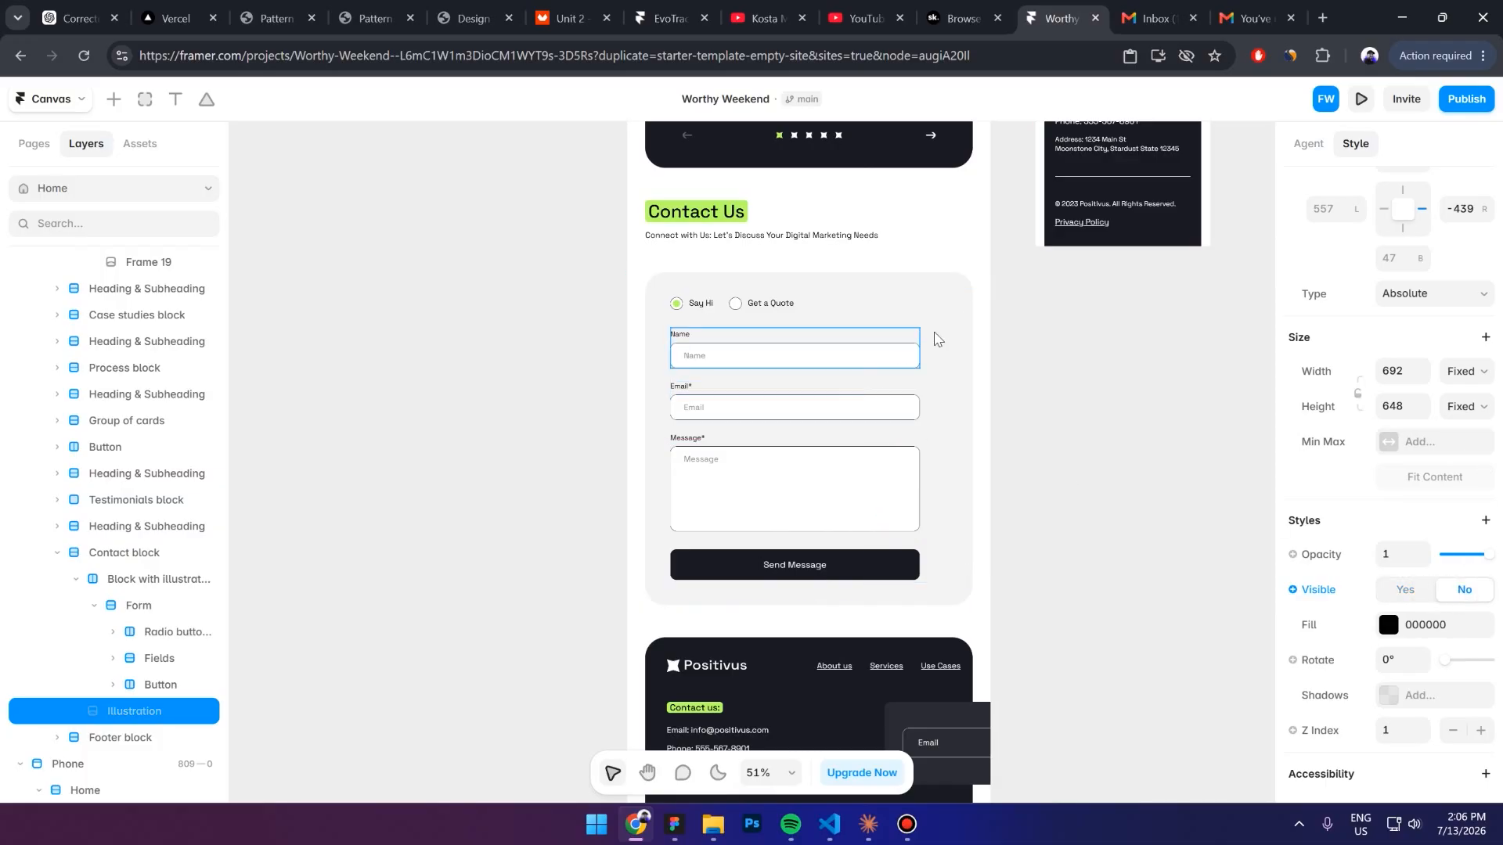
Set the widths of the Tablet contact form's Fields group and its Name input to Fill
left_click(898, 379)
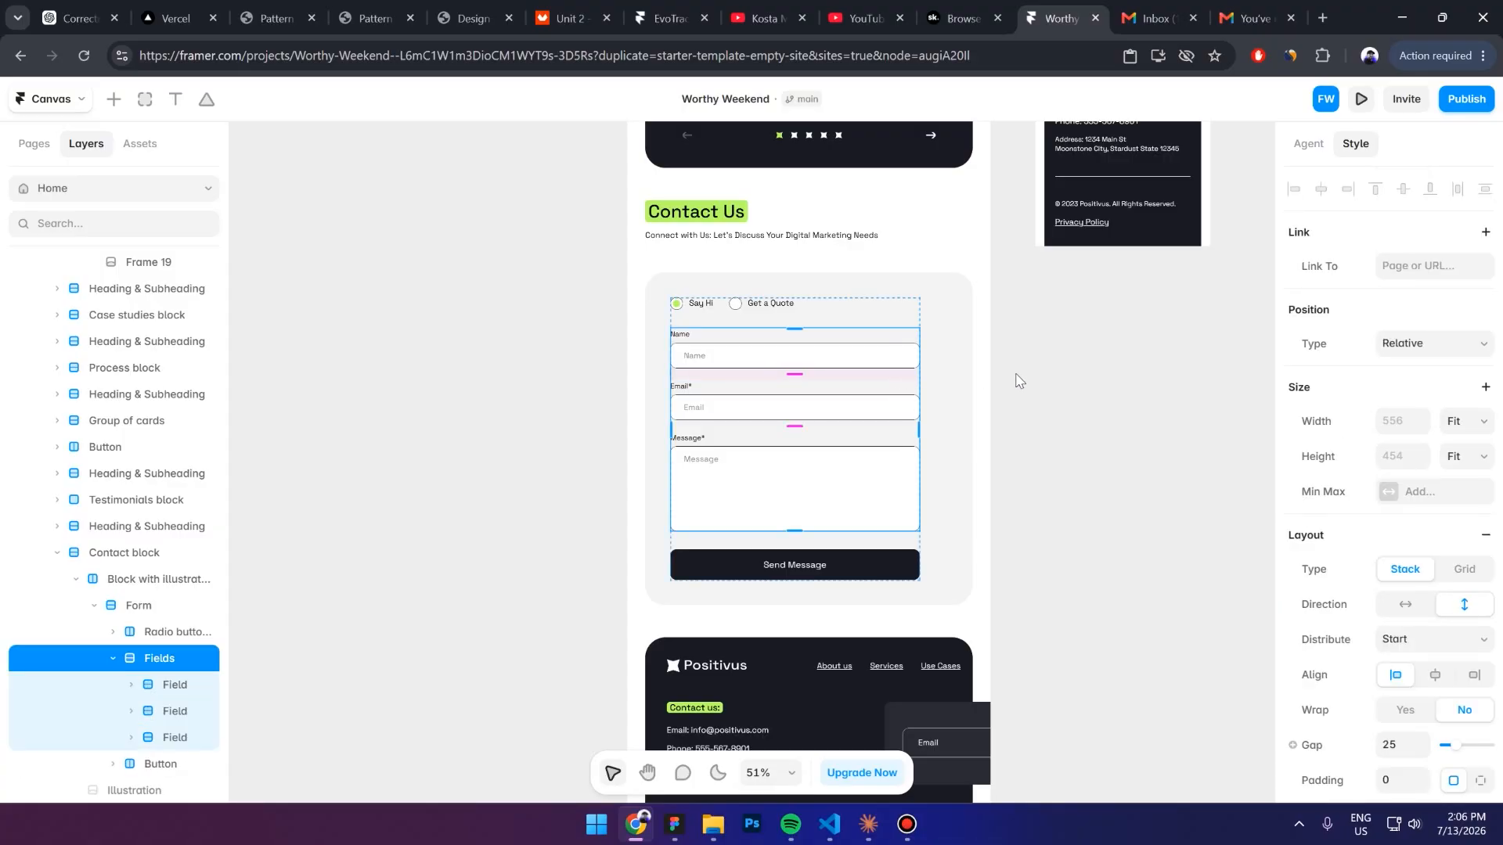
scroll(1458, 451, "down", 2)
scroll(1457, 450, "up", 1)
left_click(1464, 335)
left_click(1467, 402)
Set the widths of the Tablet contact form's Email field and its input box to Fill
left_click(871, 410)
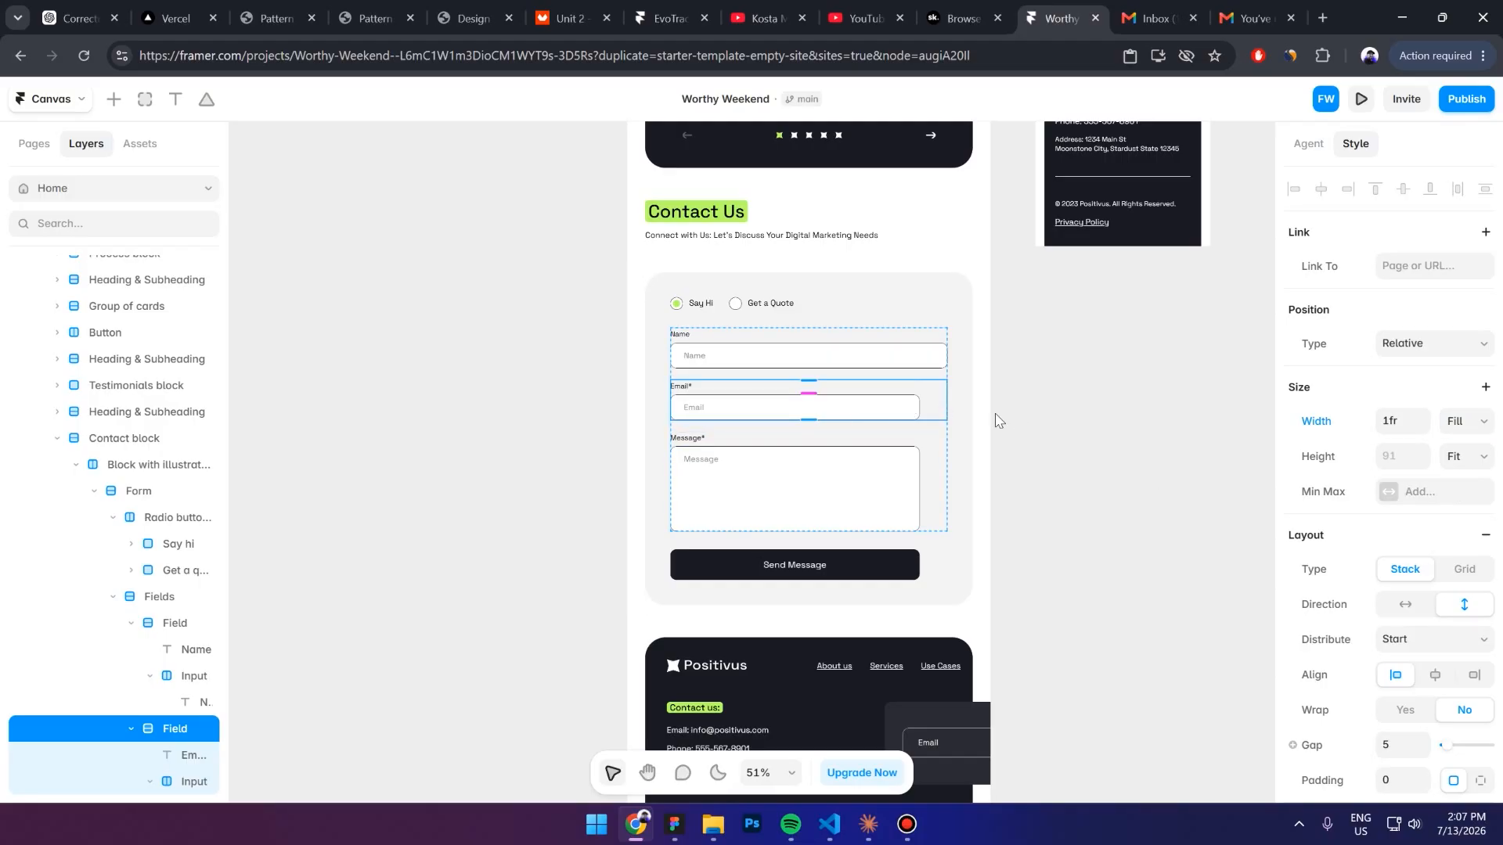
left_click(908, 410)
left_click(1457, 421)
left_click(1456, 487)
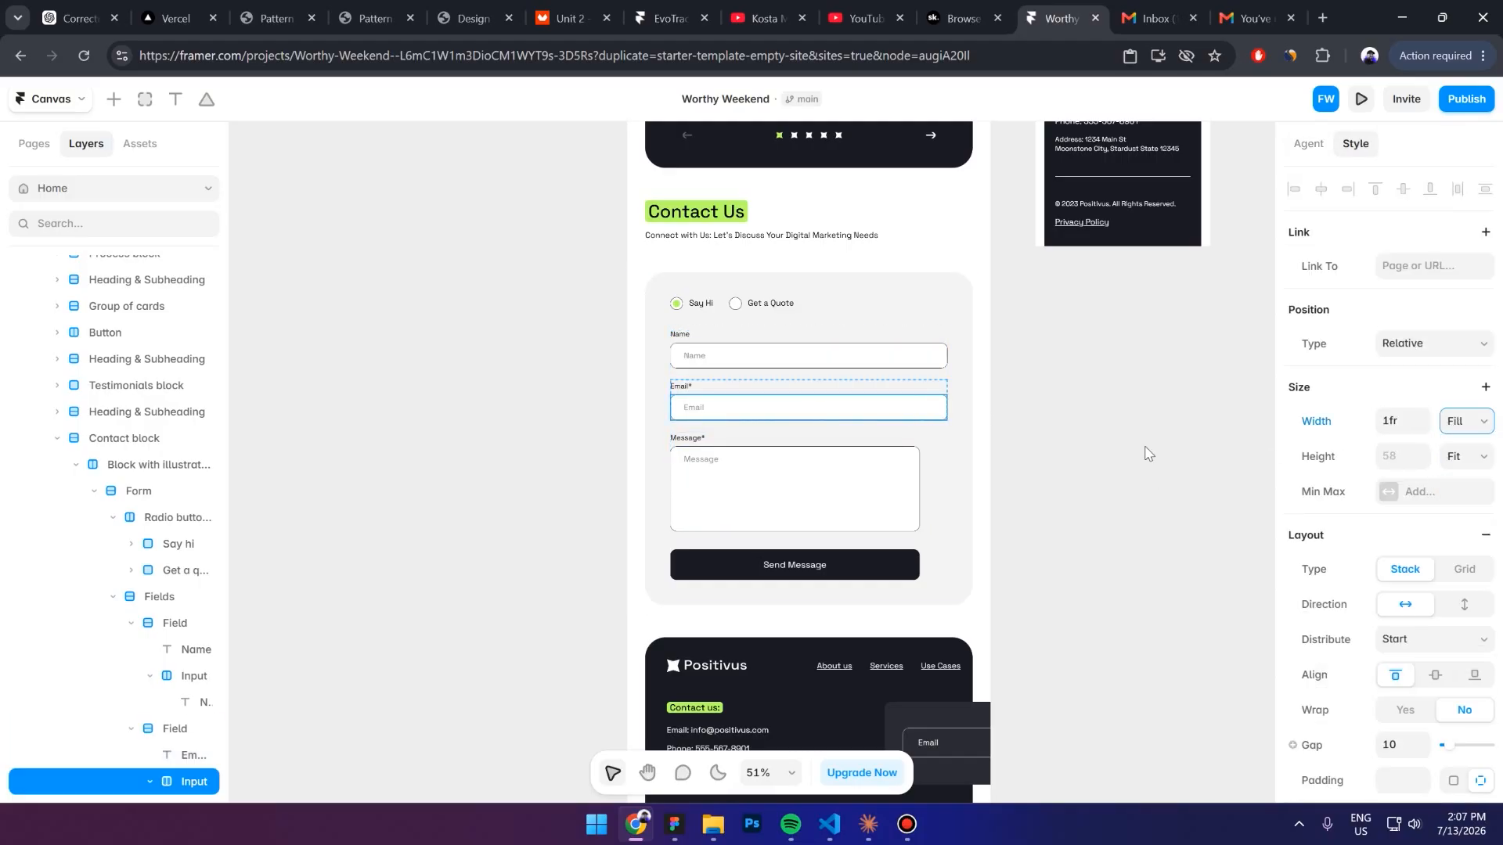
Set the widths of the Tablet contact form's Message input box and its parent Field to Fill
left_click(854, 482)
scroll(195, 760, "down", 2)
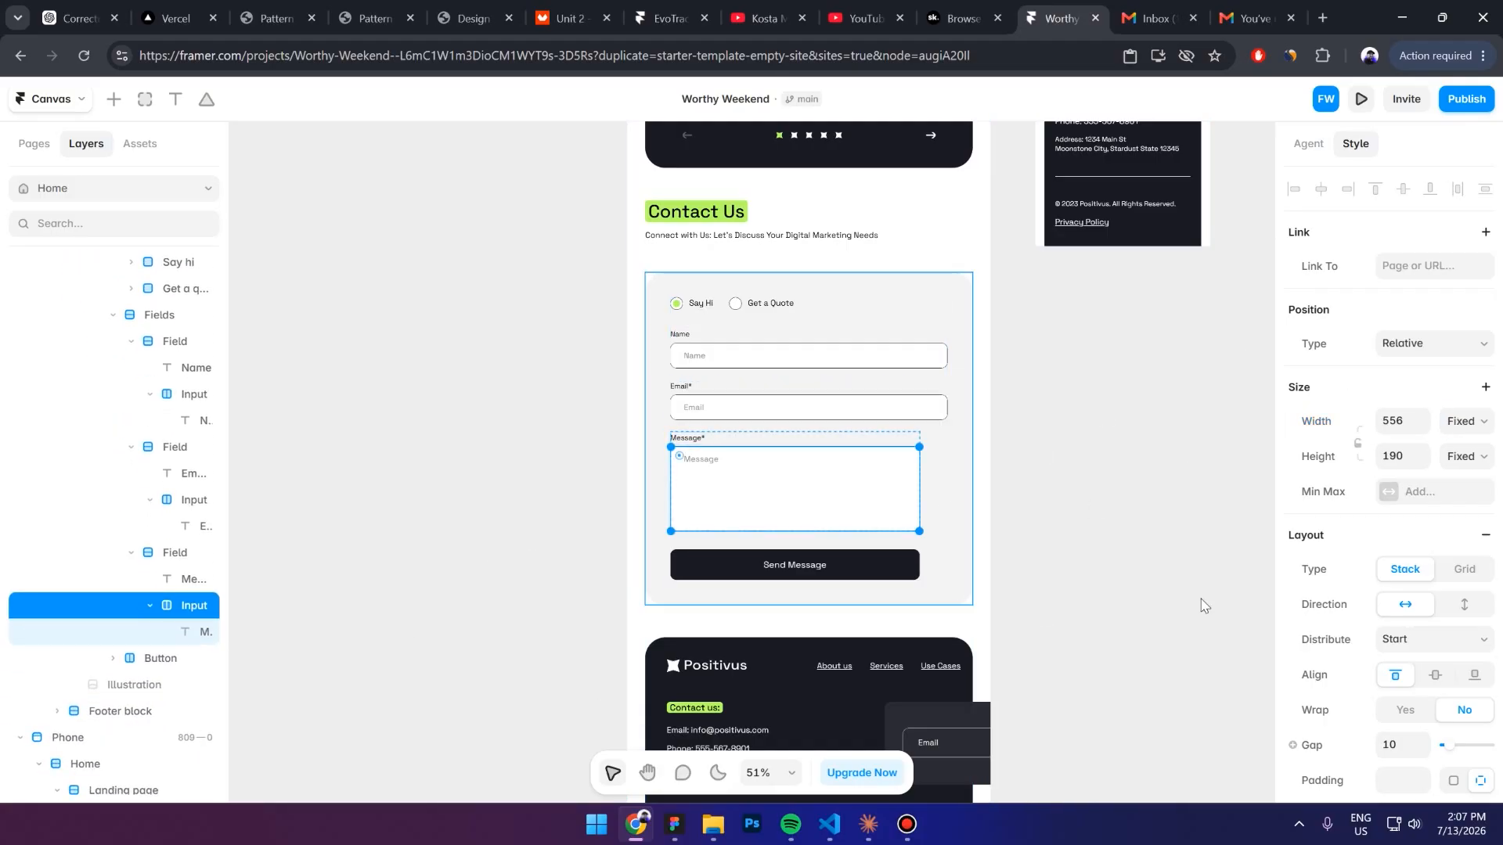
left_click(1451, 423)
left_click(1454, 488)
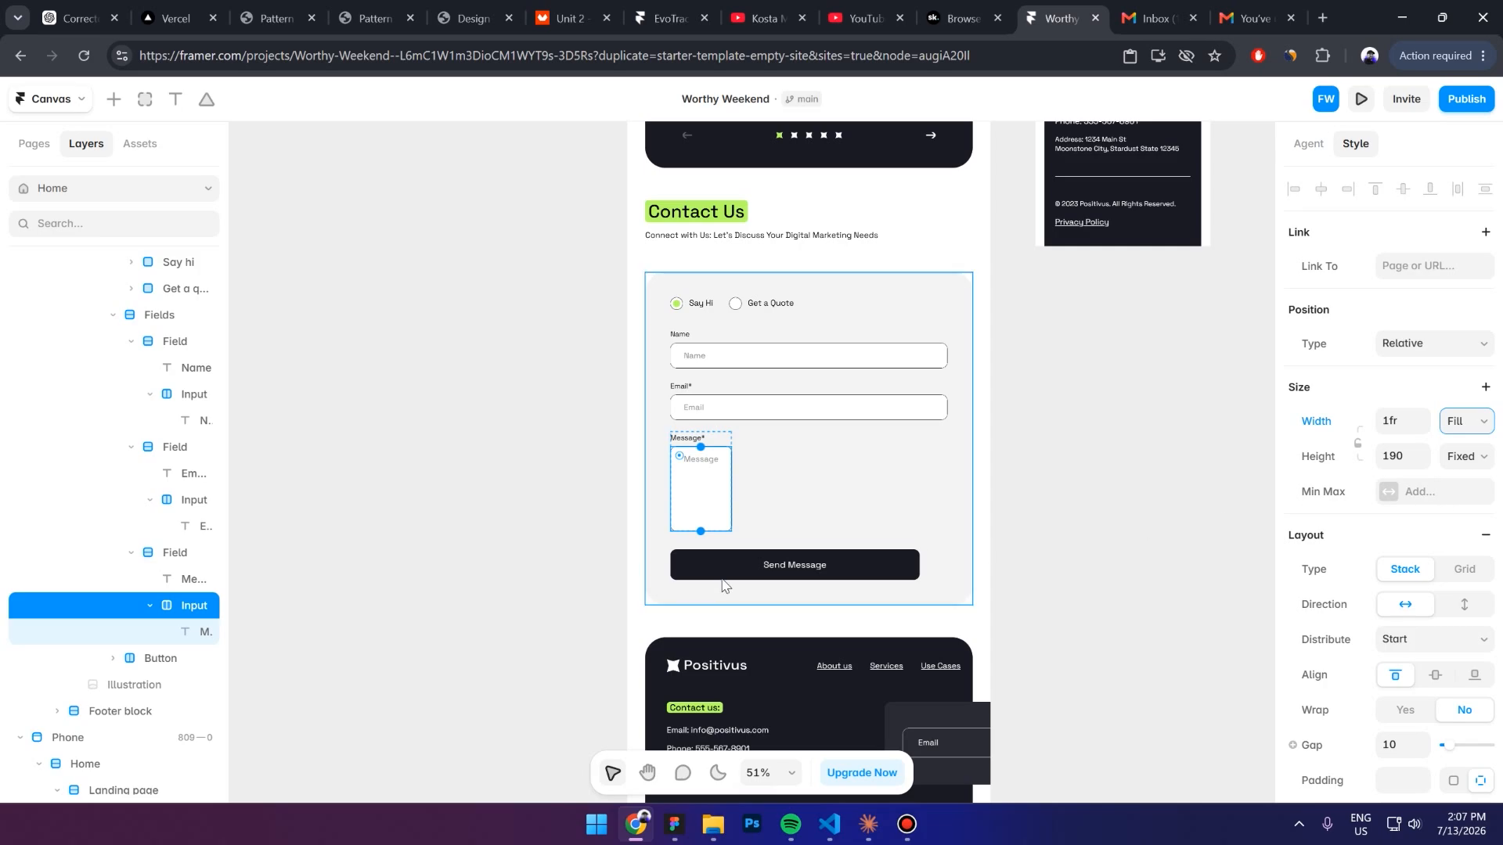
left_click(172, 556)
left_click(1466, 422)
left_click(1452, 488)
left_click(1015, 537)
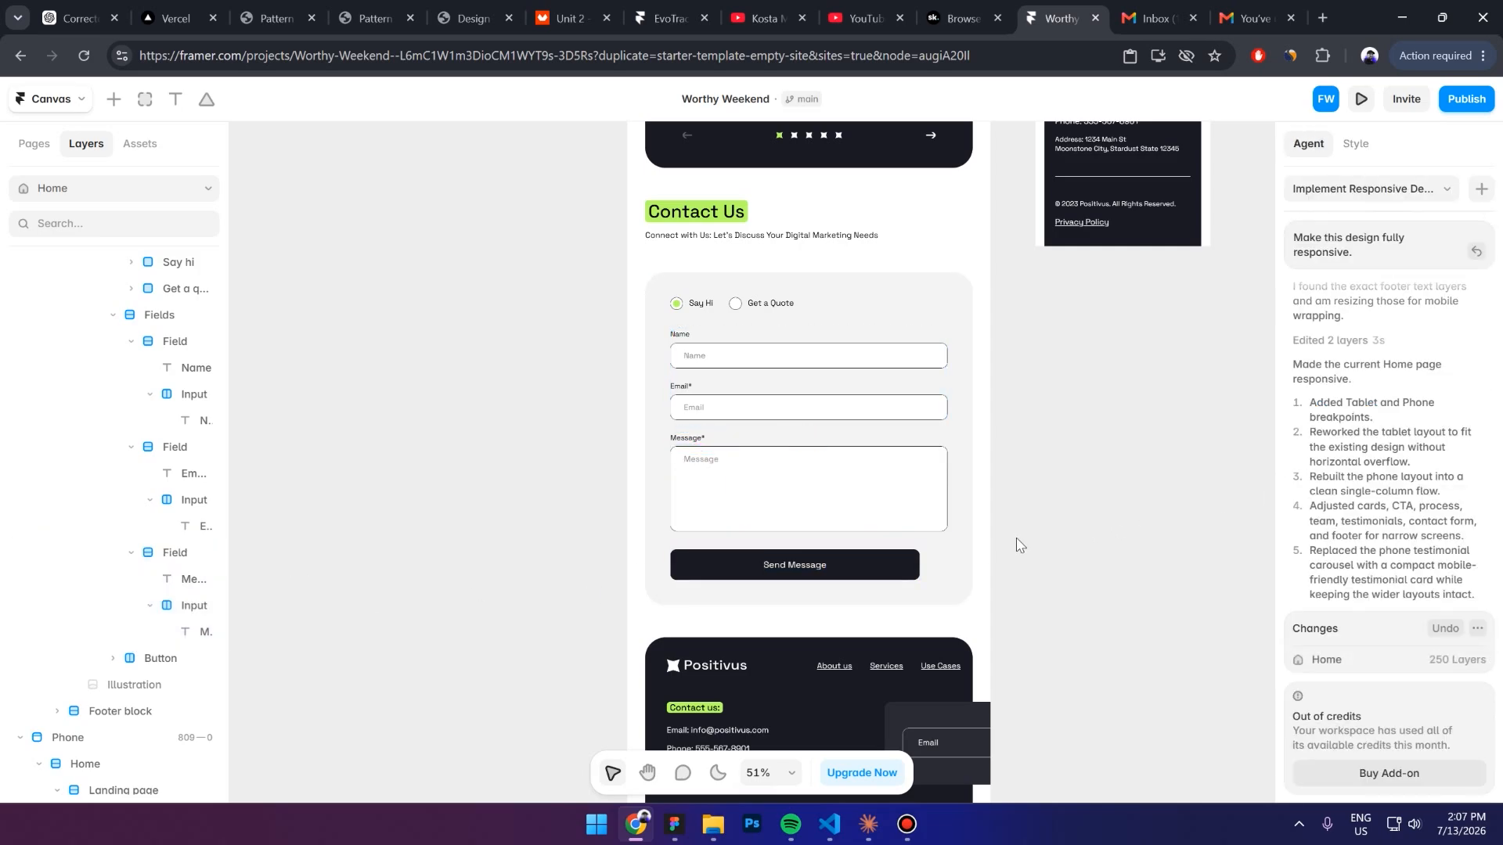
Set the width of the Tablet contact form's Send Message button to Fill
scroll(726, 513, "down", 4)
scroll(827, 571, "up", 5)
left_click(838, 522)
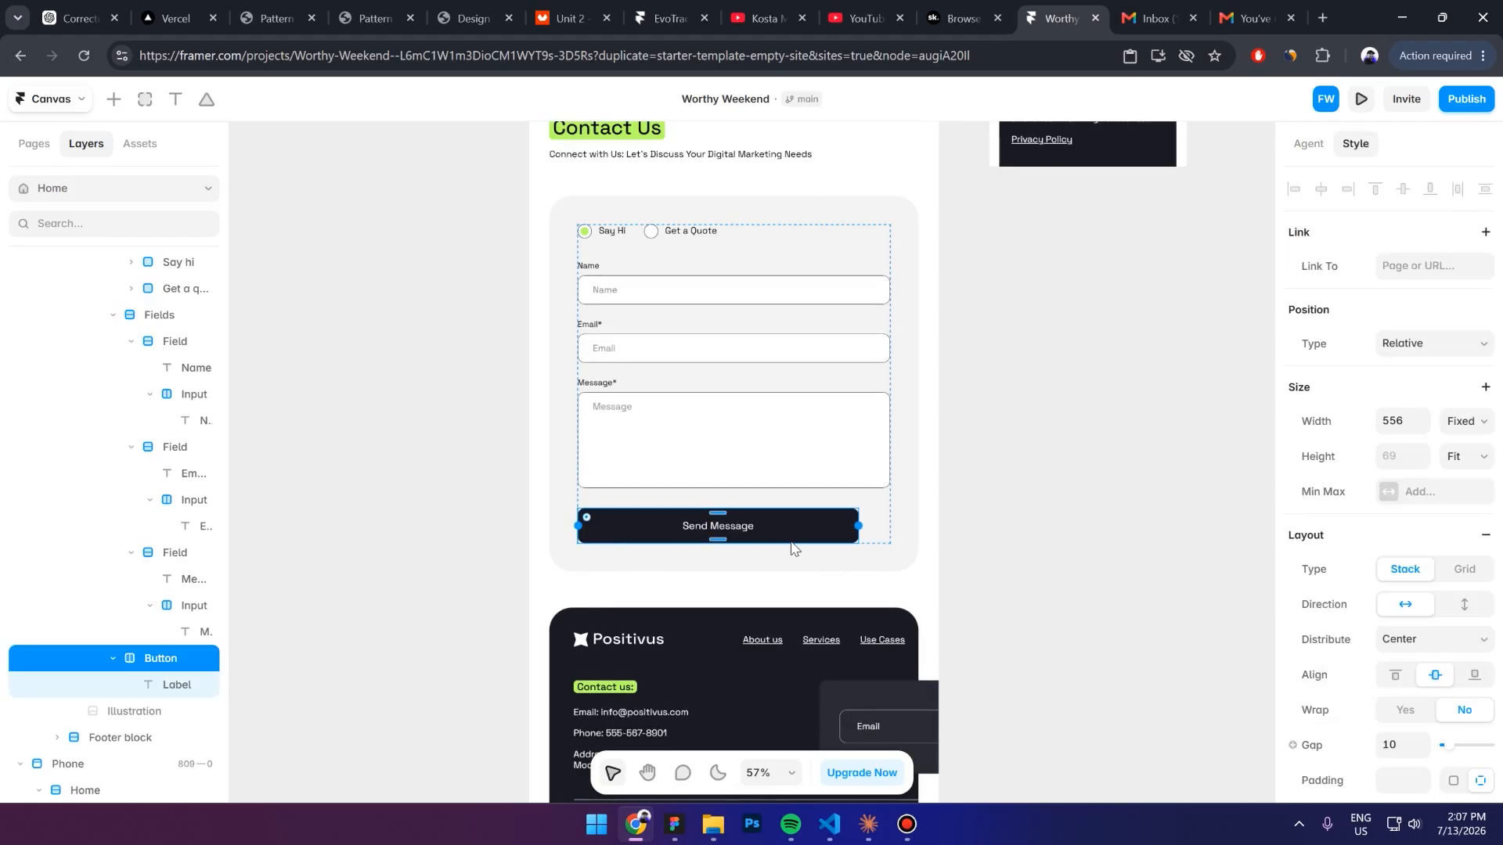
left_click(1460, 426)
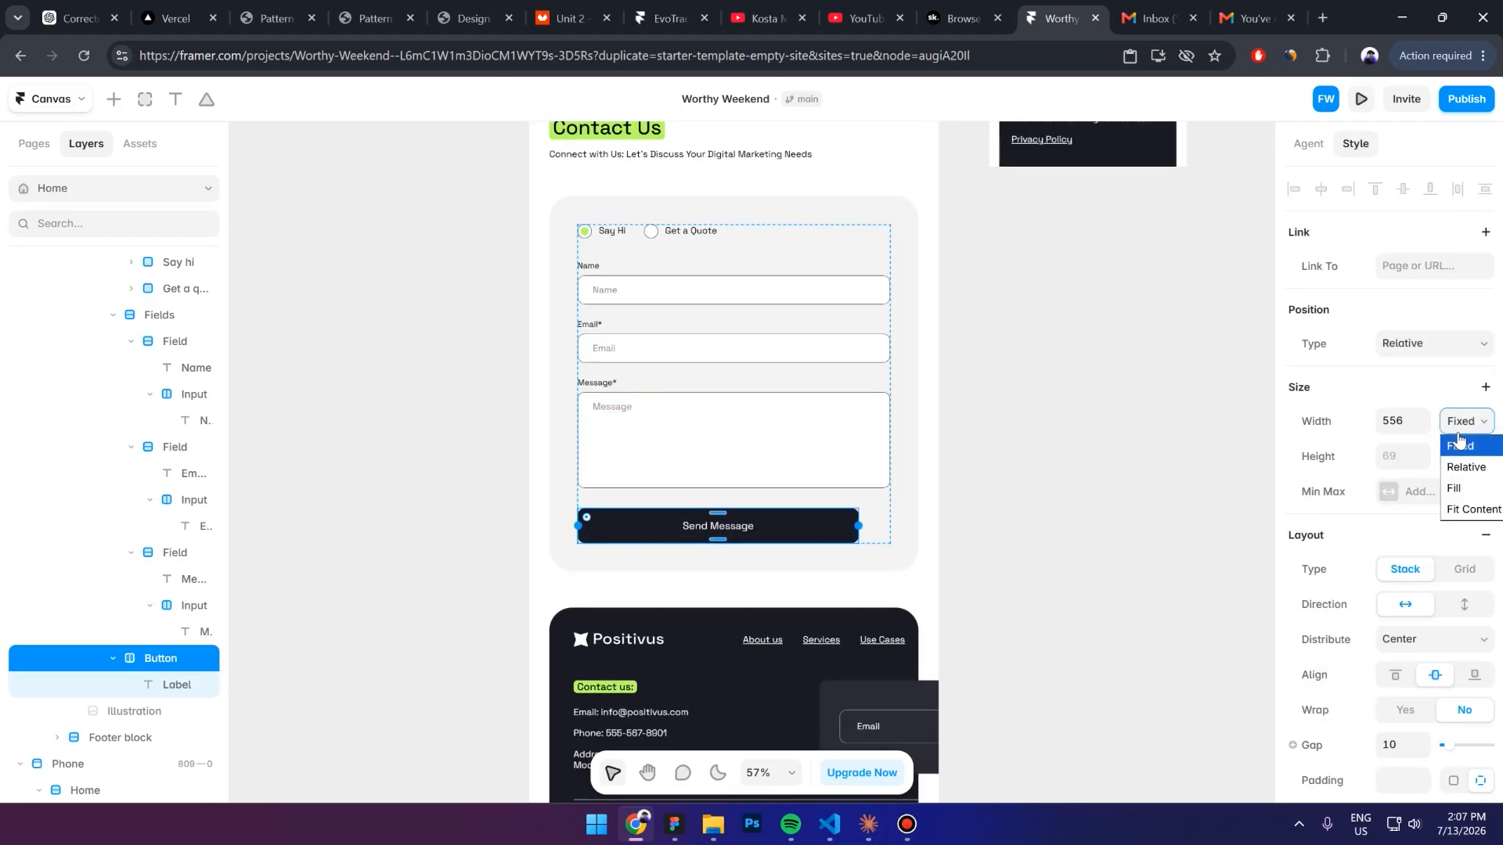
left_click(1454, 488)
left_click(1050, 509)
Stack the Tablet footer's contact details and newsletter form vertically by changing Frame 26's direction
scroll(764, 579, "down", 5)
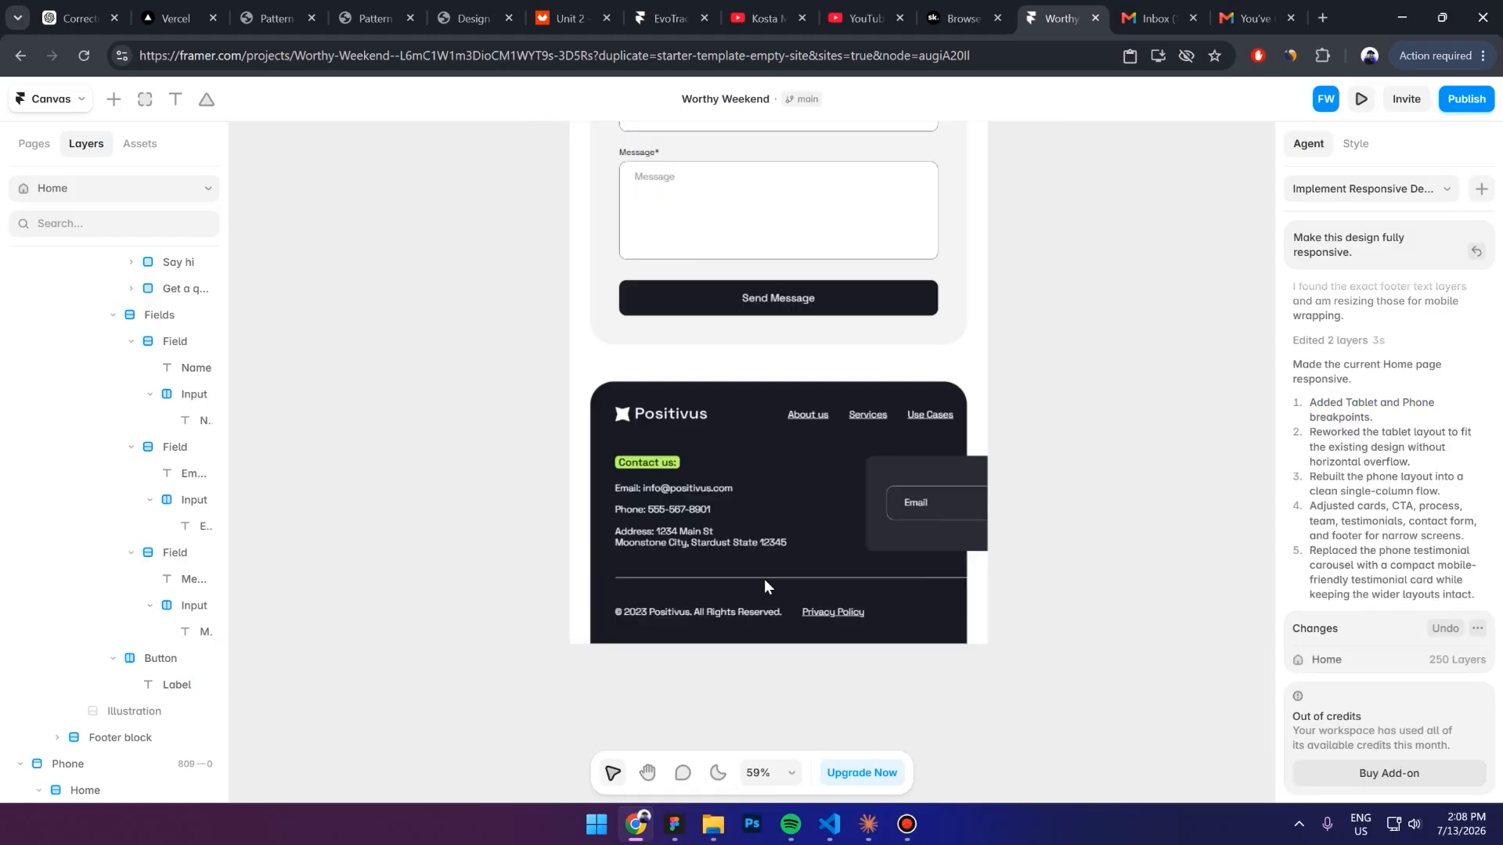
left_click(838, 481)
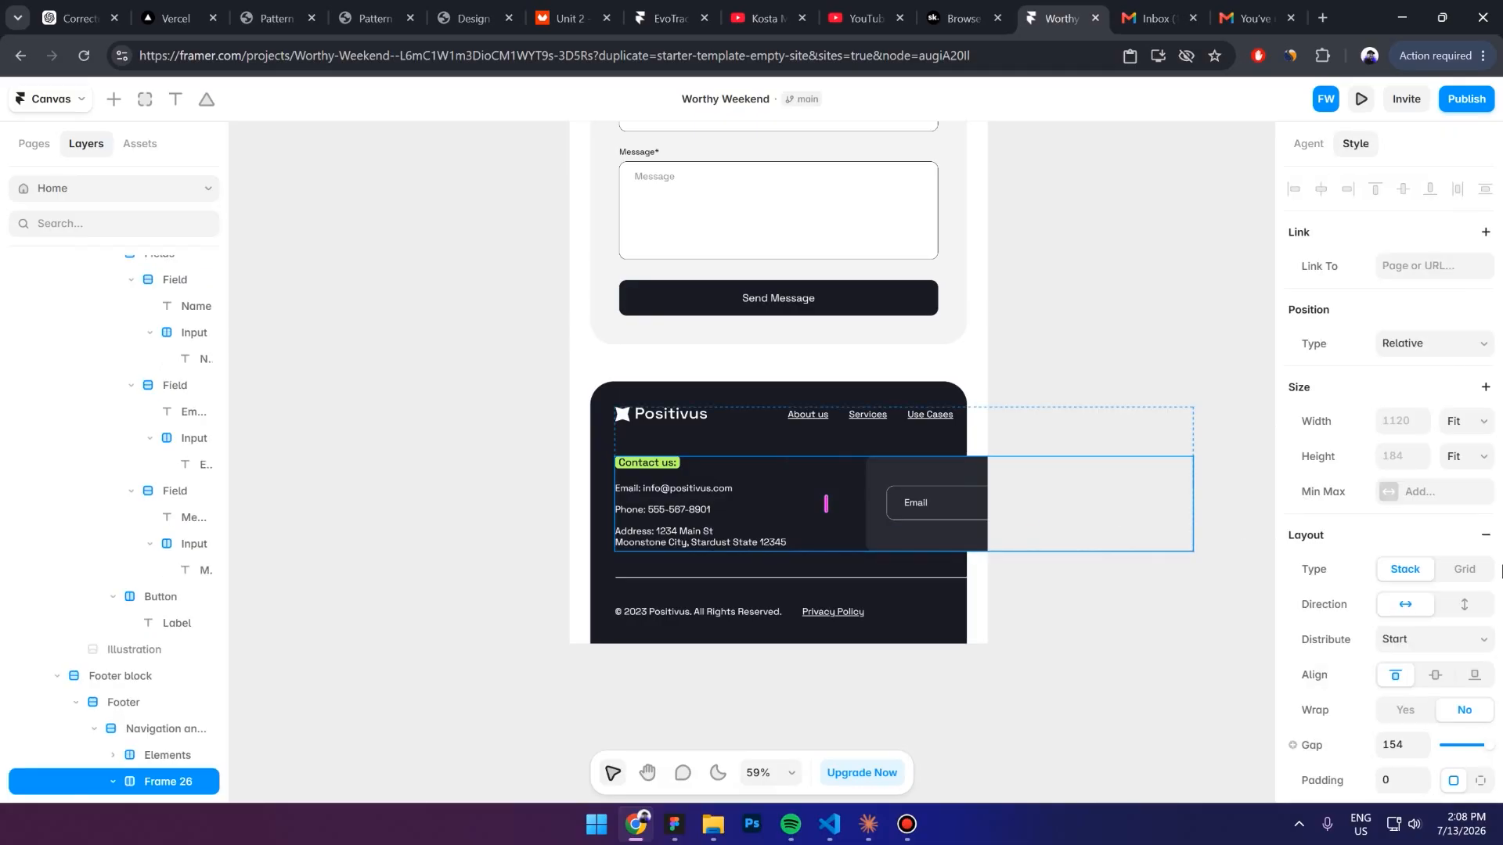
left_click(1464, 605)
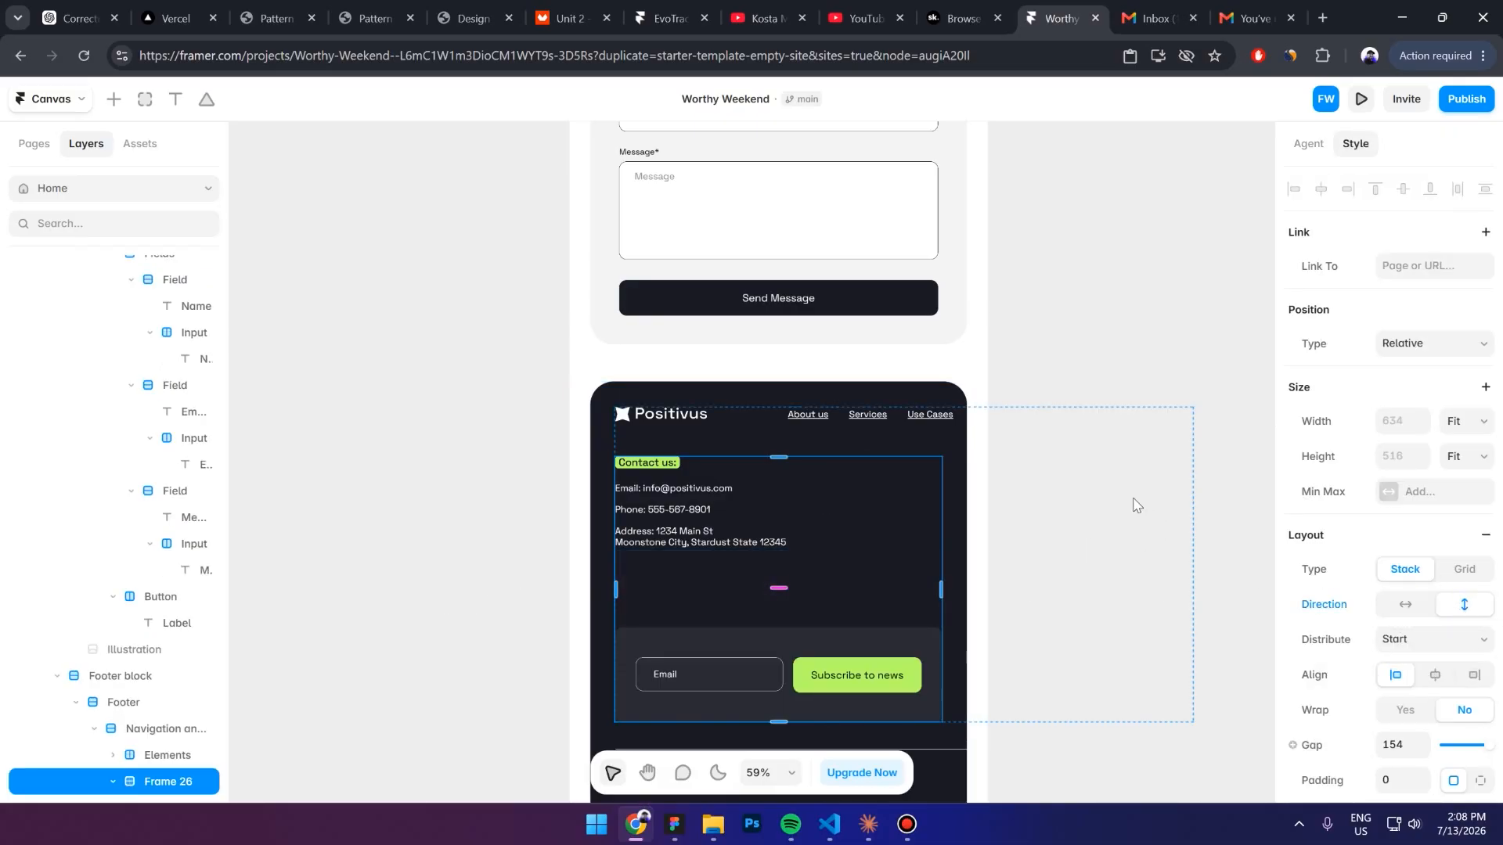
left_click(1092, 492)
Set the width of the Tablet footer's container for the navigation and contact details to Fill
left_click(919, 444)
left_click(1448, 423)
left_click(1455, 489)
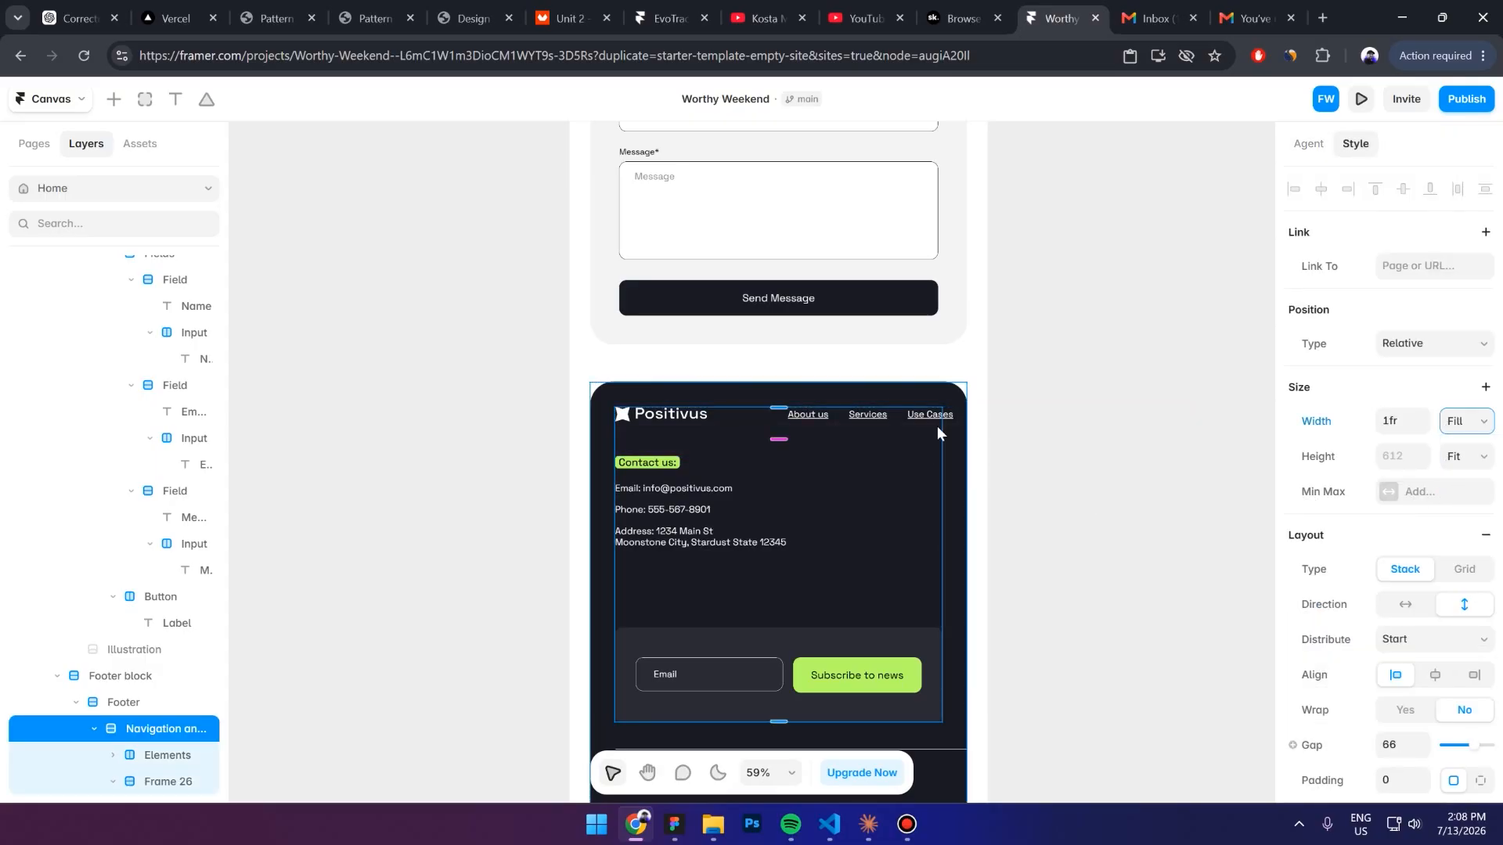
Set the width of the Tablet footer's Elements row, holding the logo and navigation links, to Fill
left_click(1017, 428)
left_click(1466, 421)
left_click(1458, 489)
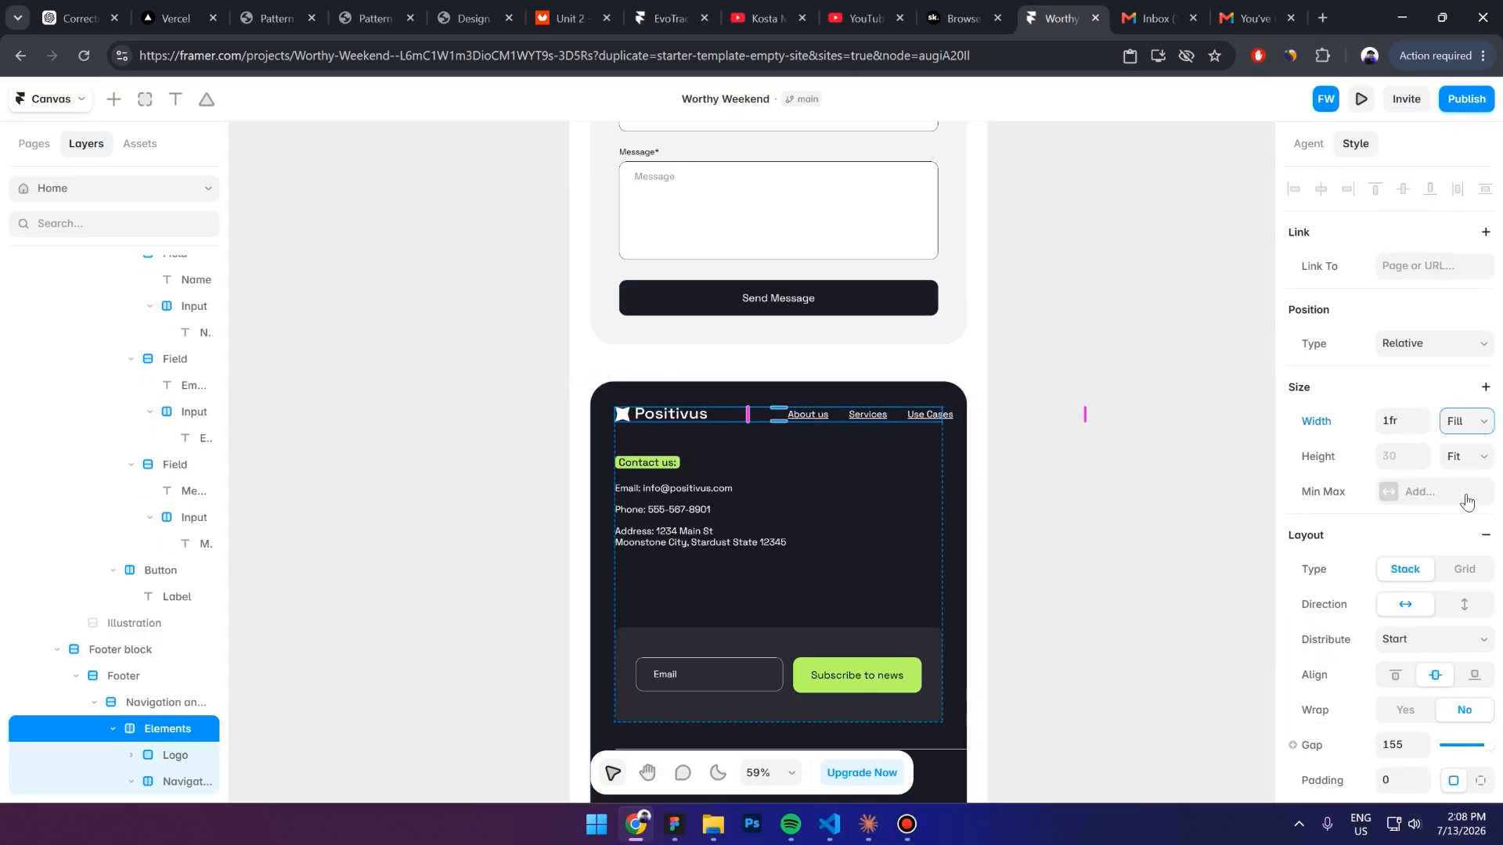
Try a Fill width on the Tablet footer's navigation links and stack the links vertically
left_click(1076, 478)
left_click(838, 410)
left_click(1464, 421)
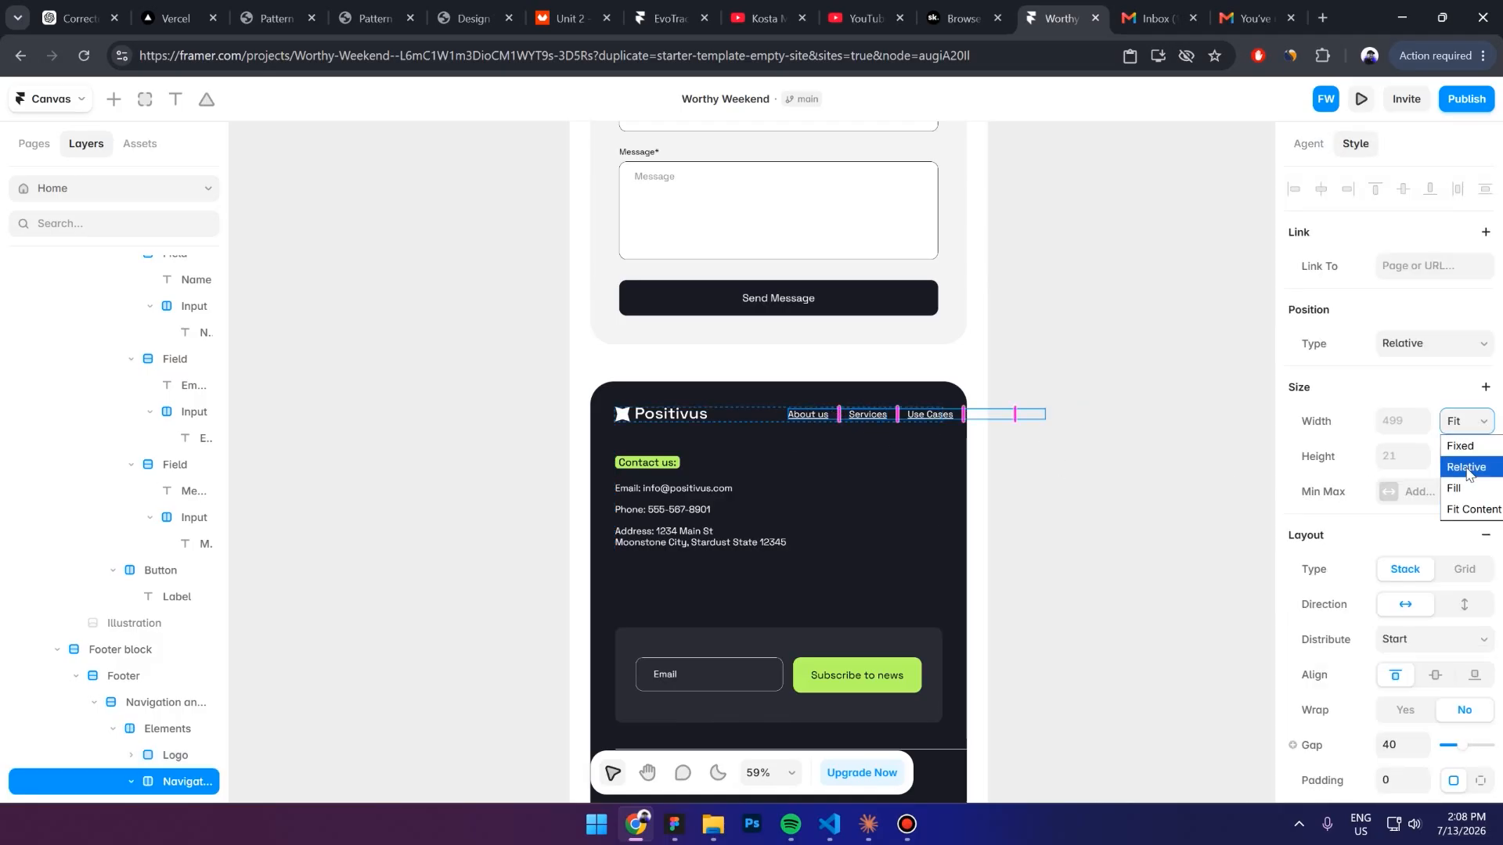
left_click(1468, 488)
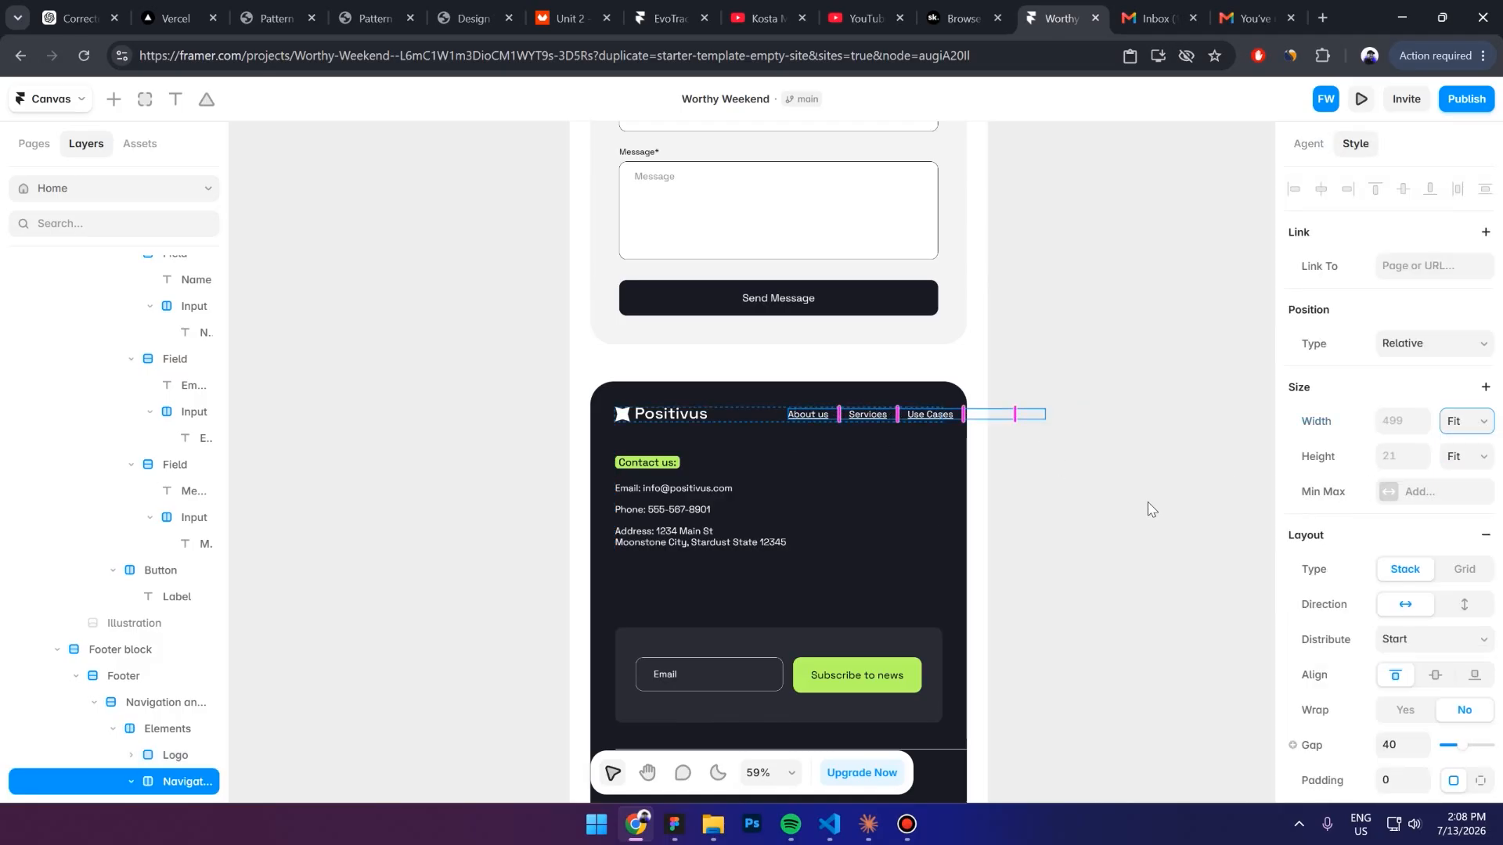
left_click(1463, 606)
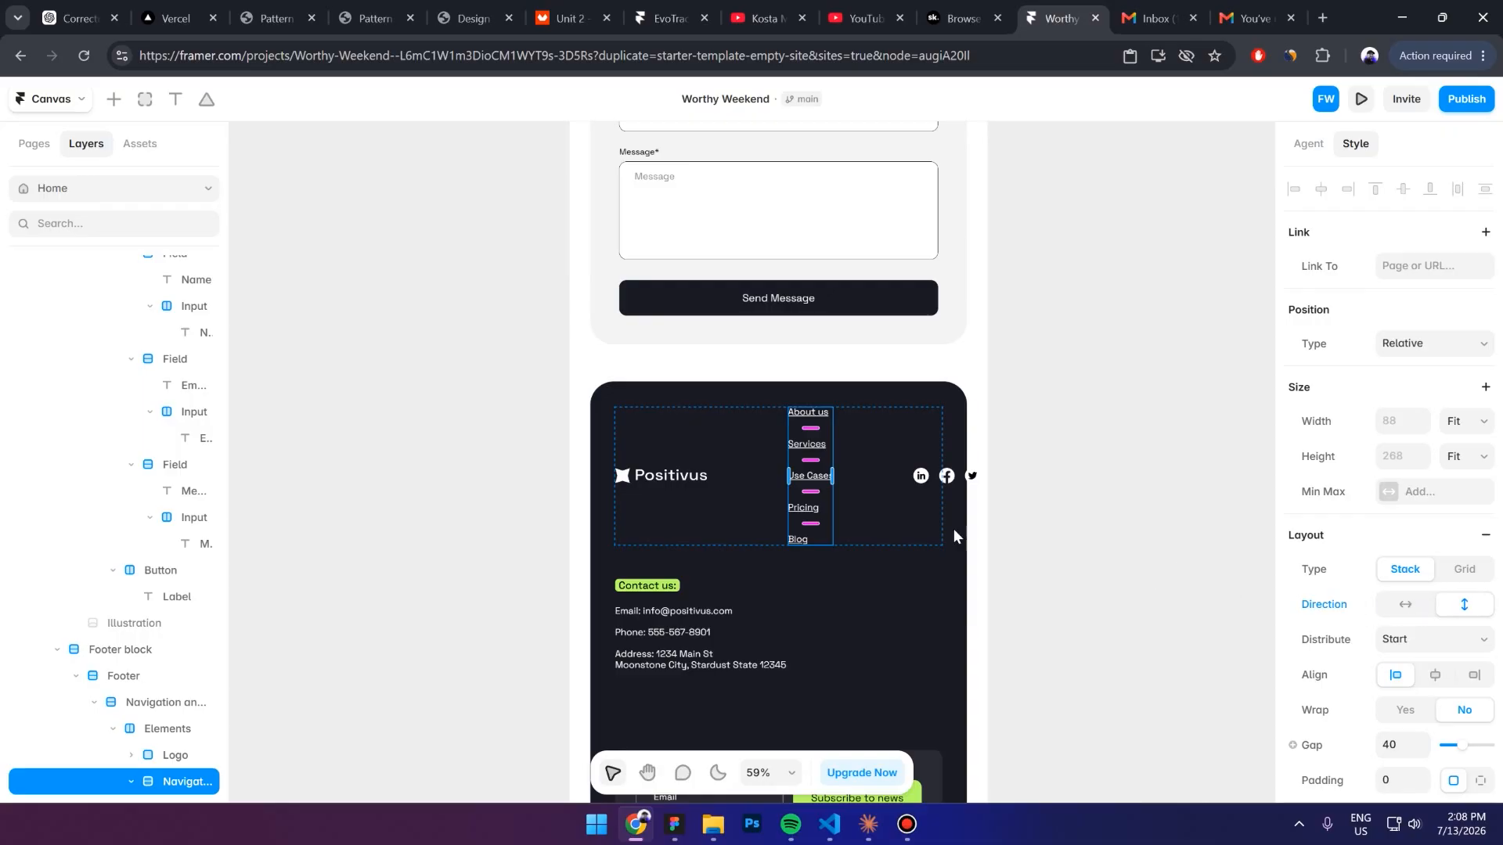
Align the contents of the Tablet footer's Elements row to the start
left_click(707, 431)
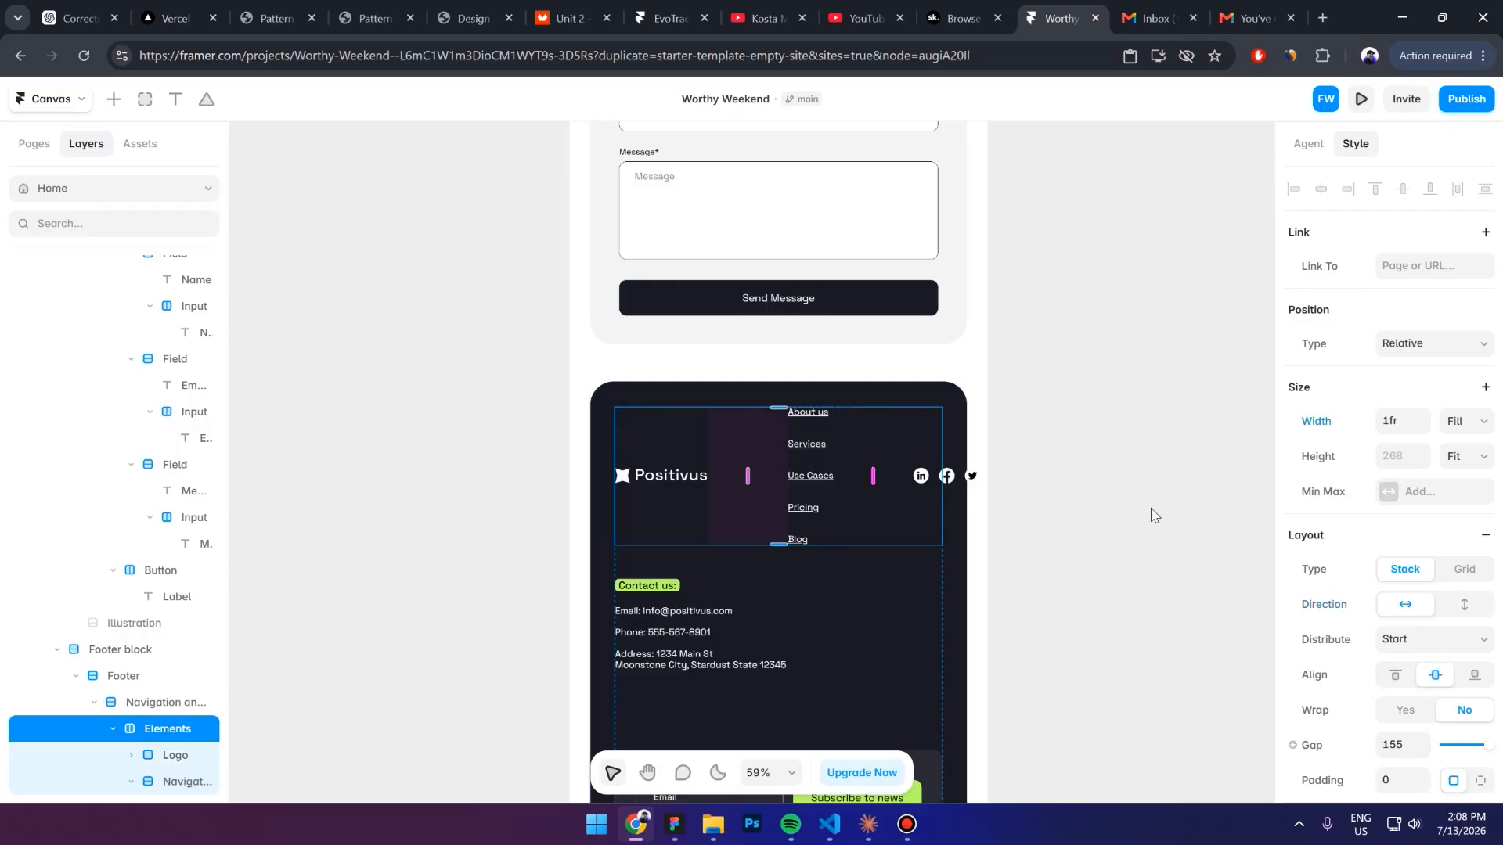
left_click(1399, 681)
Try a Fill width on the Tablet footer's social icons and remove the icons from that footer
scroll(922, 415, "up", 3)
left_click(922, 415)
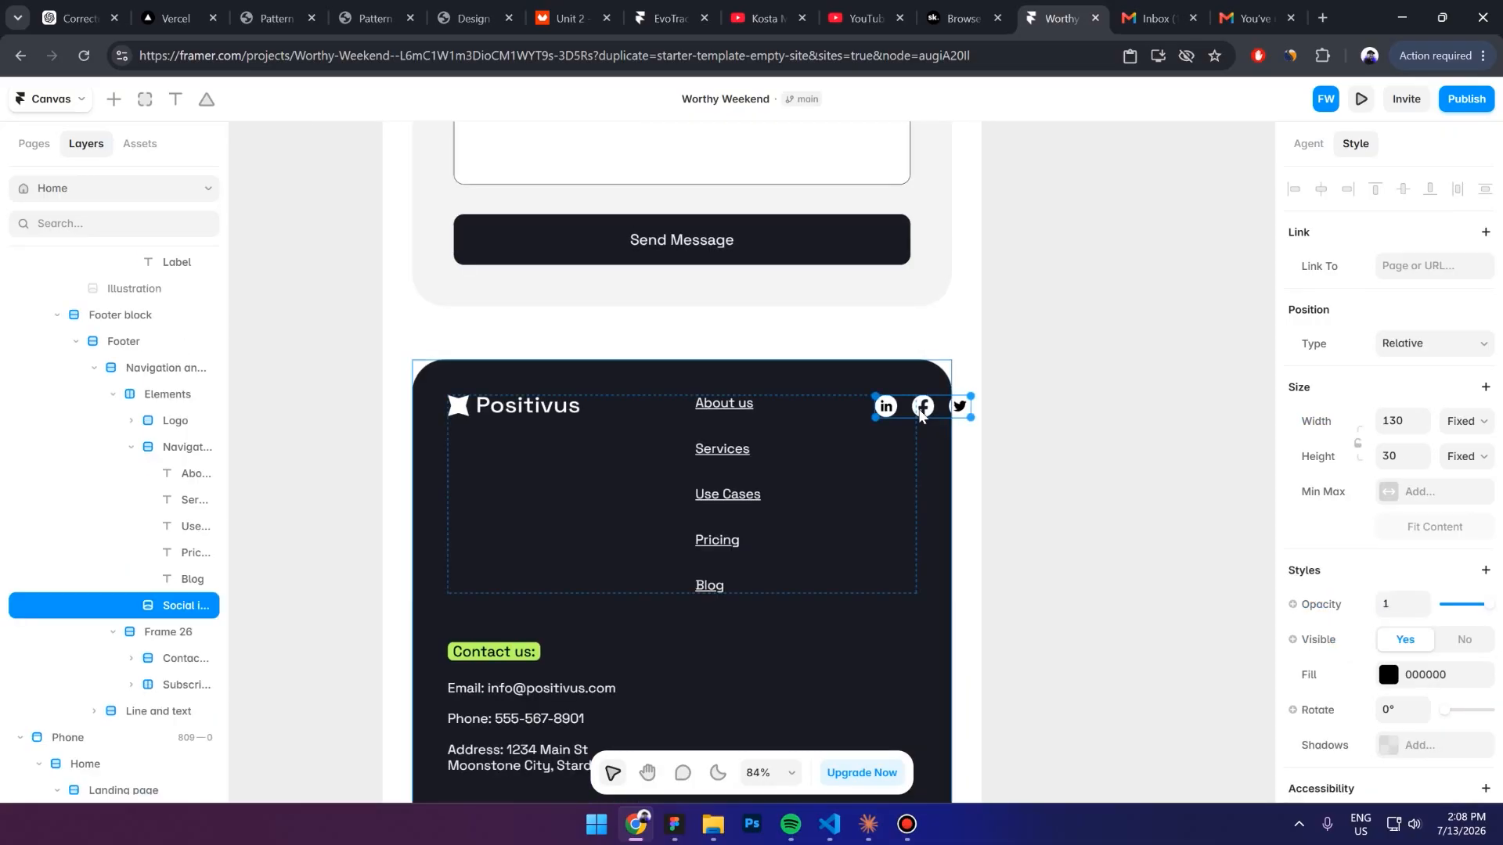
left_click(1466, 421)
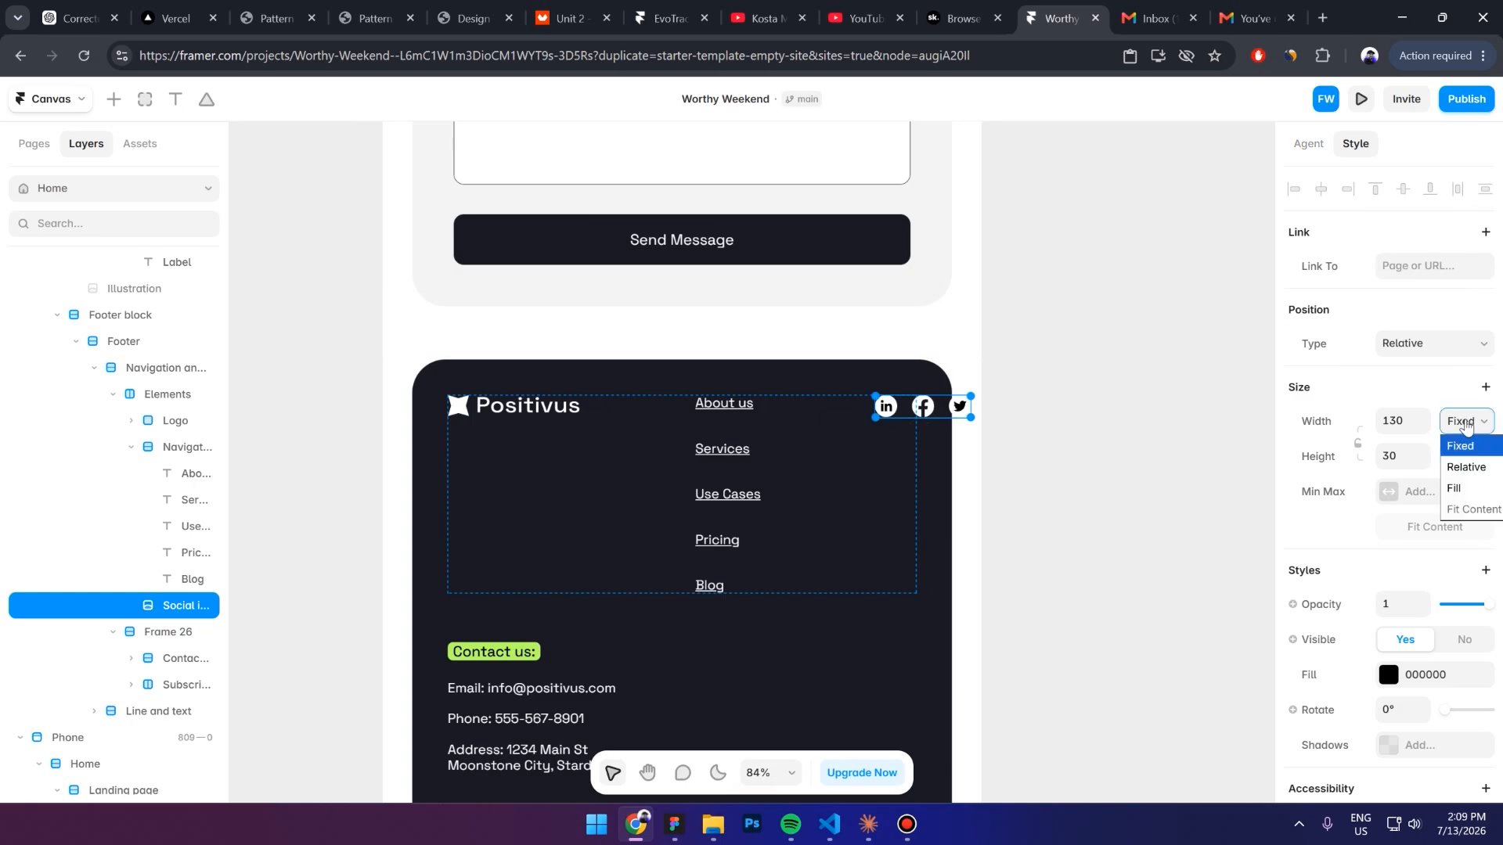
left_click(1458, 489)
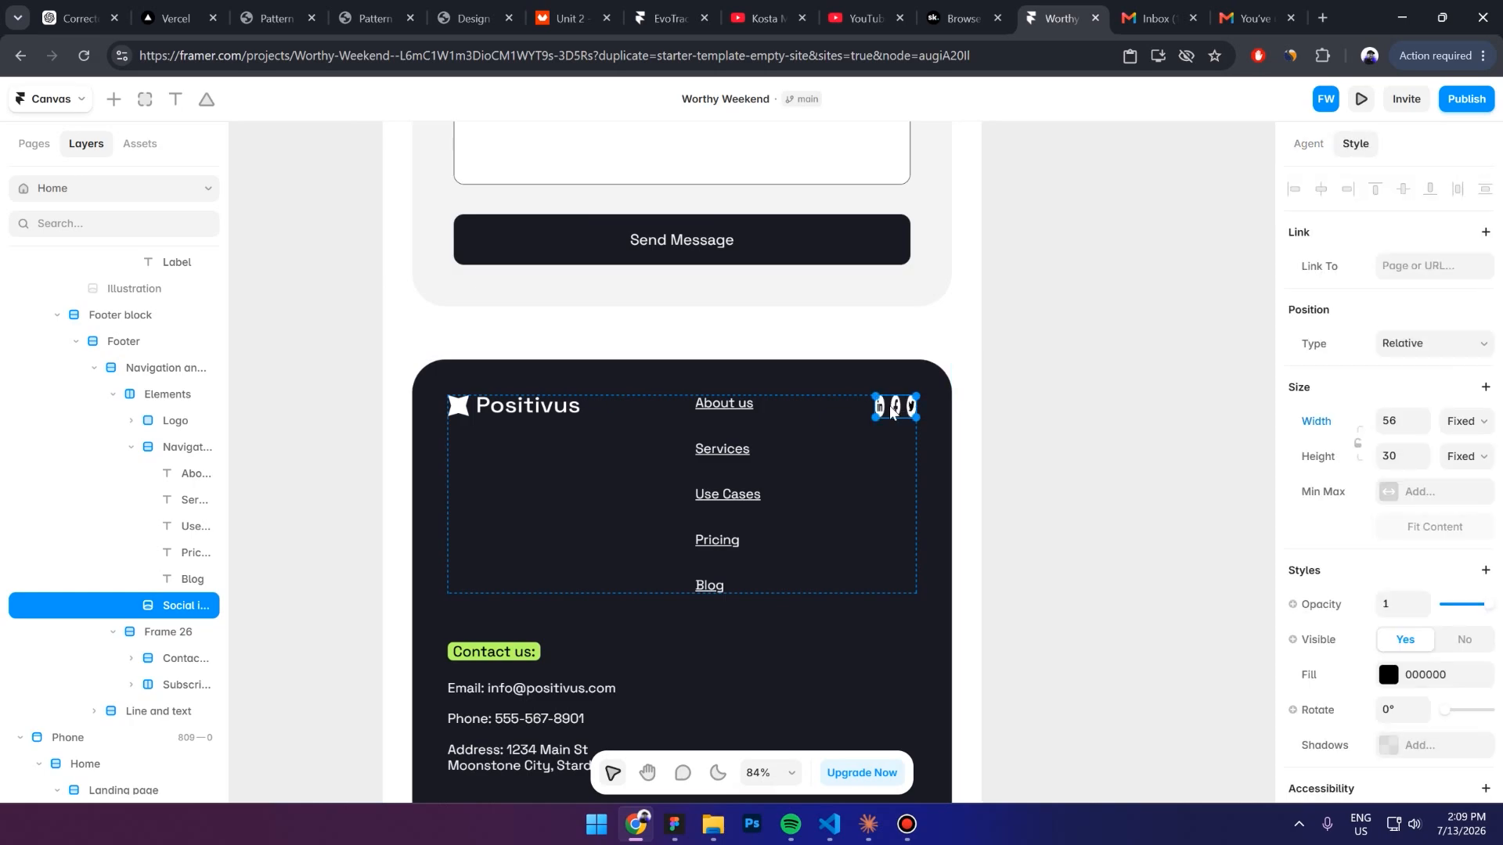
Set the distribution of the Tablet footer's Elements row to Space Between
left_click(815, 416)
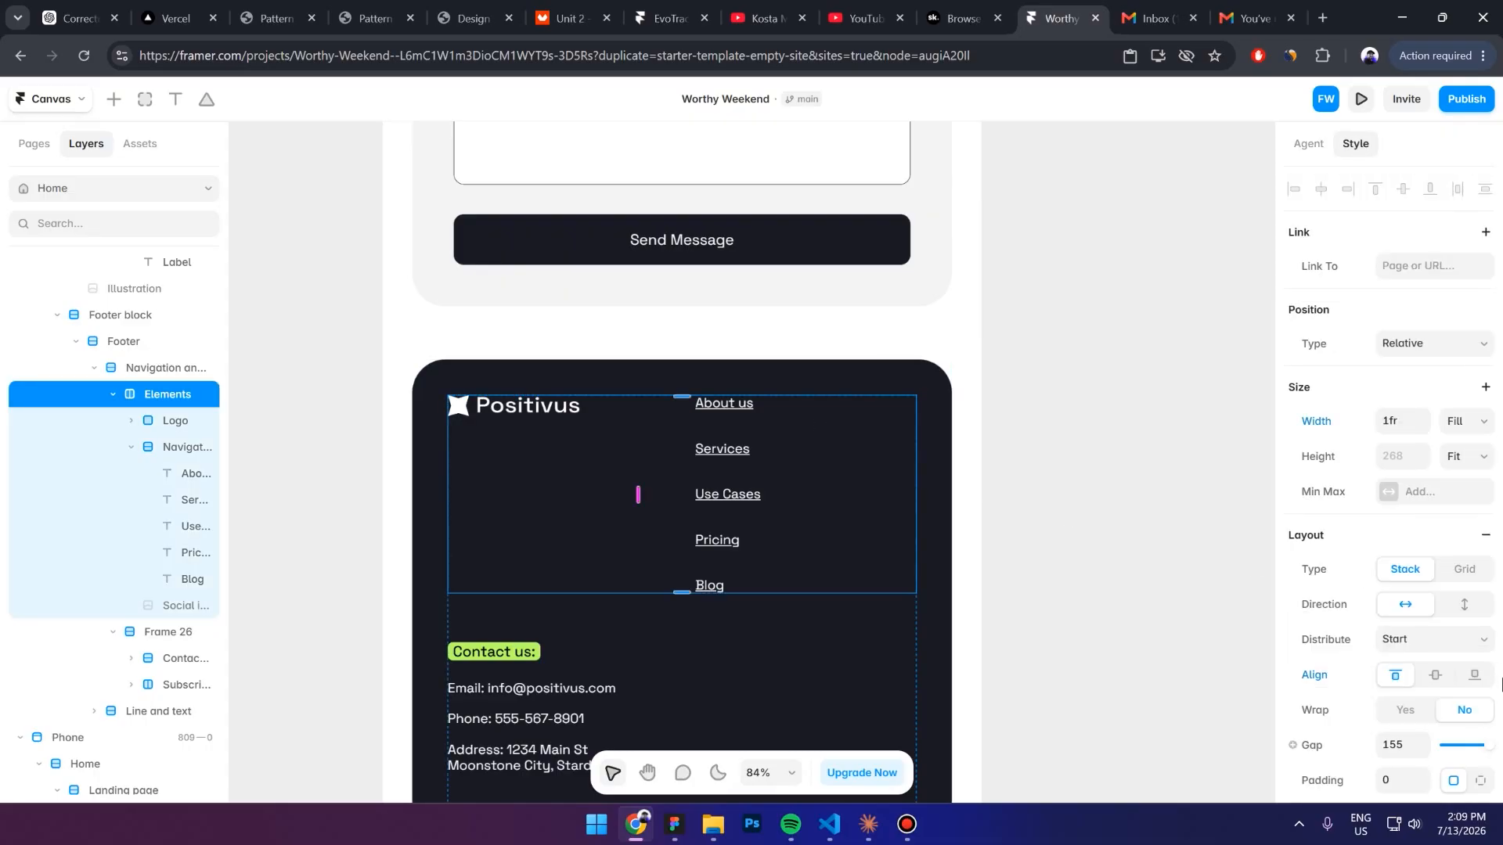
left_click(1430, 639)
left_click(1421, 727)
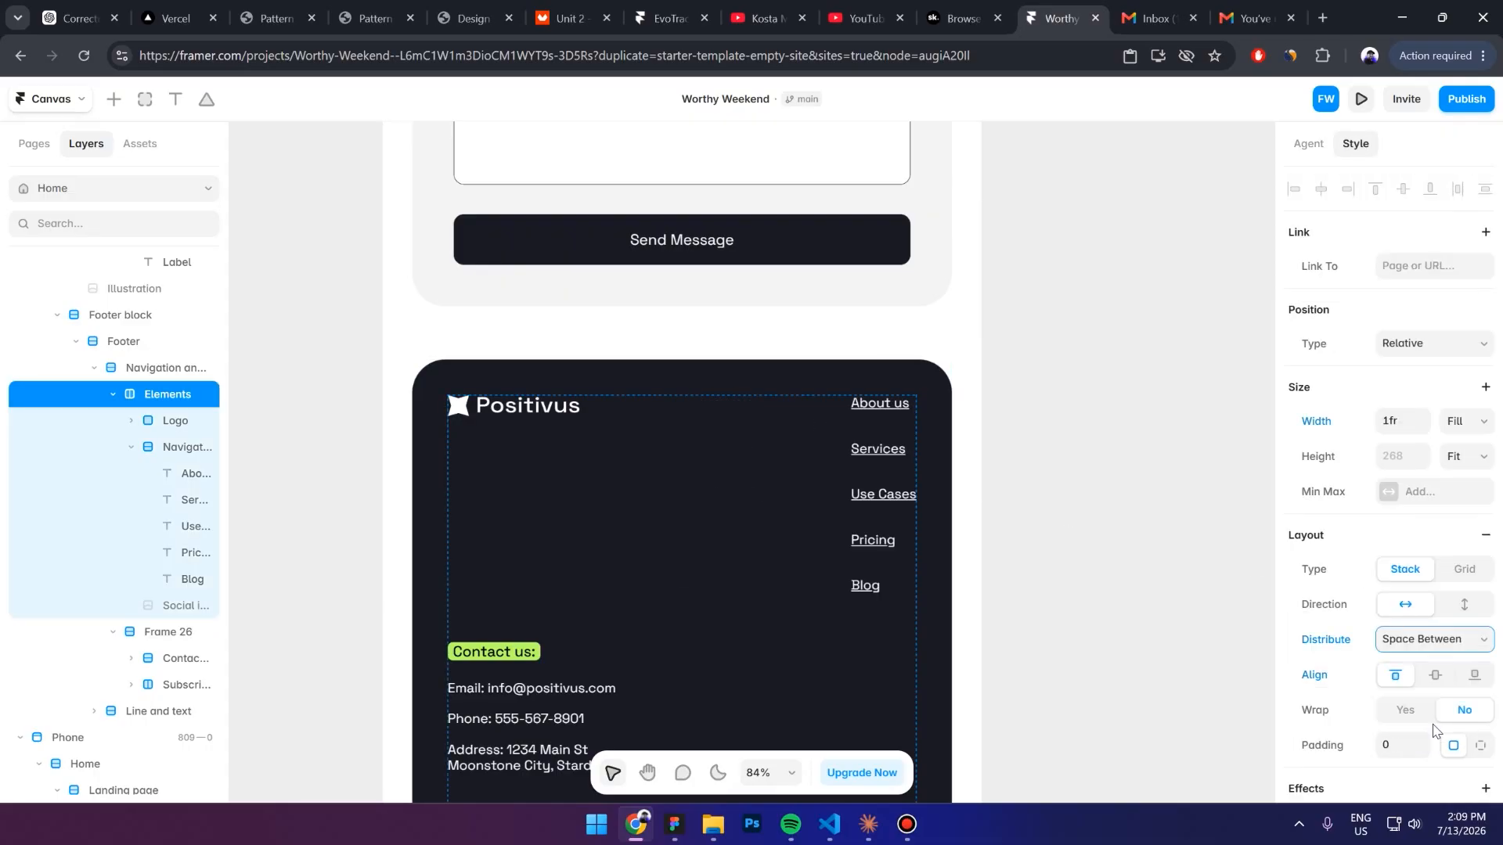
Set the gap between the Tablet footer's contact details and newsletter form in Frame 26 to 48
scroll(749, 412, "down", 3)
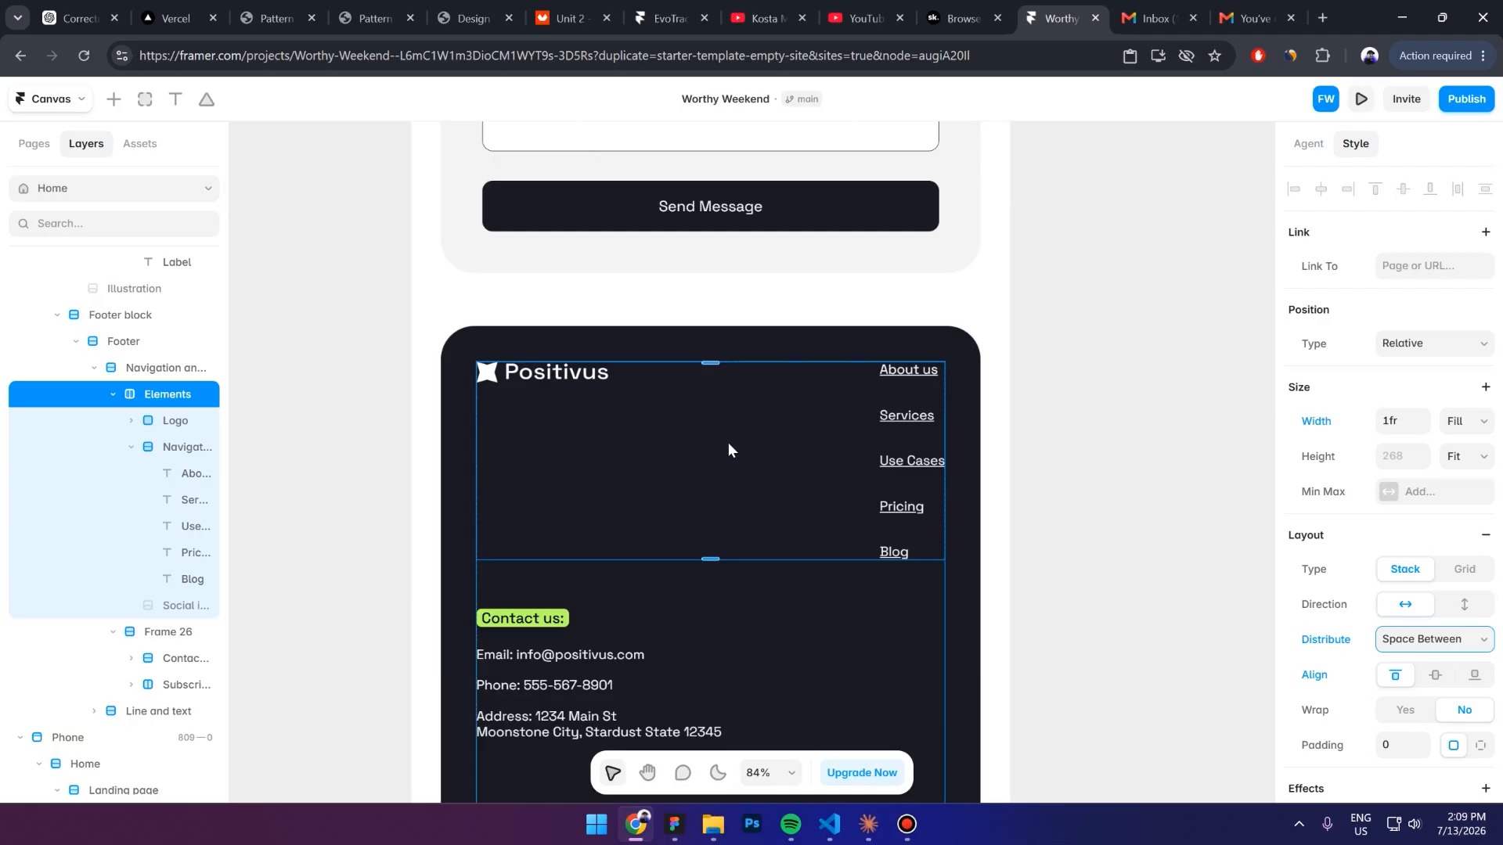
left_click(869, 605)
scroll(667, 558, "up", 1)
left_click(672, 560)
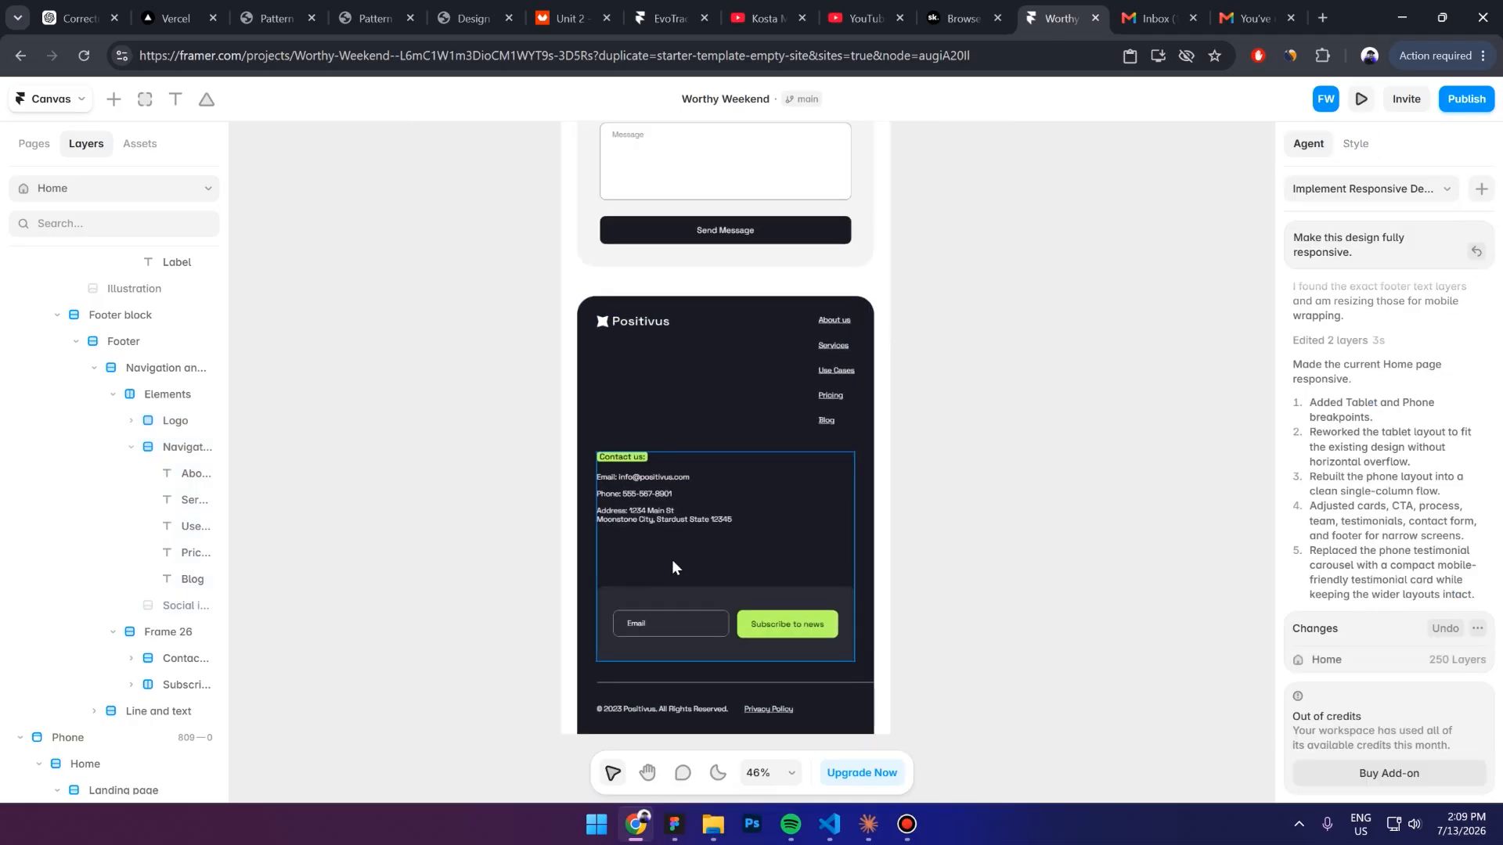
scroll(1409, 671, "down", 1)
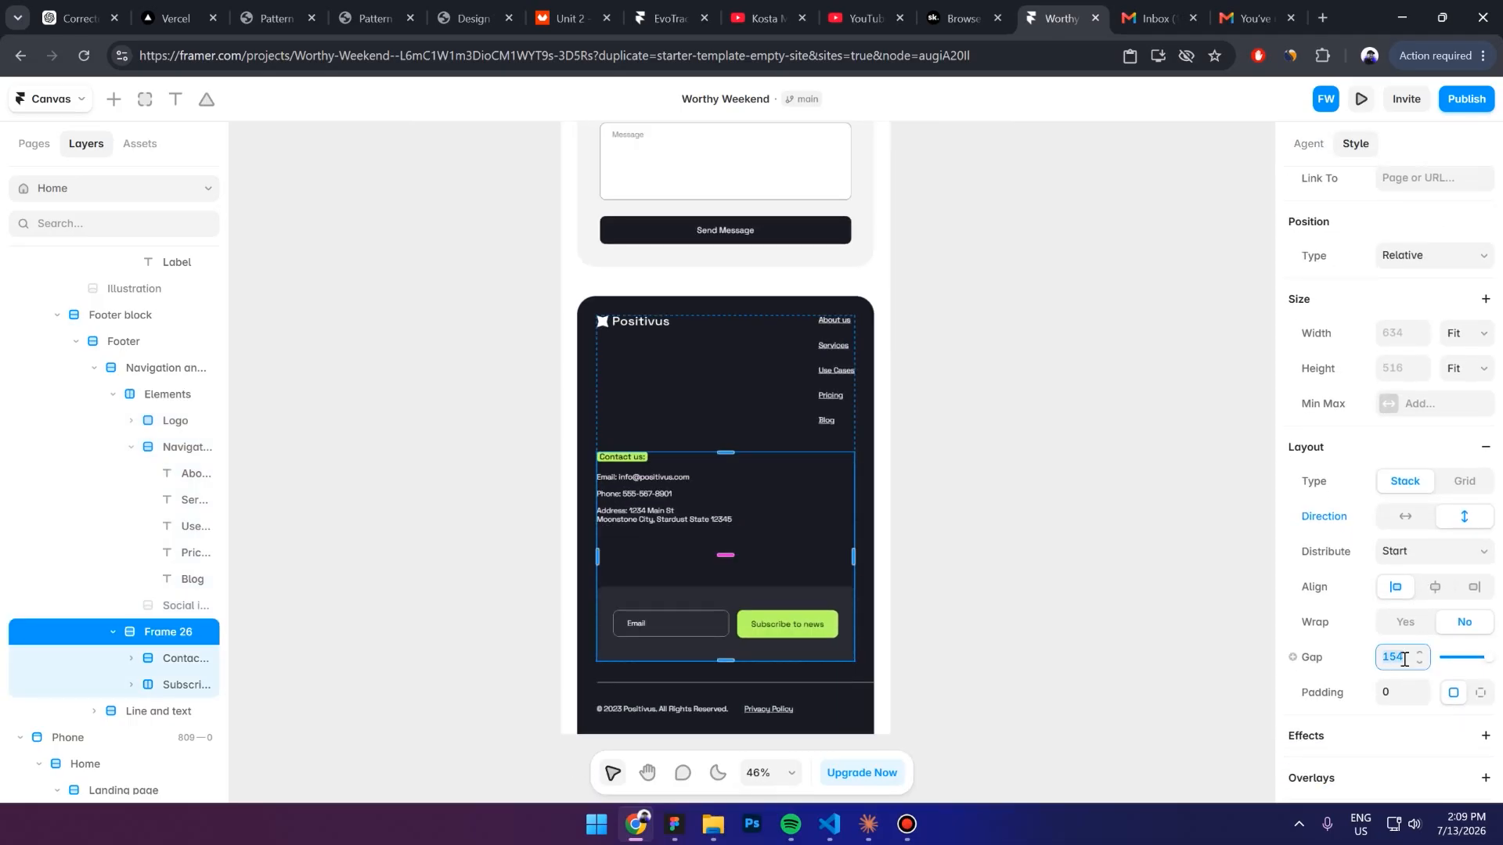
key("Return")
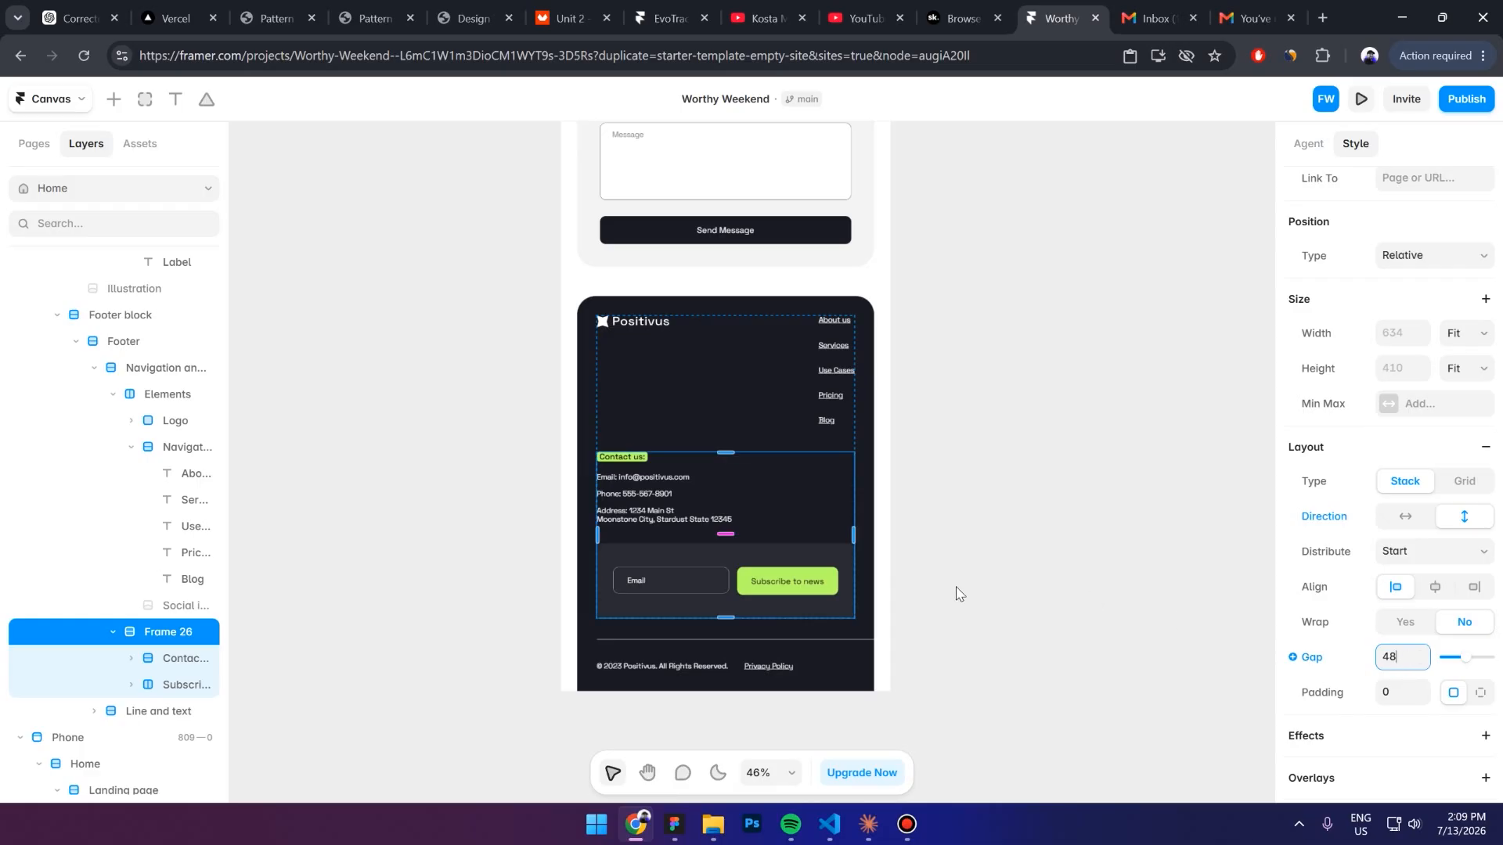
left_click(956, 589)
Arrange the Tablet footer's navigation links horizontally by changing their stack direction
scroll(689, 453, "up", 1)
left_click(786, 355)
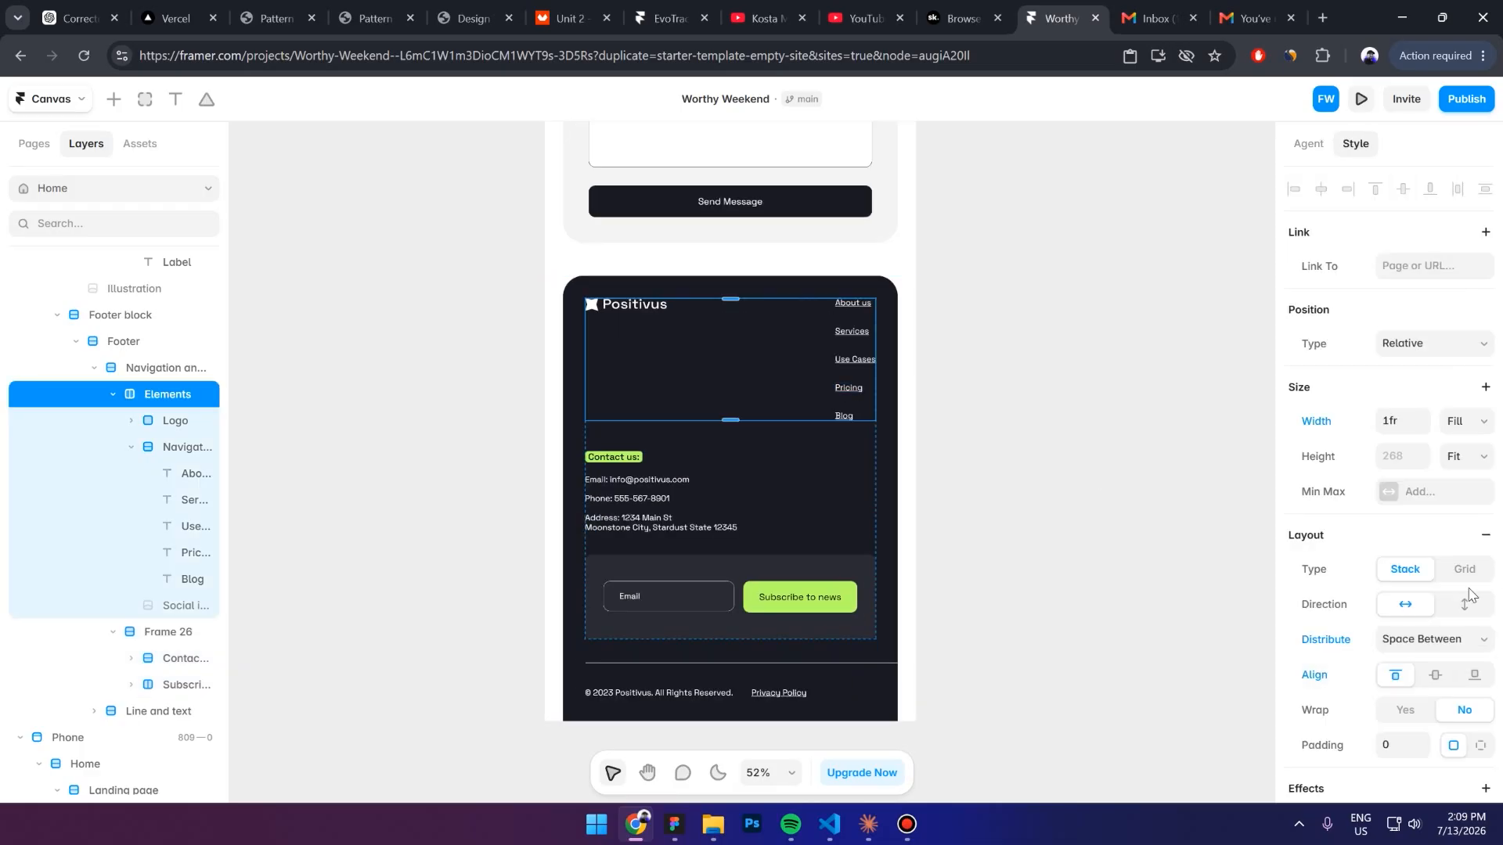
left_click(845, 344)
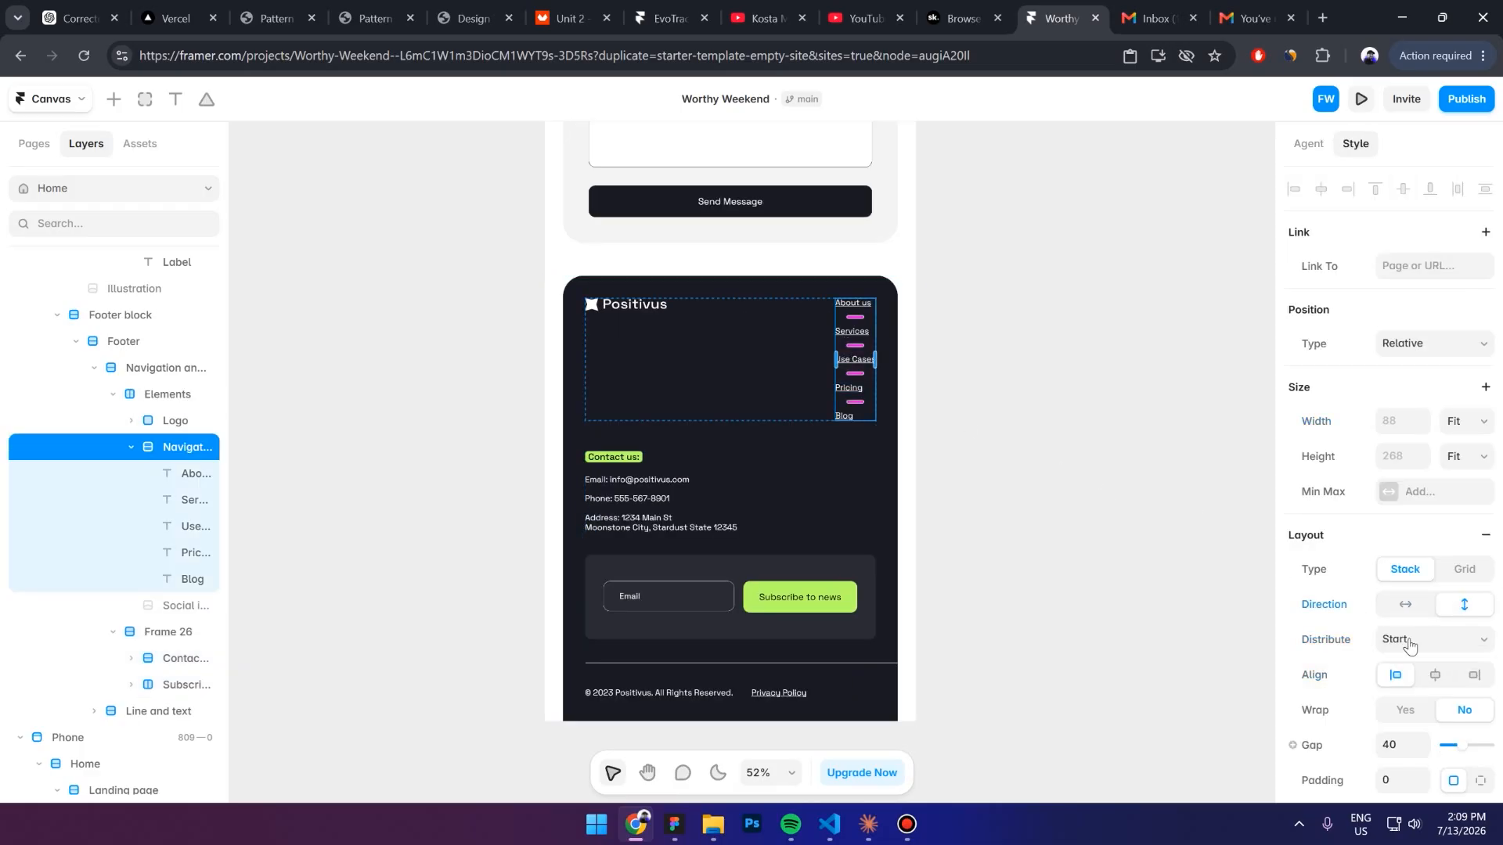
left_click(1402, 606)
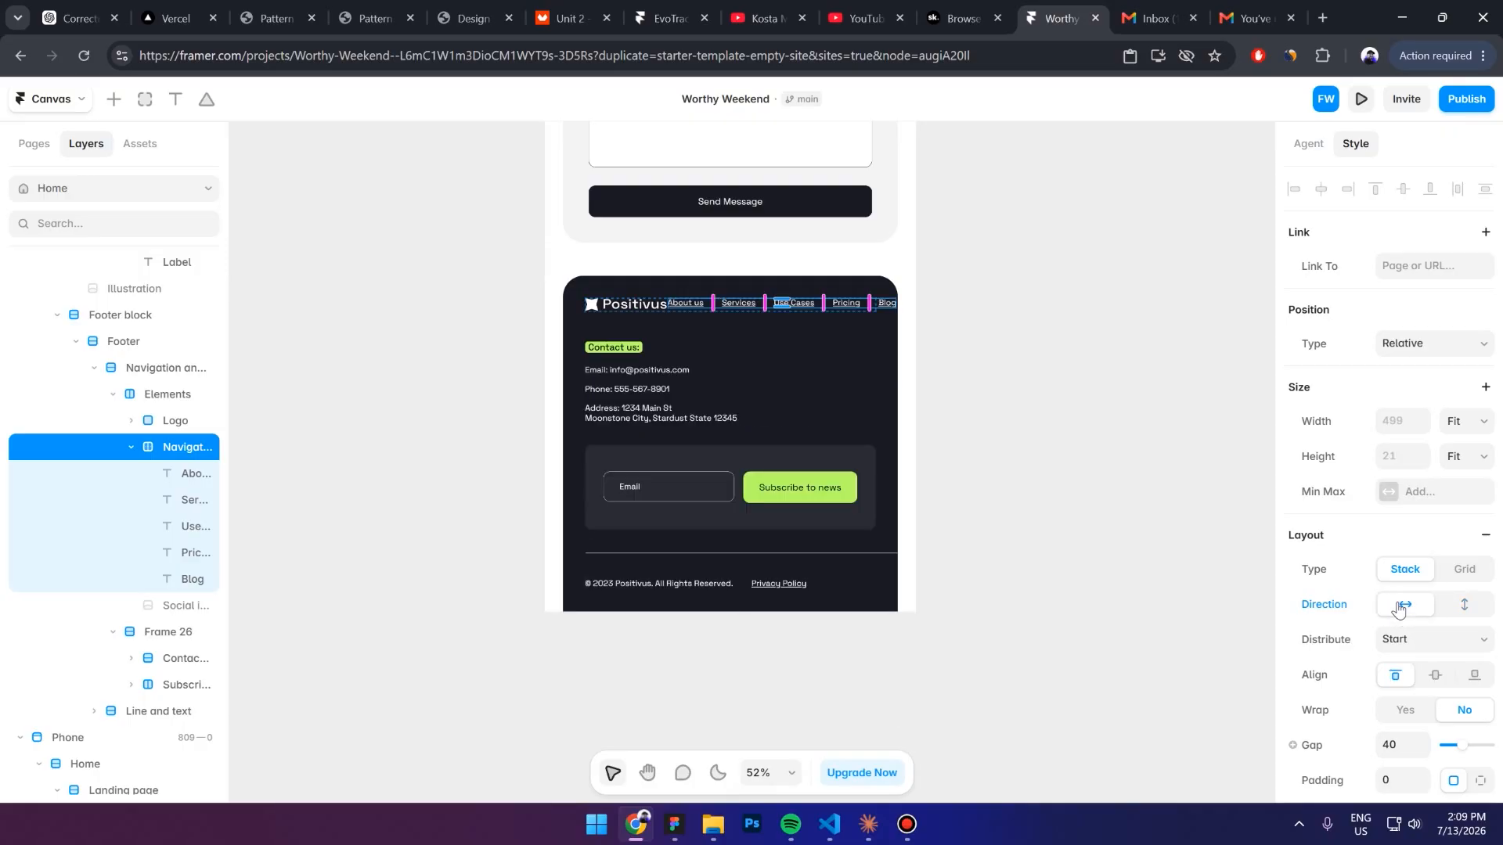
Stack the logo and navigation links of the Tablet footer's Elements frame vertically with Start distribution
left_click(131, 447)
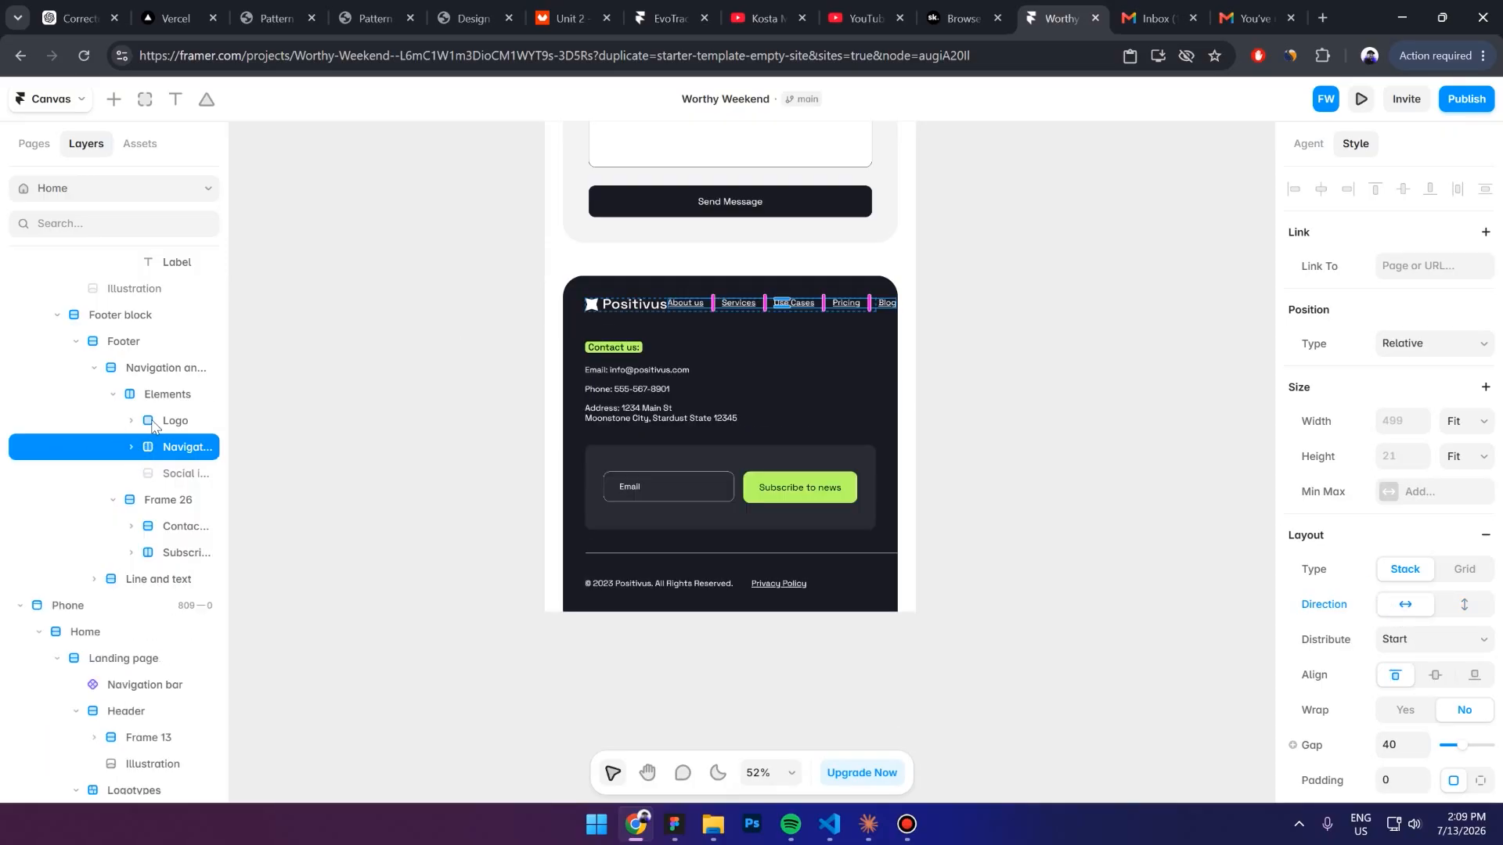
left_click(164, 394)
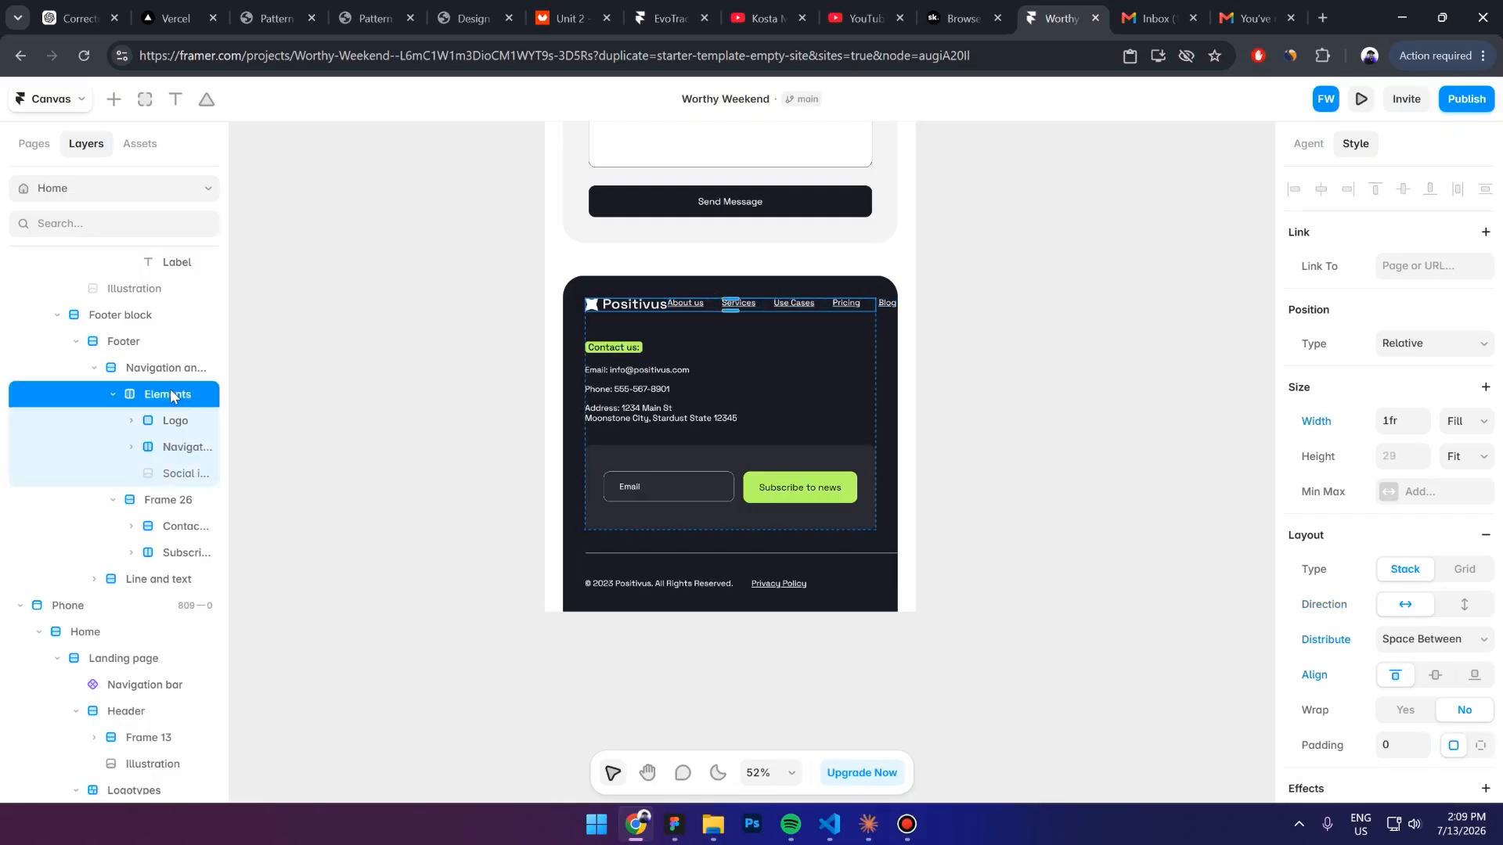
left_click(1464, 606)
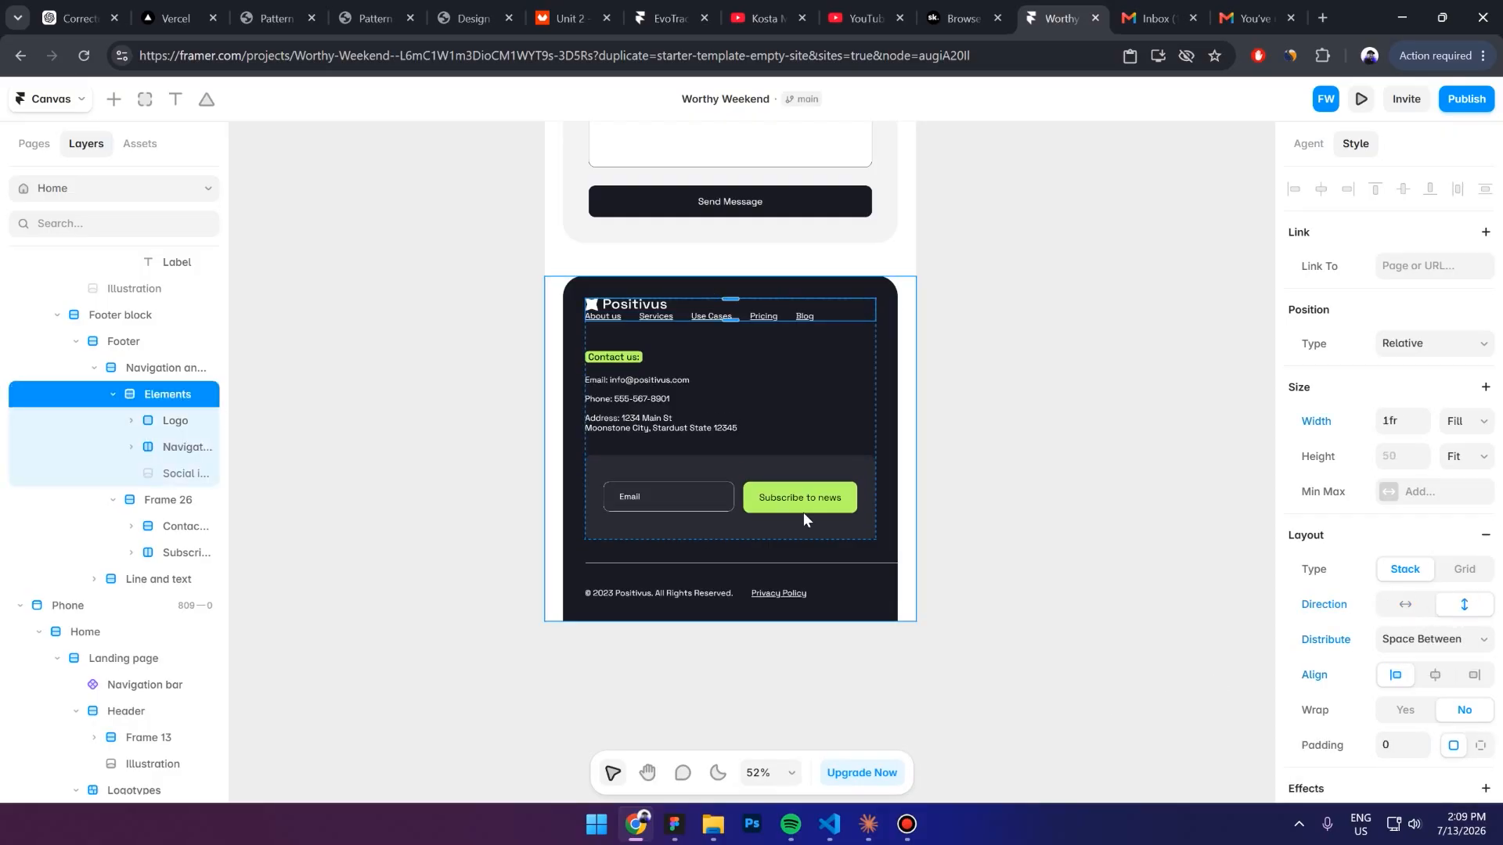
scroll(667, 279, "up", 2)
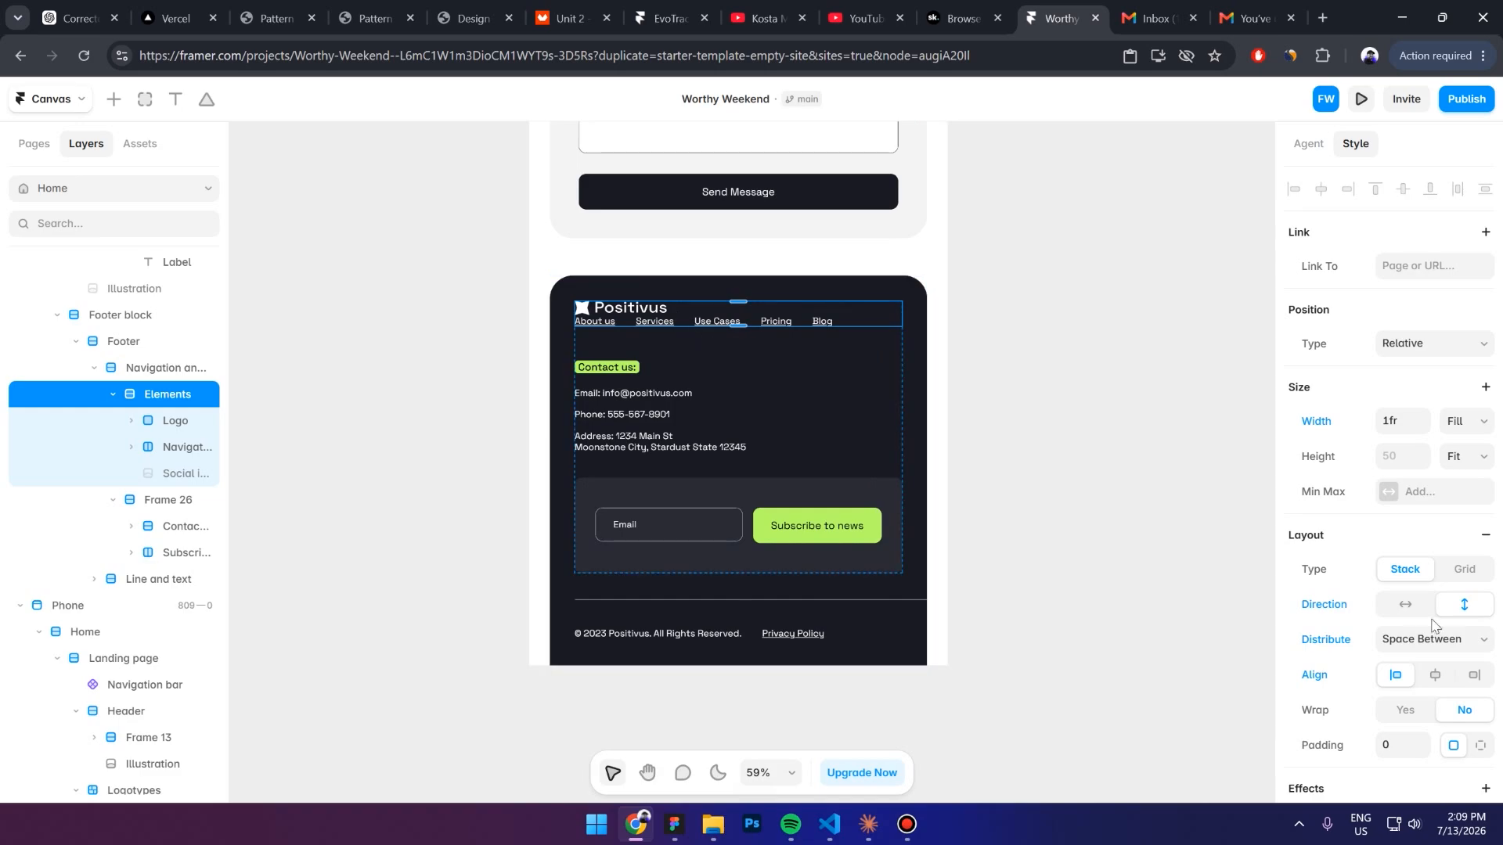
left_click(1440, 640)
left_click(1427, 672)
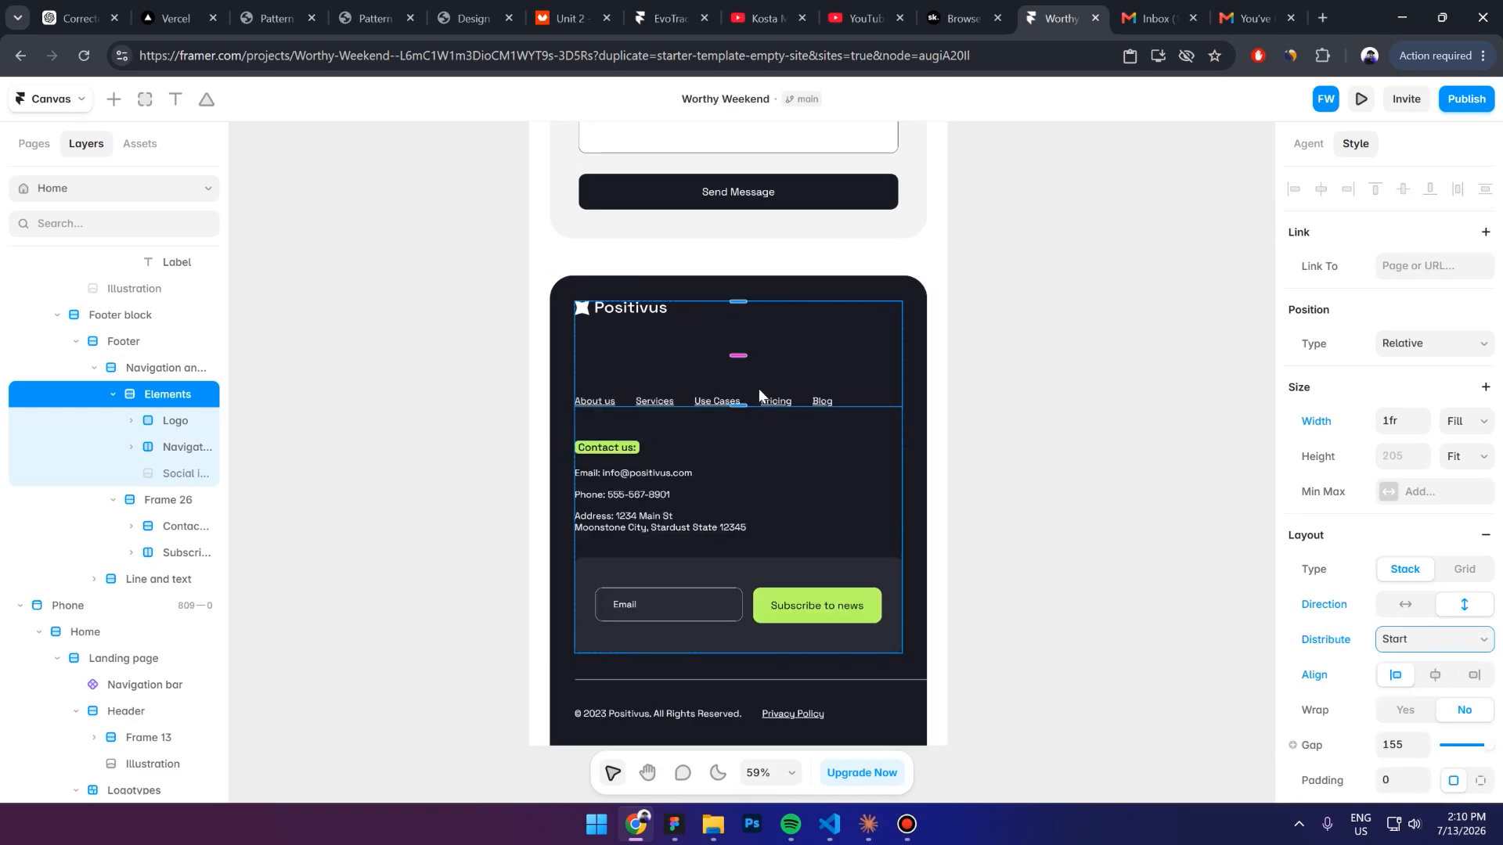
Set the gap between the Tablet footer's logo and navigation links to 40
left_click_drag(736, 357, 738, 287)
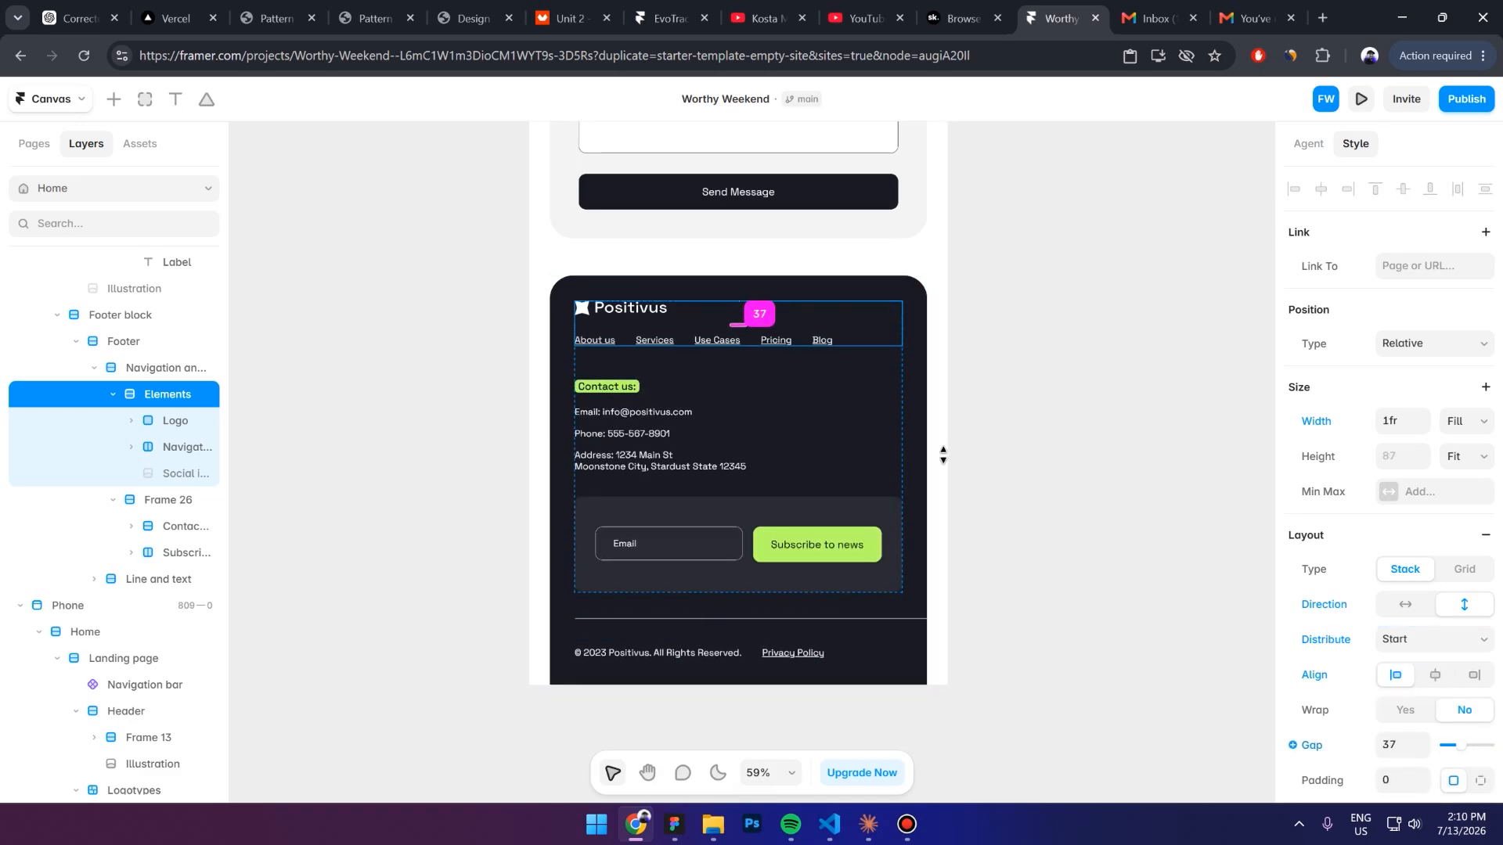
left_click(1396, 743)
type("40")
left_click(1135, 575)
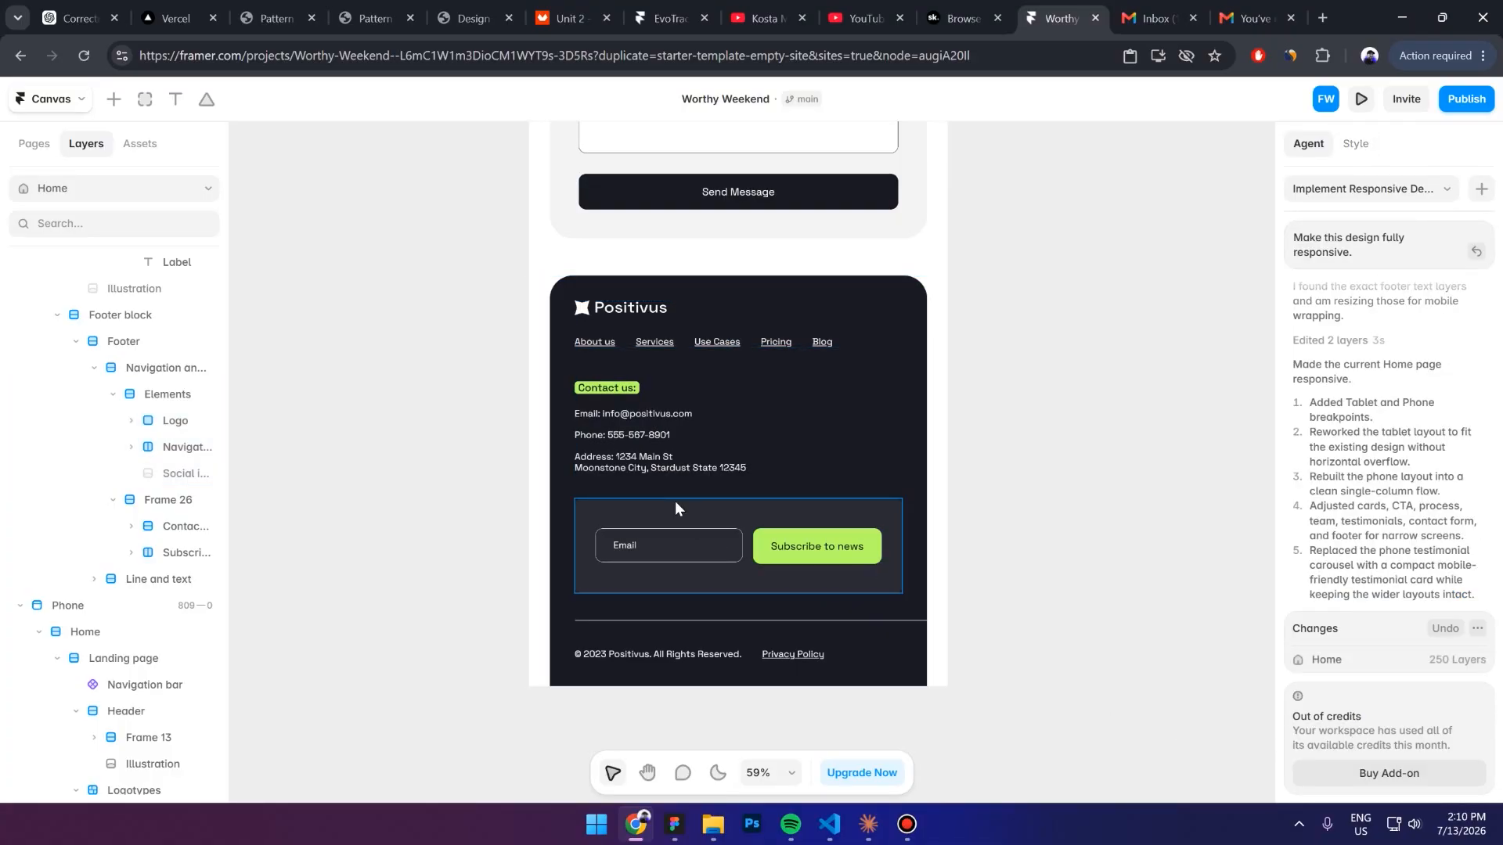
Remove the social icons from the Phone footer
scroll(577, 539, "down", 5)
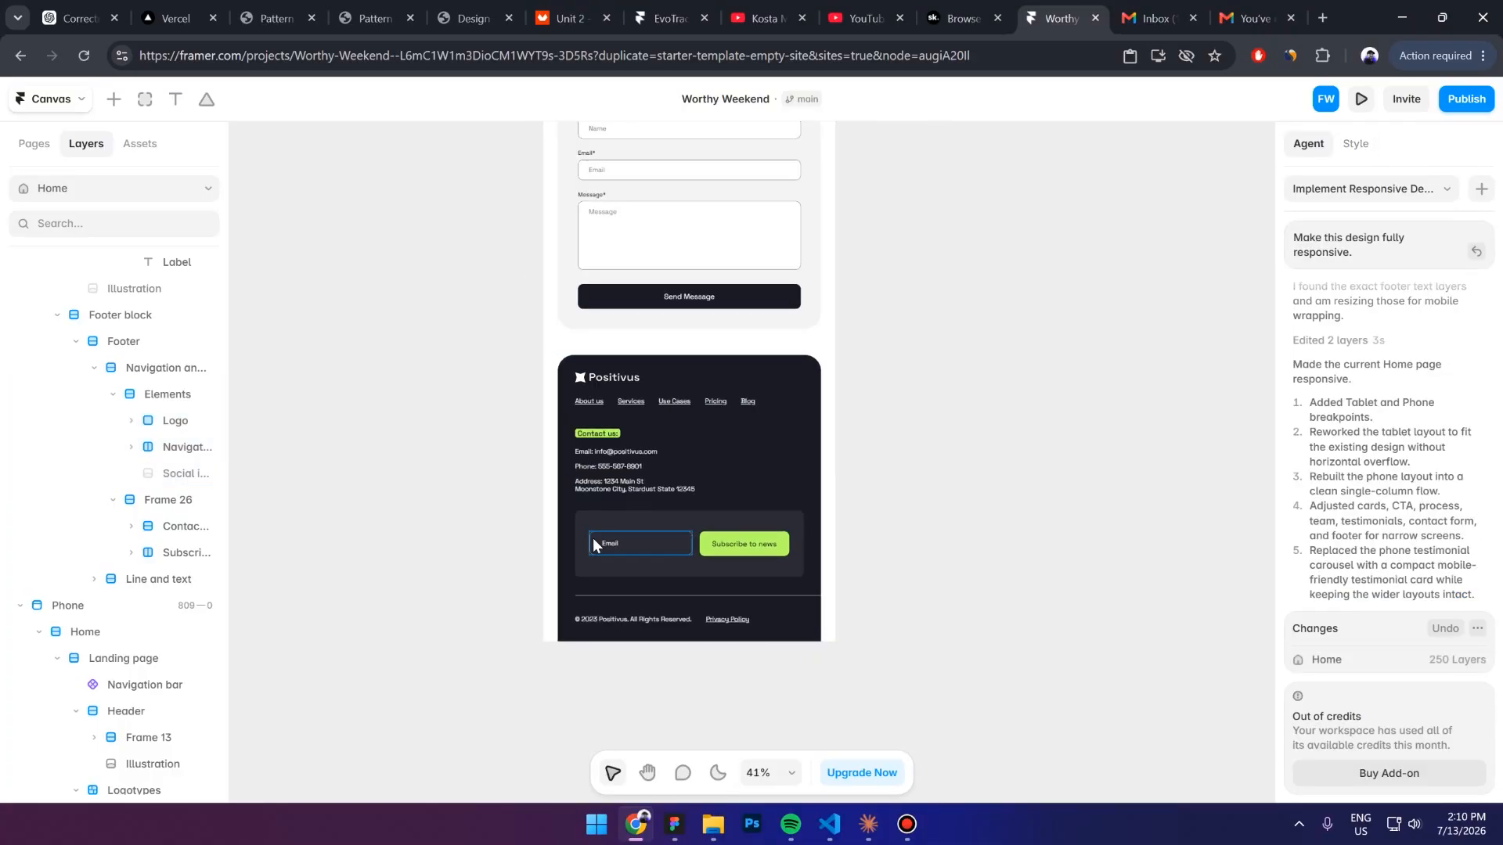
scroll(1016, 436, "up", 4)
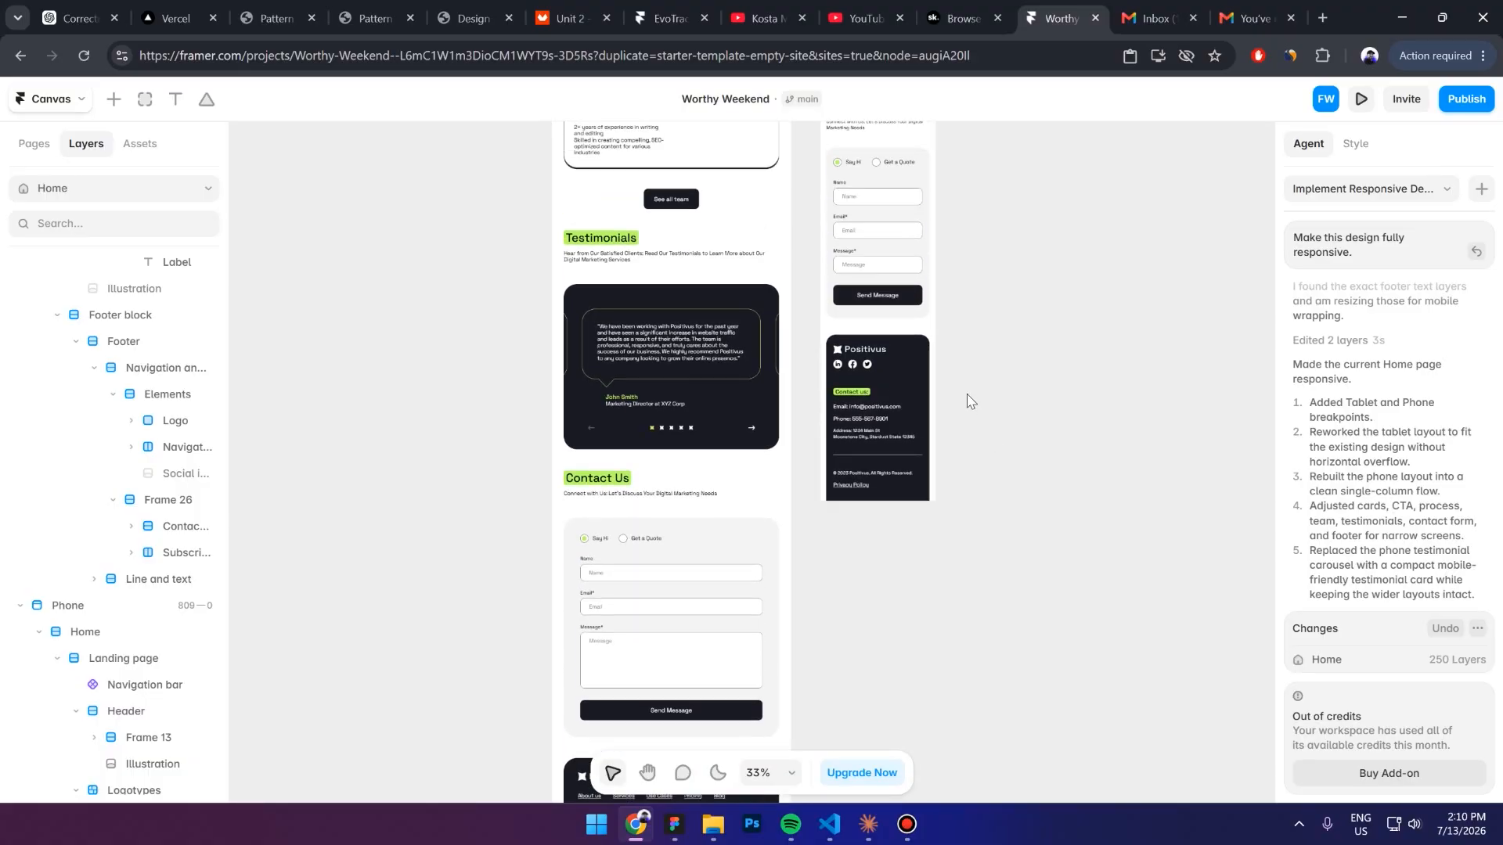
scroll(919, 429, "up", 4)
scroll(737, 393, "down", 6)
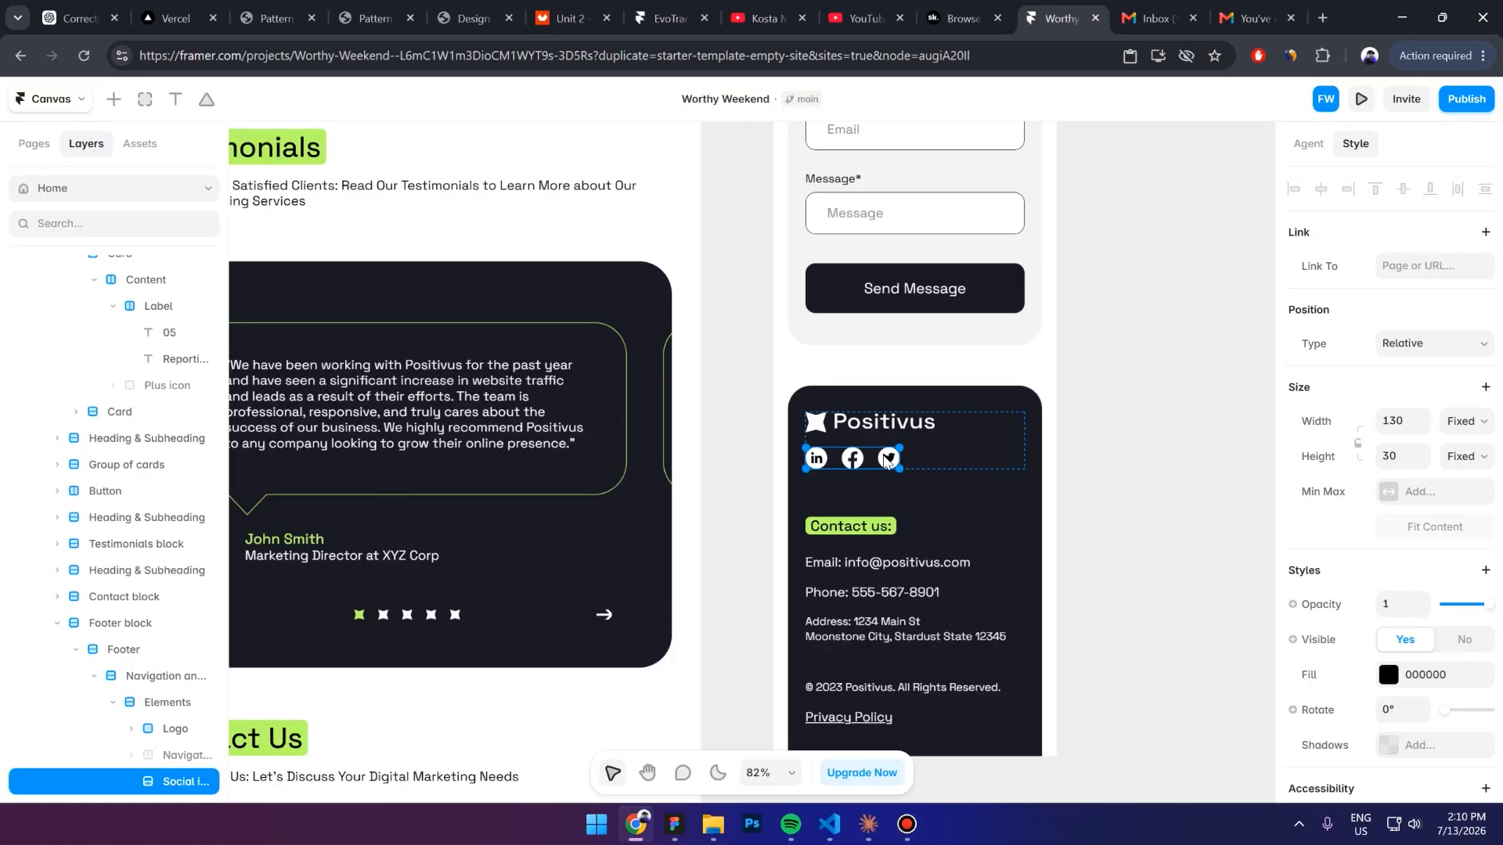
key("Delete")
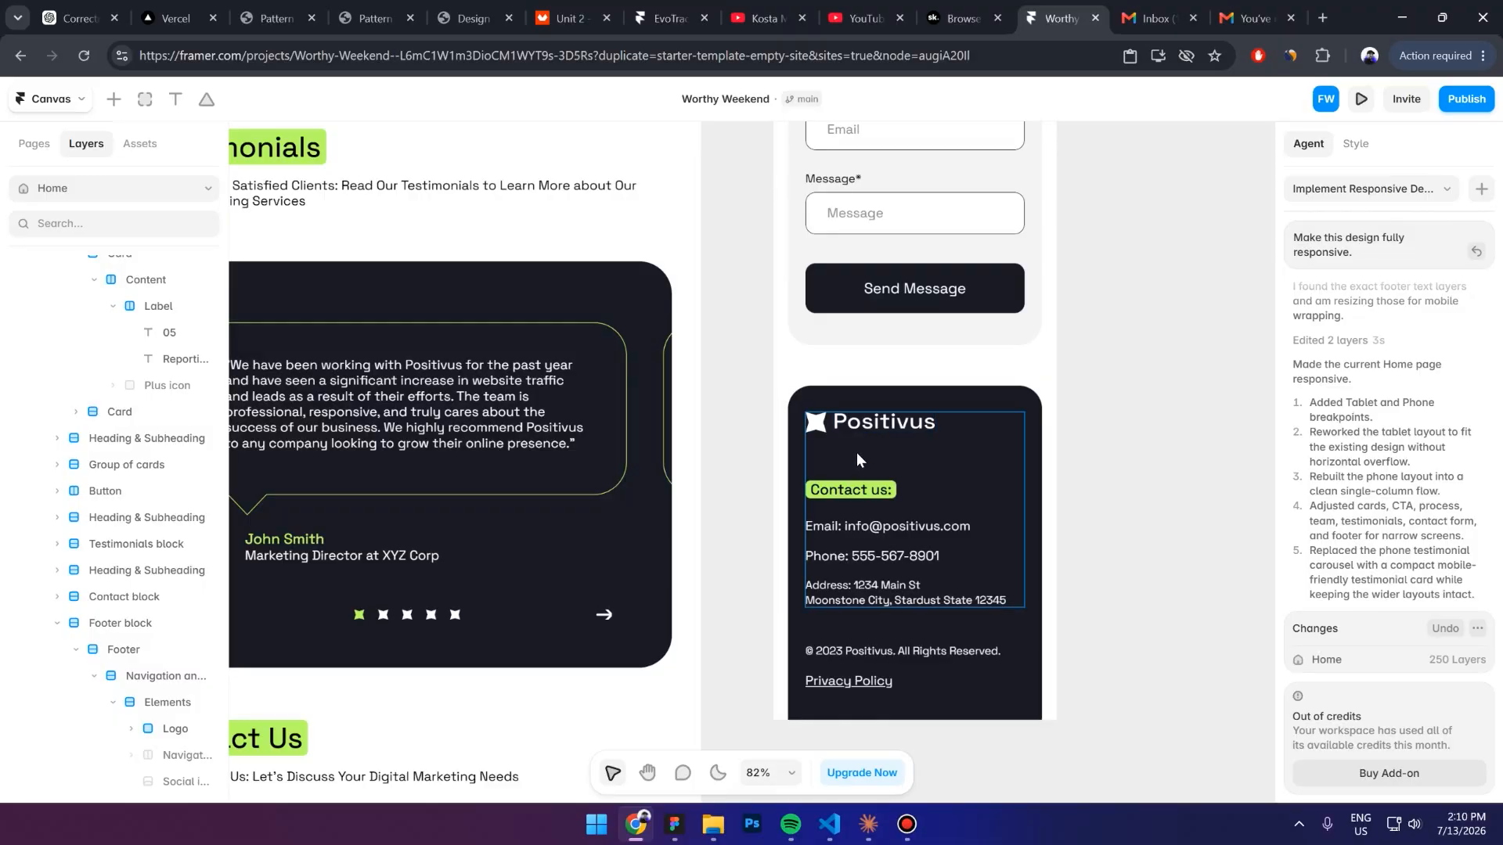
Make the Phone footer's hidden navigation links visible and stack them vertically
left_click(856, 452)
left_click(167, 700)
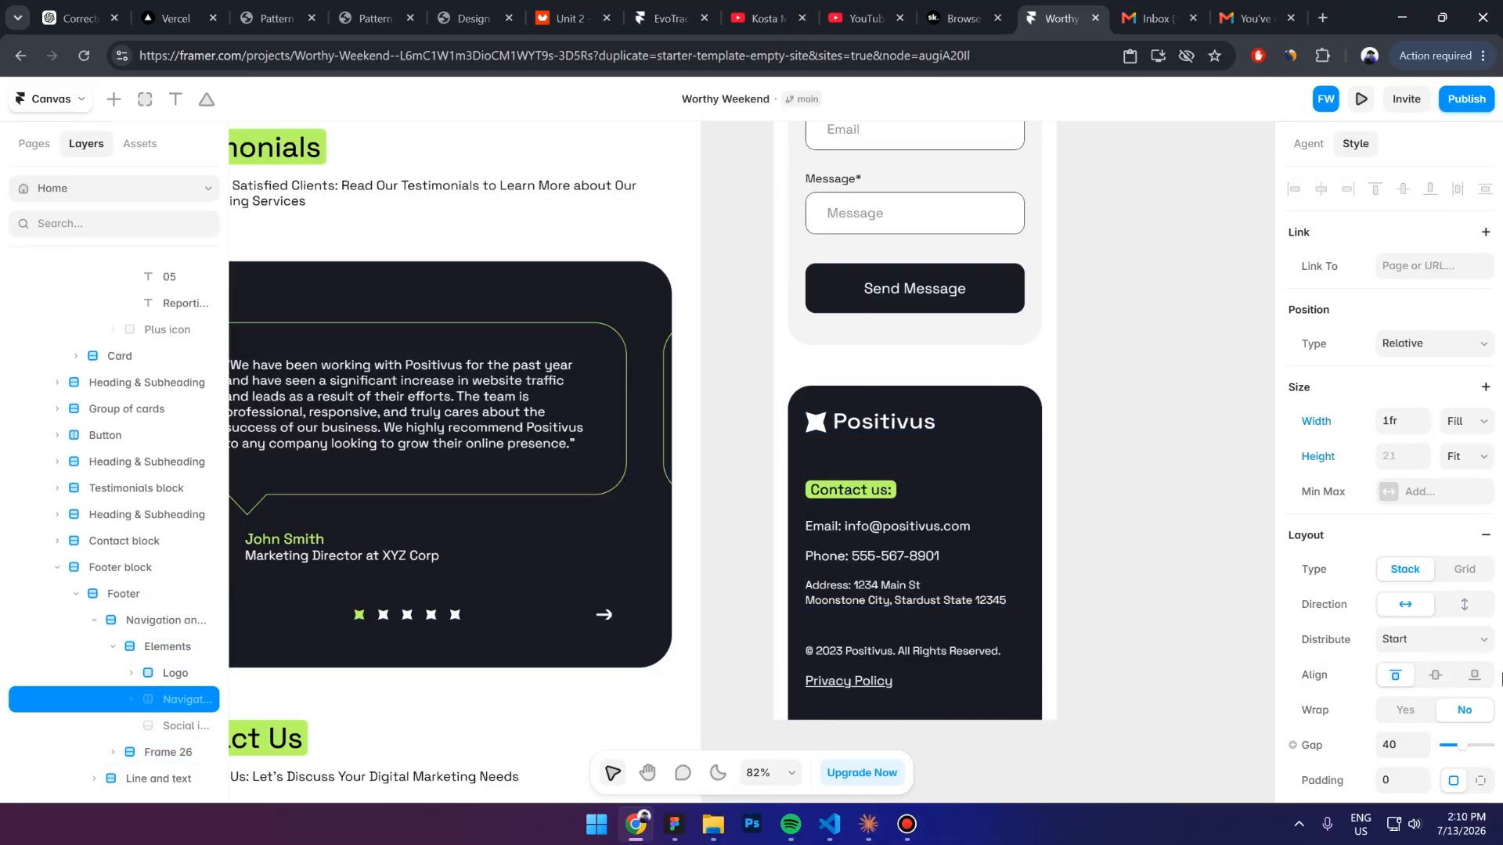
scroll(1470, 648, "down", 5)
left_click(1405, 670)
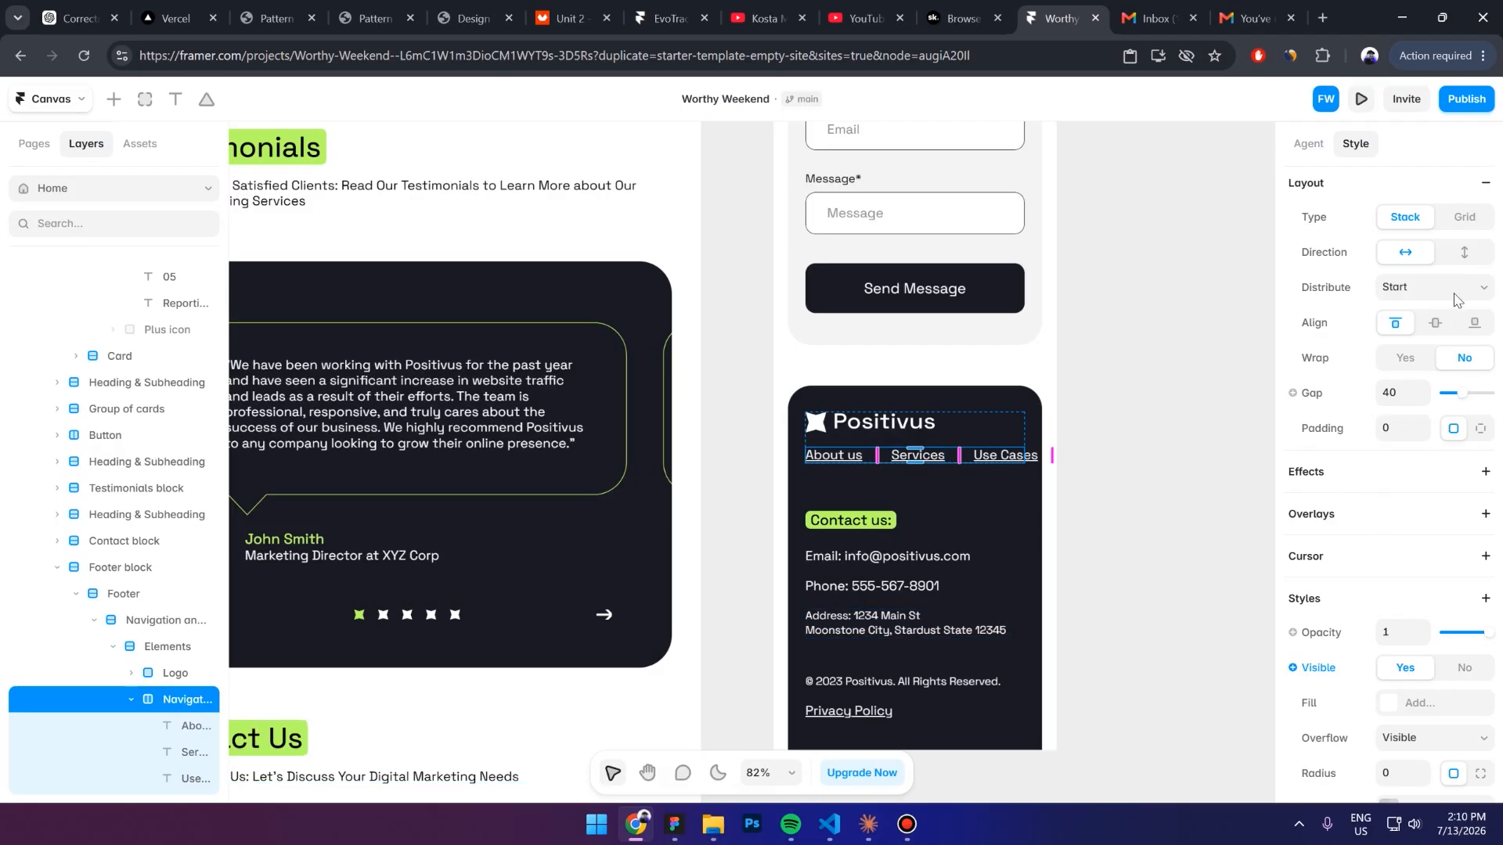
left_click(1467, 252)
left_click(1117, 549)
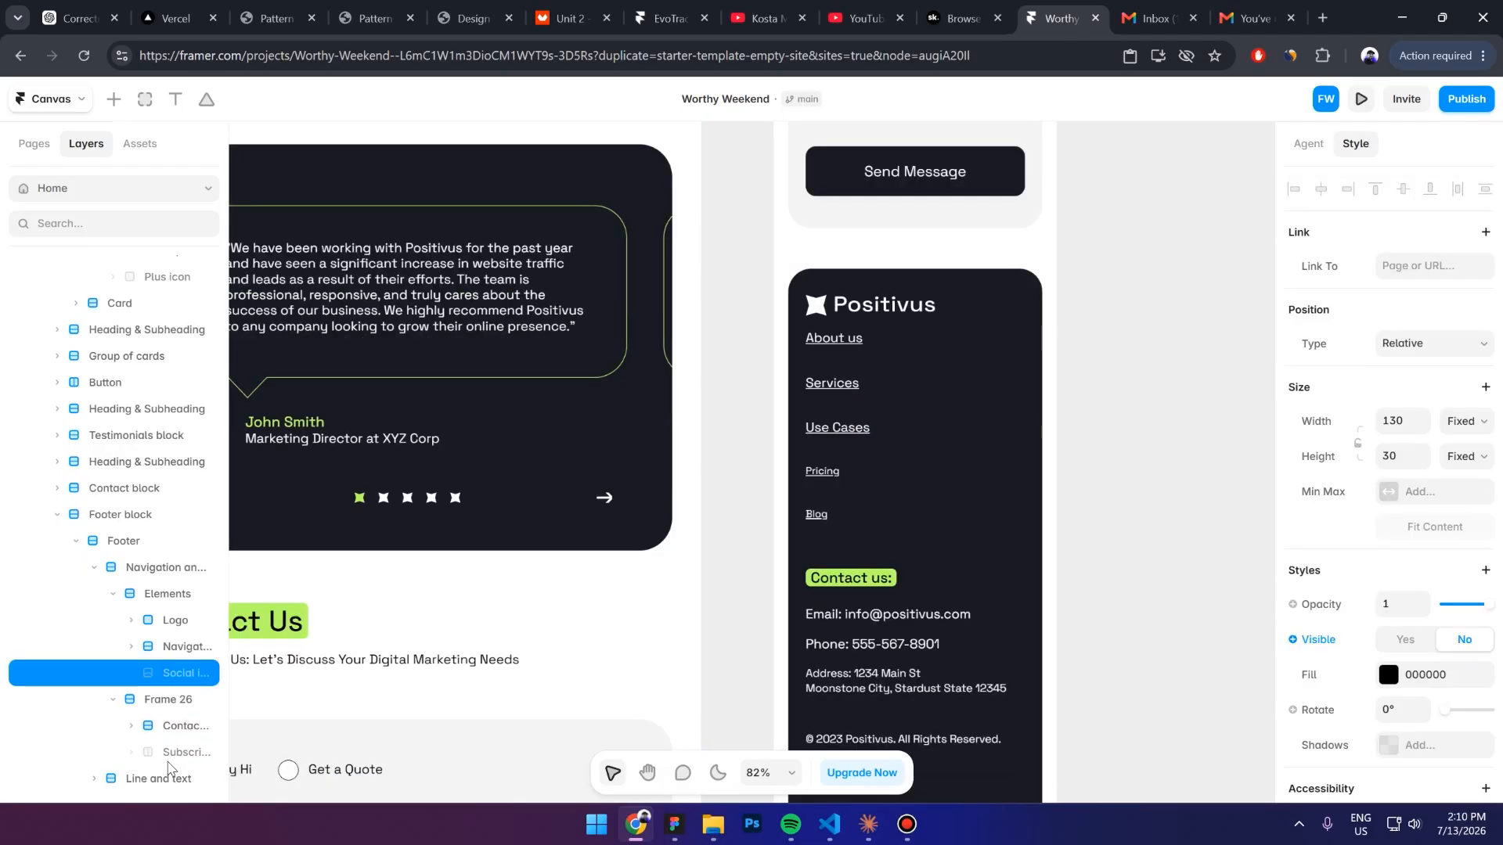
Make the hidden newsletter subscription block in the Phone footer visible
left_click(174, 758)
scroll(1461, 660, "down", 5)
scroll(1461, 659, "down", 3)
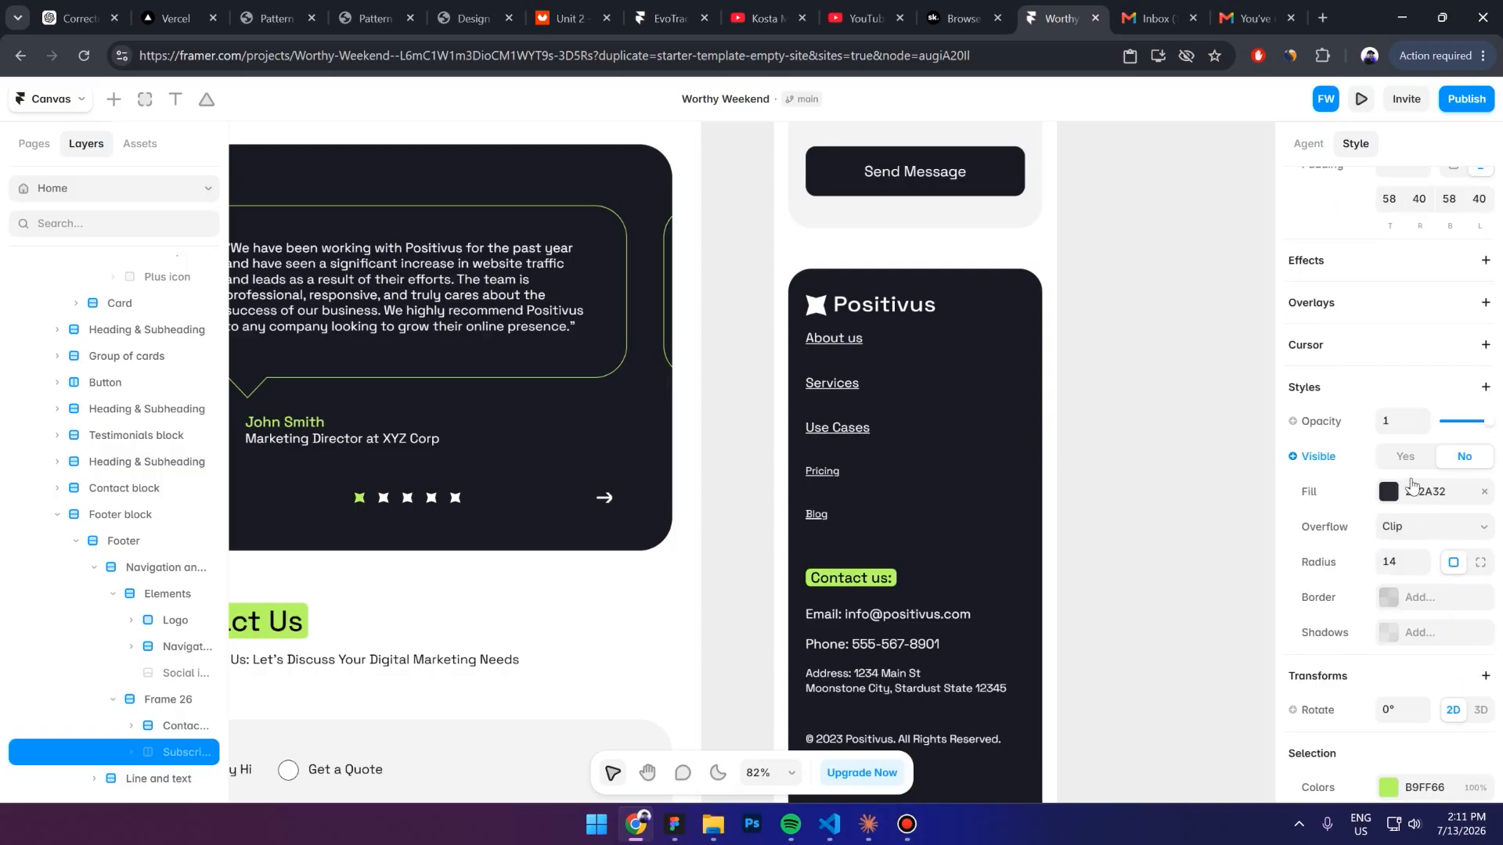
left_click(1405, 456)
scroll(945, 607, "down", 4)
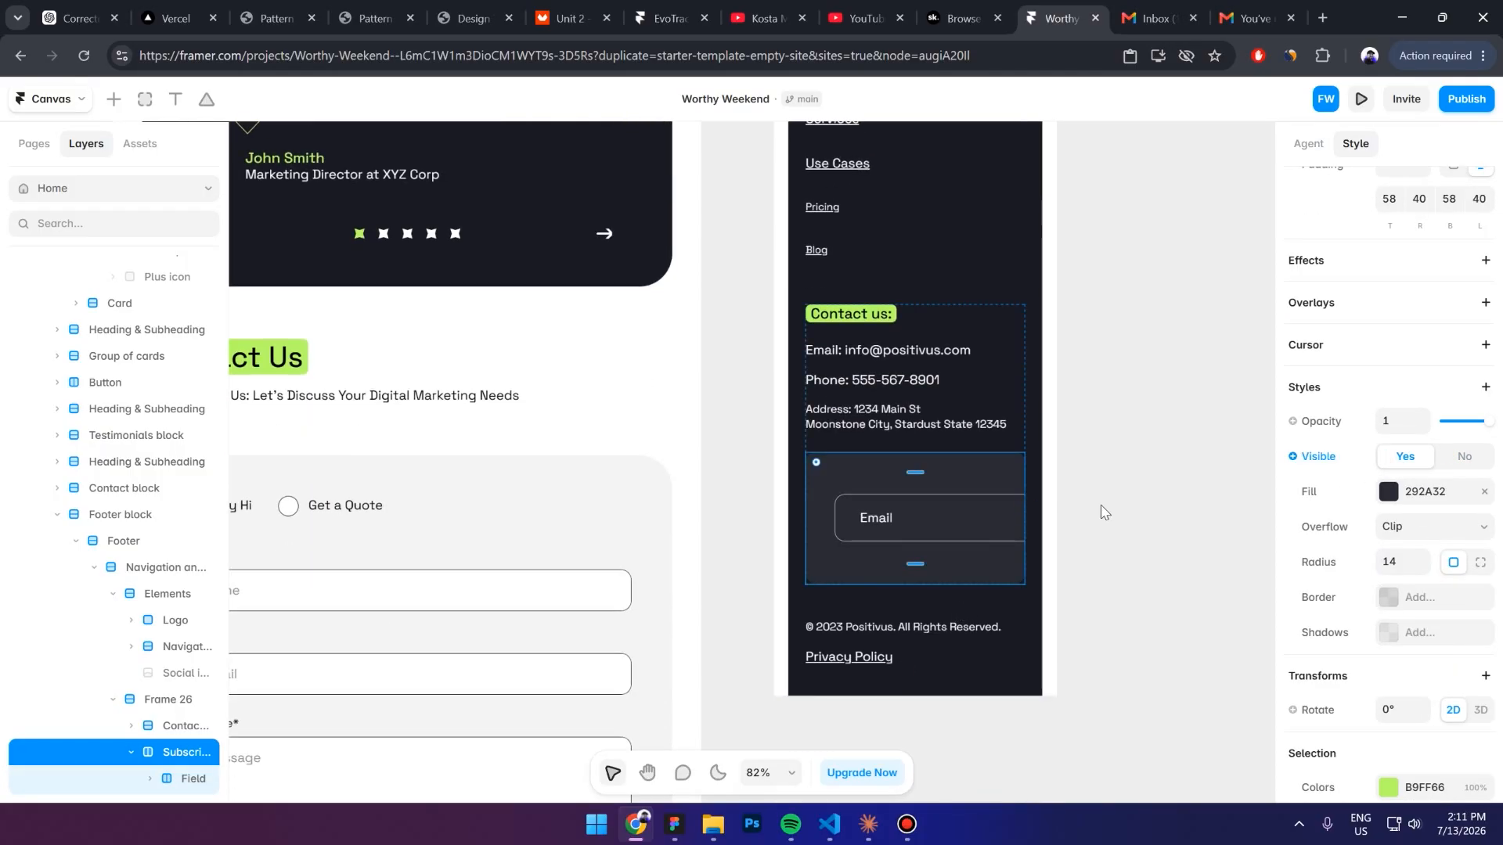
Set the width of the email Field in the Phone footer's newsletter block to Fill
scroll(176, 751, "down", 2)
left_click(186, 735)
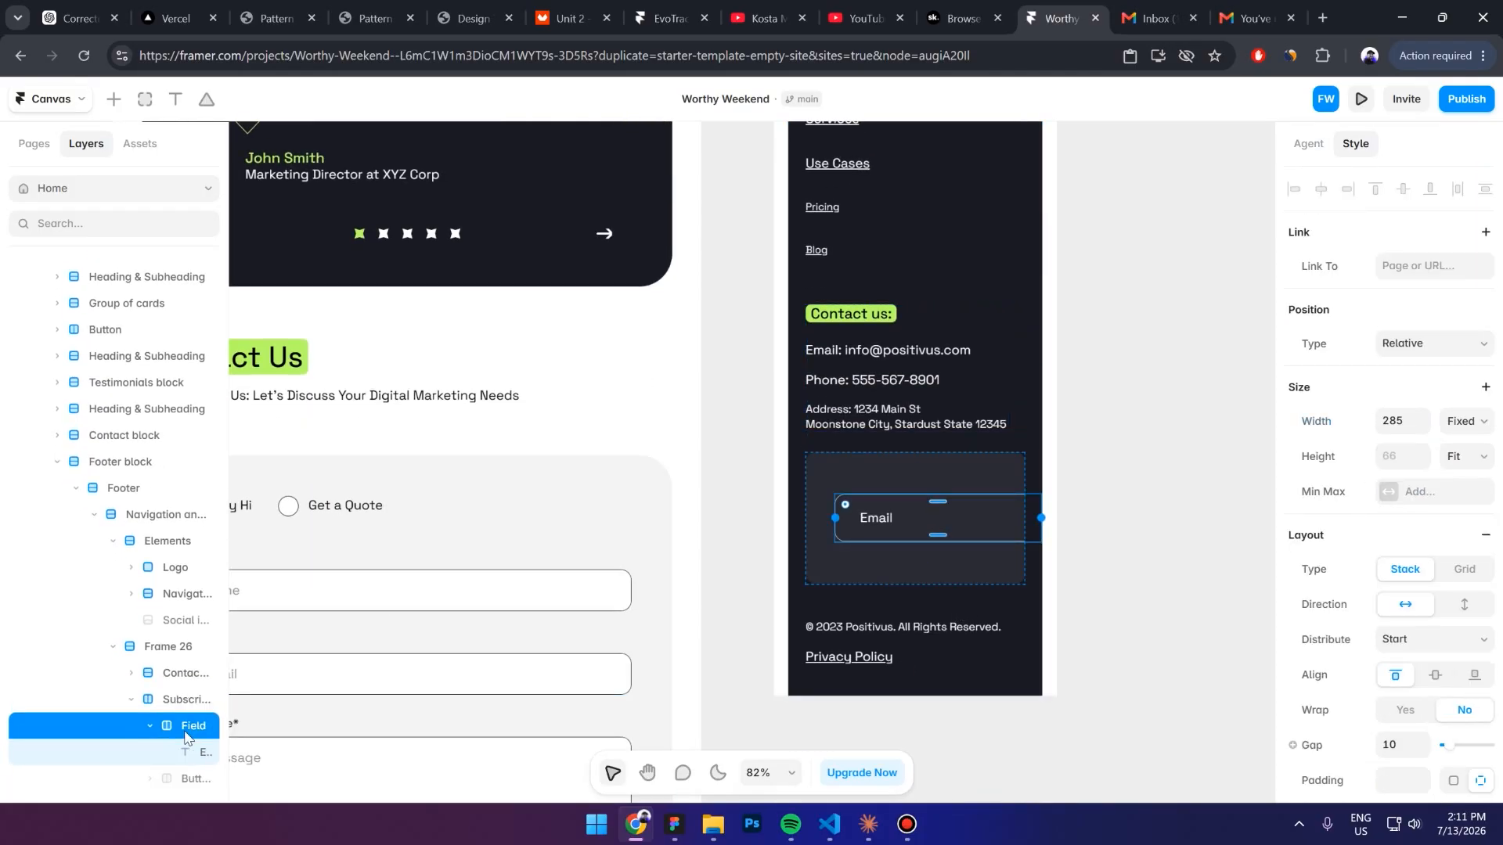
left_click(1468, 439)
left_click(1458, 492)
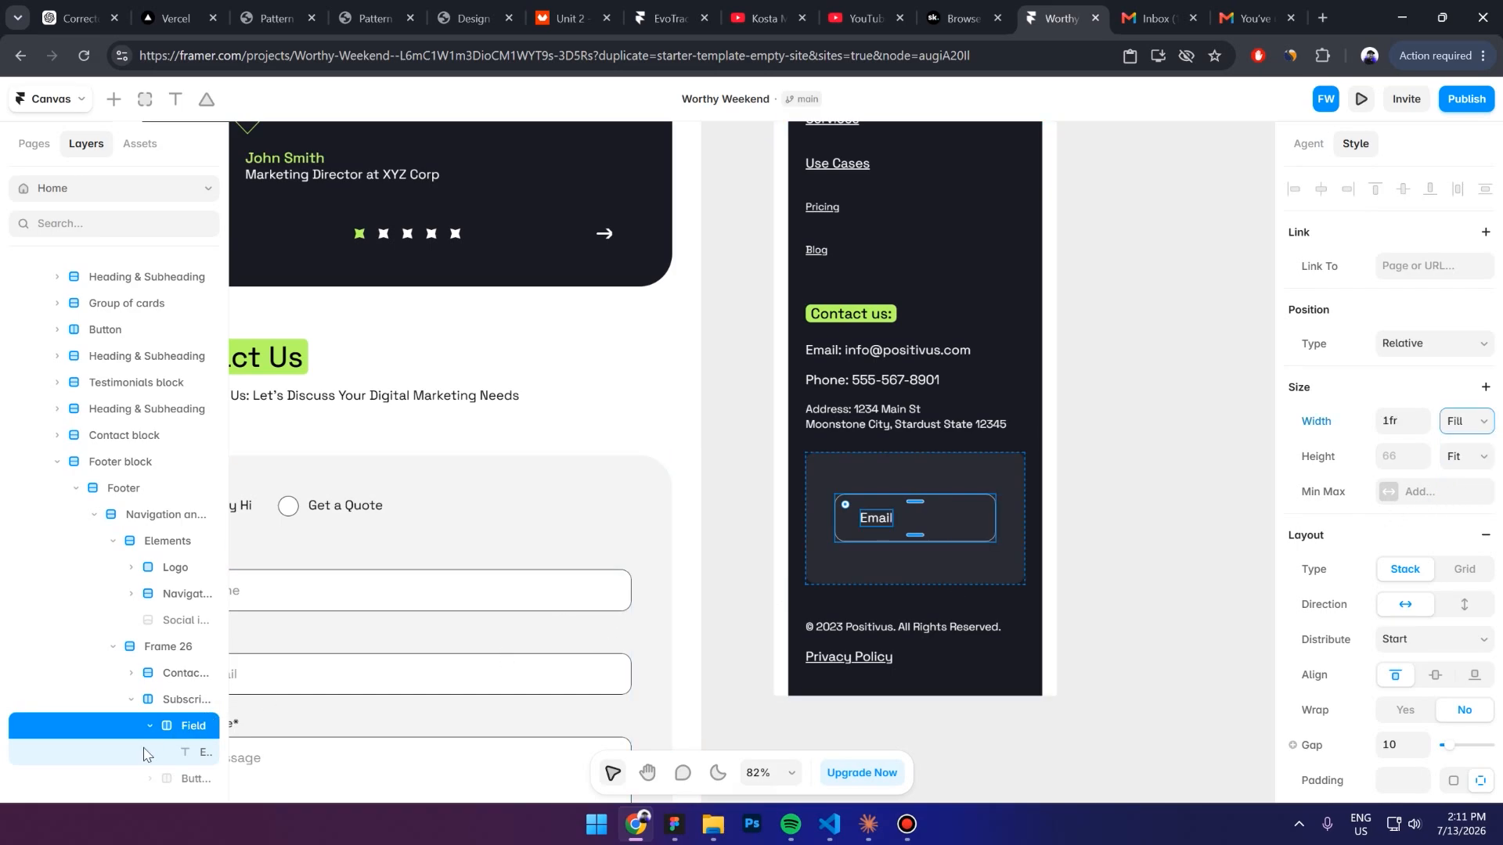
Make the hidden subscribe button in the Phone footer's newsletter block visible
left_click(185, 778)
scroll(1473, 521, "down", 3)
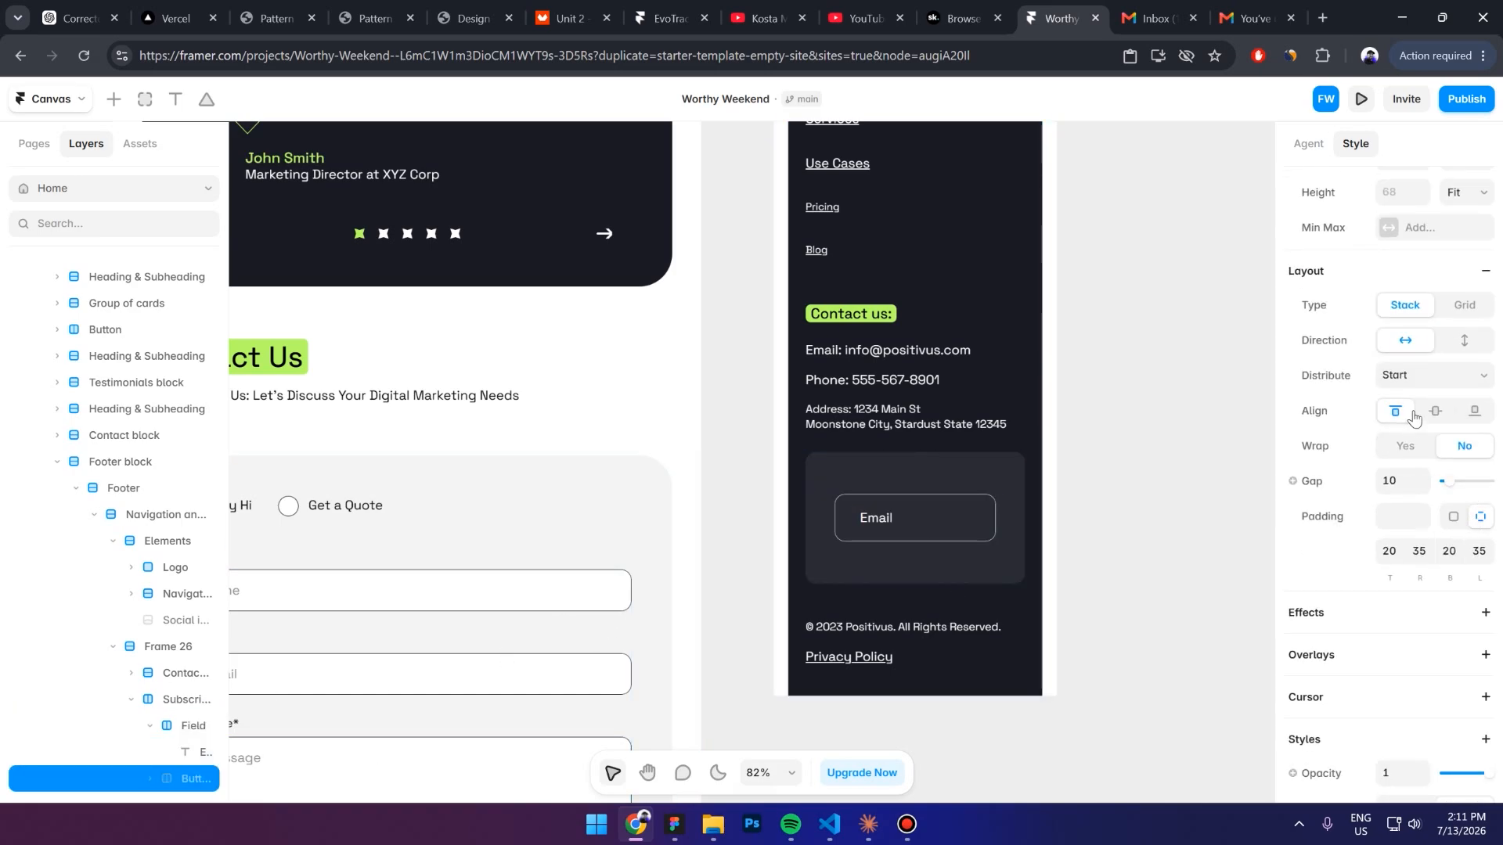
scroll(1414, 418, "down", 3)
left_click(1405, 551)
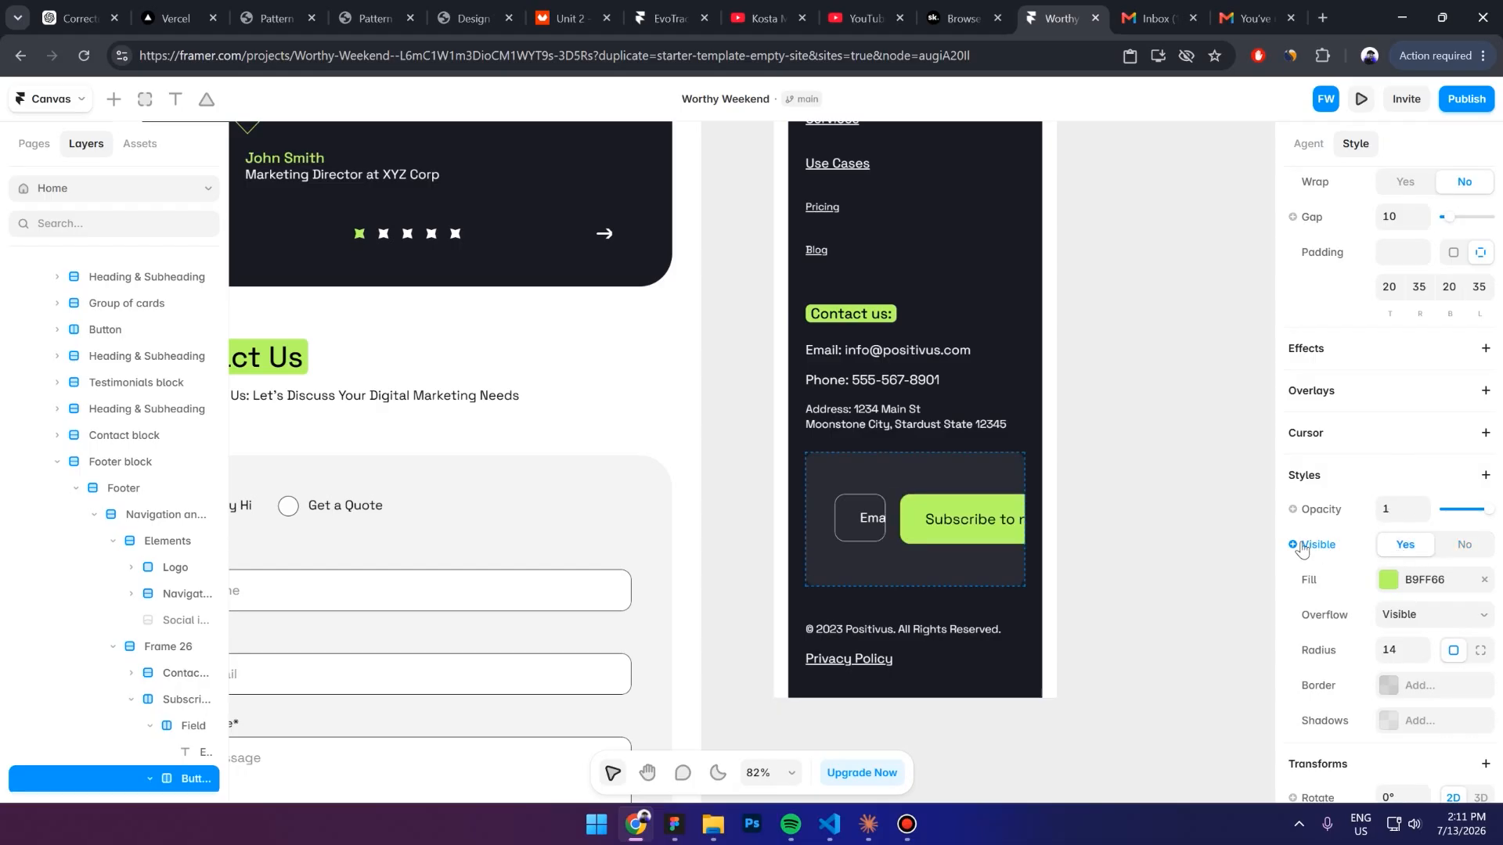
Stack the Phone footer's newsletter block vertically so the subscribe button sits below the email field
left_click(981, 466)
scroll(1483, 465, "up", 3)
left_click(1458, 257)
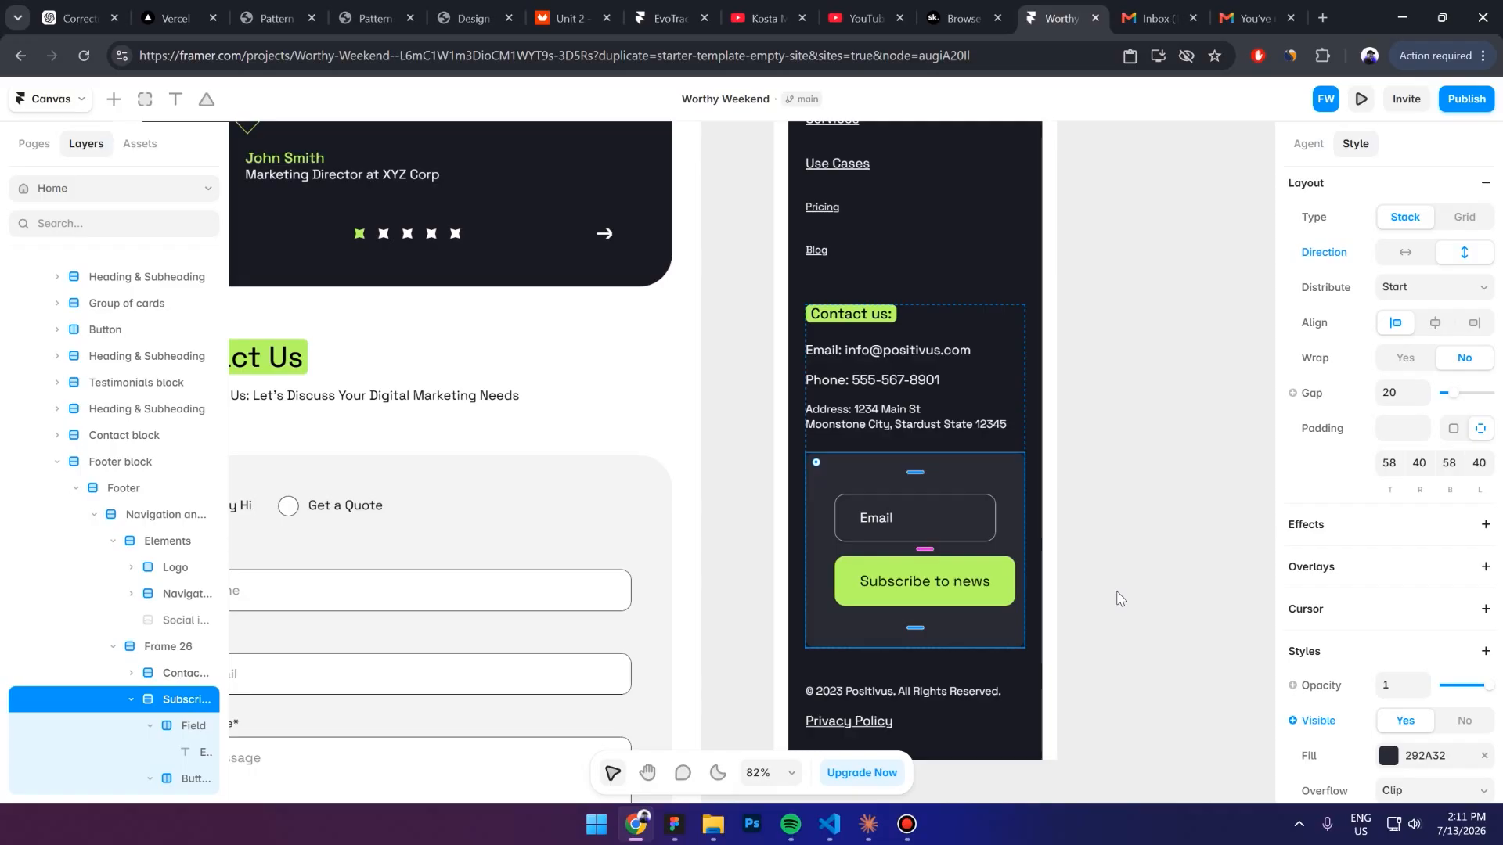
Set the widths of the Phone footer's subscribe button and its text label to Fill
left_click(1011, 581)
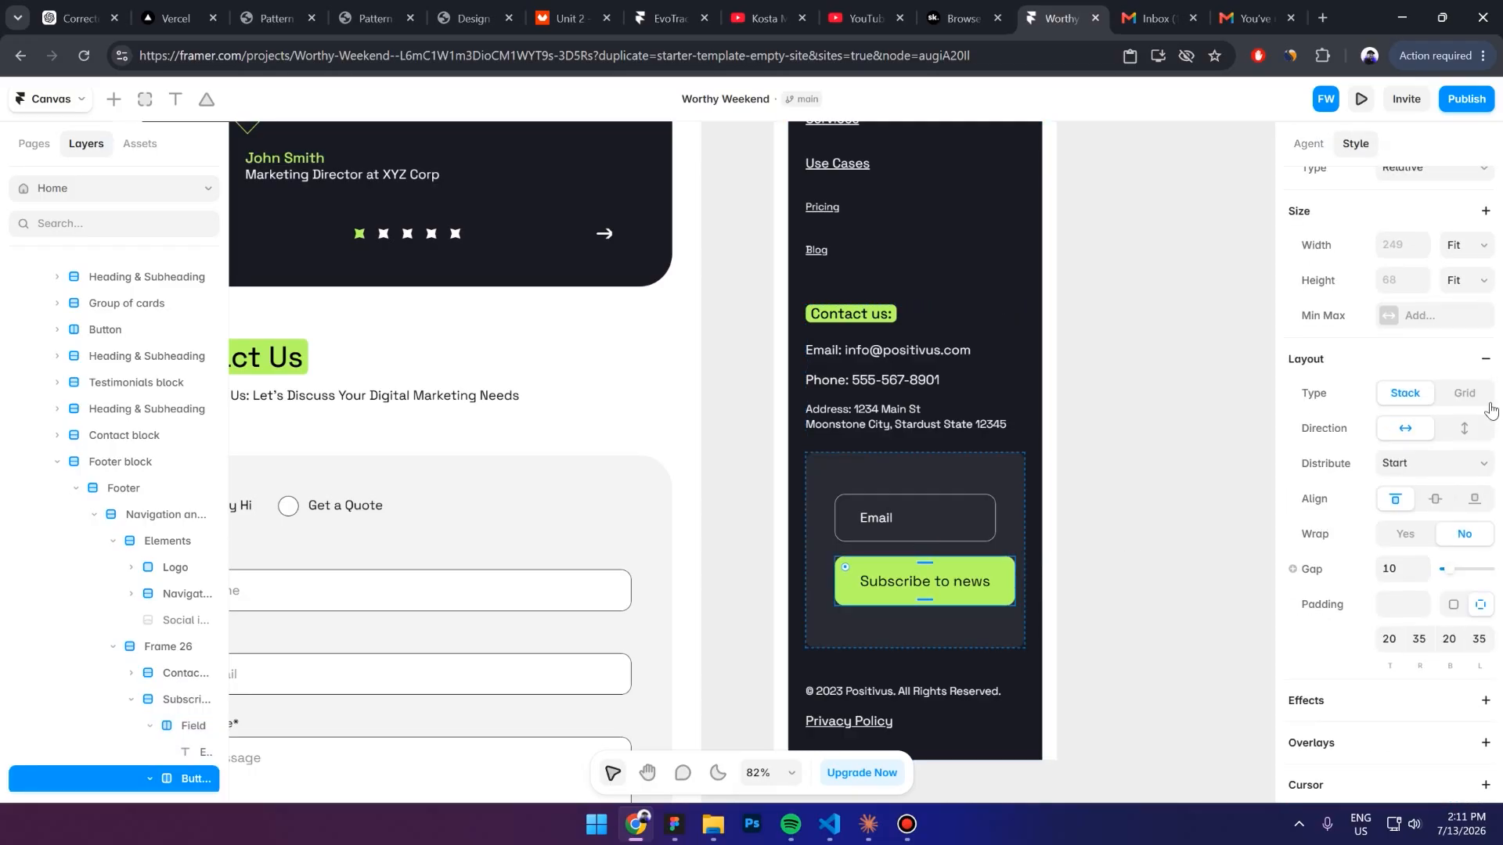
scroll(1490, 409, "up", 3)
left_click(1464, 421)
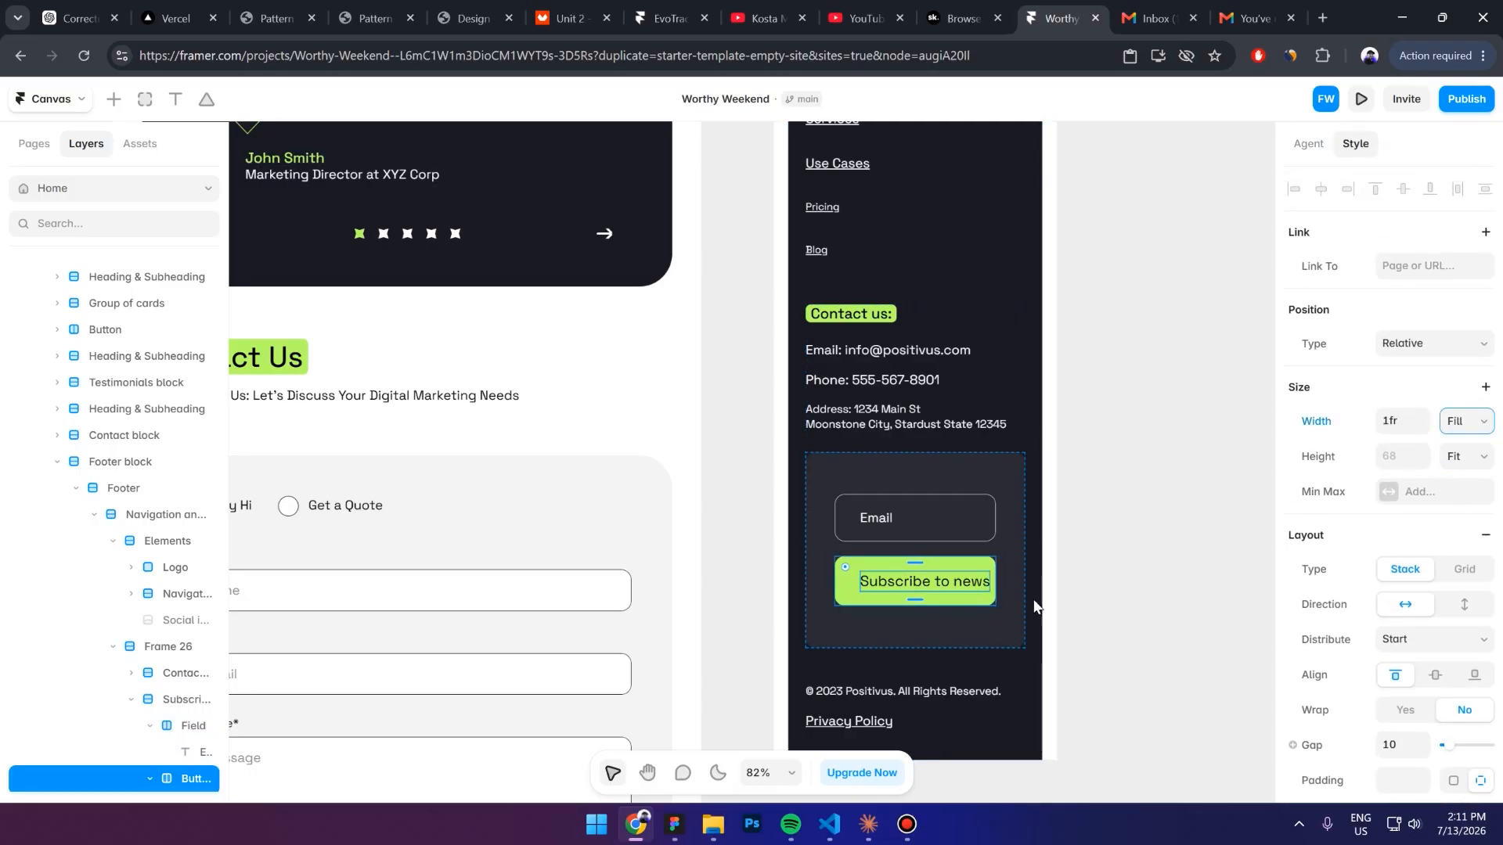
left_click(947, 585)
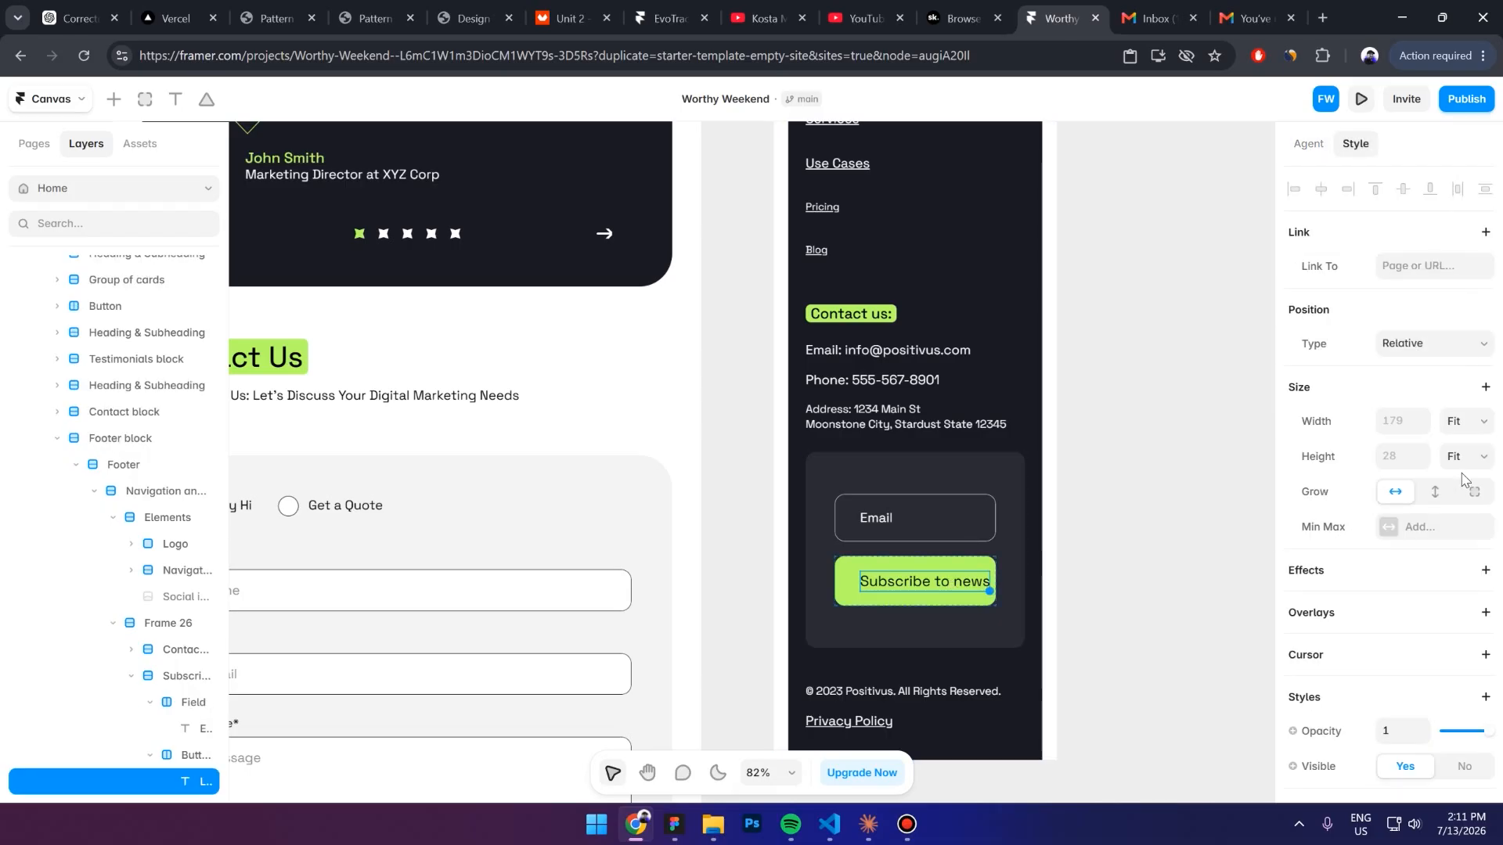
left_click(1460, 421)
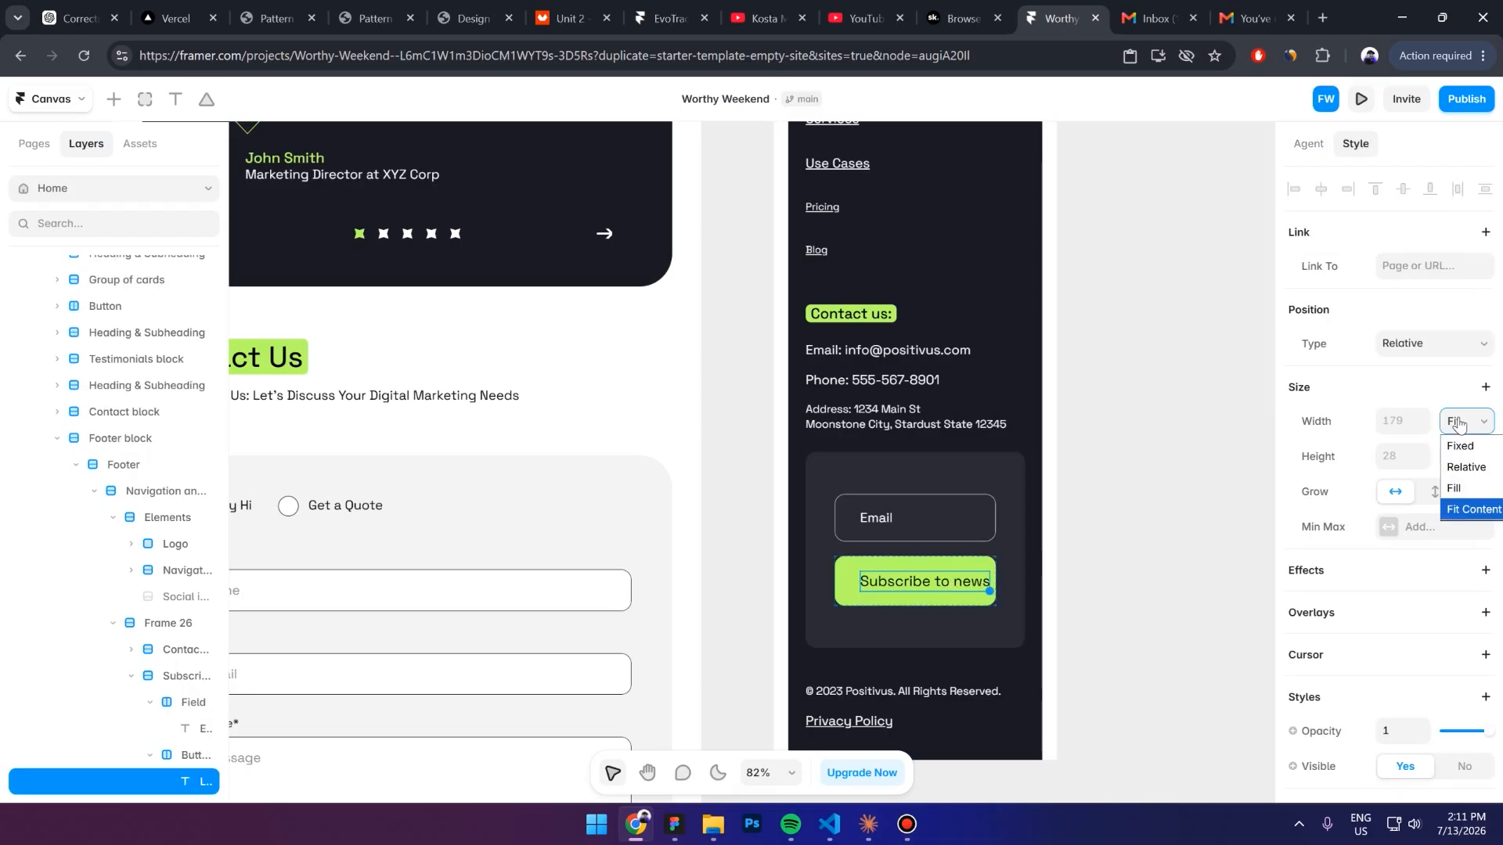
left_click(1458, 489)
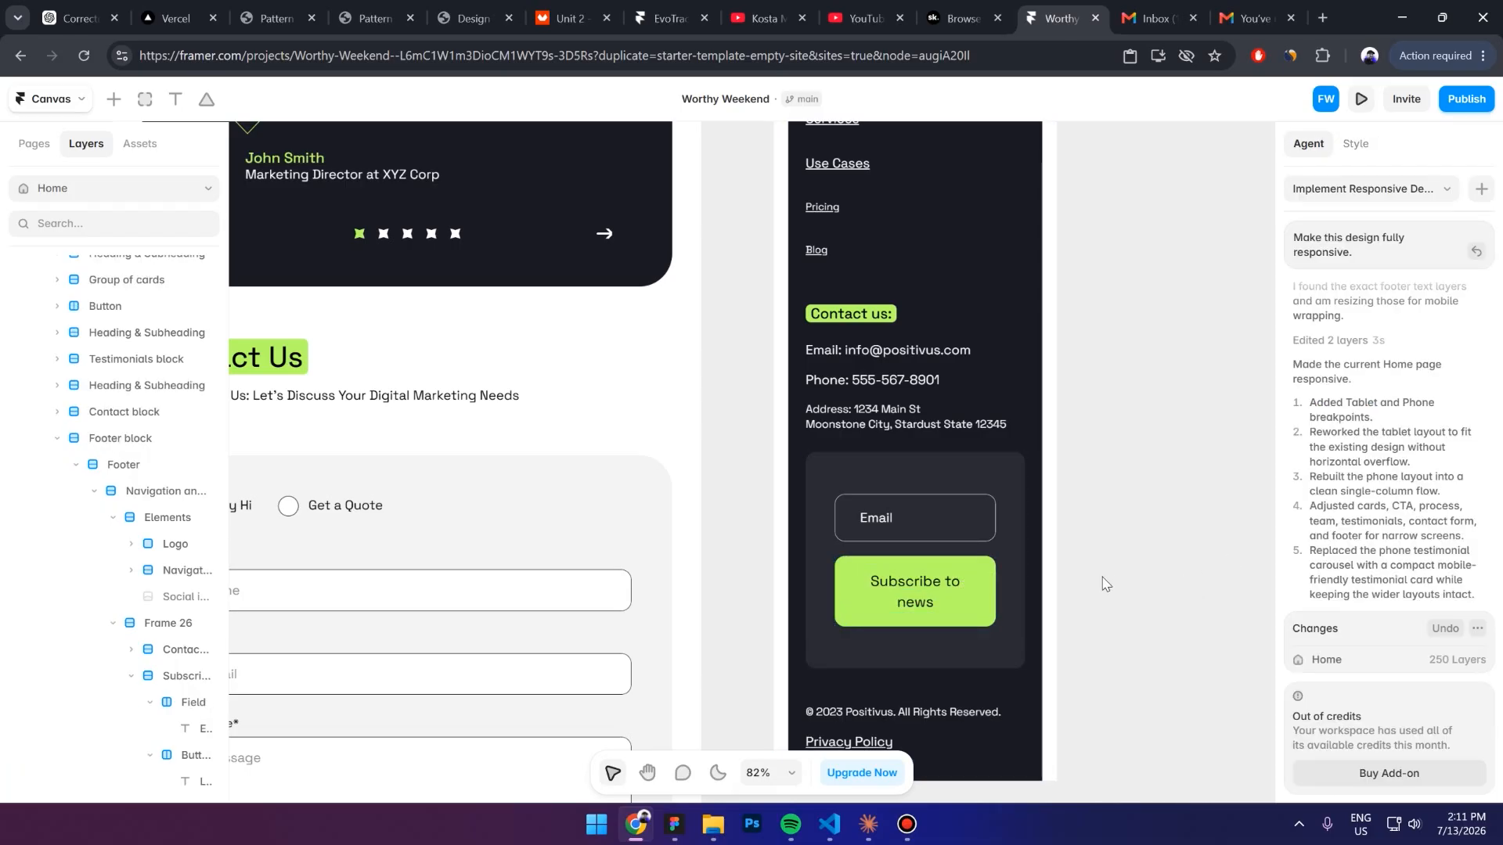
Preview the page at the Desktop breakpoint and examine its sections from the hero down to the contact form
scroll(903, 601, "down", 3, "ctrl")
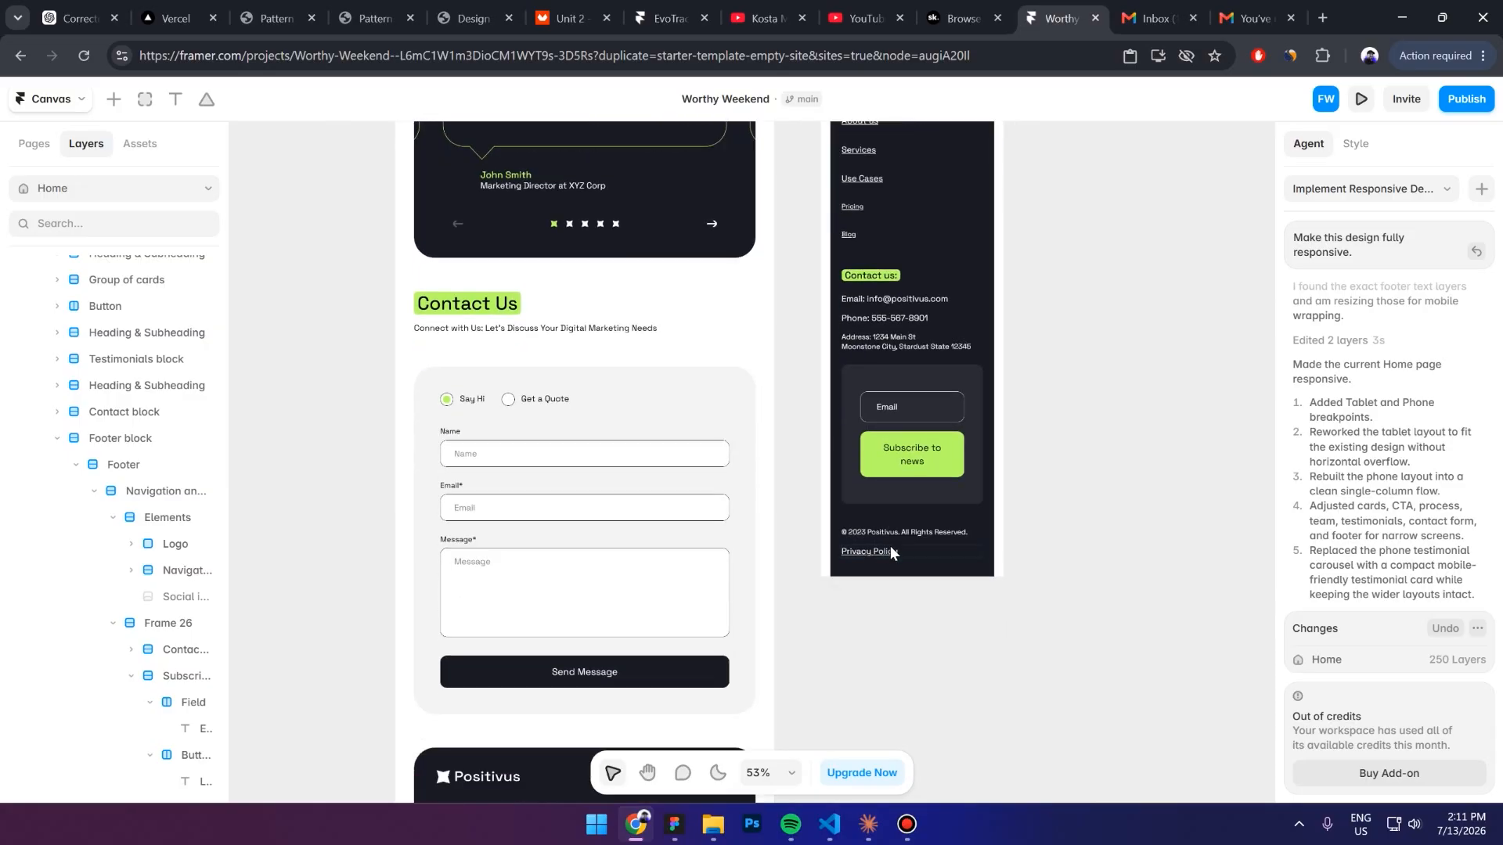
scroll(899, 538, "down", 5, "ctrl")
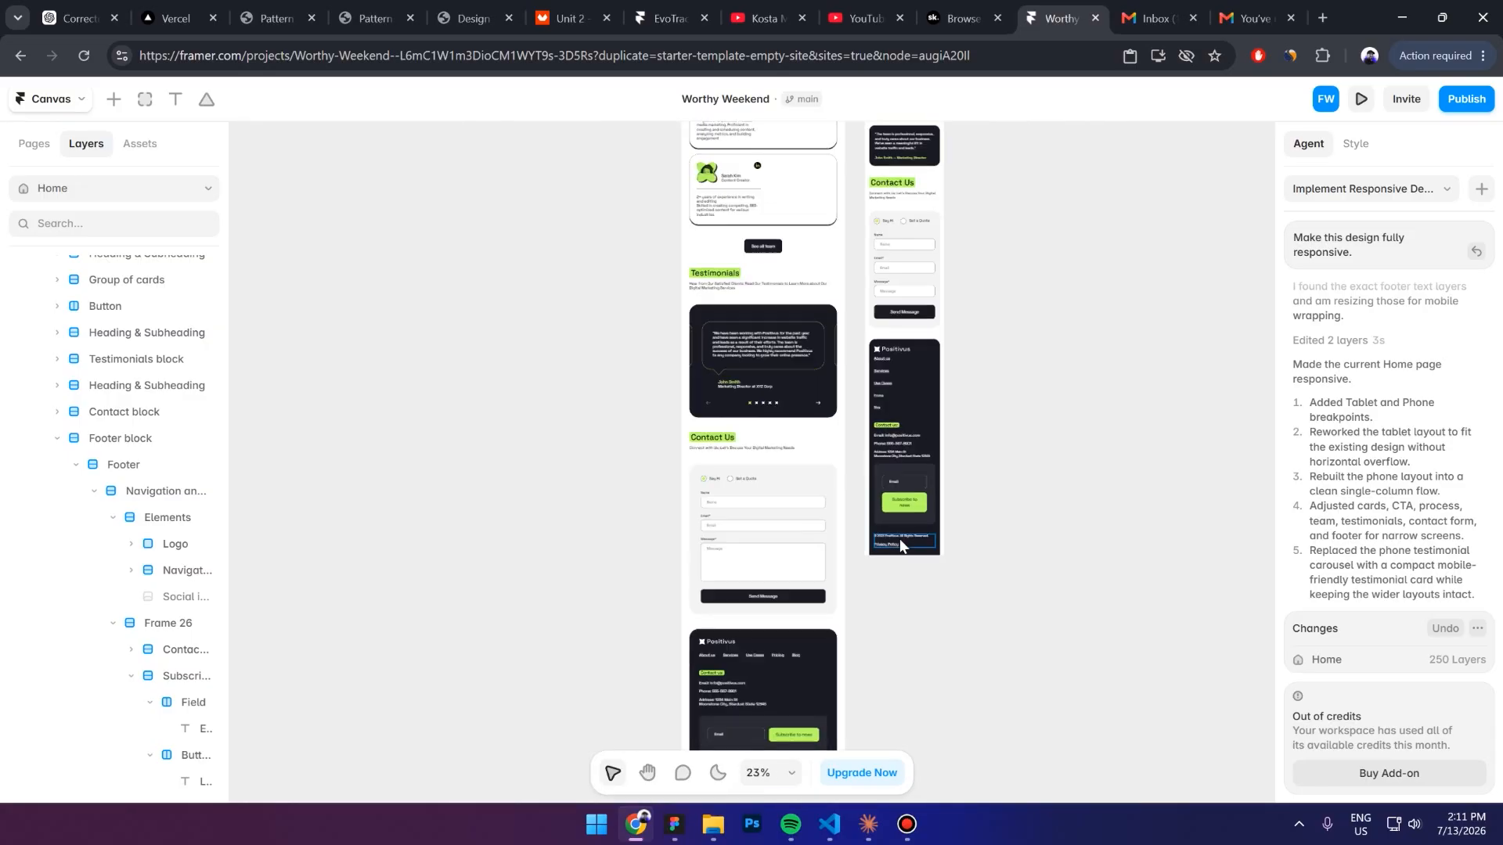
scroll(899, 539, "up", 10)
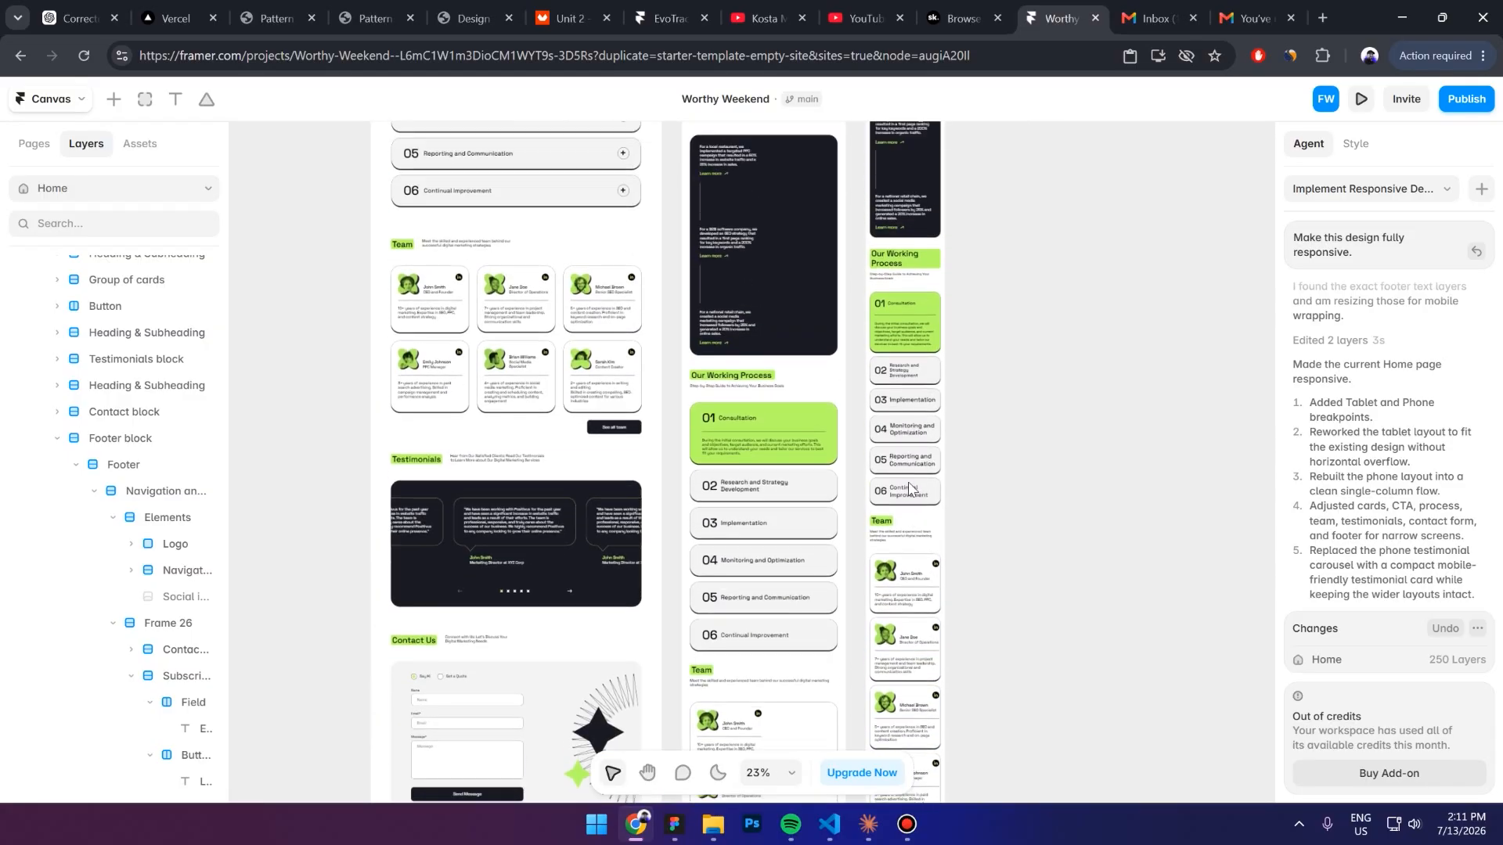
scroll(910, 489, "up", 15)
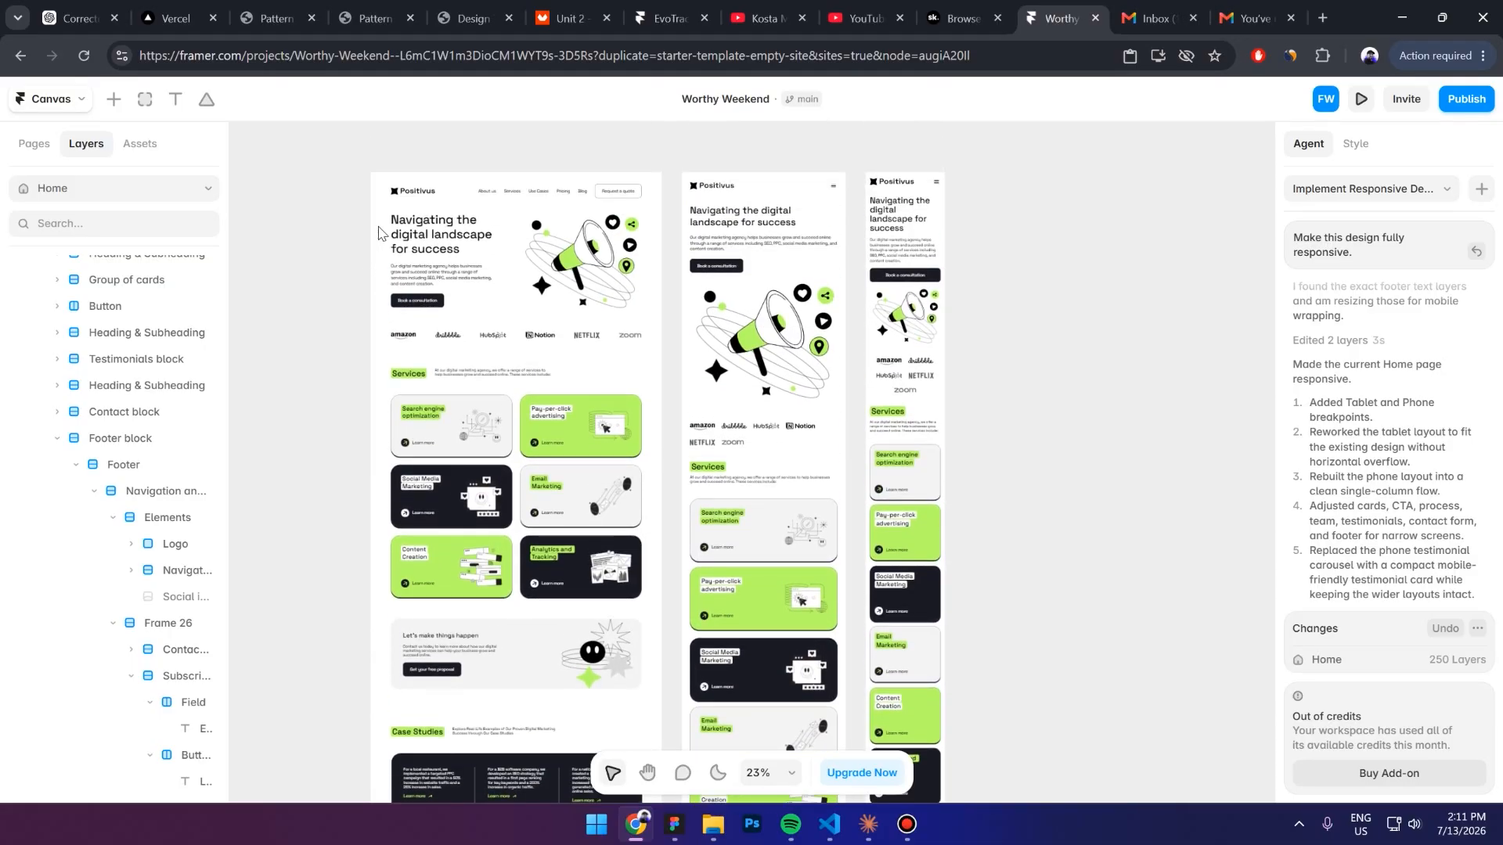
left_click(379, 234)
key("ctrl+p")
scroll(788, 407, "down", 5)
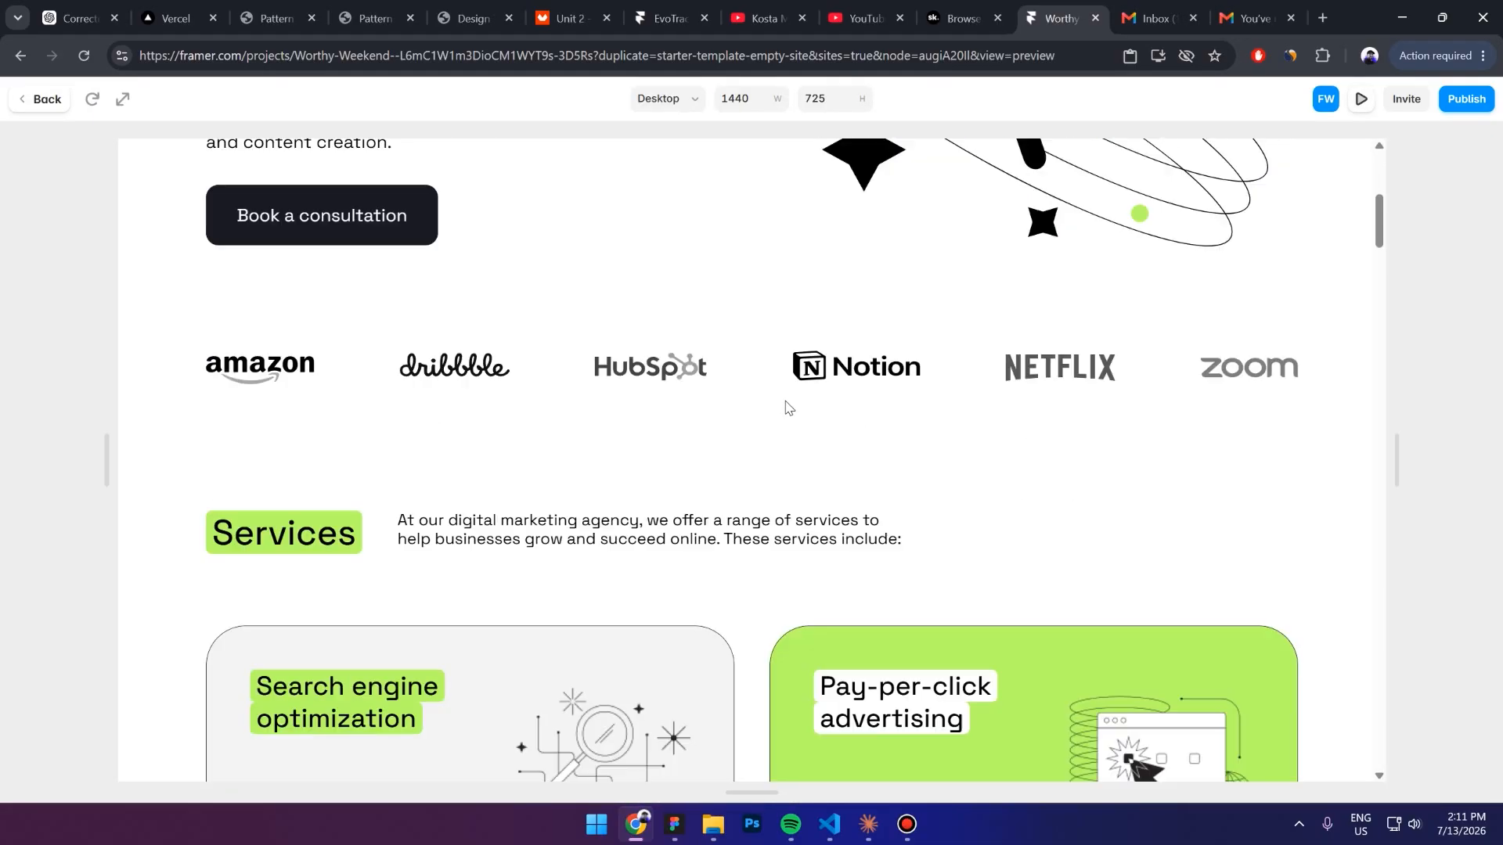
scroll(788, 407, "down", 12)
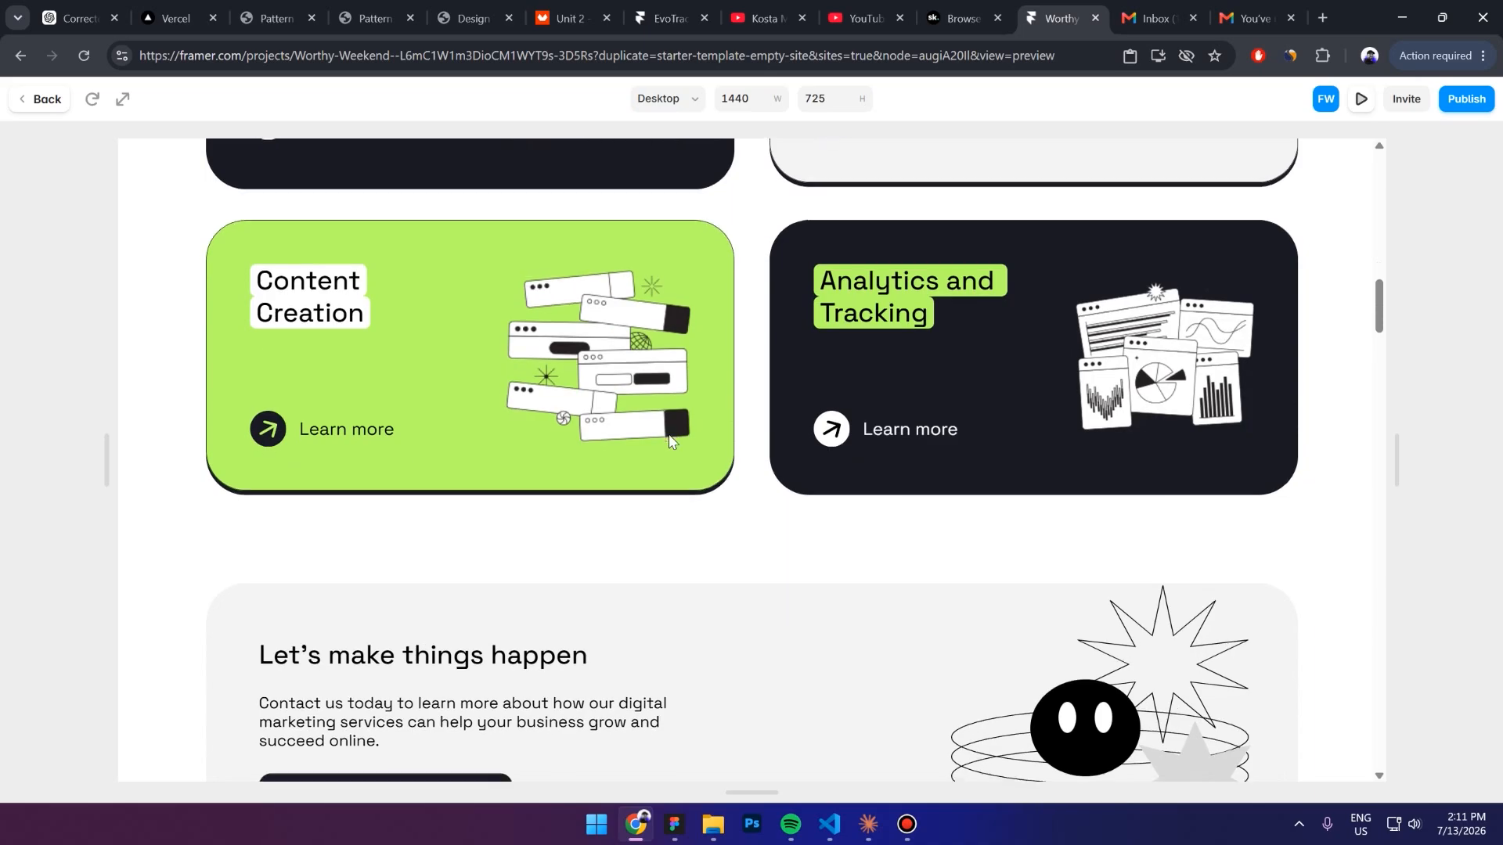
scroll(673, 446, "down", 15)
scroll(692, 456, "down", 12)
scroll(693, 453, "up", 5)
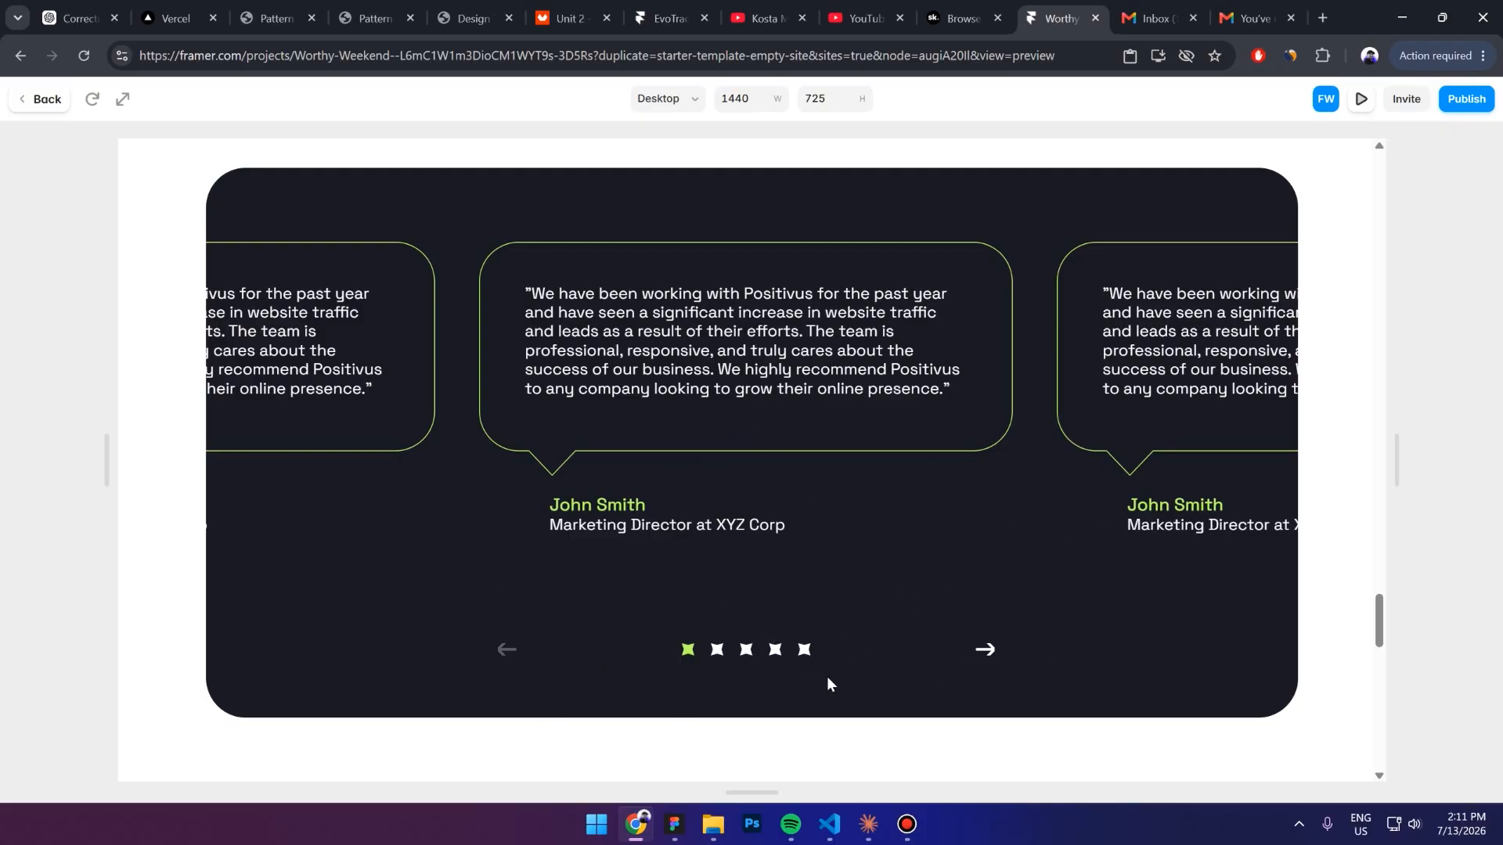
scroll(828, 680, "up", 1)
scroll(815, 513, "down", 10)
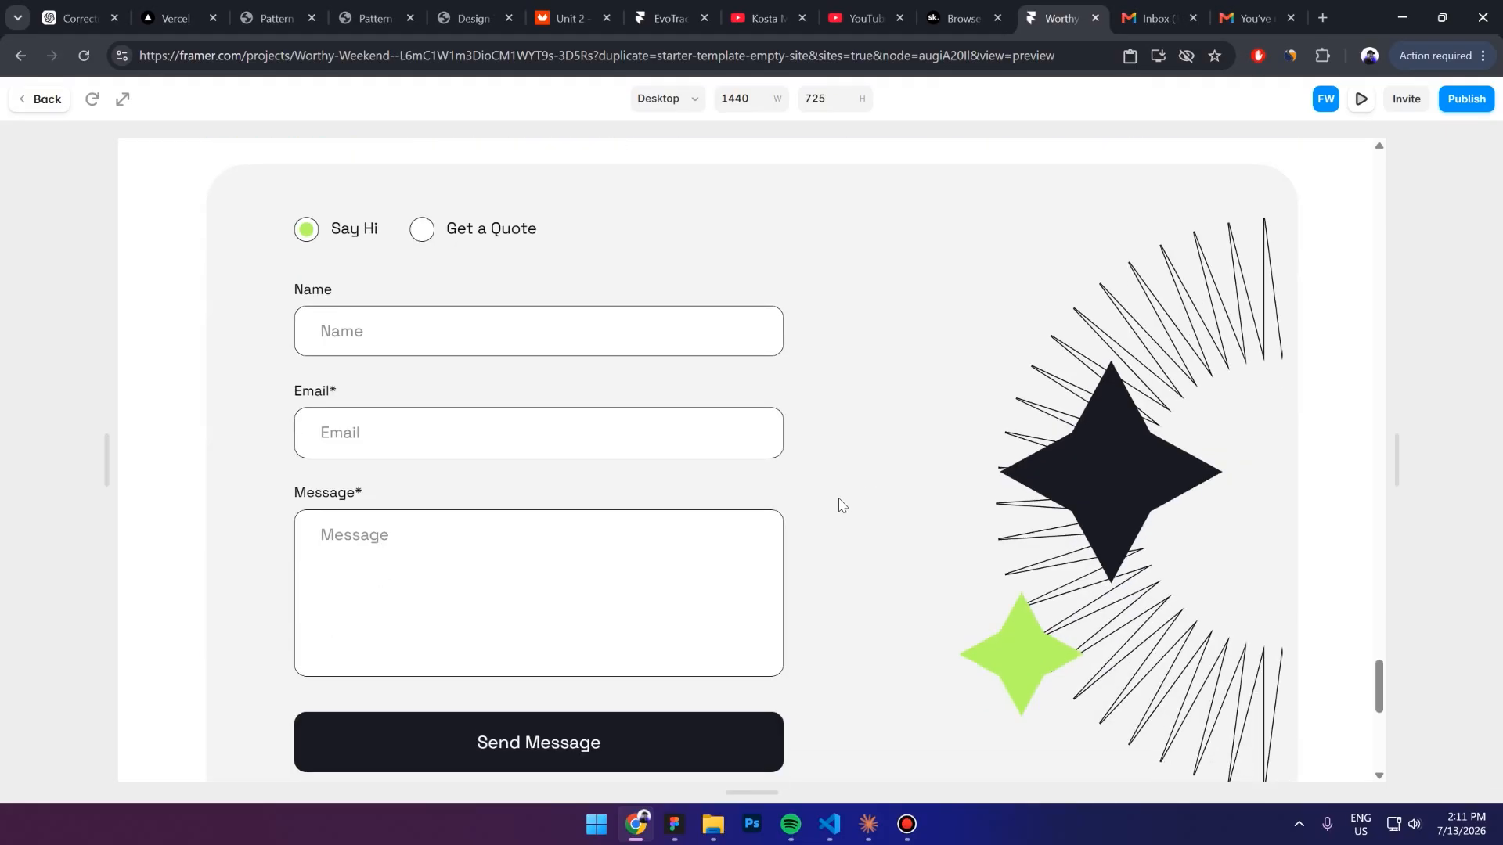
scroll(915, 387, "down", 2)
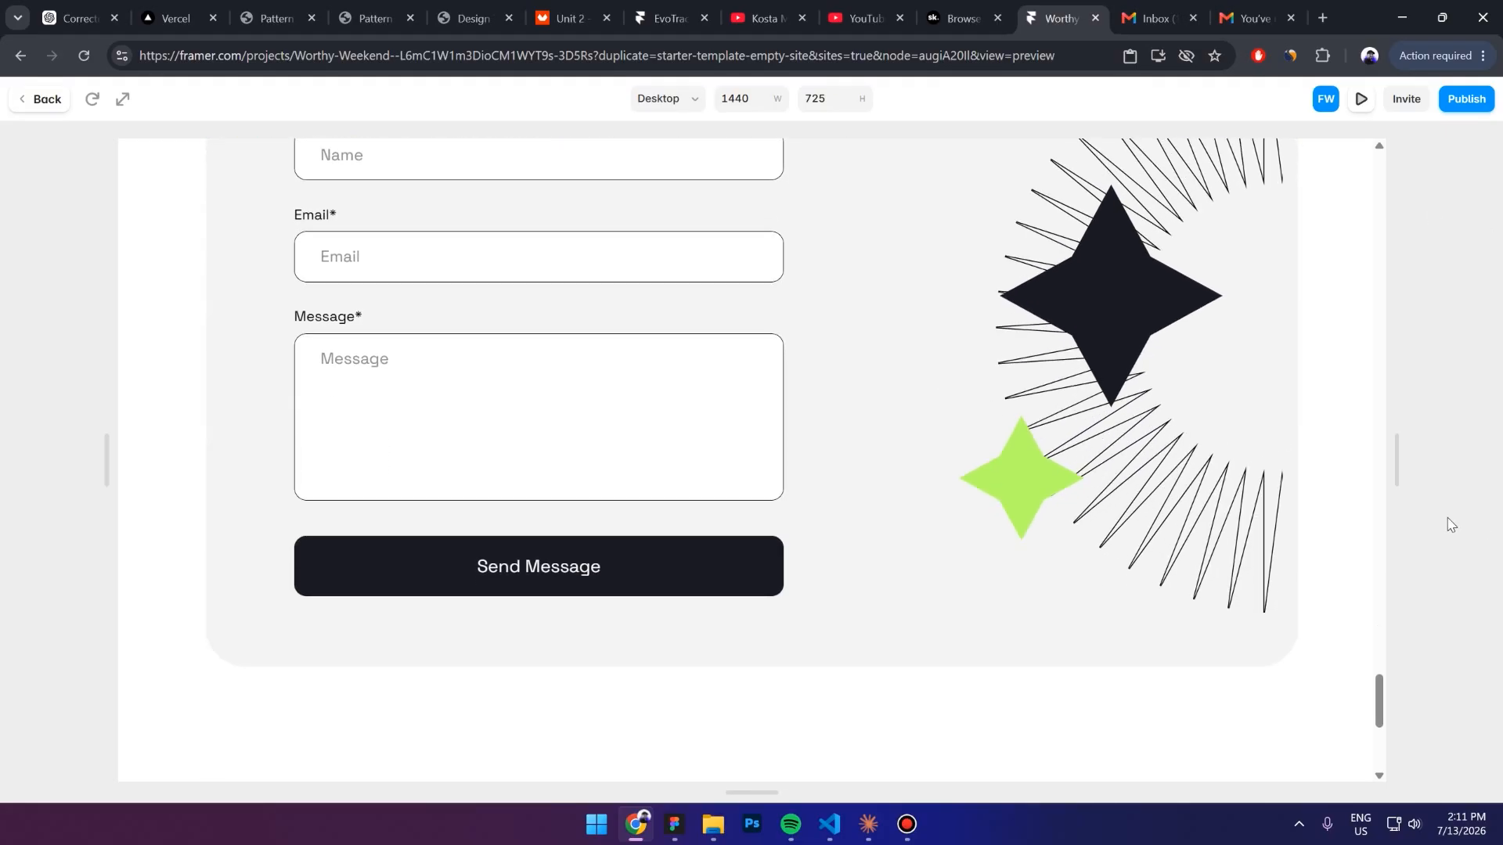
scroll(1323, 497, "up", 20)
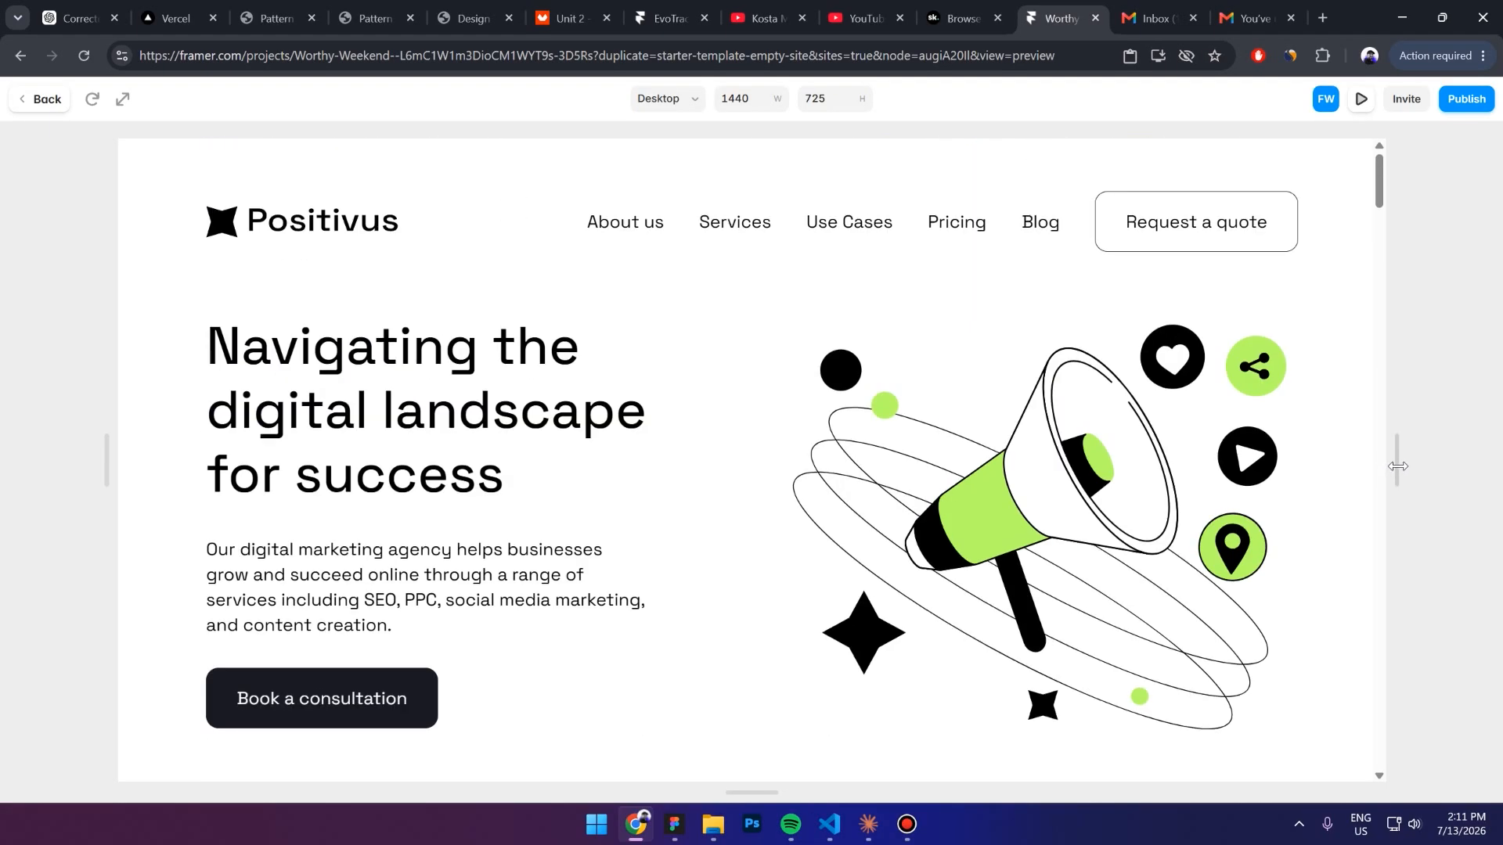
Narrow the preview to a 412-wide Phone layout, examine its sections down to the contact form, and return to the canvas
left_click_drag(1397, 467, 940, 485)
scroll(836, 489, "down", 20)
scroll(837, 482, "down", 20)
scroll(738, 500, "down", 20)
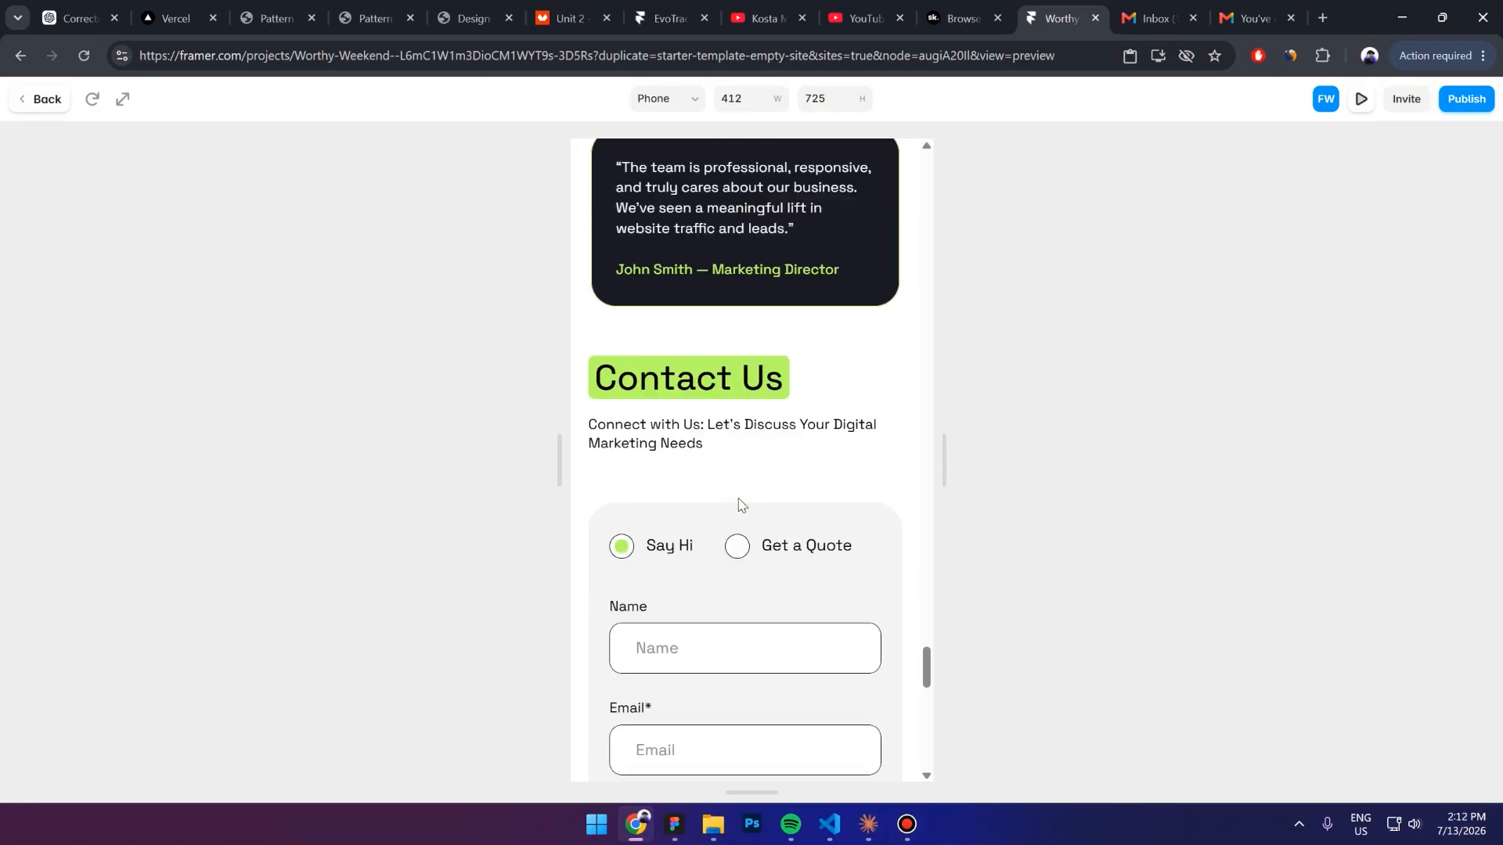
key("Escape")
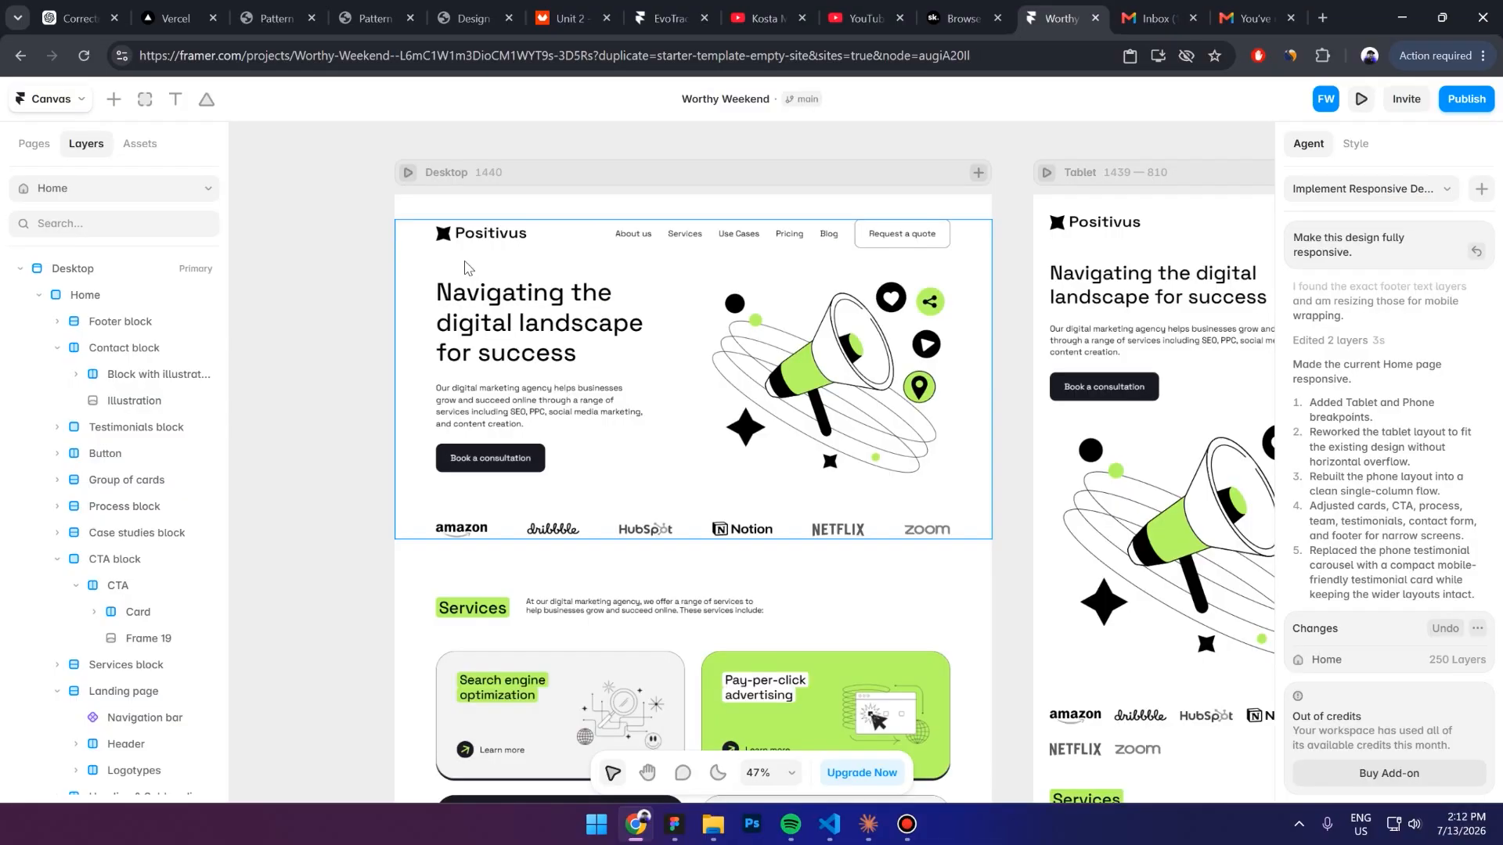